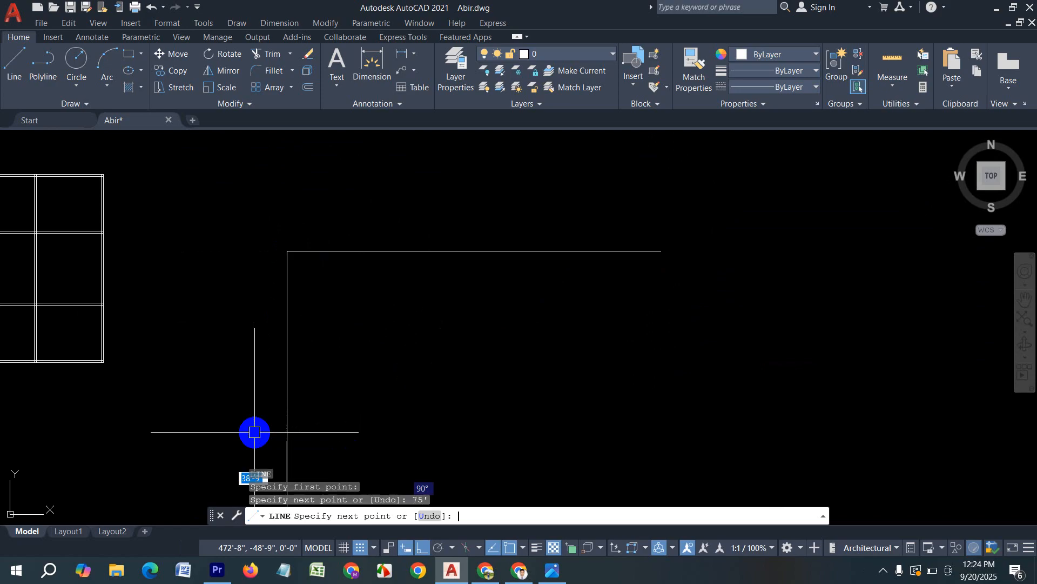
# Finish the line and offset the left vertical line and the top horizontal line 5" inward as double wall lines.
pyautogui.press('Return')
pyautogui.write('o')
pyautogui.press('Return')
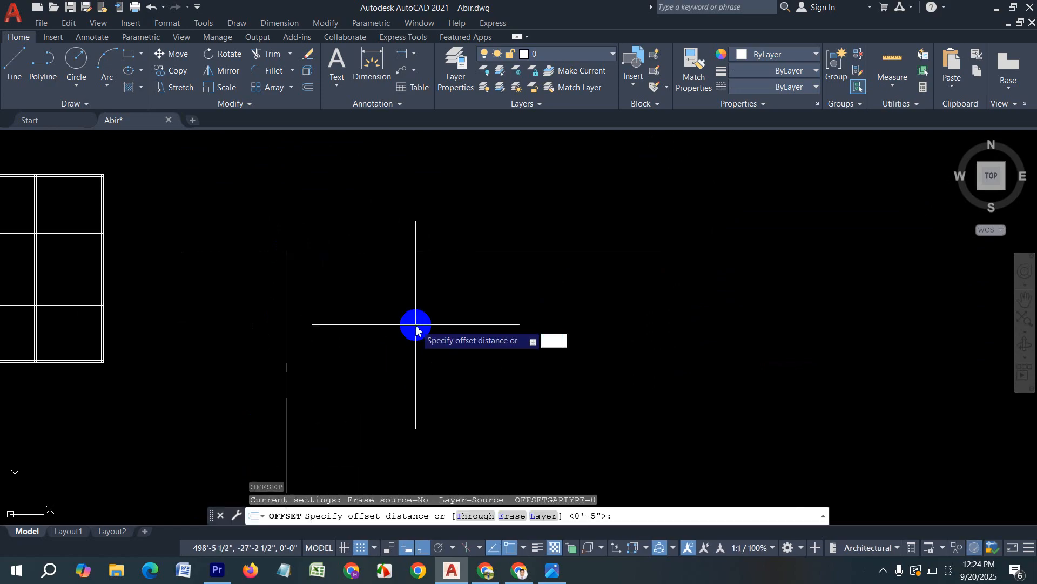
pyautogui.write('5')
pyautogui.press('Return')
pyautogui.click(287, 310)
pyautogui.click(396, 231)
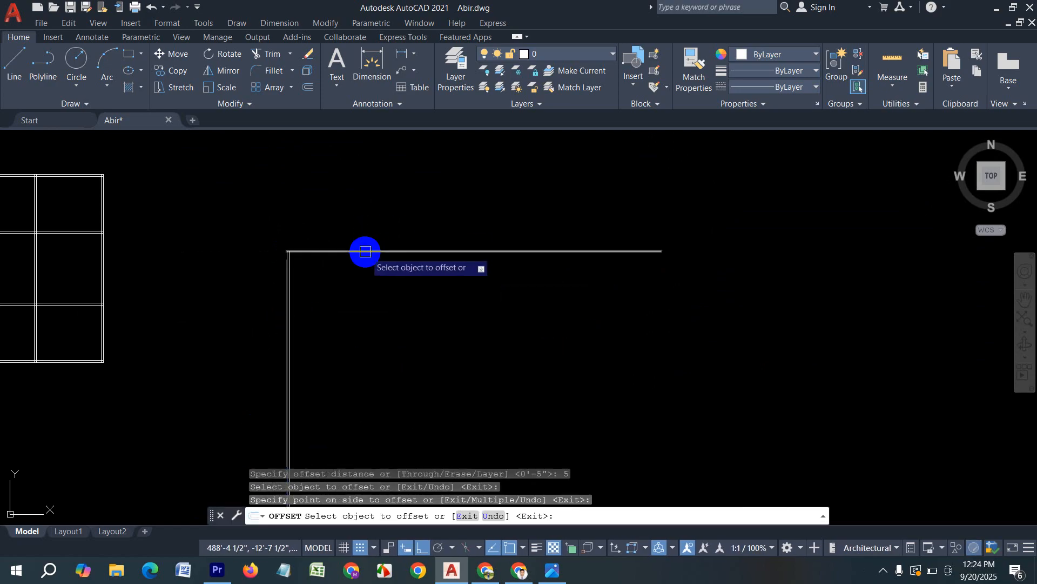
pyautogui.click(366, 251)
pyautogui.click(367, 350)
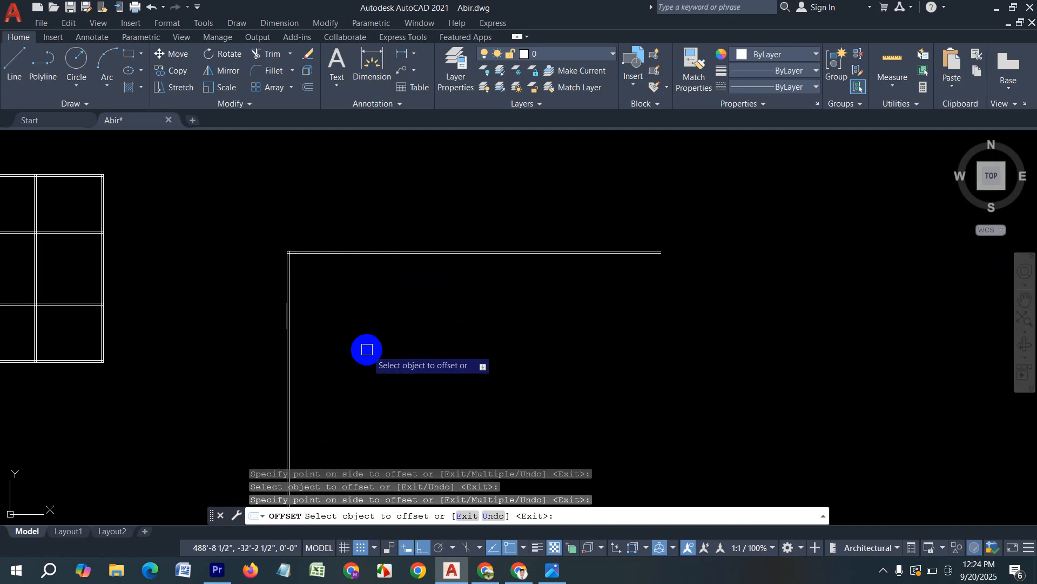
pyautogui.press('Return')
pyautogui.press('Return')
pyautogui.press('Escape')
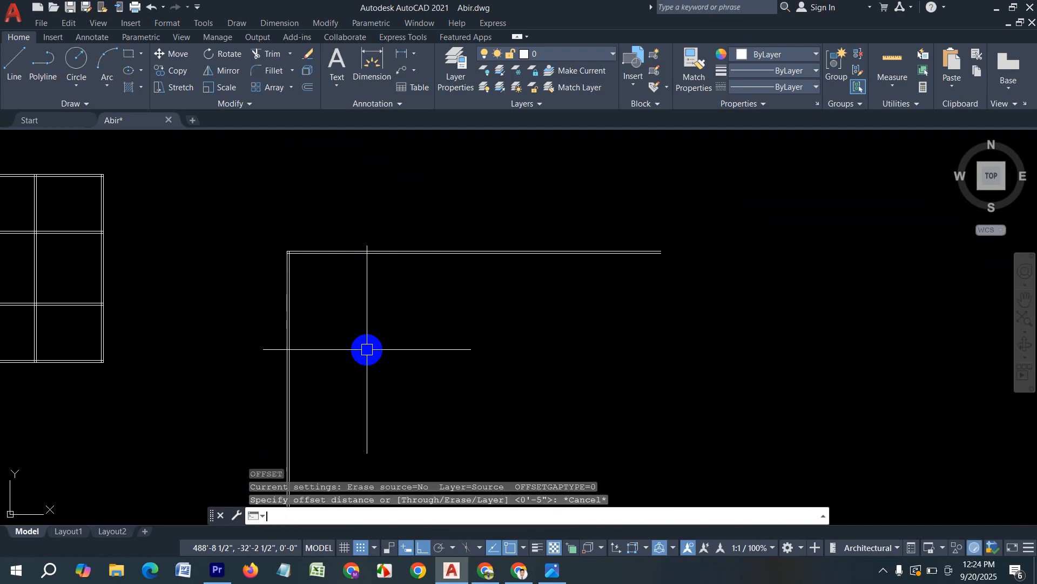
# Offset the inner line of the left wall 13' to the right.
pyautogui.press('Return')
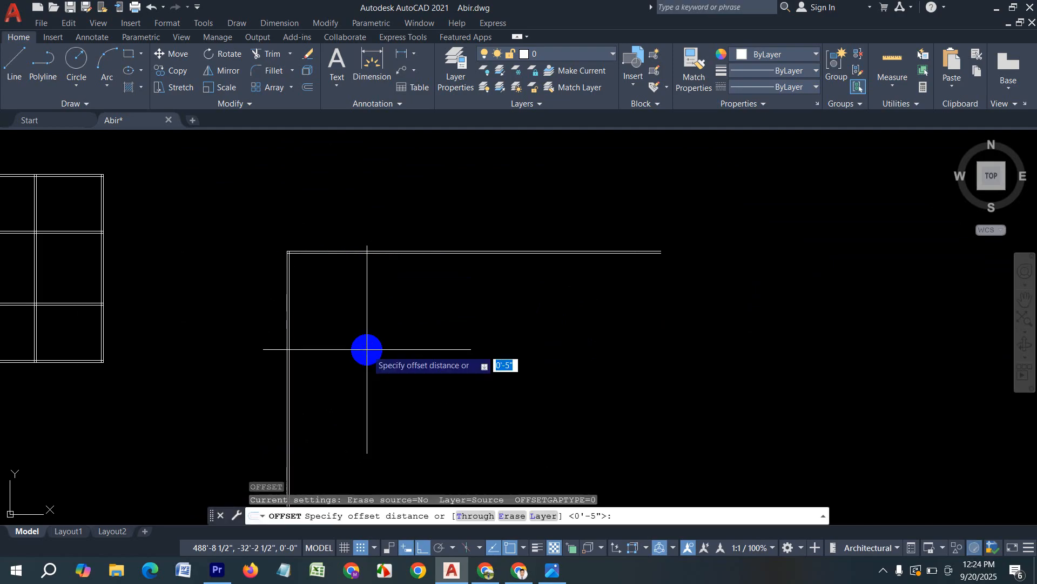
pyautogui.write("13'")
pyautogui.press('Return')
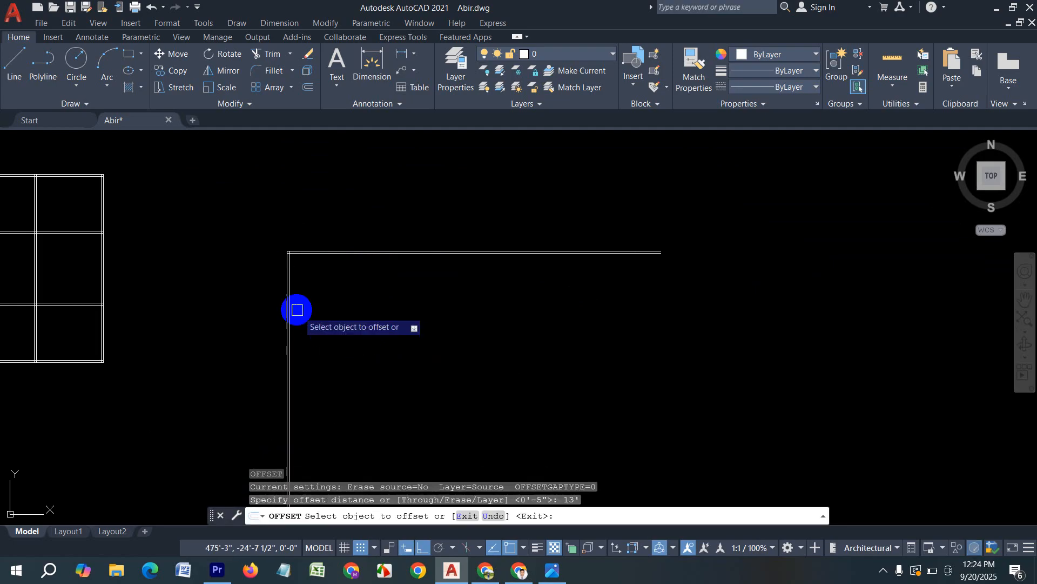
pyautogui.scroll(2, 297, 308)
pyautogui.click(283, 301)
pyautogui.click(453, 310)
pyautogui.press('Return')
# Offset the new vertical line 5" to the right to give the first interior wall its thickness.
pyautogui.press('Return')
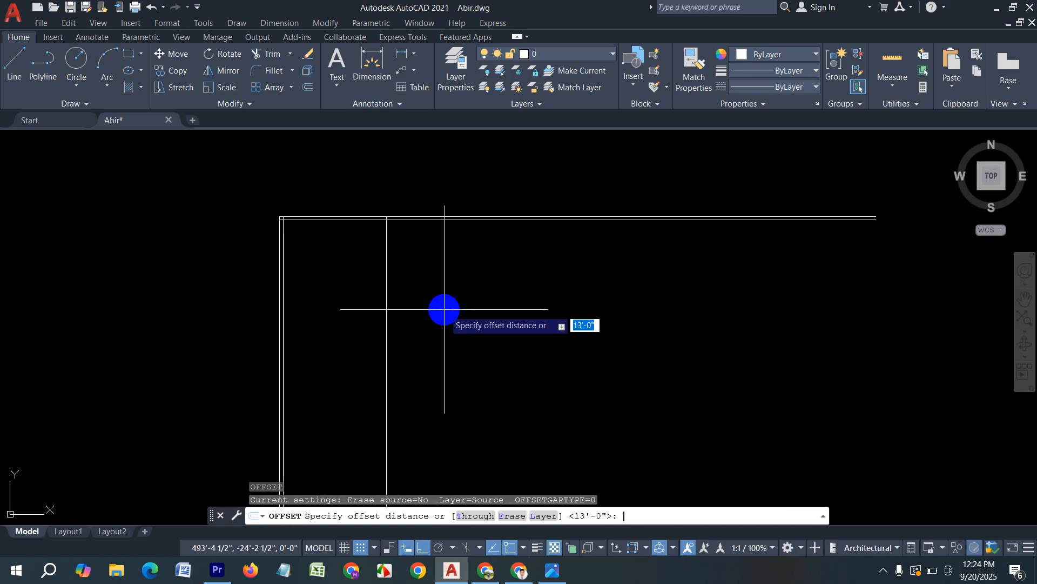
pyautogui.write('5')
pyautogui.press('Return')
pyautogui.click(386, 299)
pyautogui.click(543, 299)
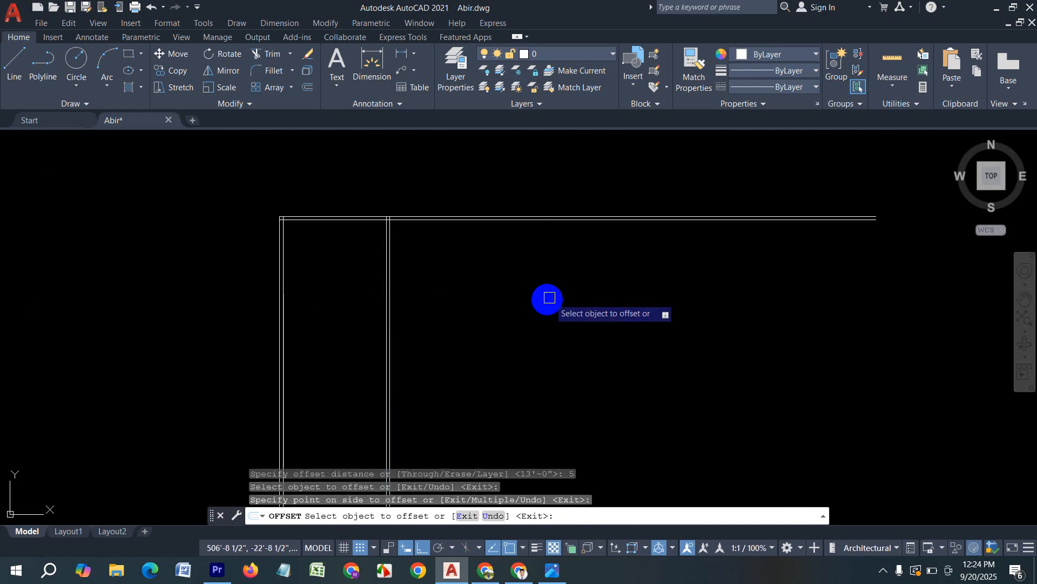
pyautogui.press('Return')
# Offset the right line of the first interior vertical wall 6' to the right.
pyautogui.press('Return')
pyautogui.write('6')
pyautogui.press('Return')
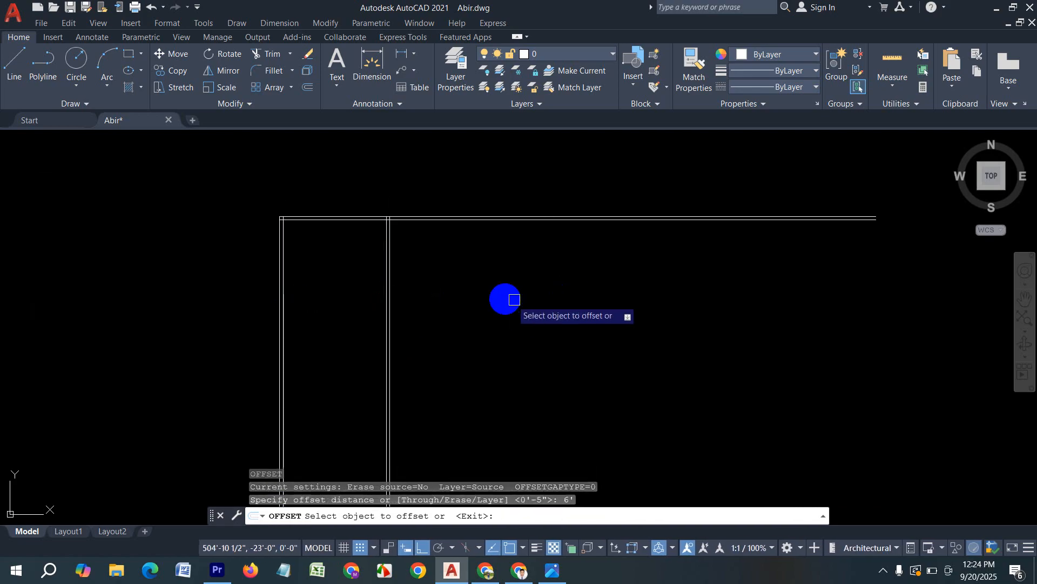
pyautogui.click(388, 280)
pyautogui.click(549, 303)
pyautogui.press('Return')
# Offset the newest vertical line 5" to the right to form the second interior wall.
pyautogui.press('Return')
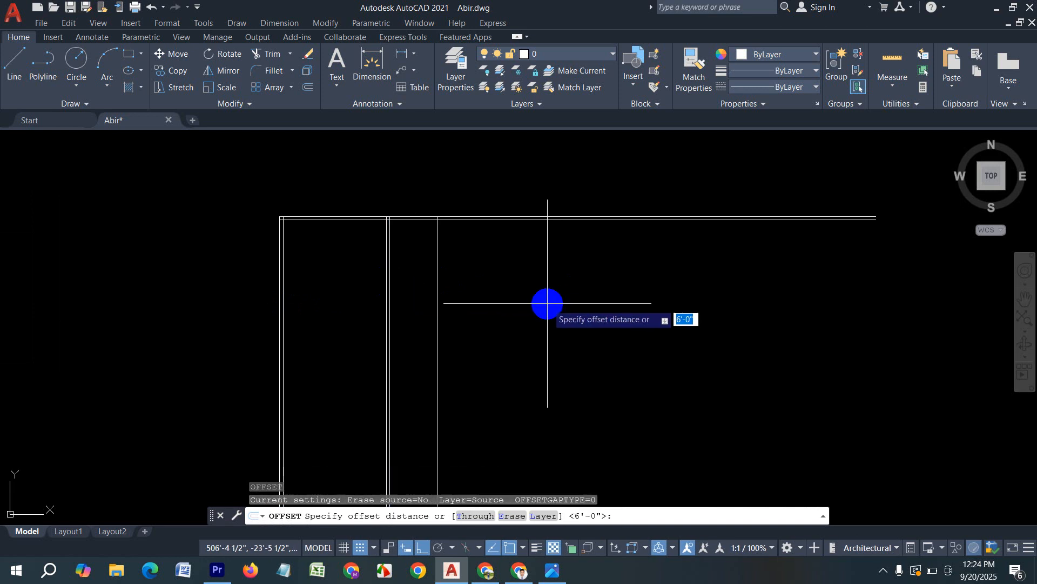
pyautogui.press('Return')
pyautogui.click(437, 262)
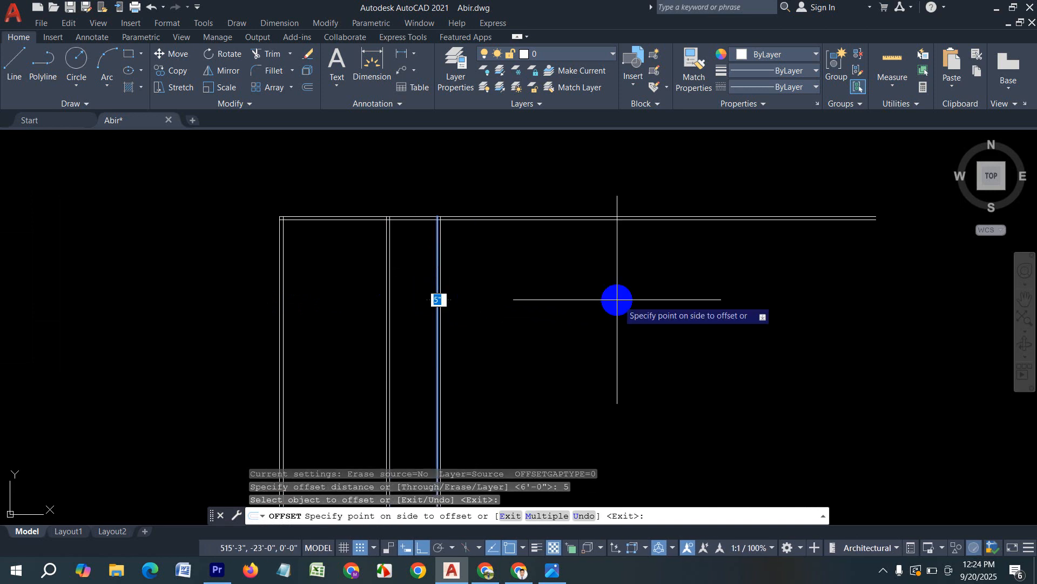
pyautogui.click(612, 299)
pyautogui.press('Return')
# Offset the right line of the second interior vertical wall 7'6" to the right.
pyautogui.press('Return')
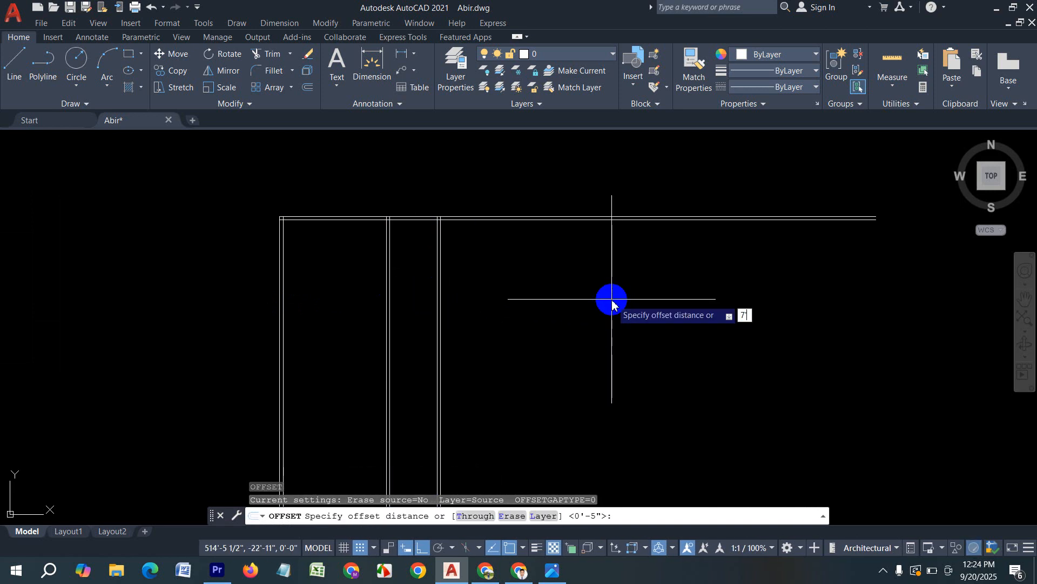
pyautogui.press('Return')
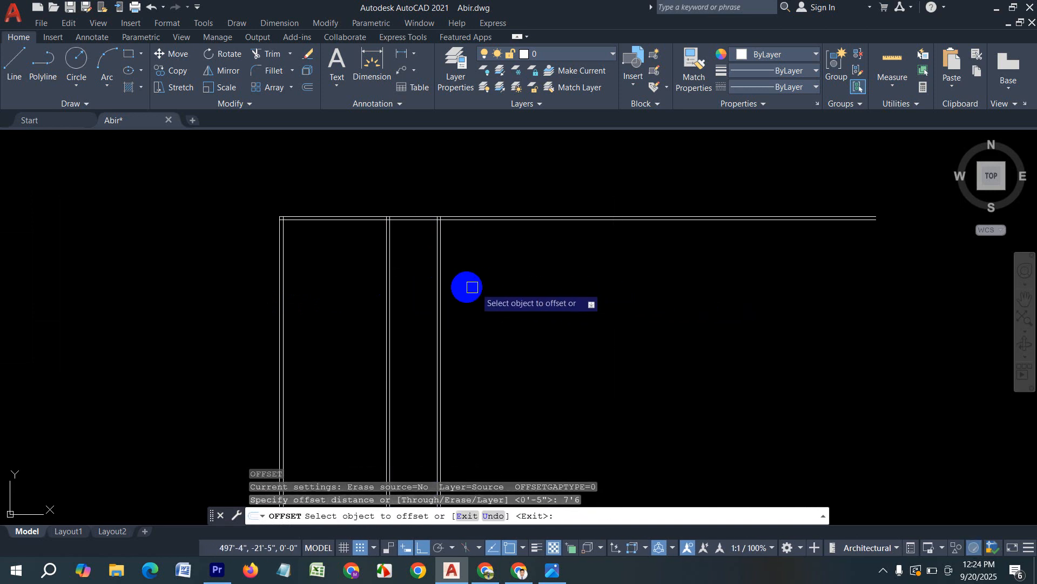
pyautogui.click(438, 277)
pyautogui.click(670, 303)
pyautogui.press('Return')
# Offset the newest vertical line 5" to the right to form the third interior wall.
pyautogui.press('Return')
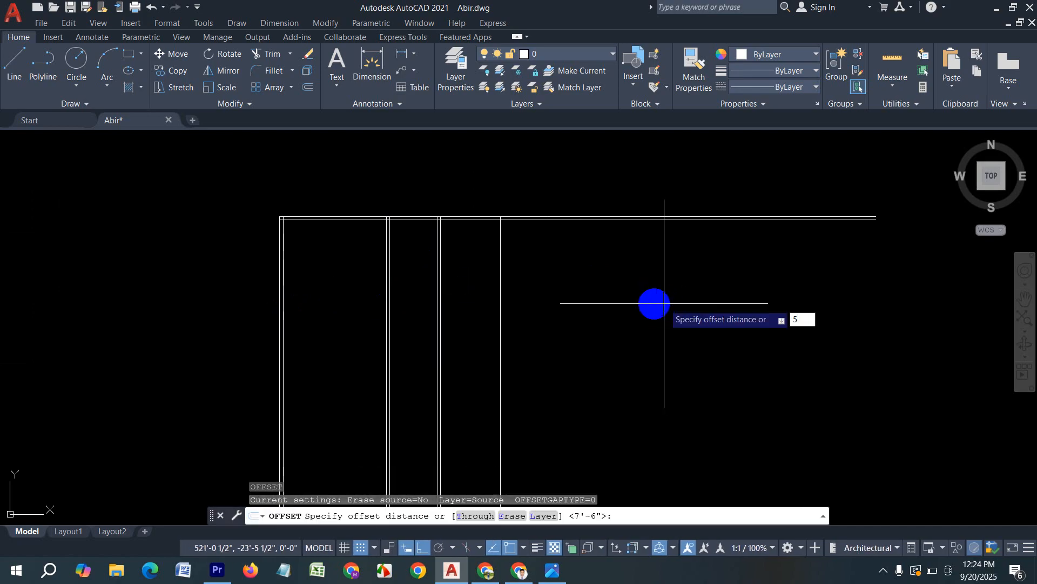
pyautogui.press('Return')
pyautogui.click(501, 289)
pyautogui.click(630, 297)
pyautogui.press('Return')
# Offset the right line of the third interior vertical wall 6' to the right.
pyautogui.press('Return')
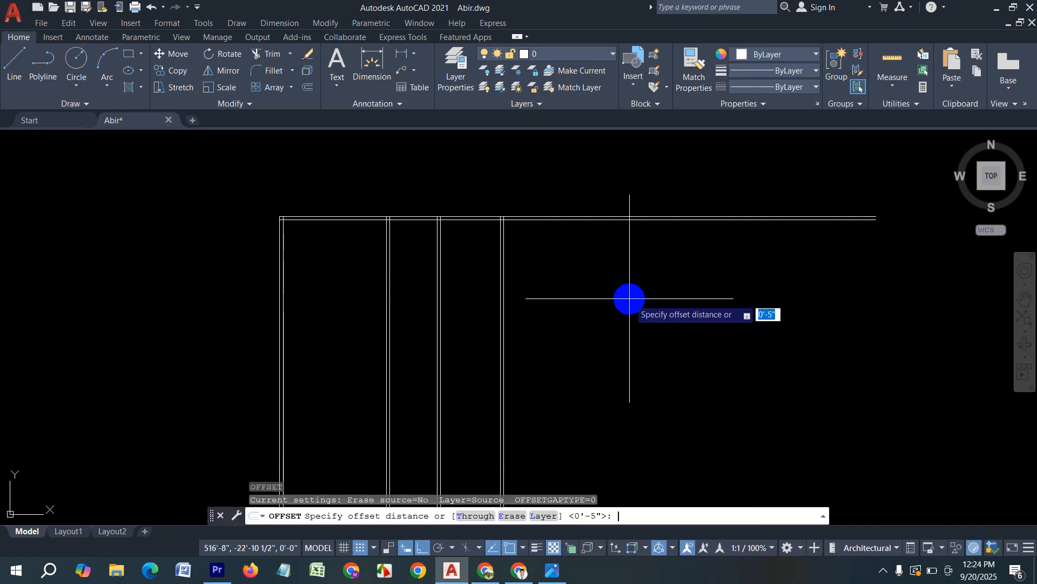
pyautogui.write("6'")
pyautogui.press('Return')
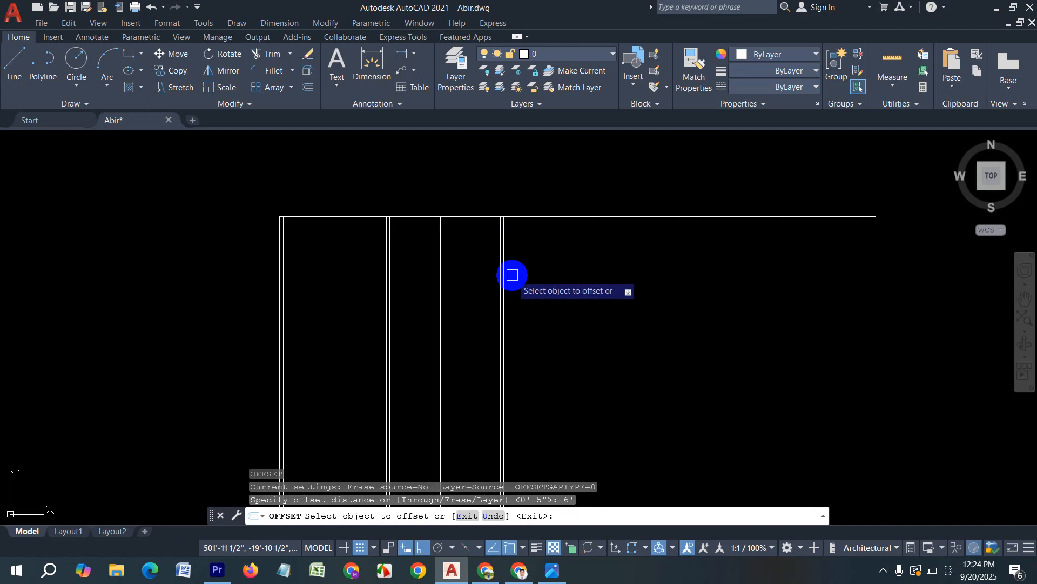
pyautogui.click(503, 272)
pyautogui.click(640, 283)
pyautogui.press('Return')
# Offset the newest vertical line 5" to the right to form the fourth interior wall.
pyautogui.press('Return')
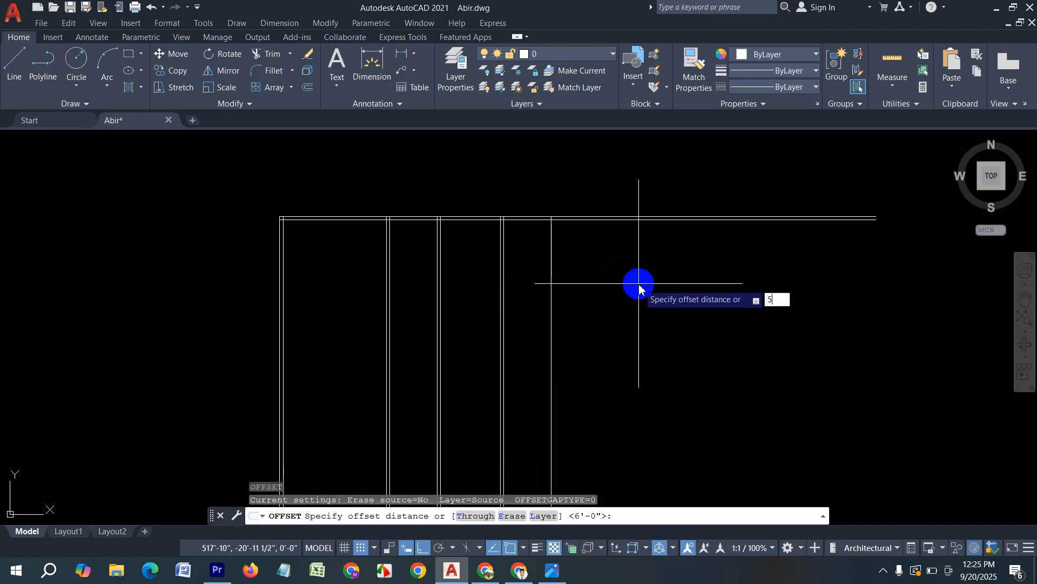
pyautogui.write('5')
pyautogui.press('Return')
pyautogui.click(552, 282)
pyautogui.click(809, 300)
pyautogui.press('Return')
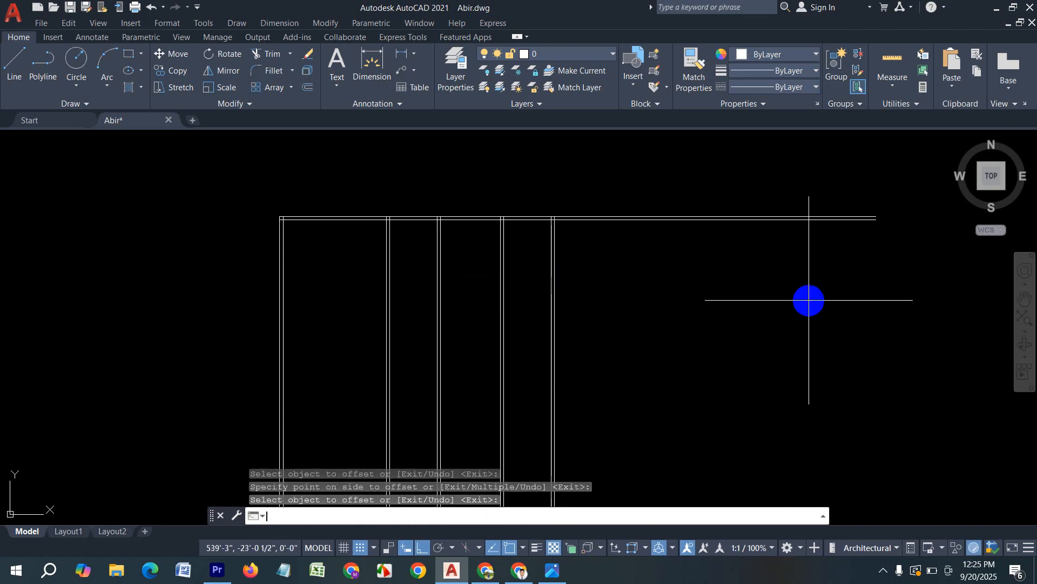
# Offset the right line of the fourth interior vertical wall 13' to the right.
pyautogui.press('Return')
pyautogui.write("13'")
pyautogui.press('Return')
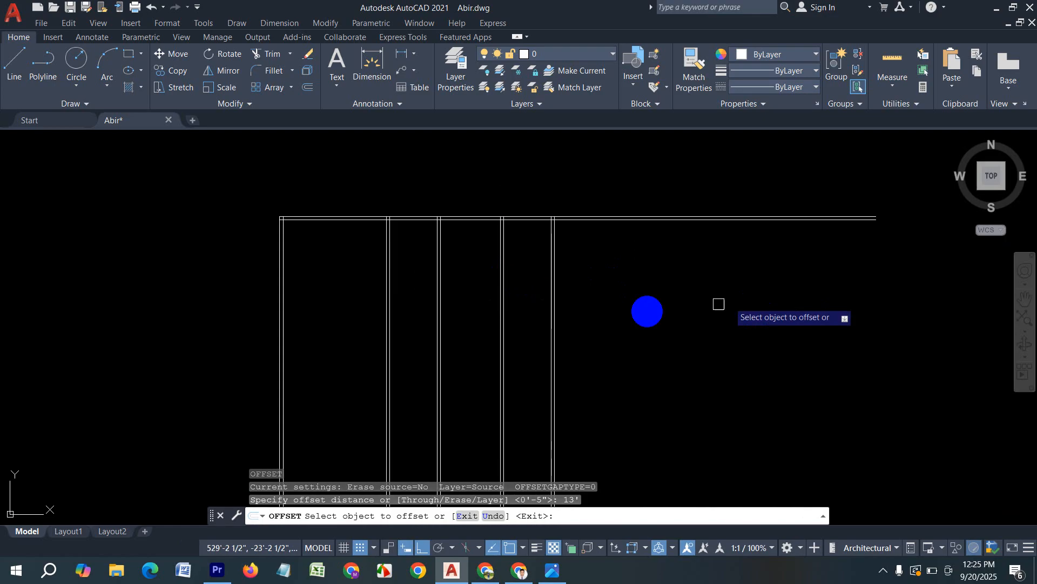
pyautogui.click(554, 260)
pyautogui.click(679, 287)
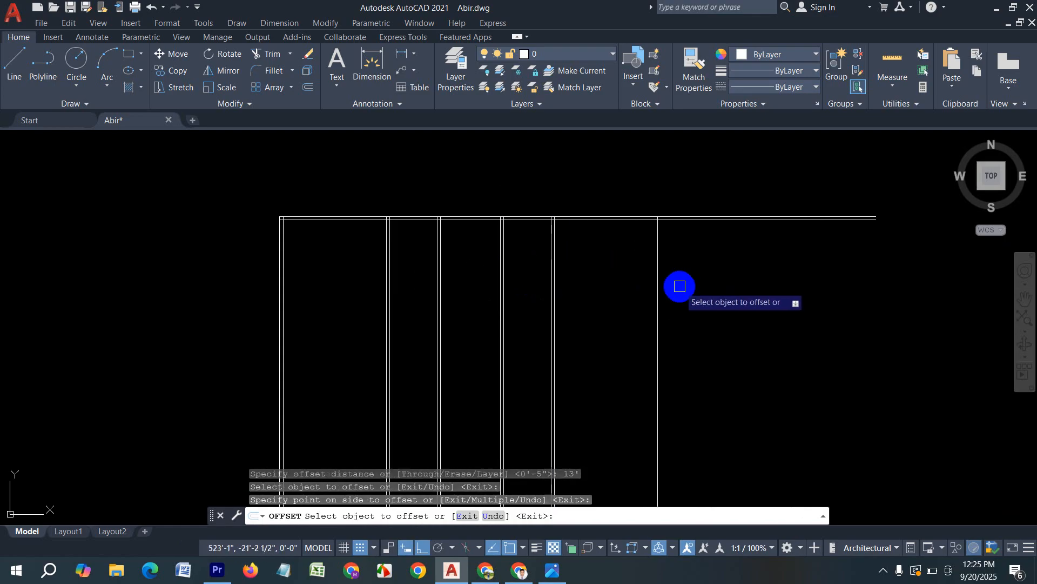
pyautogui.press('Return')
# Offset the rightmost vertical line 5" outward to complete the right exterior wall.
pyautogui.press('Return')
pyautogui.write('5')
pyautogui.press('Return')
pyautogui.click(660, 284)
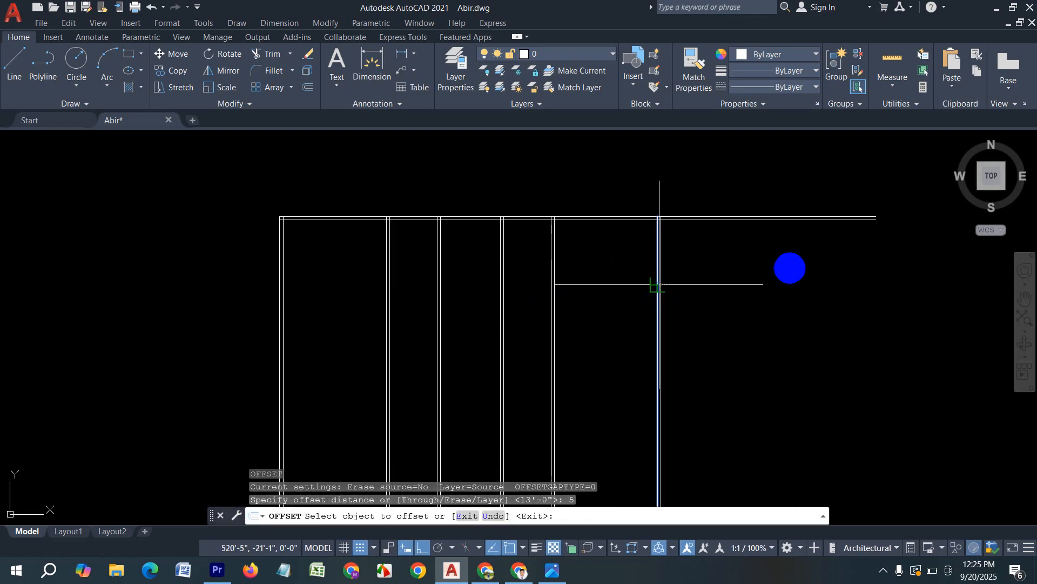
pyautogui.click(785, 276)
pyautogui.press('Escape')
pyautogui.press('Escape')
# Trim both top wall lines where they extend past the right exterior wall.
pyautogui.write('tr')
pyautogui.press('Return')
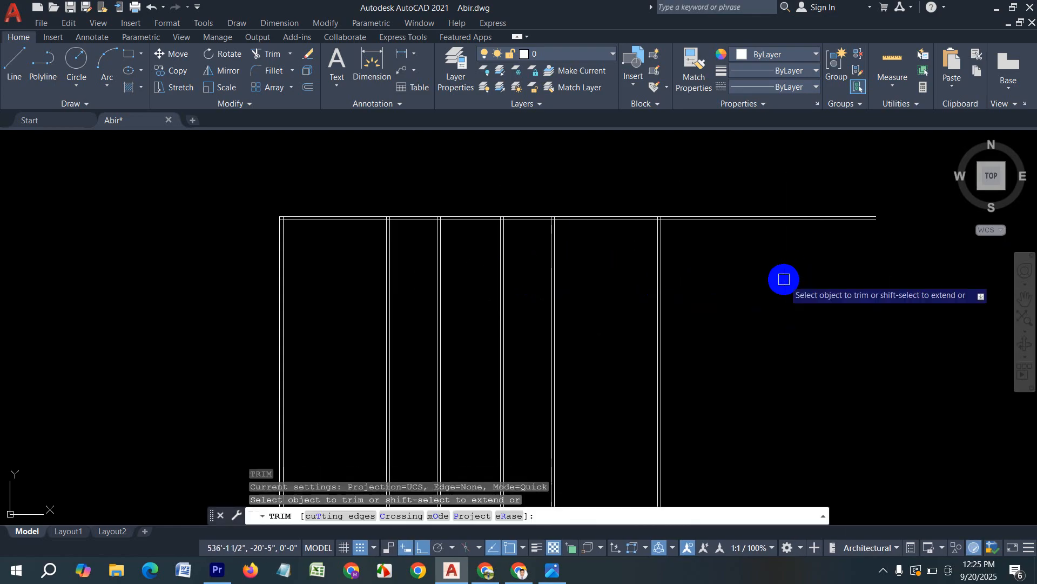
pyautogui.click(778, 278)
pyautogui.click(737, 189)
pyautogui.press('Escape')
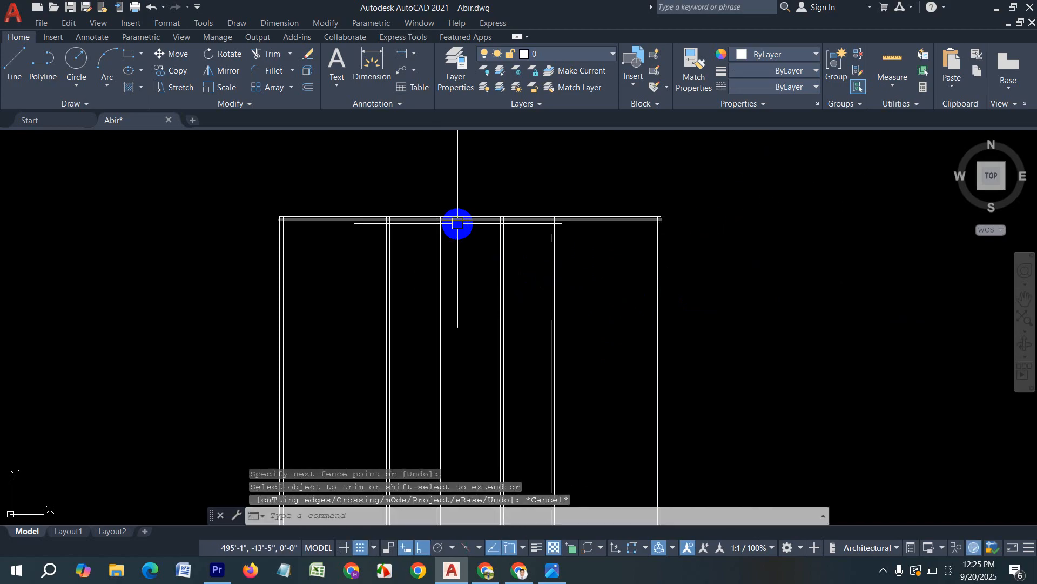
pyautogui.press('Escape')
pyautogui.press('Escape')
# Offset the lower line of the top wall 11' downward.
pyautogui.press('Return')
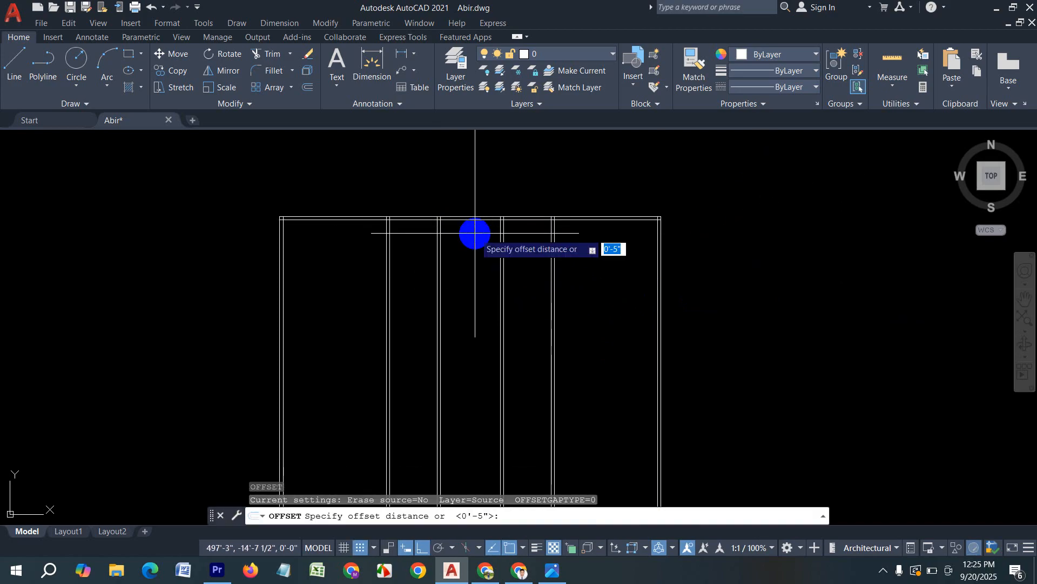
pyautogui.write("11'")
pyautogui.press('Return')
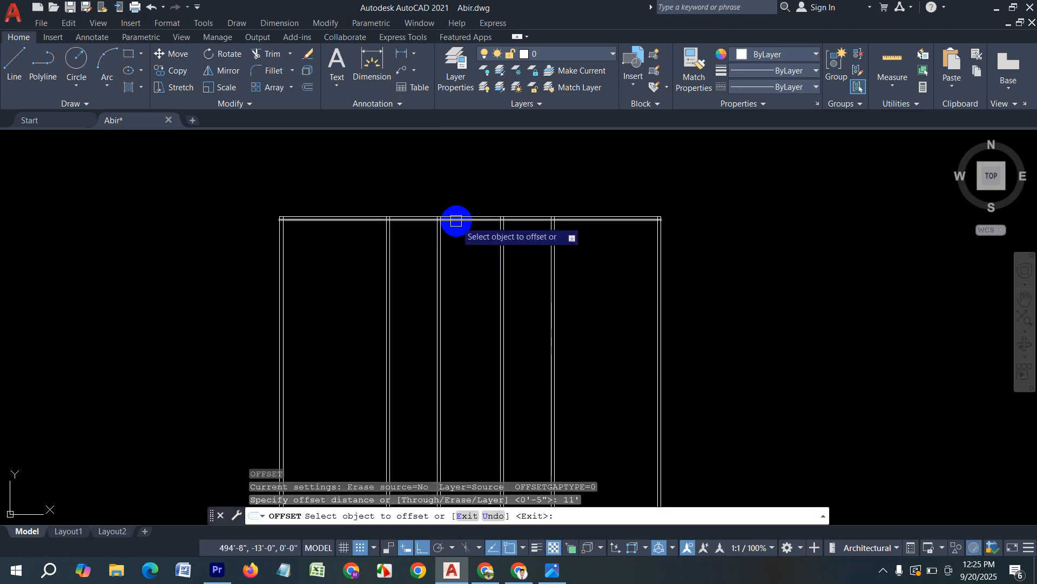
pyautogui.click(456, 219)
pyautogui.click(452, 308)
pyautogui.press('Return')
# Offset the new horizontal line 5" downward to form the first interior horizontal wall.
pyautogui.press('Return')
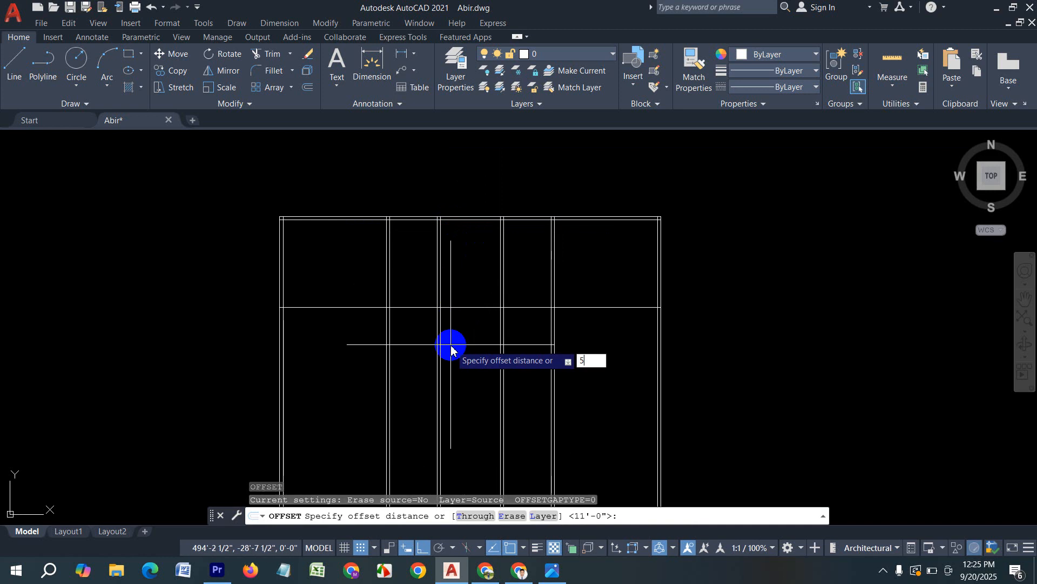
pyautogui.write('5')
pyautogui.press('Return')
pyautogui.click(461, 309)
pyautogui.click(464, 372)
pyautogui.press('Return')
# Offset the lower line of the first interior horizontal wall 14' downward.
pyautogui.press('Return')
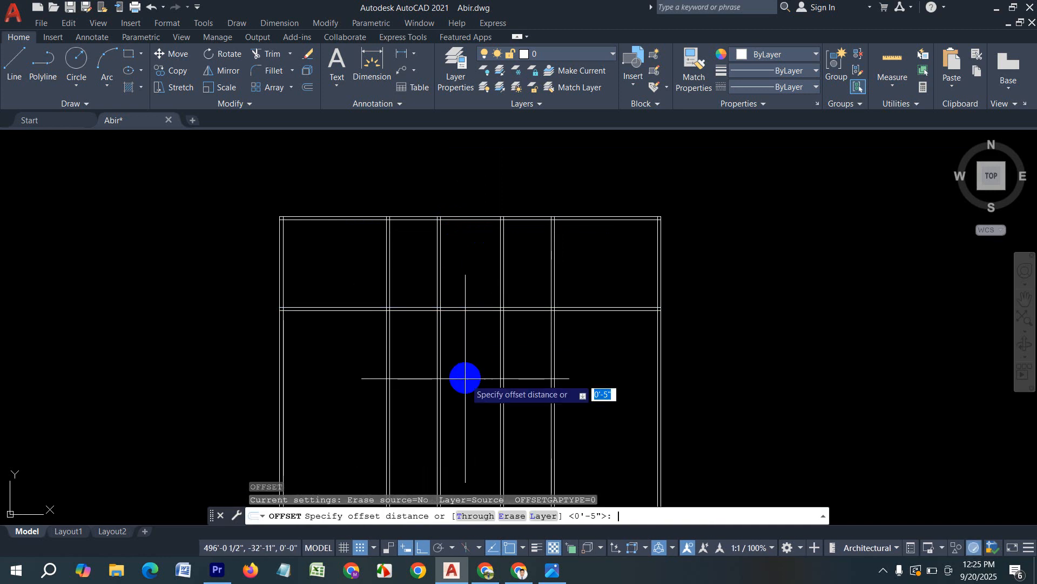
pyautogui.write("14'")
pyautogui.press('Return')
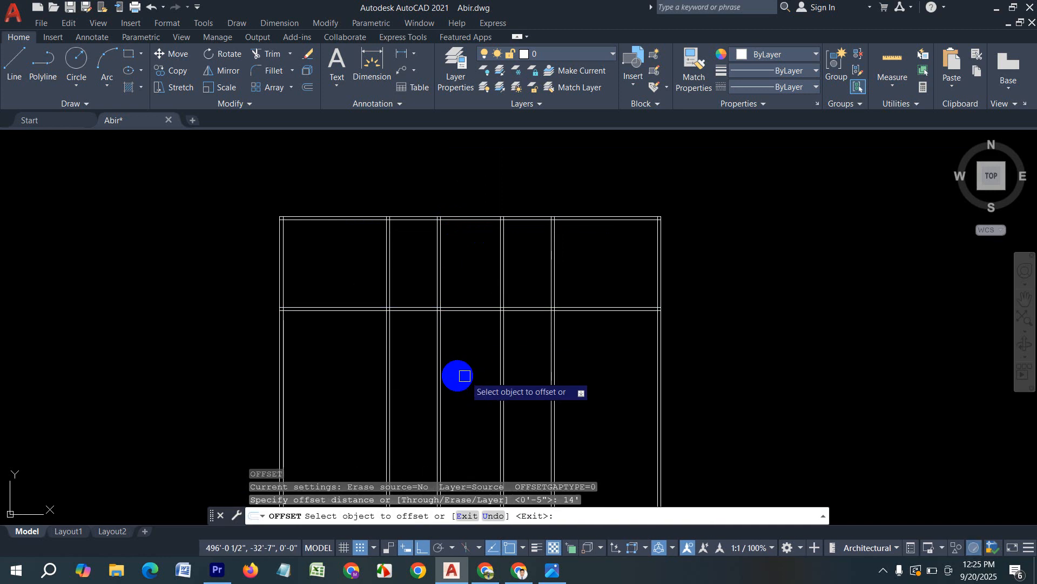
pyautogui.click(454, 310)
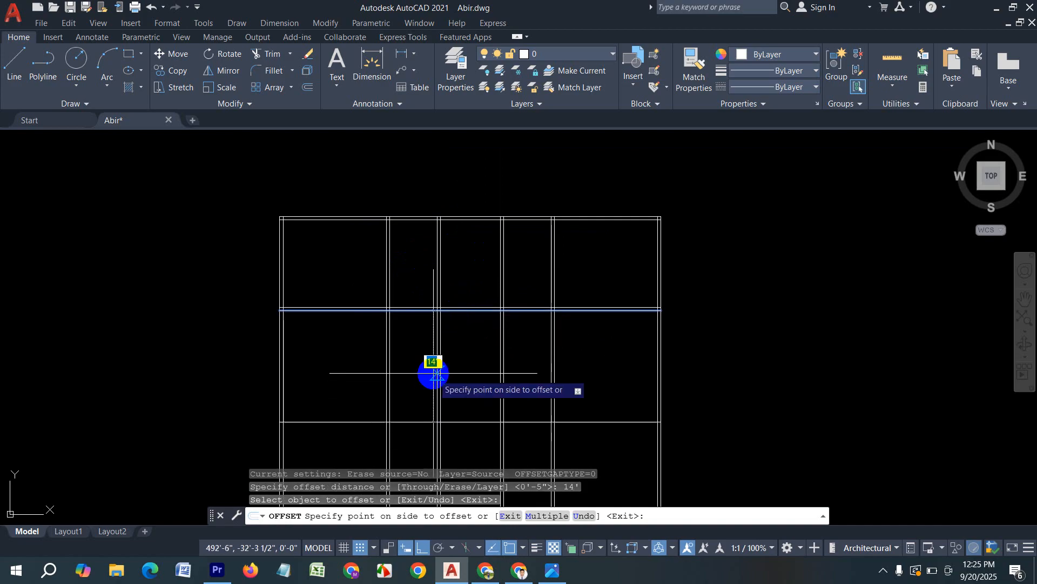
pyautogui.moveTo(456, 371); pyautogui.dragTo(456, 317, button='middle')
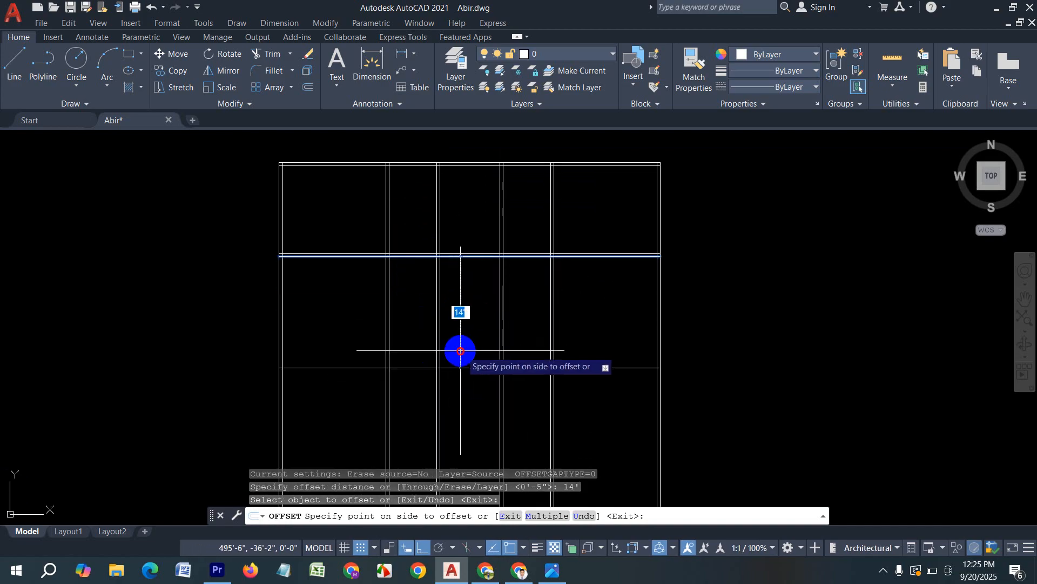
pyautogui.click(461, 361)
pyautogui.press('Return')
# Offset the newest horizontal line 5" downward to form the second interior horizontal wall.
pyautogui.press('Return')
pyautogui.write('5')
pyautogui.press('Return')
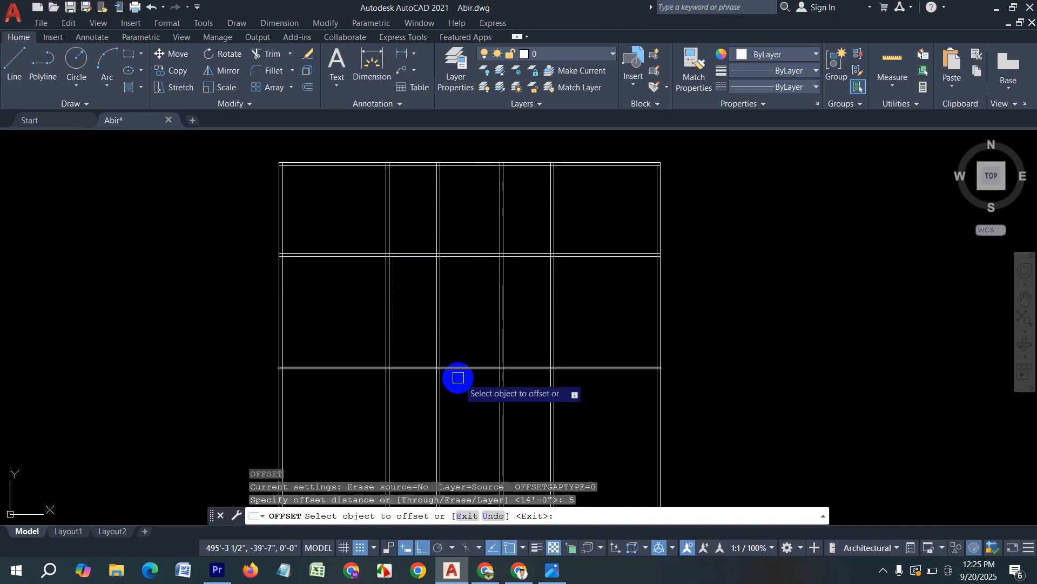
pyautogui.click(456, 368)
pyautogui.click(461, 403)
pyautogui.moveTo(461, 404); pyautogui.dragTo(463, 339, button='middle')
pyautogui.press('Return')
# Offset the lower line of the second interior horizontal wall 11' downward.
pyautogui.press('Return')
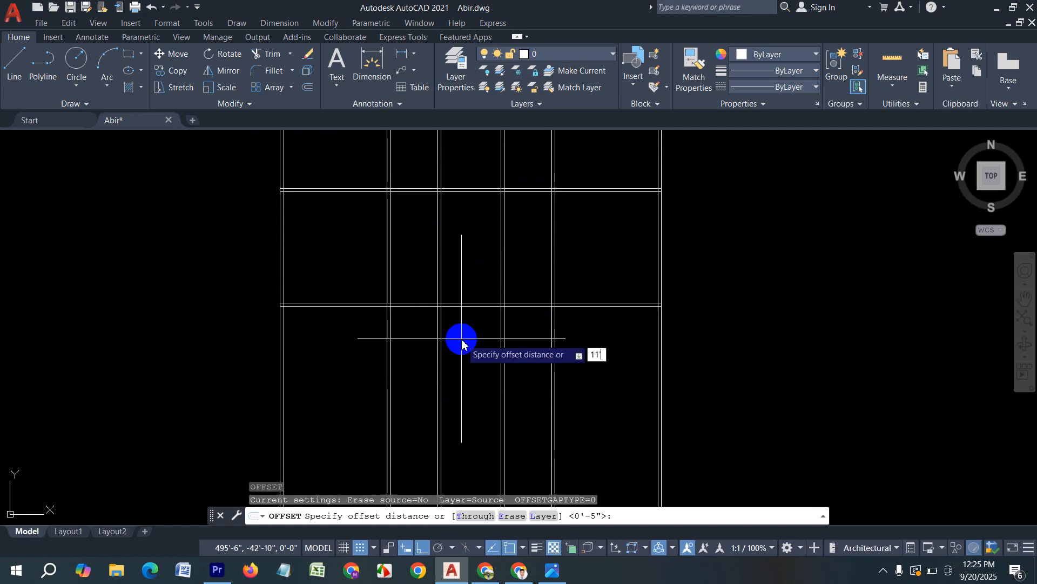
pyautogui.write("11'")
pyautogui.press('Return')
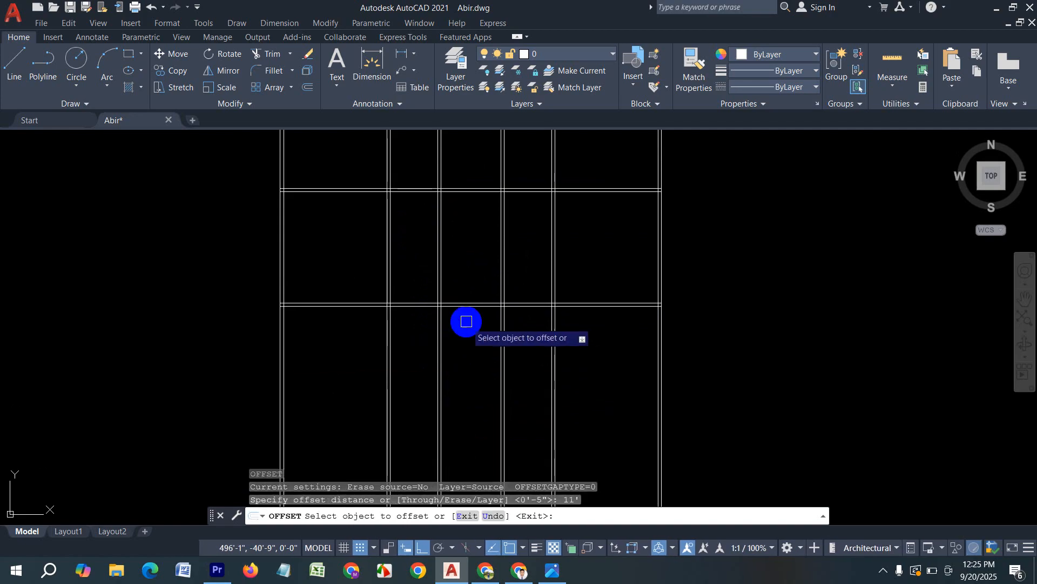
pyautogui.click(467, 305)
pyautogui.click(438, 400)
pyautogui.press('Return')
# Offset the lowest horizontal line 5" downward to form the third horizontal wall below the top wall.
pyautogui.press('Return')
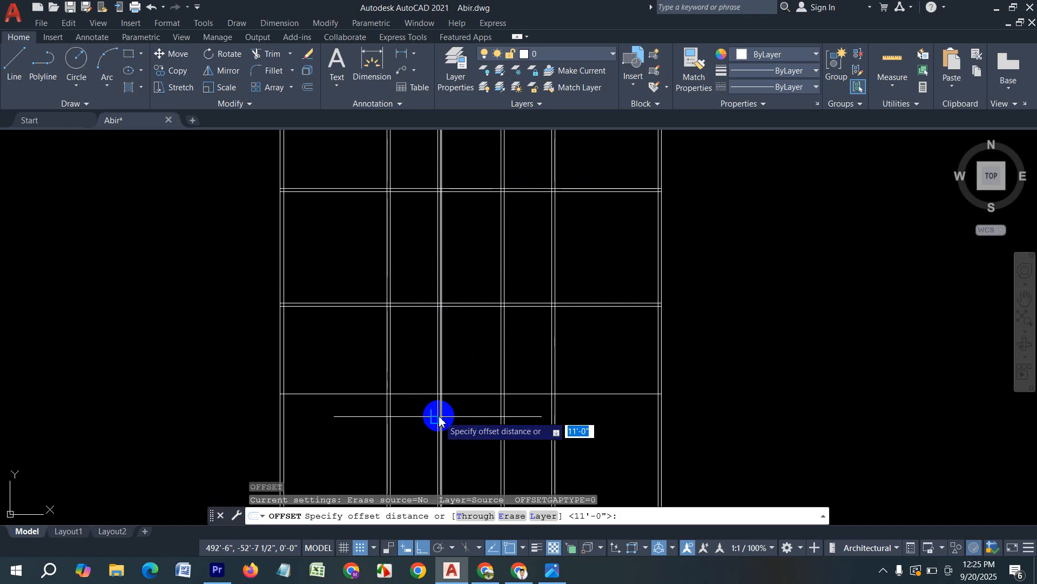
pyautogui.press('Return')
pyautogui.click(470, 396)
pyautogui.click(498, 433)
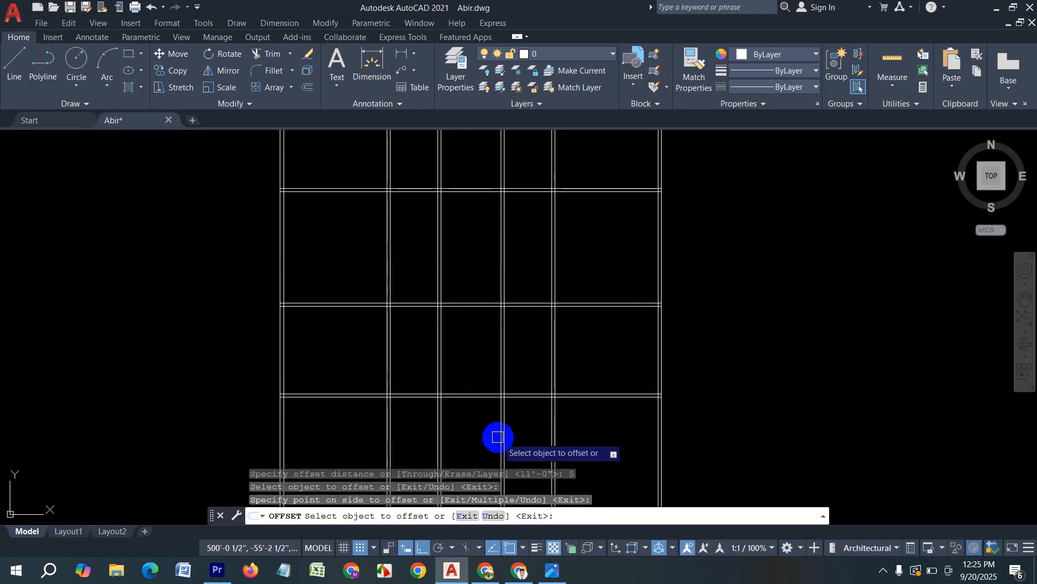
# Trim off all the vertical wall lines where they extend below the third horizontal wall under the top wall.
pyautogui.press('Escape')
pyautogui.press('Escape')
pyautogui.press('Return')
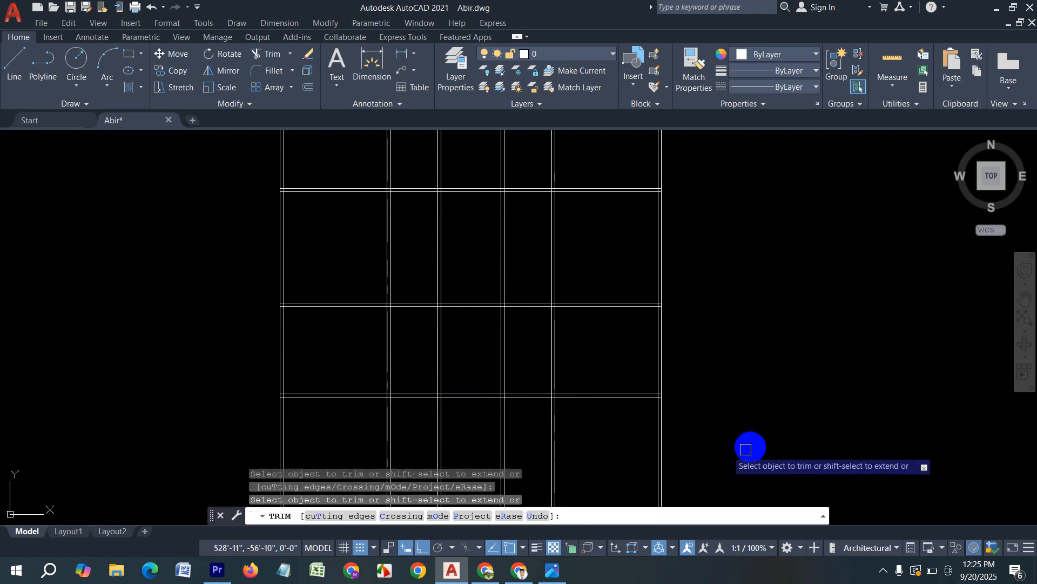
pyautogui.moveTo(741, 443); pyautogui.dragTo(102, 427)
pyautogui.moveTo(307, 294); pyautogui.dragTo(311, 420, button='middle')
pyautogui.press('Escape')
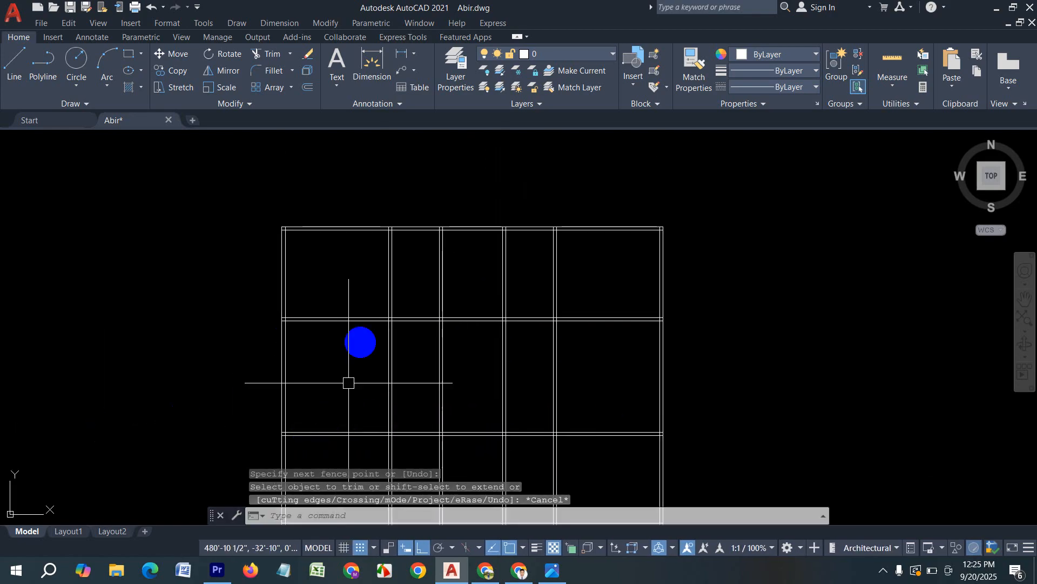
pyautogui.scroll(2, 409, 264)
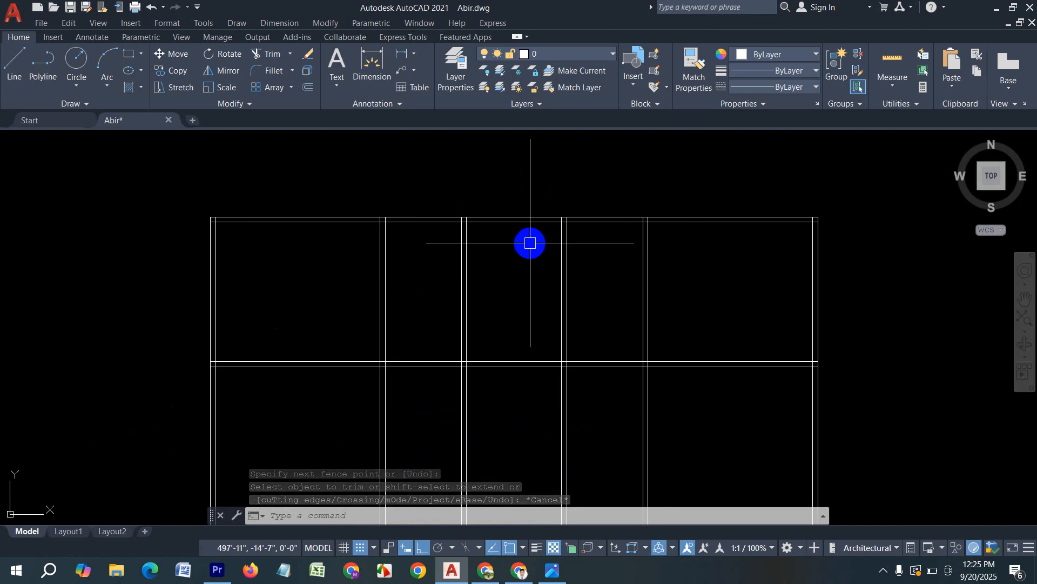
pyautogui.press('Escape')
pyautogui.press('Escape')
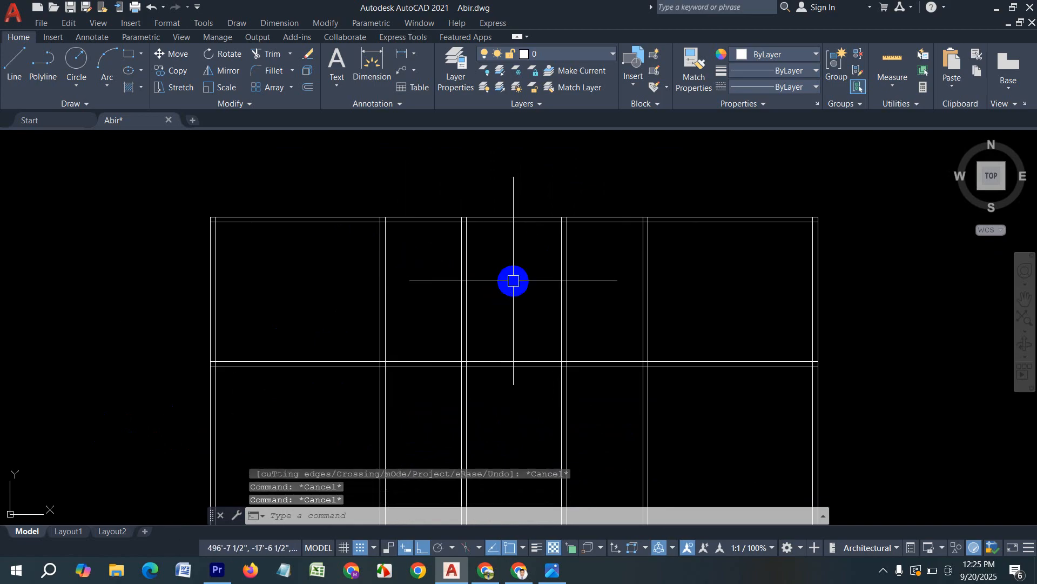
# Draw a horizontal line along the top wall's inner face, spanning the middle bay between the outer faces of its two side walls.
pyautogui.write('l')
pyautogui.press('Return')
pyautogui.scroll(2, 518, 233)
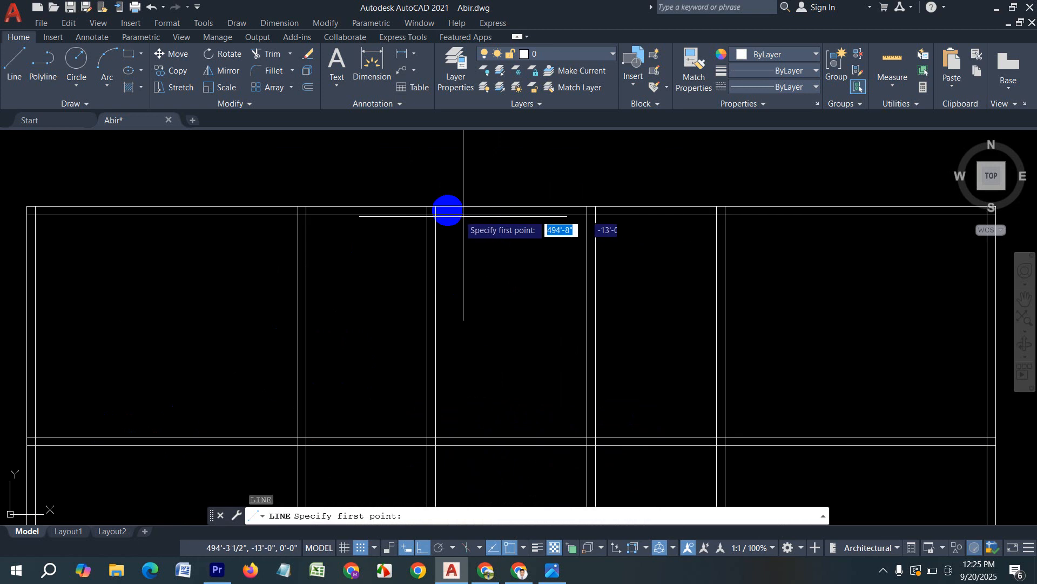
pyautogui.click(423, 215)
pyautogui.click(595, 218)
pyautogui.press('Return')
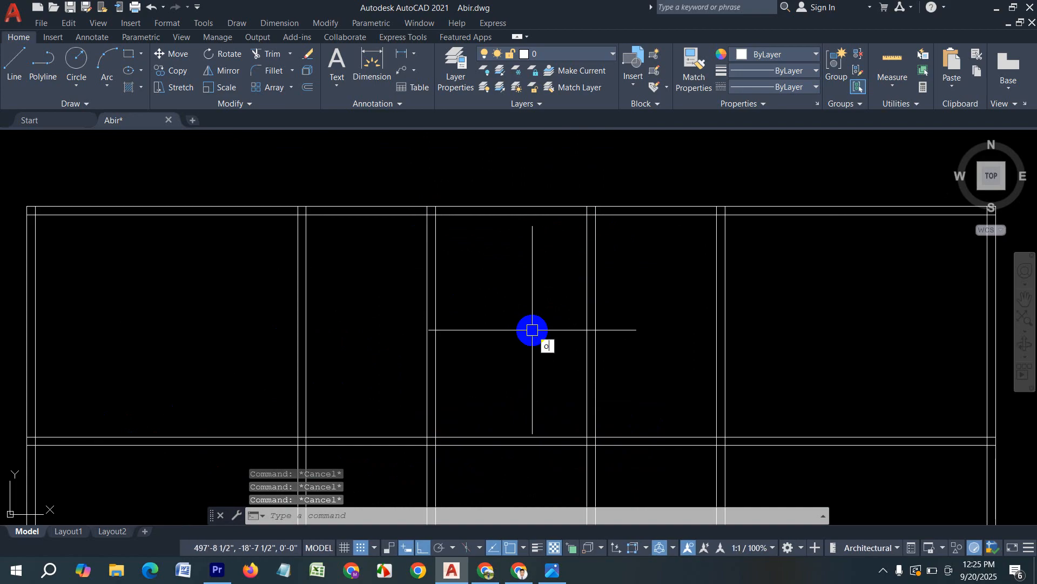
# Offset the middle bay's short top line 17' downward.
pyautogui.press('Return')
pyautogui.write('17')
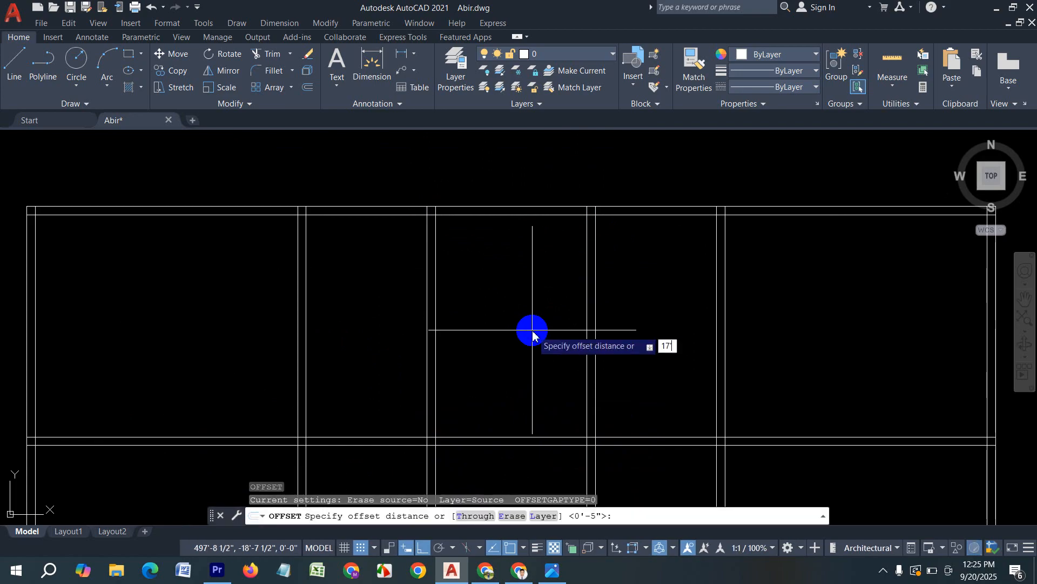
pyautogui.write("'")
pyautogui.press('Return')
pyautogui.scroll(-2, 494, 336)
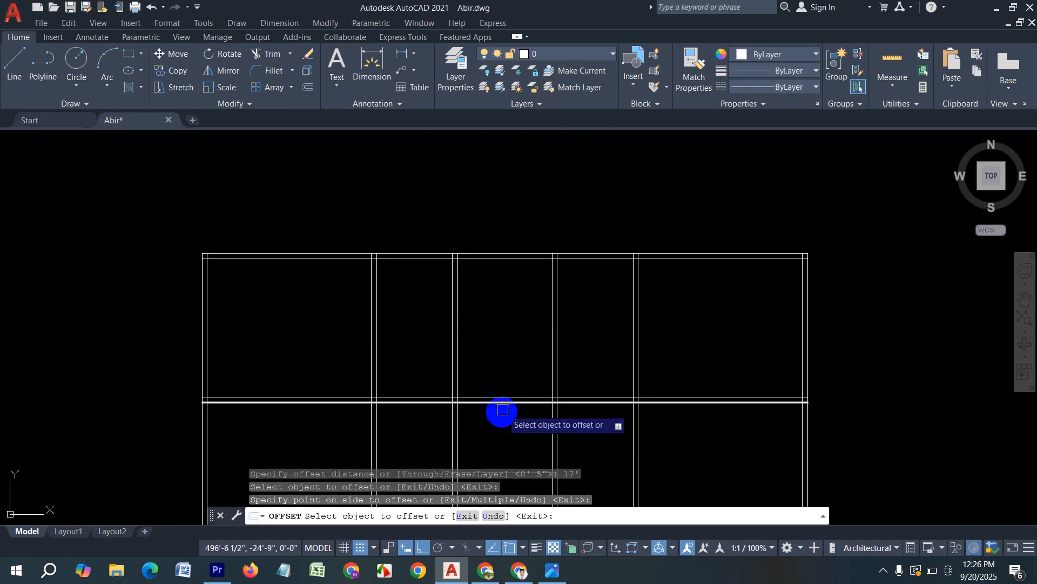
pyautogui.moveTo(503, 409); pyautogui.dragTo(519, 276, button='middle')
pyautogui.press('Return')
# Offset the new short line in the middle bay 5" downward to form a double-line wall.
pyautogui.press('Return')
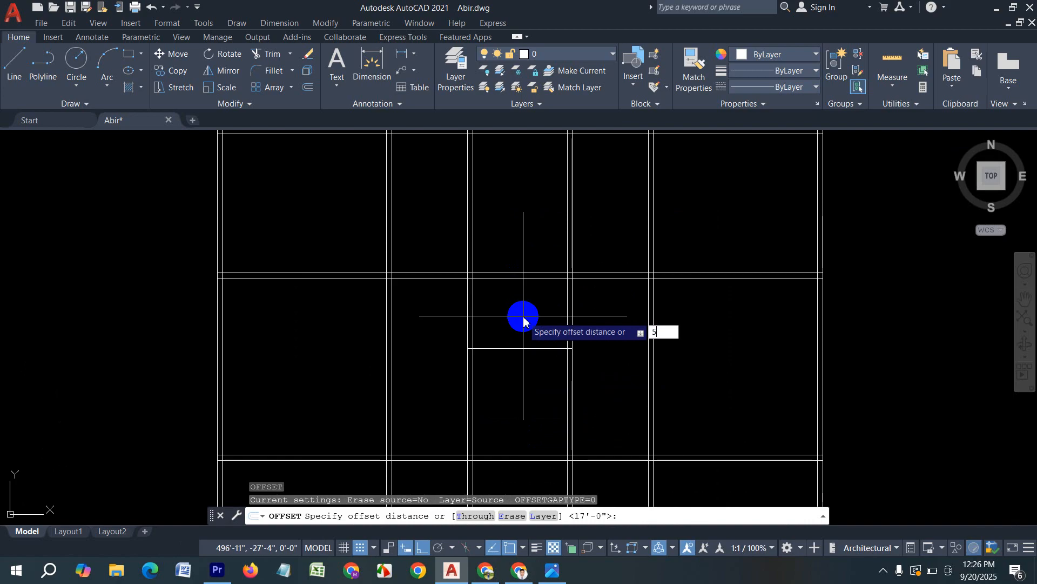
pyautogui.press('Return')
pyautogui.click(518, 348)
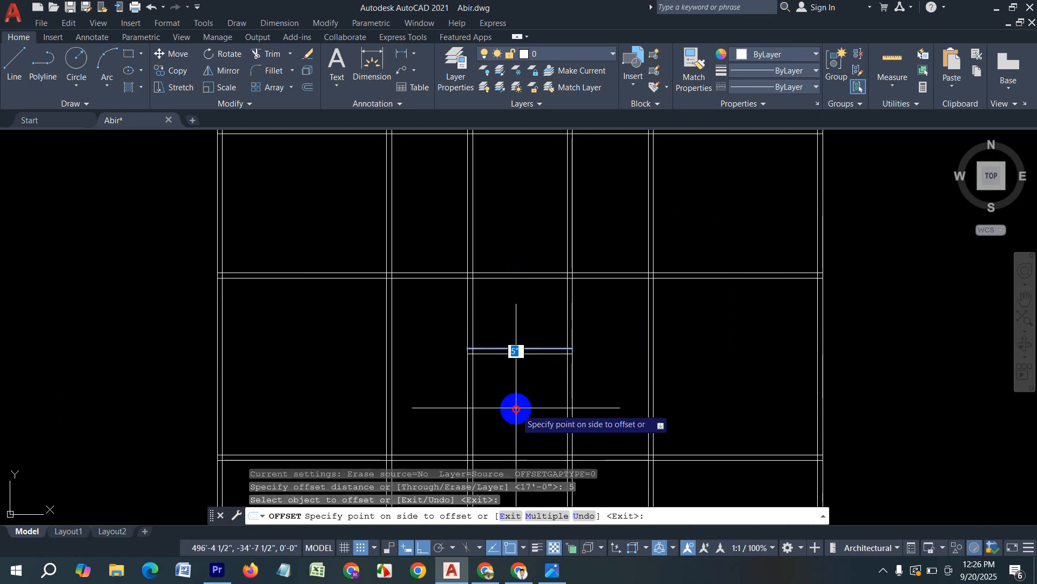
pyautogui.click(515, 407)
pyautogui.press('Escape')
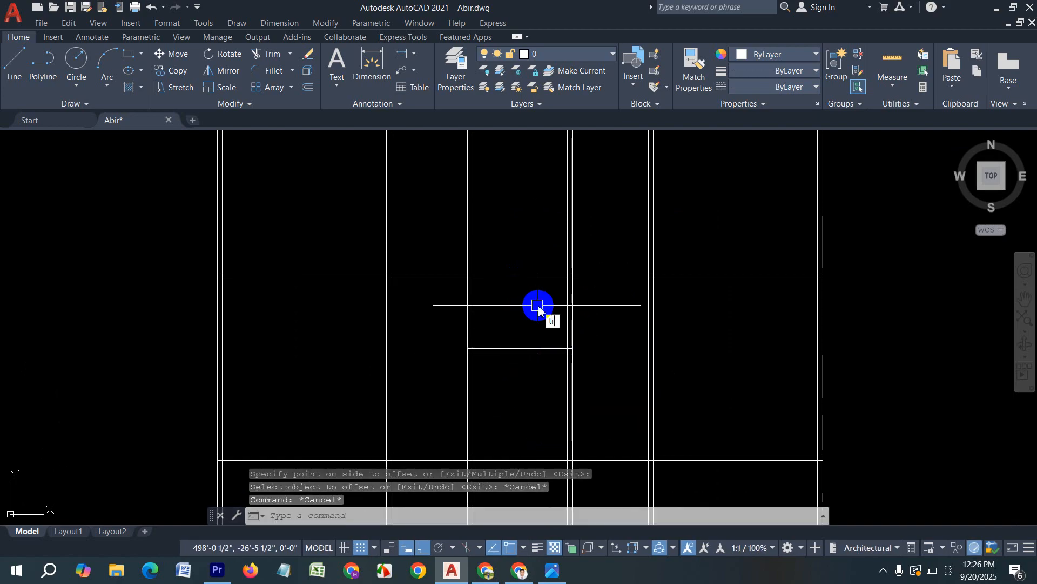
# Trim away the first interior horizontal wall's two lines inside the middle bay, above the new short wall.
pyautogui.press('Return')
pyautogui.click(537, 304)
pyautogui.click(533, 238)
pyautogui.press('Escape')
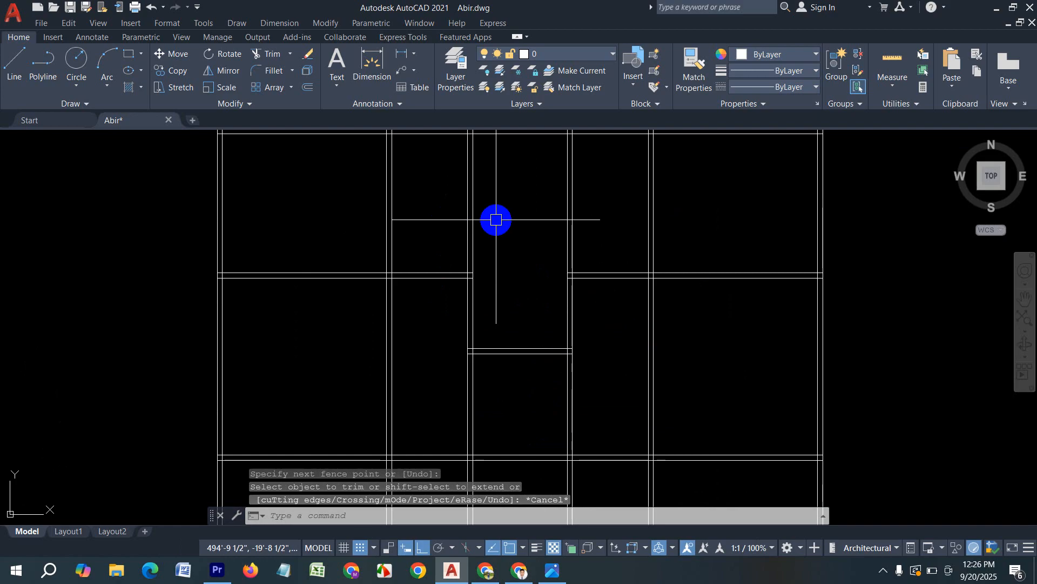
# Draw another 8'-4" horizontal line across the middle bay along the top wall's inner face as the stair reference.
pyautogui.moveTo(496, 219); pyautogui.dragTo(488, 295, button='middle')
pyautogui.press('Escape')
pyautogui.write('l')
pyautogui.press('Return')
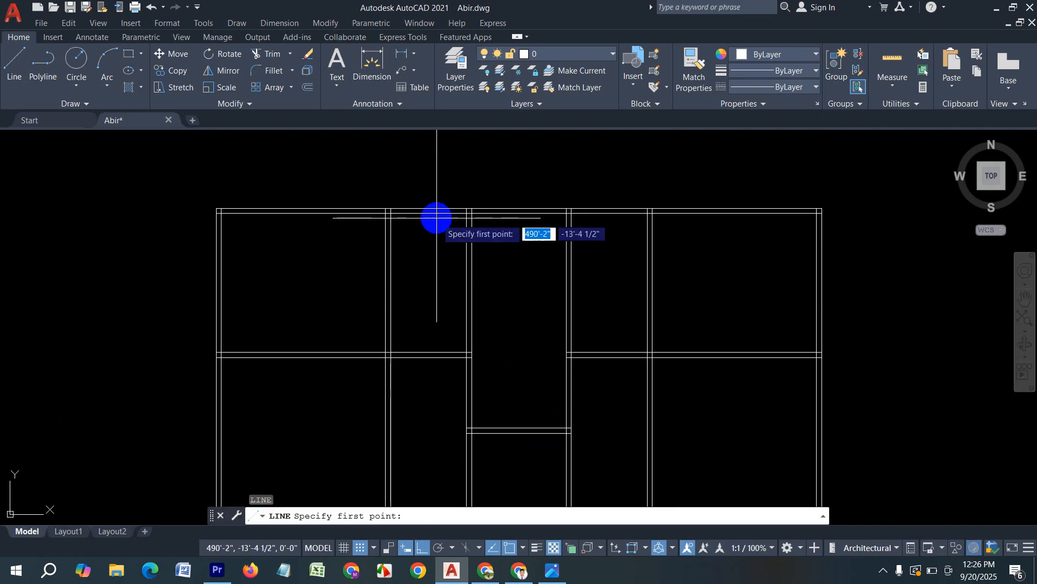
pyautogui.scroll(2, 444, 218)
pyautogui.click(483, 212)
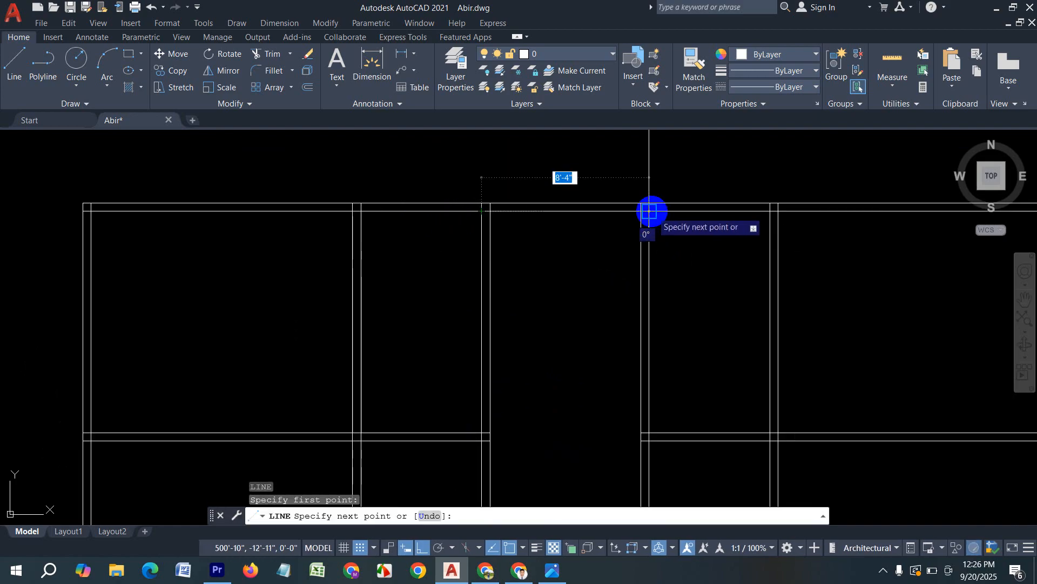
pyautogui.click(651, 210)
pyautogui.press('Return')
# Offset the stair reference line 4' downward to set the first tread line.
pyautogui.write('o')
pyautogui.press('Return')
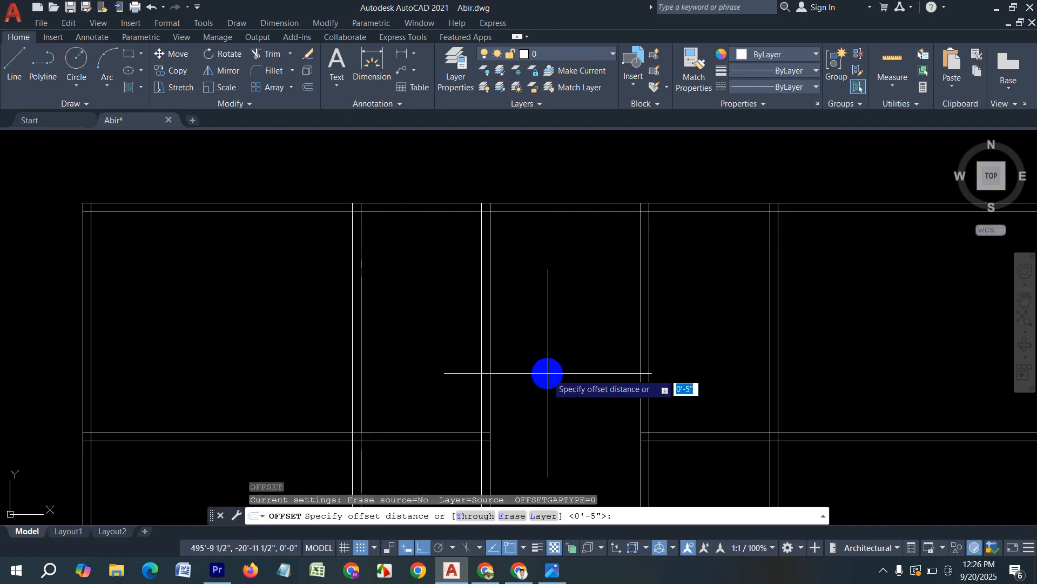
pyautogui.write('4')
pyautogui.press('Return')
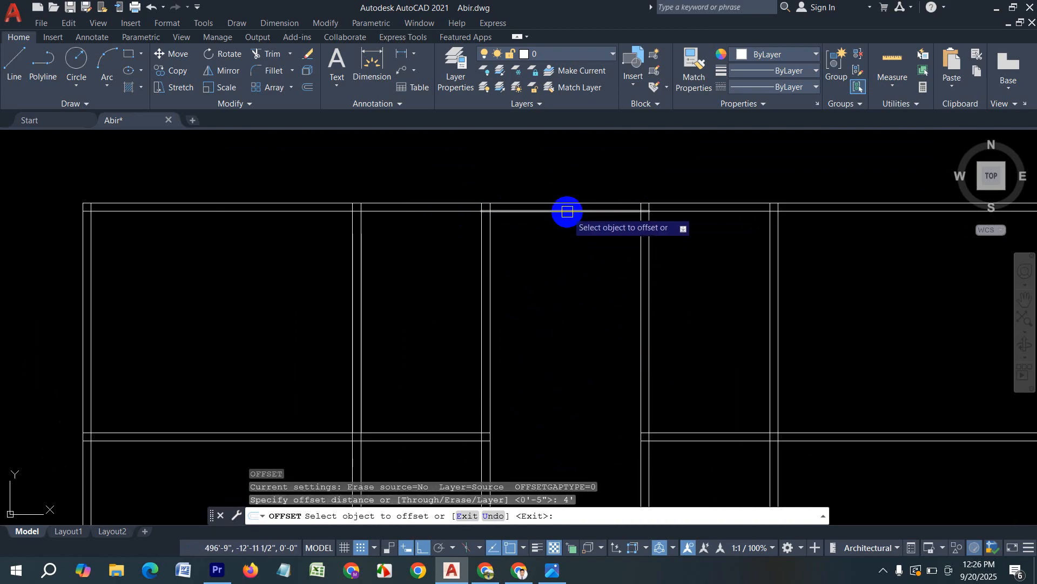
pyautogui.click(568, 210)
pyautogui.click(551, 349)
pyautogui.press('Return')
# Offset the first tread line downward at 10" intervals, each from the previous copy, to add nine more tread lines.
pyautogui.press('Return')
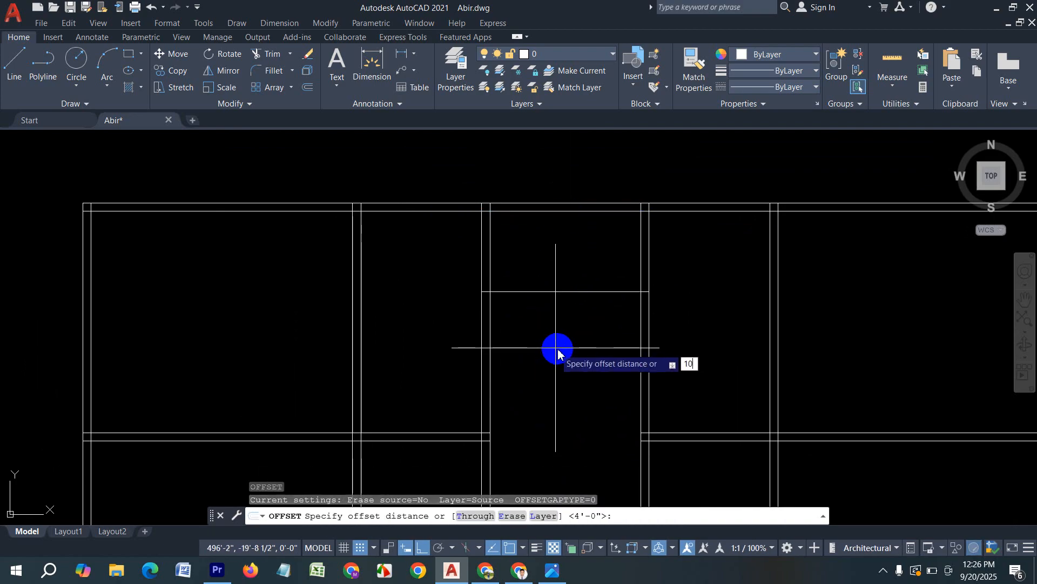
pyautogui.write('10')
pyautogui.press('Return')
pyautogui.click(553, 291)
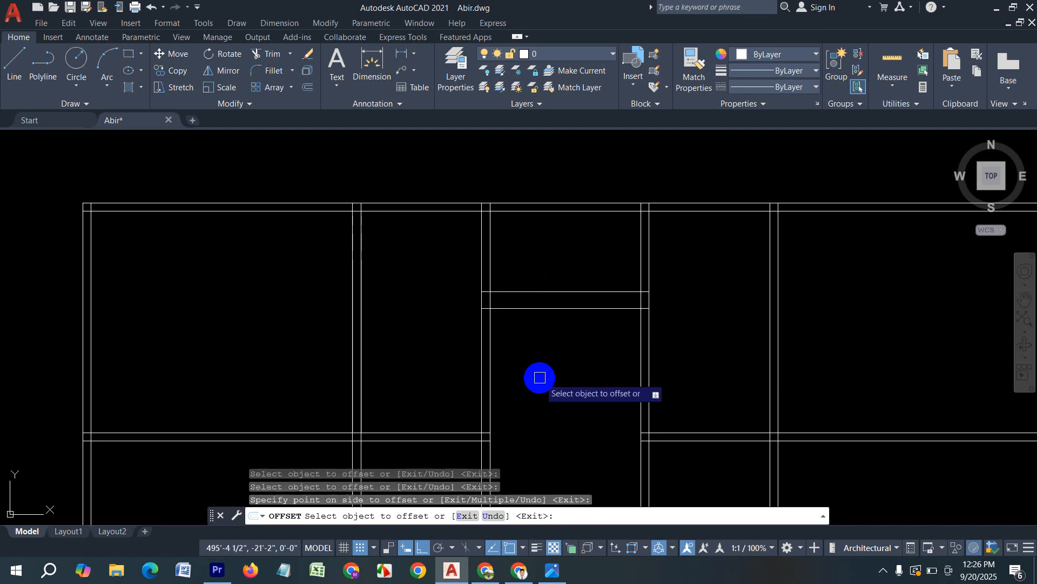
pyautogui.click(556, 312)
pyautogui.click(557, 309)
pyautogui.click(551, 367)
pyautogui.click(562, 326)
pyautogui.click(560, 360)
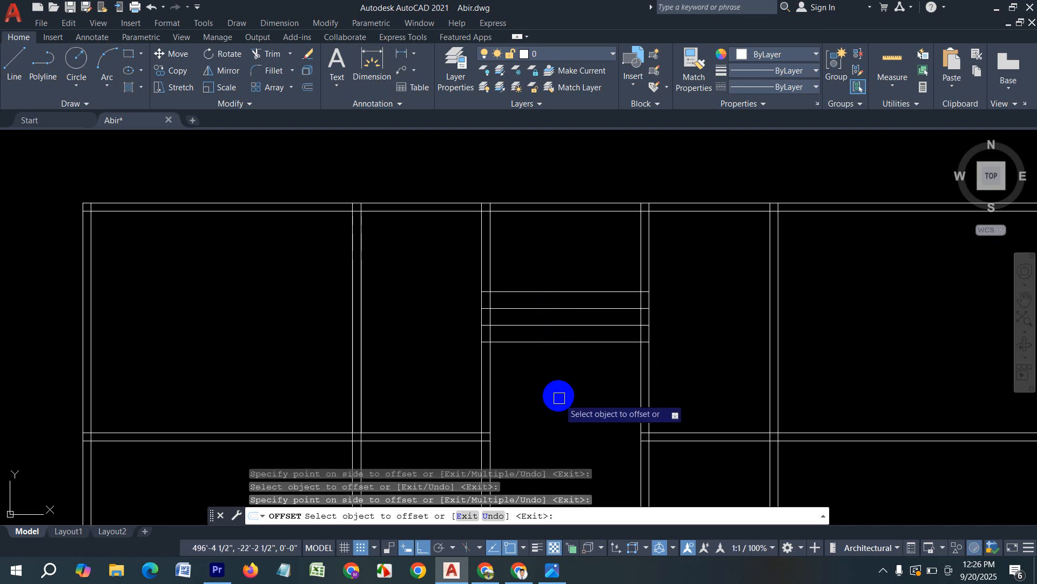
pyautogui.click(557, 343)
pyautogui.click(556, 392)
pyautogui.click(559, 357)
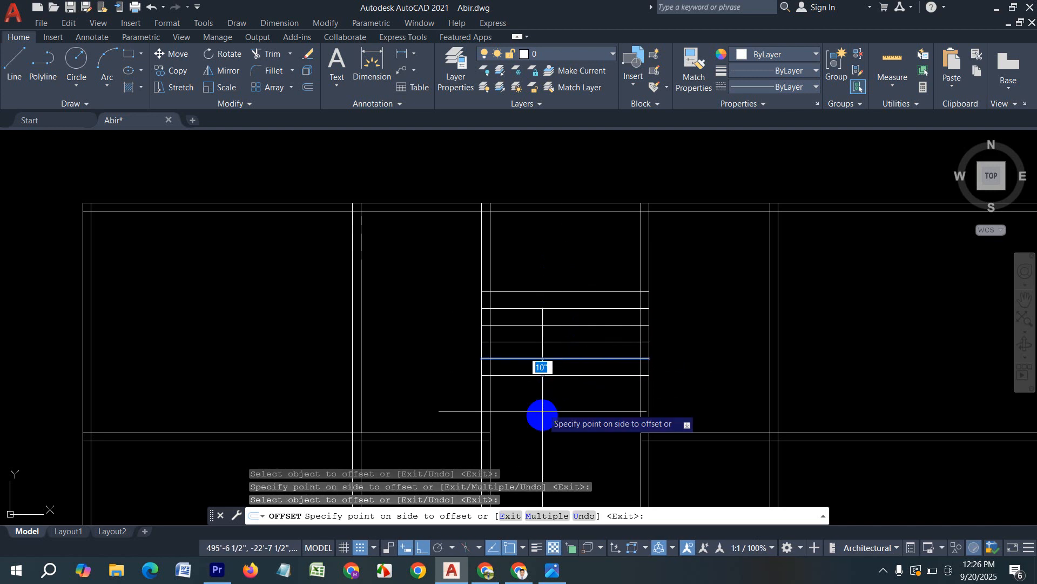
pyautogui.click(542, 413)
pyautogui.moveTo(552, 405); pyautogui.dragTo(557, 339, button='middle')
pyautogui.click(556, 309)
pyautogui.click(551, 388)
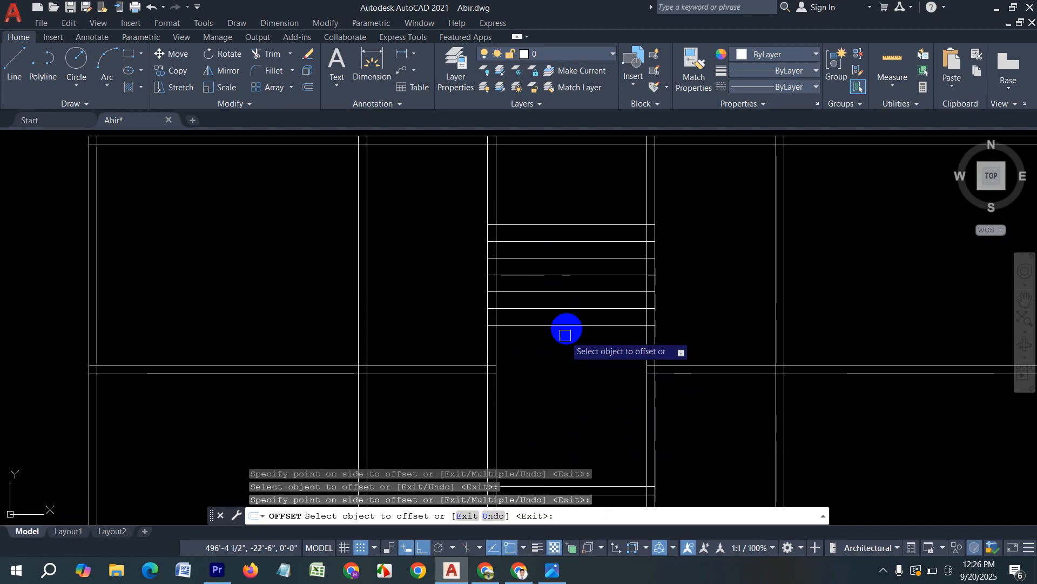
pyautogui.click(563, 326)
pyautogui.click(556, 416)
pyautogui.click(556, 342)
pyautogui.click(535, 447)
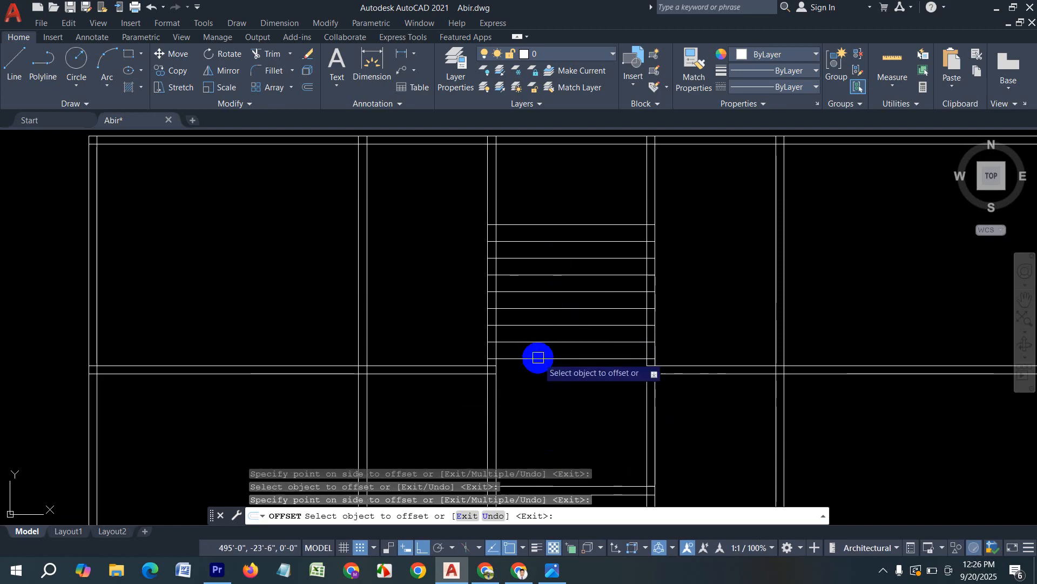
pyautogui.click(538, 359)
pyautogui.click(534, 447)
pyautogui.press('Escape')
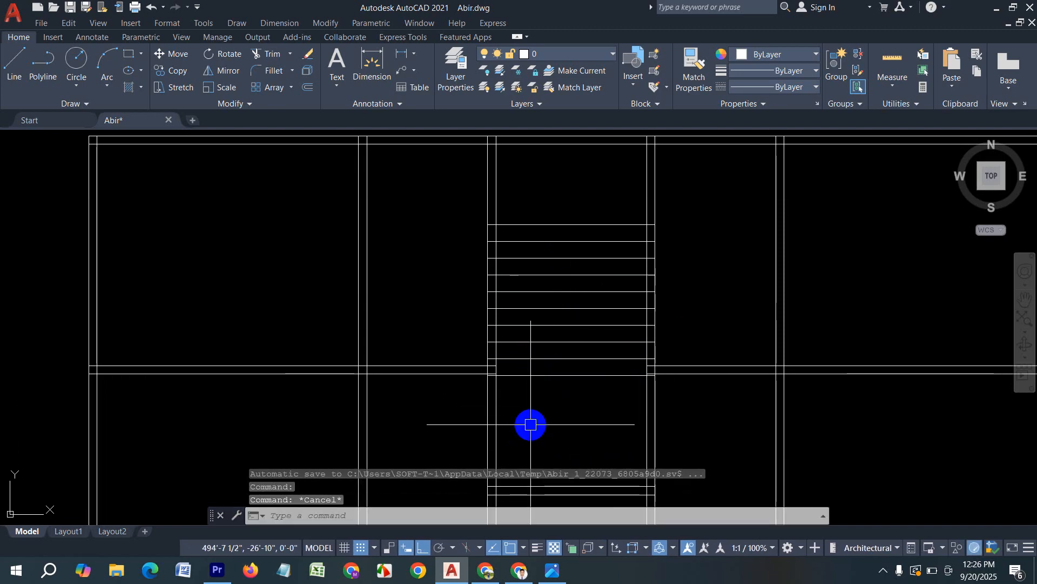
# Draw a vertical centre line from the midpoint of the top tread line down to the bottom tread line.
pyautogui.write('l')
pyautogui.press('Return')
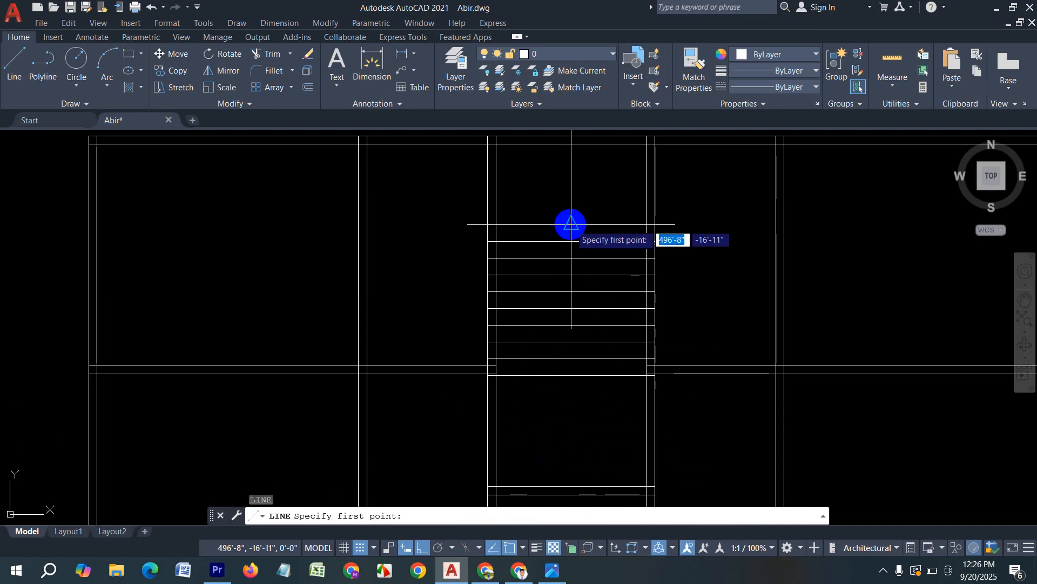
pyautogui.click(572, 224)
pyautogui.click(567, 377)
pyautogui.press('Return')
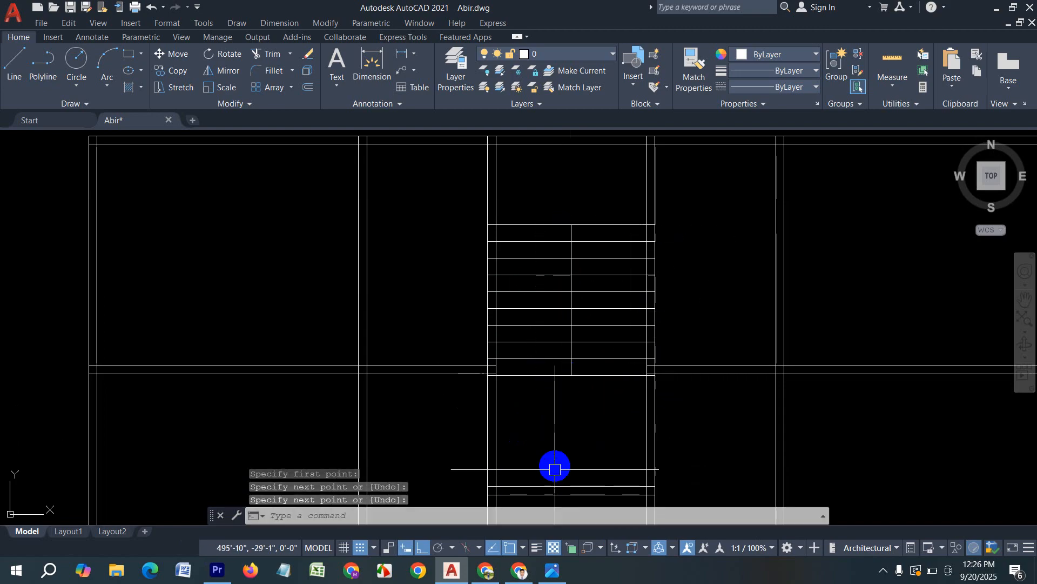
# Offset the stair's centre line 3" to both sides and erase the original centre line.
pyautogui.write('o')
pyautogui.press('Return')
pyautogui.write('3')
pyautogui.press('Return')
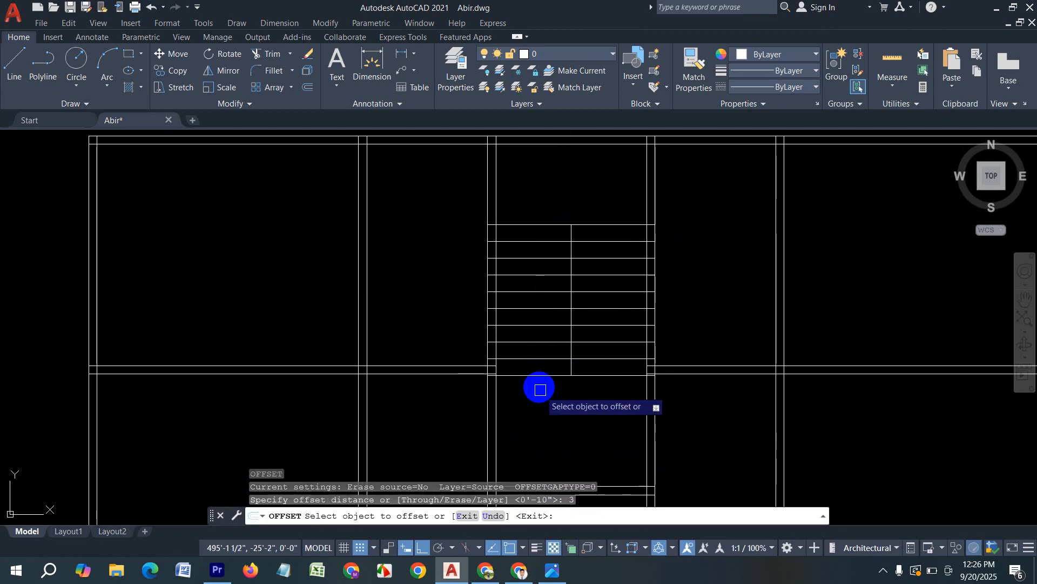
pyautogui.scroll(4, 574, 321)
pyautogui.click(568, 314)
pyautogui.click(528, 322)
pyautogui.click(564, 310)
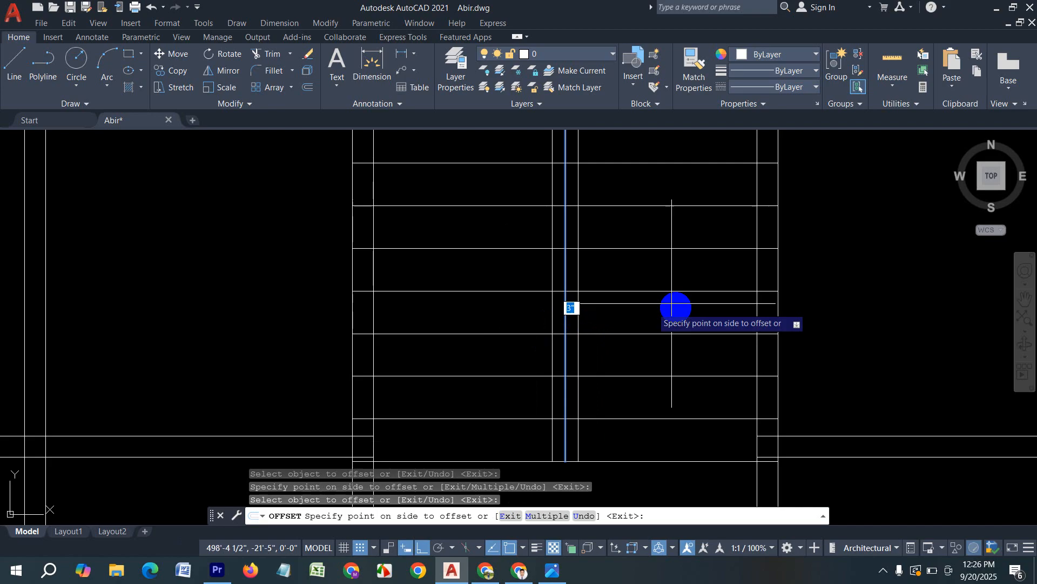
pyautogui.click(673, 306)
pyautogui.press('Escape')
pyautogui.click(565, 313)
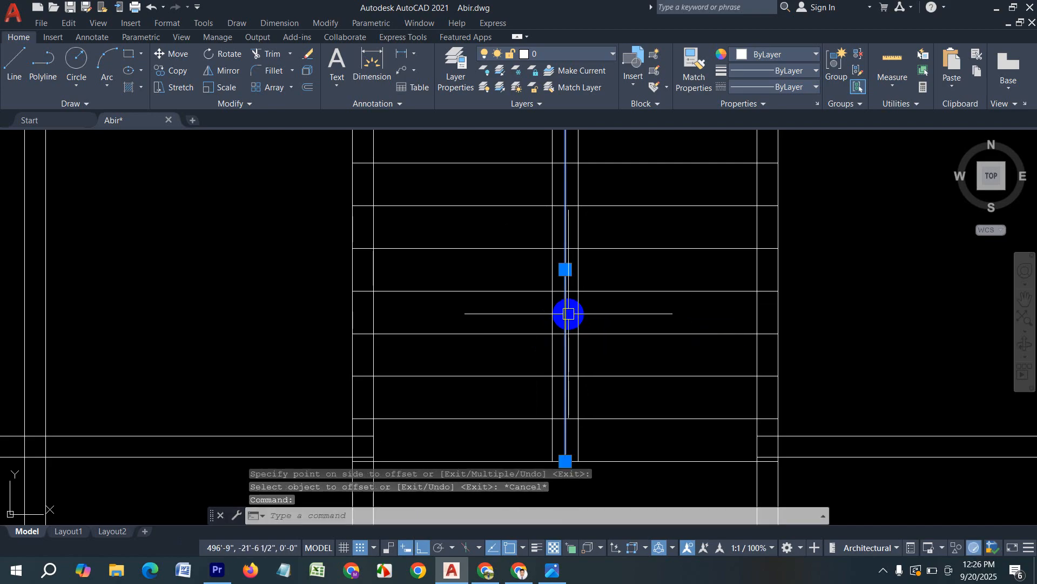
pyautogui.press('Delete')
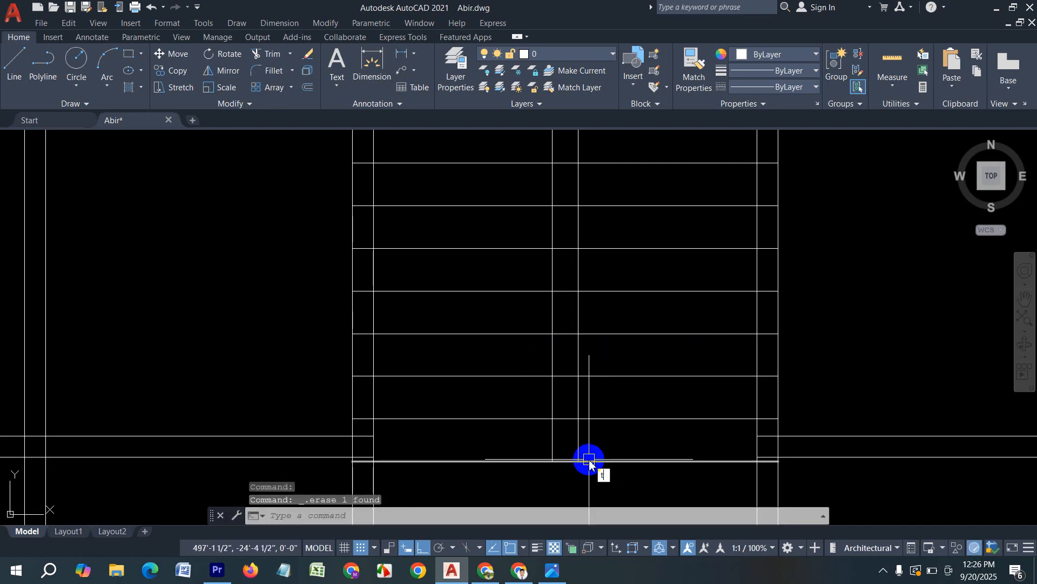
# Trim all the tread lines between the two central vertical lines to open the gap between the stair flights.
pyautogui.press('Return')
pyautogui.click(565, 461)
pyautogui.scroll(-1, 554, 373)
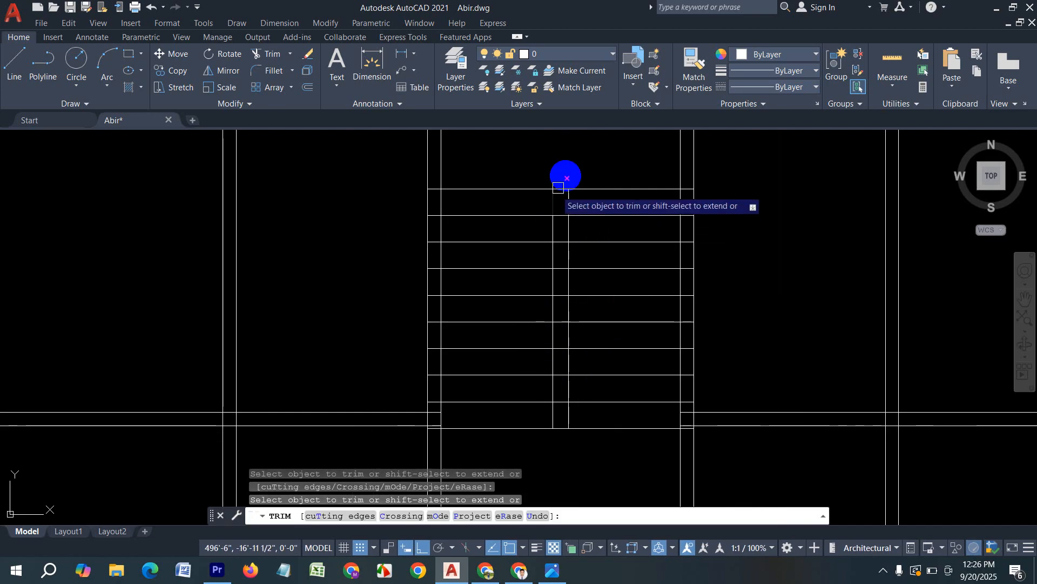
pyautogui.scroll(4, 563, 172)
pyautogui.moveTo(563, 162); pyautogui.dragTo(567, 442)
pyautogui.moveTo(566, 442); pyautogui.dragTo(549, 218, button='middle')
pyautogui.moveTo(547, 229); pyautogui.dragTo(555, 321)
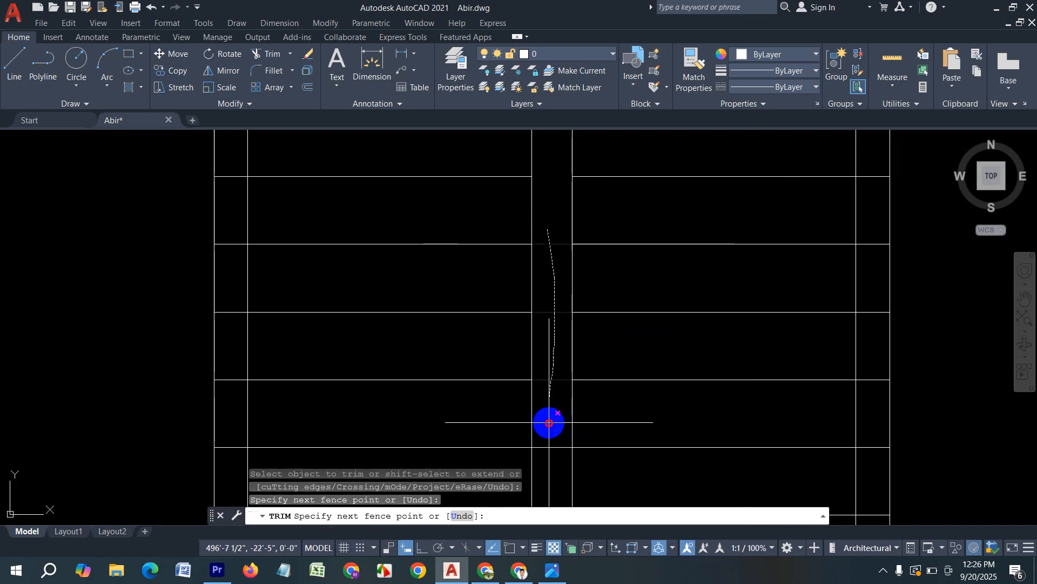
pyautogui.moveTo(549, 423); pyautogui.dragTo(550, 420)
pyautogui.moveTo(549, 417); pyautogui.dragTo(553, 240, button='middle')
pyautogui.moveTo(553, 246); pyautogui.dragTo(550, 435)
pyautogui.scroll(-1, 549, 439)
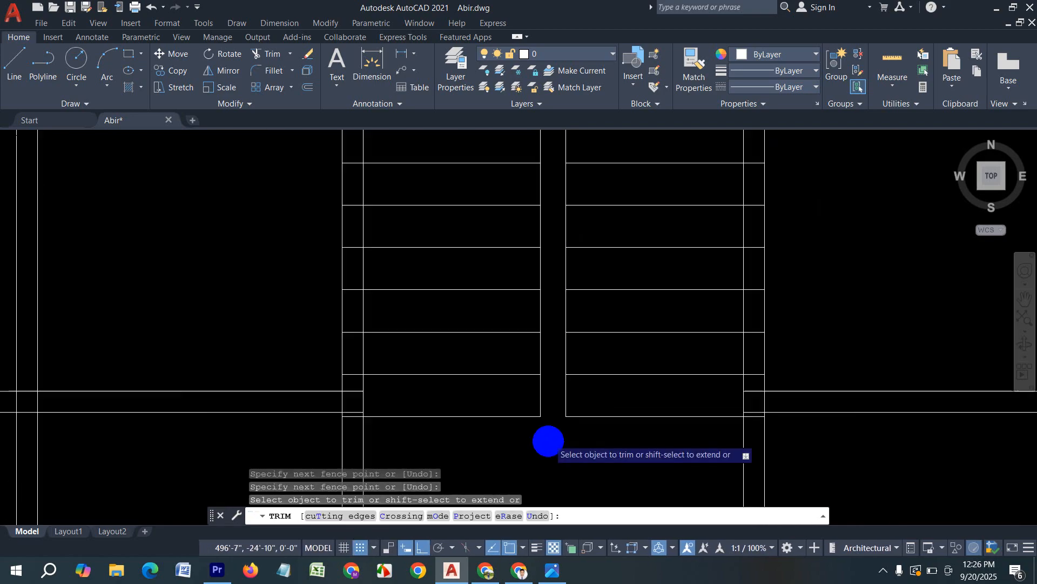
pyautogui.scroll(-4, 549, 440)
pyautogui.press('Escape')
pyautogui.press('Escape')
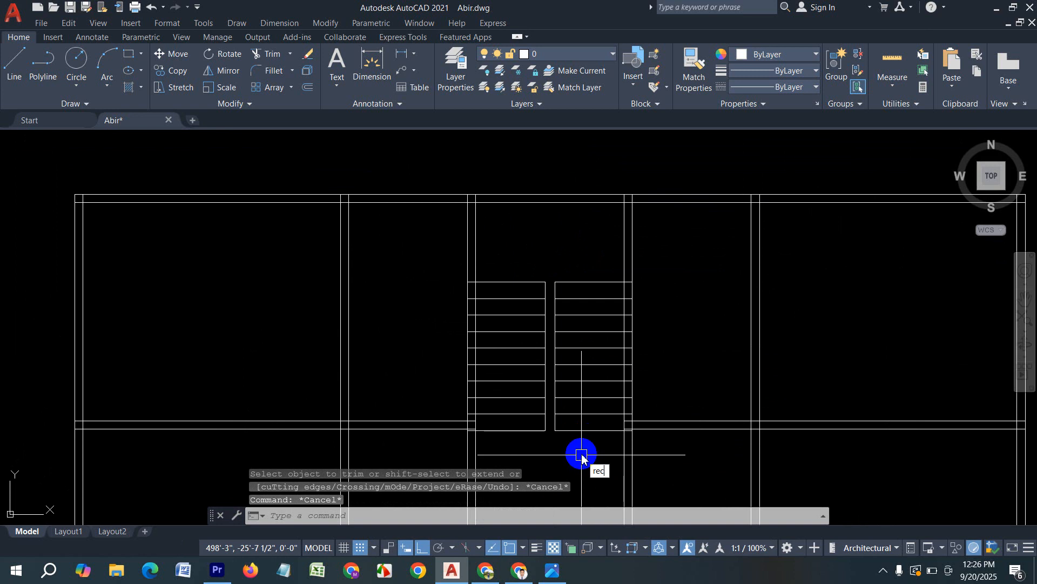
# Draw a rectangle filling the gap between the two stair flights, from the top tread line to the bottom tread line.
pyautogui.write('rec')
pyautogui.press('Return')
pyautogui.moveTo(582, 457); pyautogui.dragTo(518, 304, button='middle')
pyautogui.scroll(3, 556, 275)
pyautogui.click(561, 291)
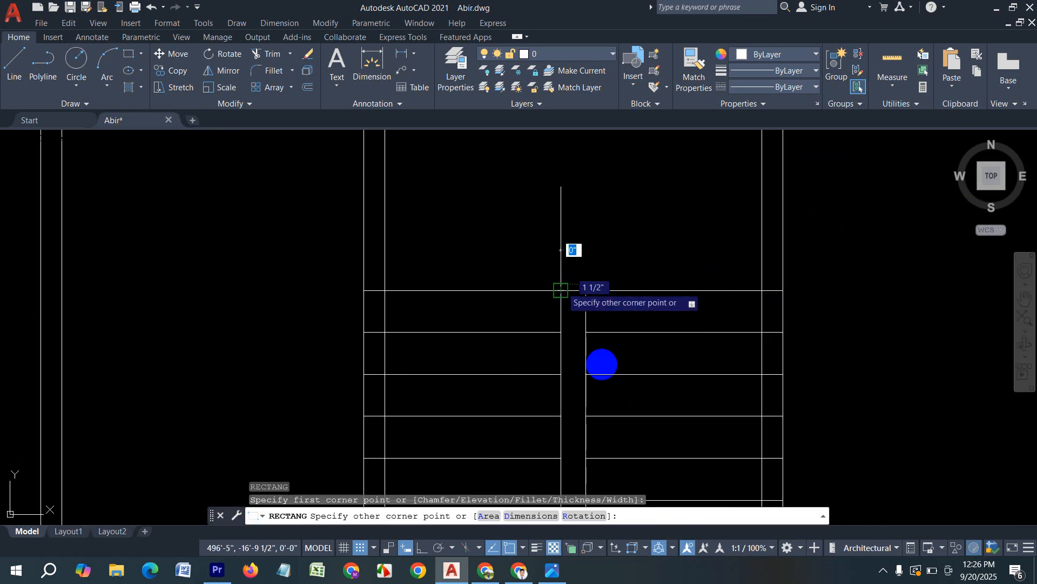
pyautogui.moveTo(601, 365); pyautogui.dragTo(593, 190, button='middle')
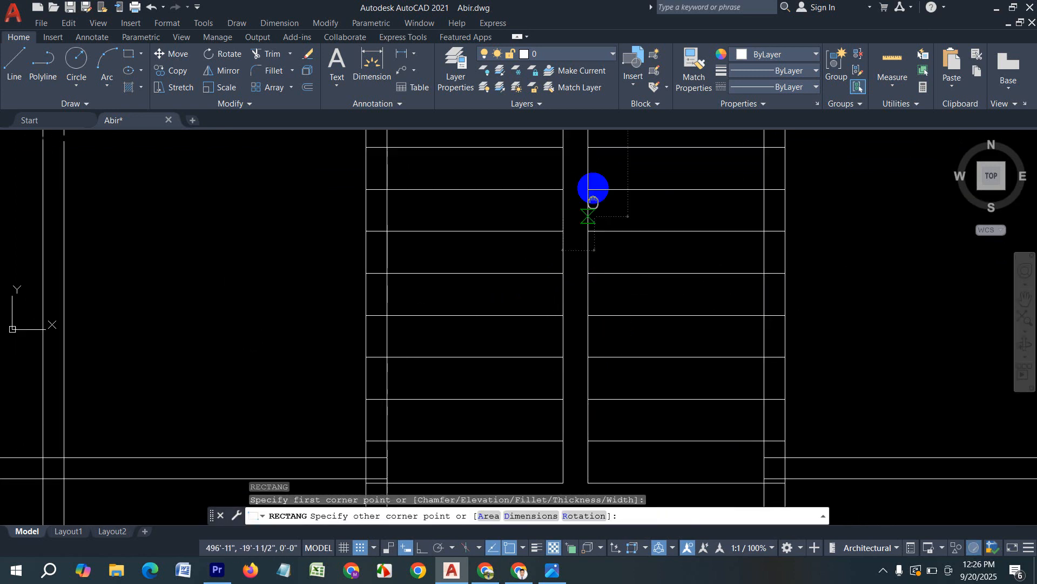
pyautogui.click(590, 457)
# Offset the rectangle between the stair flights 1.5" inward.
pyautogui.write('o')
pyautogui.press('Return')
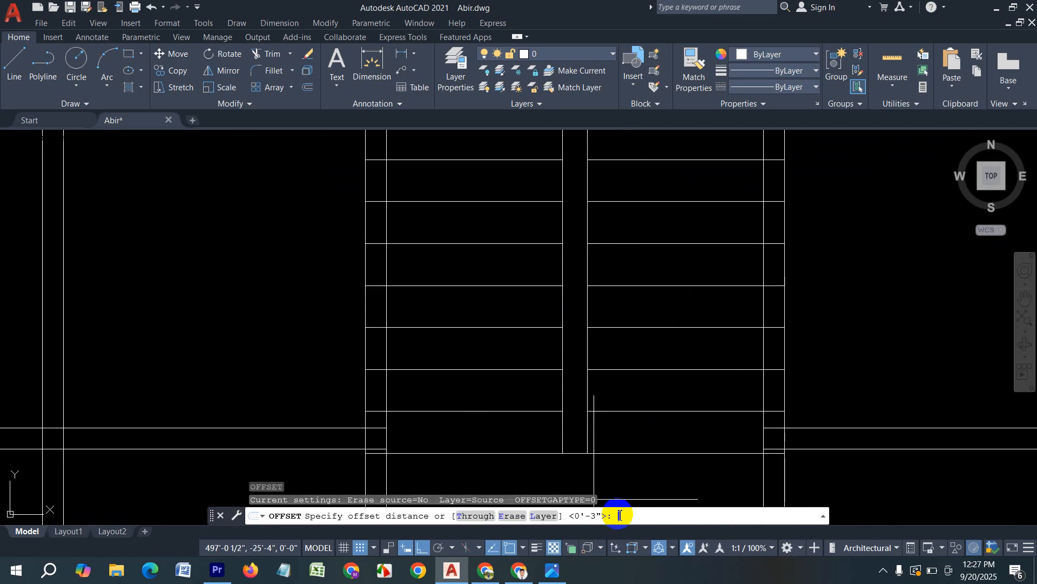
pyautogui.write('1.5')
pyautogui.press('Return')
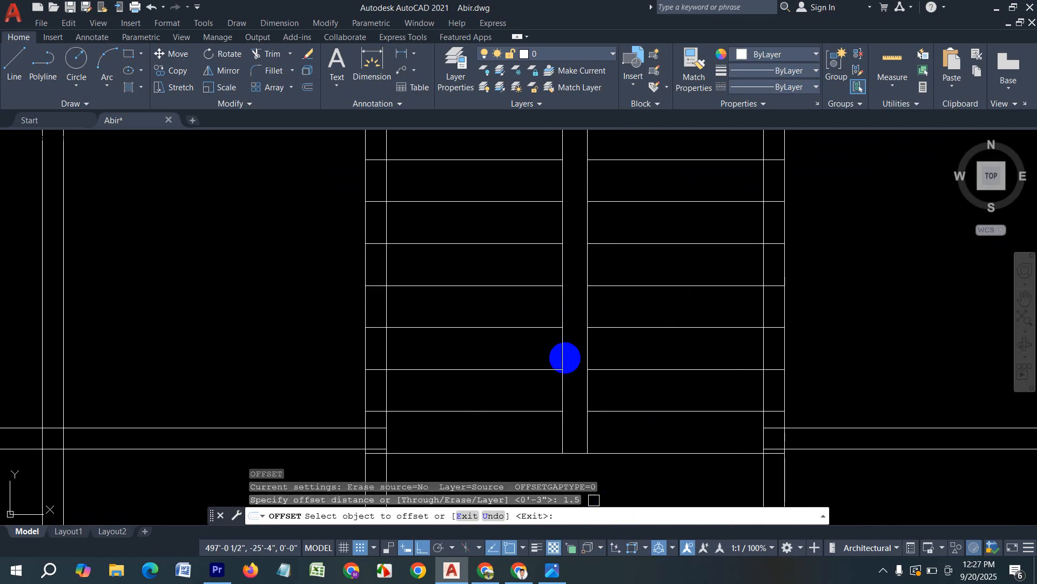
pyautogui.scroll(4, 595, 354)
pyautogui.click(563, 382)
pyautogui.click(533, 373)
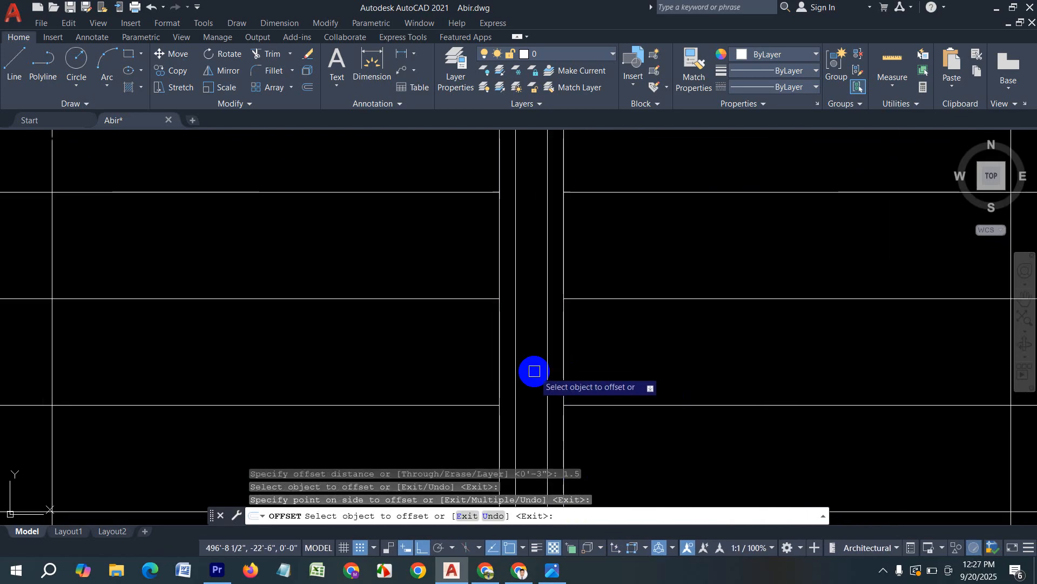
pyautogui.scroll(-3, 546, 377)
pyautogui.press('Escape')
pyautogui.scroll(-2, 593, 392)
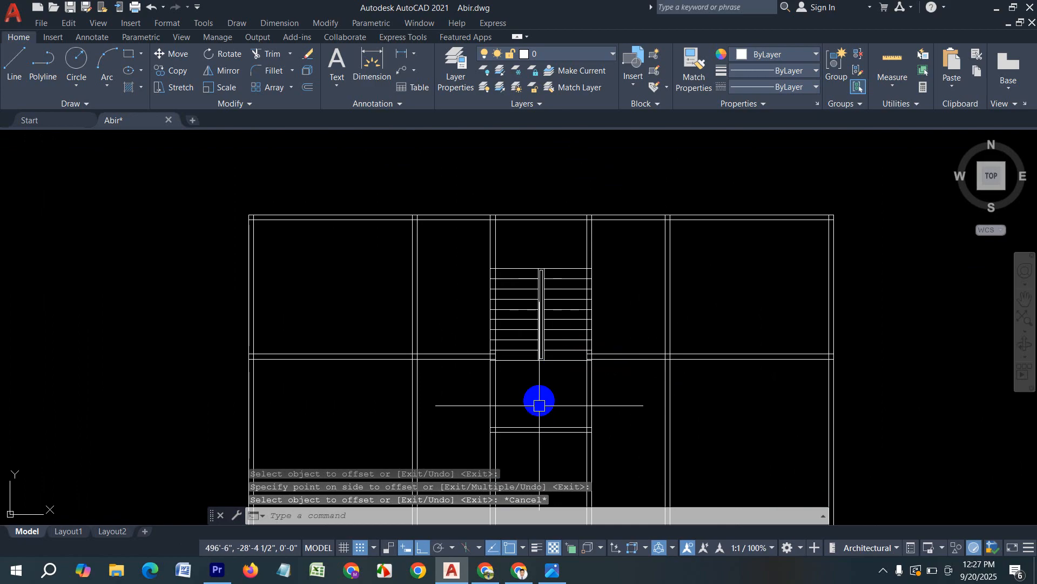
# Trim the two vertical partition walls on either side of the stairwell out of the plan's middle row.
pyautogui.moveTo(539, 405); pyautogui.dragTo(539, 257, button='middle')
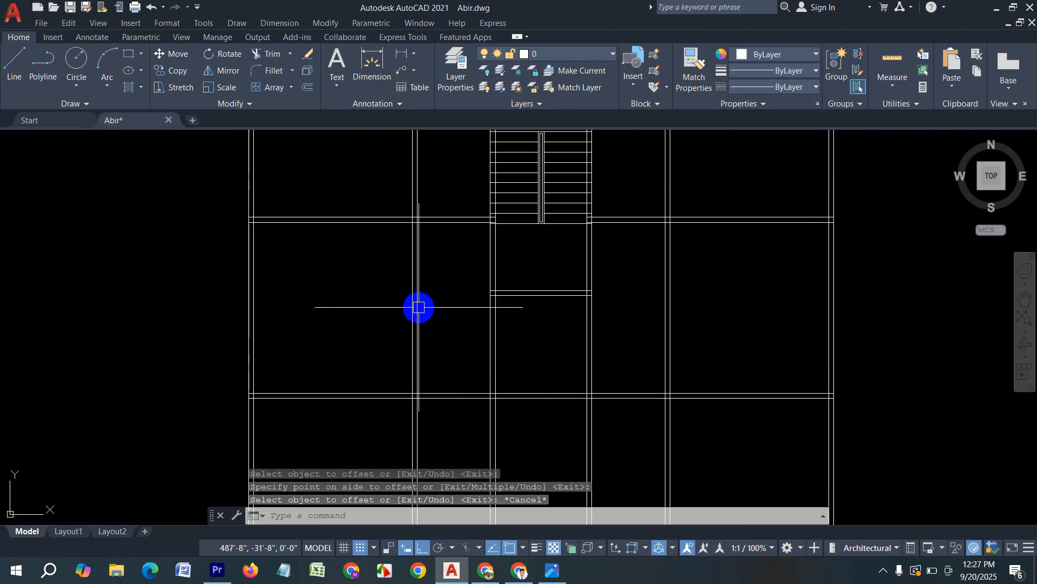
pyautogui.press('Escape')
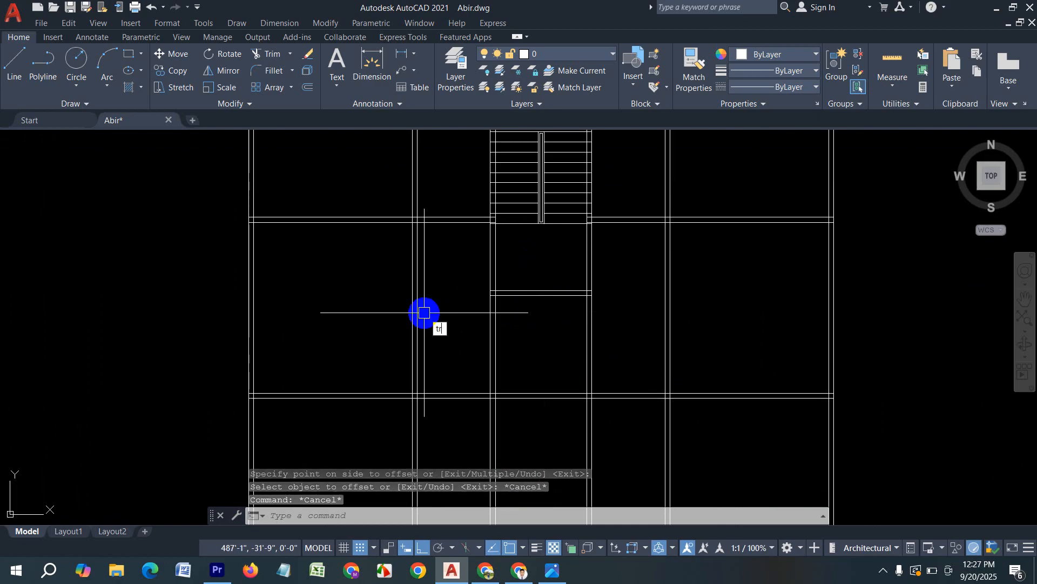
pyautogui.write('tr')
pyautogui.press('Return')
pyautogui.moveTo(724, 328); pyautogui.dragTo(644, 285)
pyautogui.moveTo(685, 322); pyautogui.dragTo(685, 273, button='middle')
pyautogui.scroll(-2, 660, 269)
pyautogui.scroll(4, 470, 350)
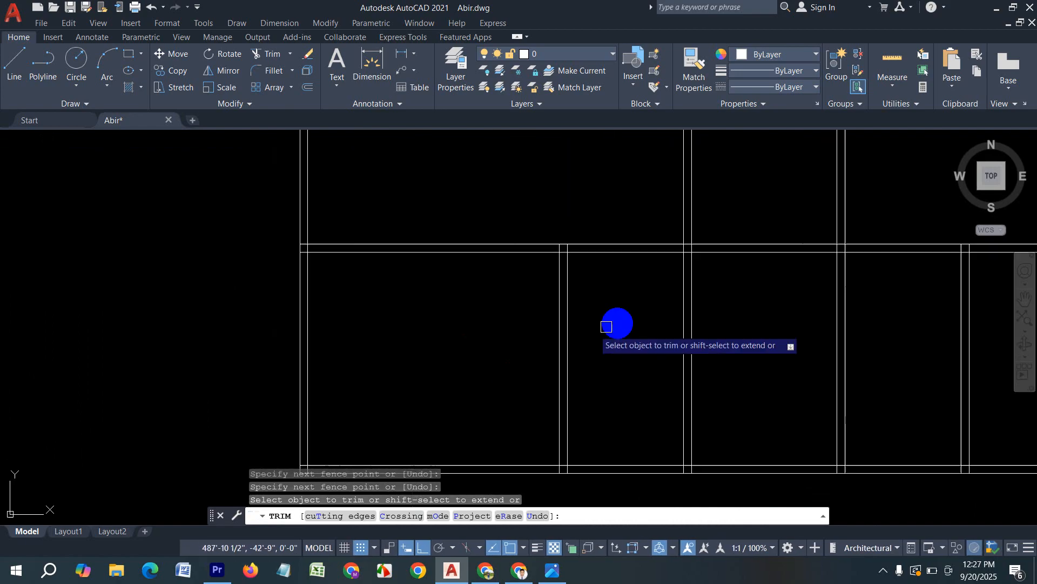
# Trim all four interior vertical walls out of the plan's bottom row, between the cross wall and the bottom exterior wall.
pyautogui.scroll(-3, 540, 335)
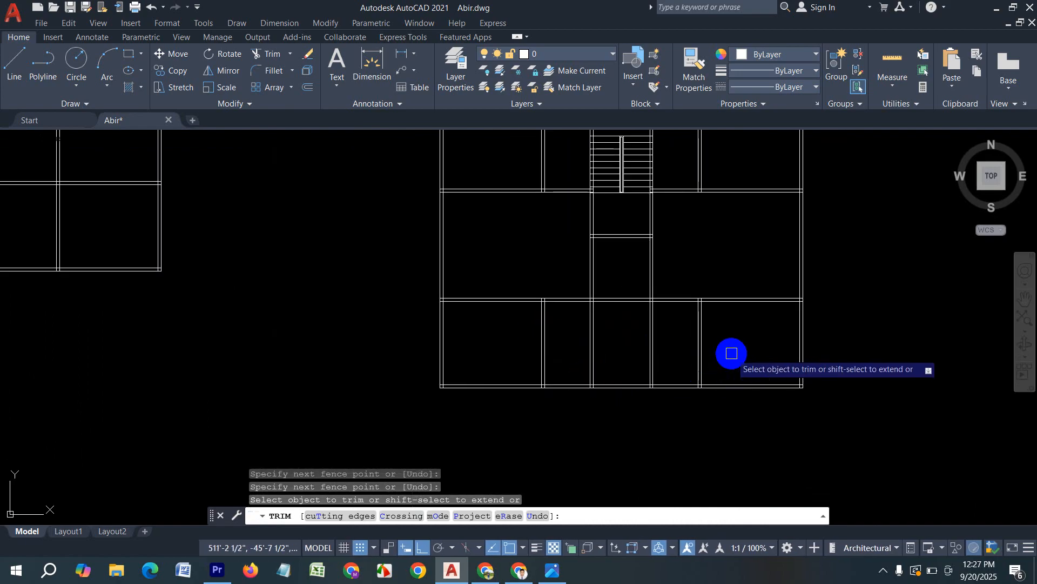
pyautogui.moveTo(731, 354); pyautogui.dragTo(491, 351)
pyautogui.scroll(3, 622, 324)
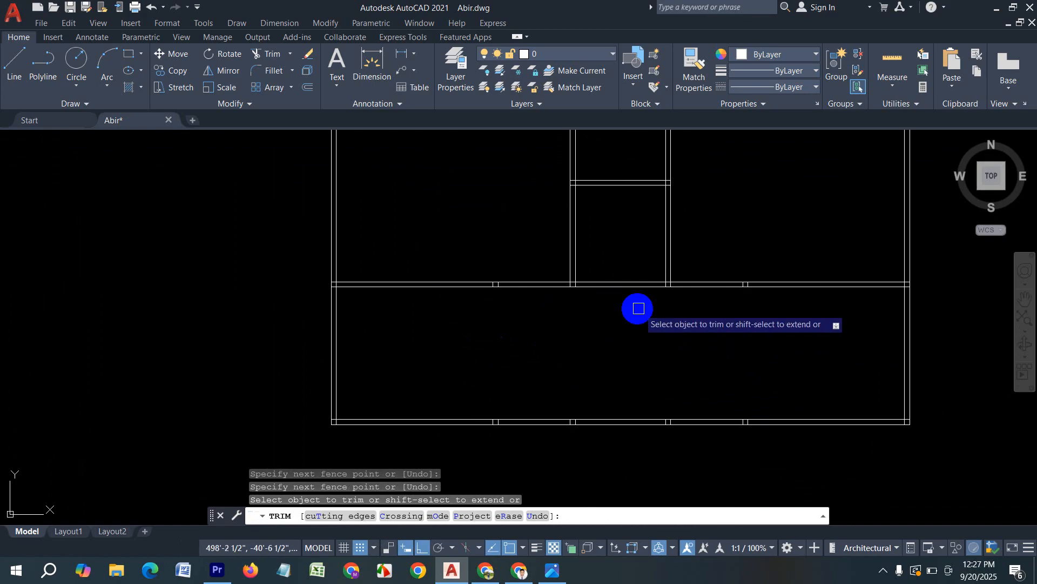
pyautogui.press('Escape')
# Draw a vertical line along the inner face of the left exterior wall in the bottom row, down to the bottom wall.
pyautogui.write('l')
pyautogui.press('Return')
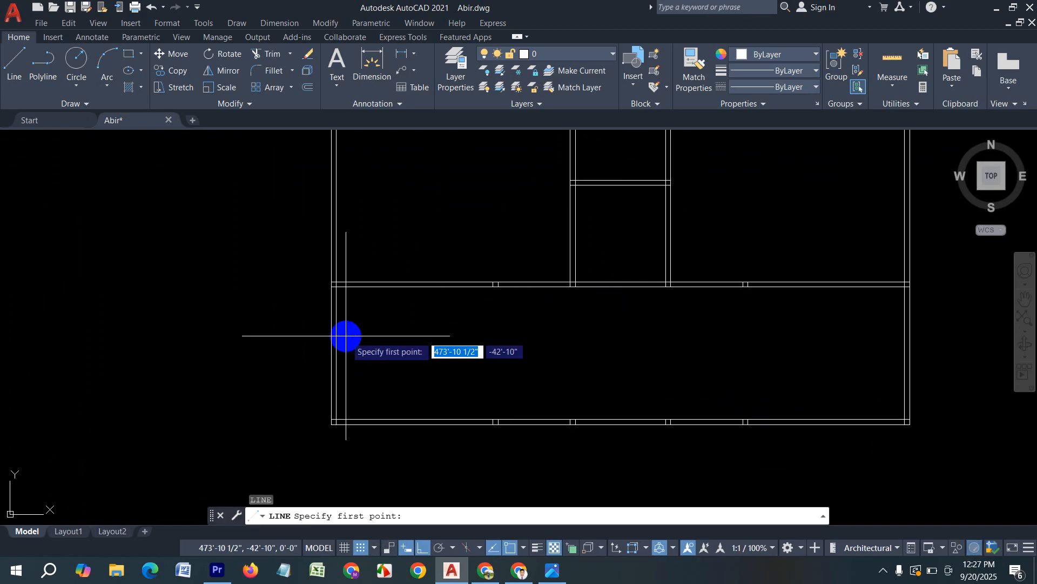
pyautogui.scroll(4, 298, 275)
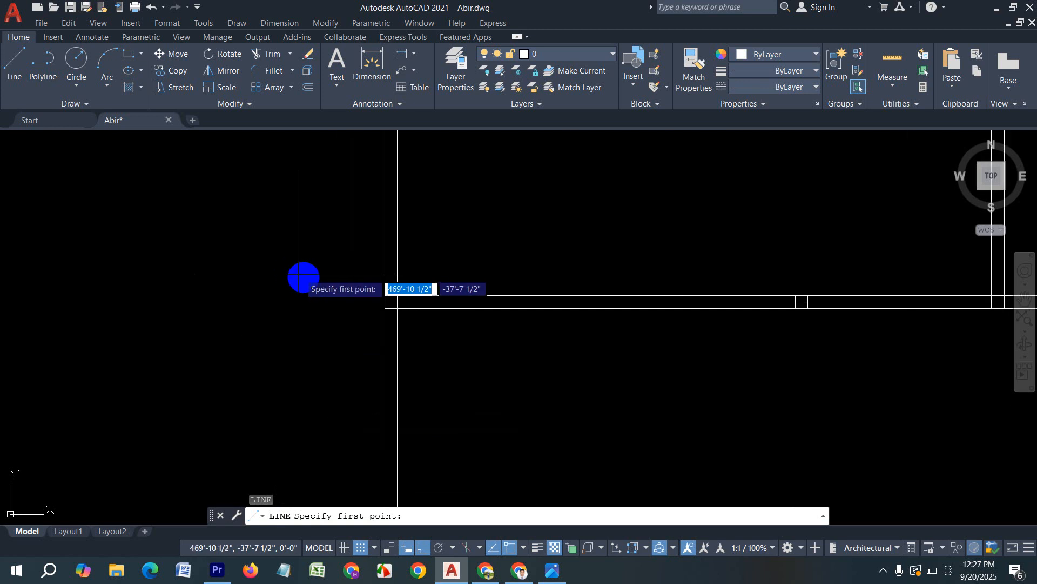
pyautogui.click(398, 296)
pyautogui.moveTo(406, 383); pyautogui.dragTo(385, 232, button='middle')
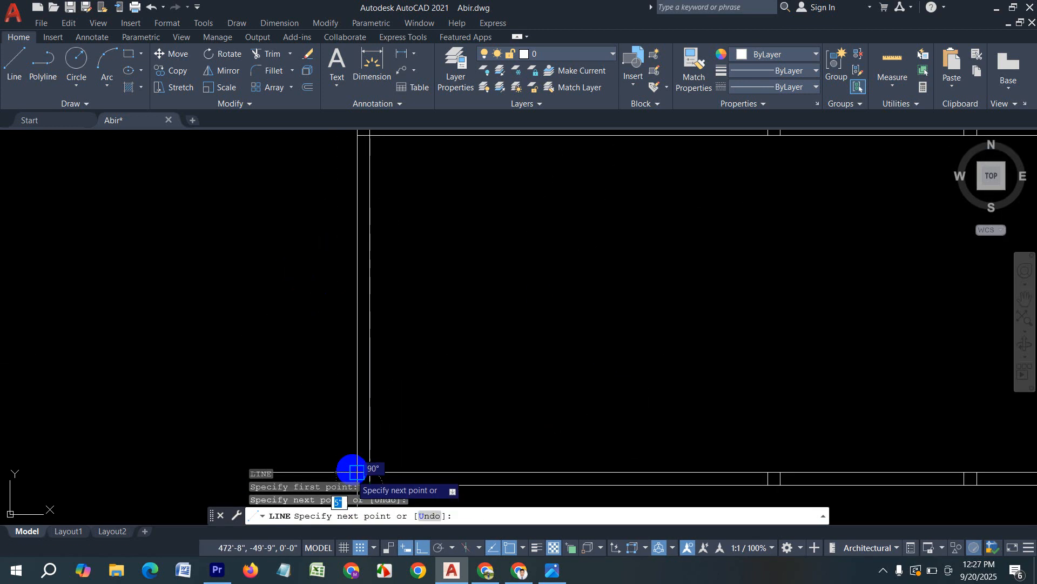
pyautogui.scroll(-3, 357, 470)
pyautogui.press('Escape')
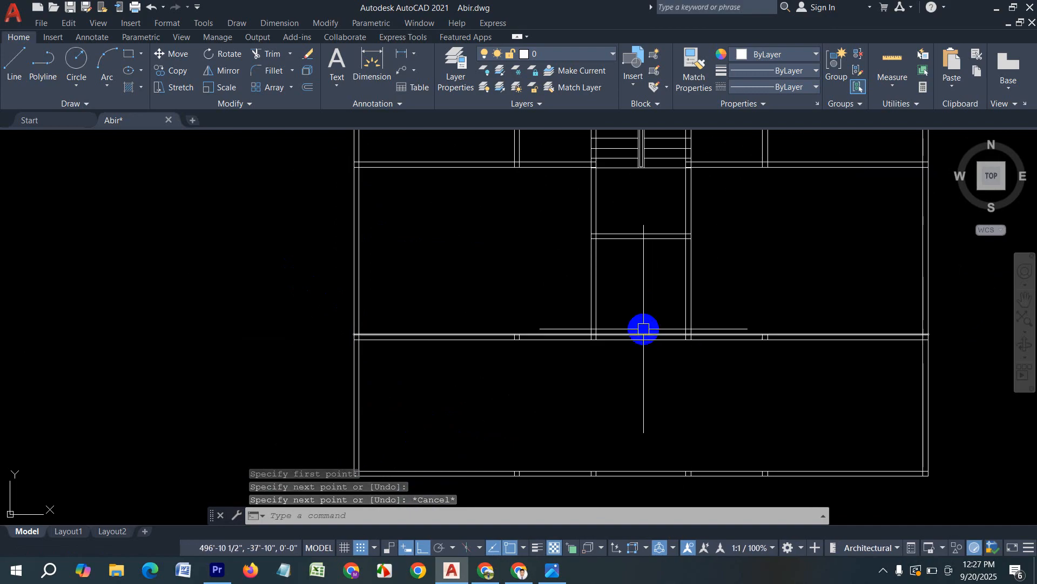
# Draw a horizontal line along the lower face of the short wall below the stairs, between the two stairwell walls.
pyautogui.press('space')
pyautogui.scroll(3, 598, 233)
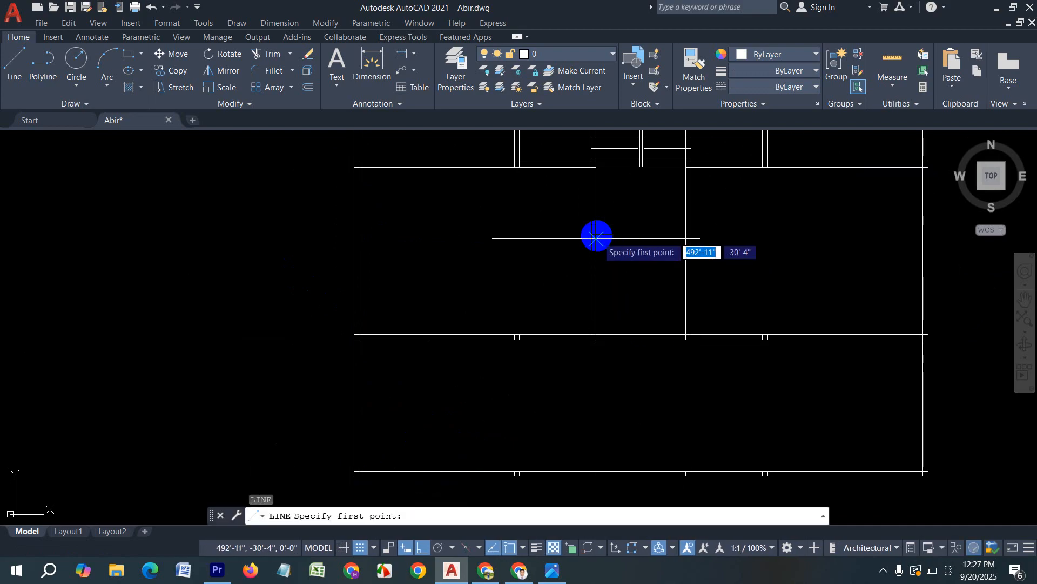
pyautogui.click(593, 245)
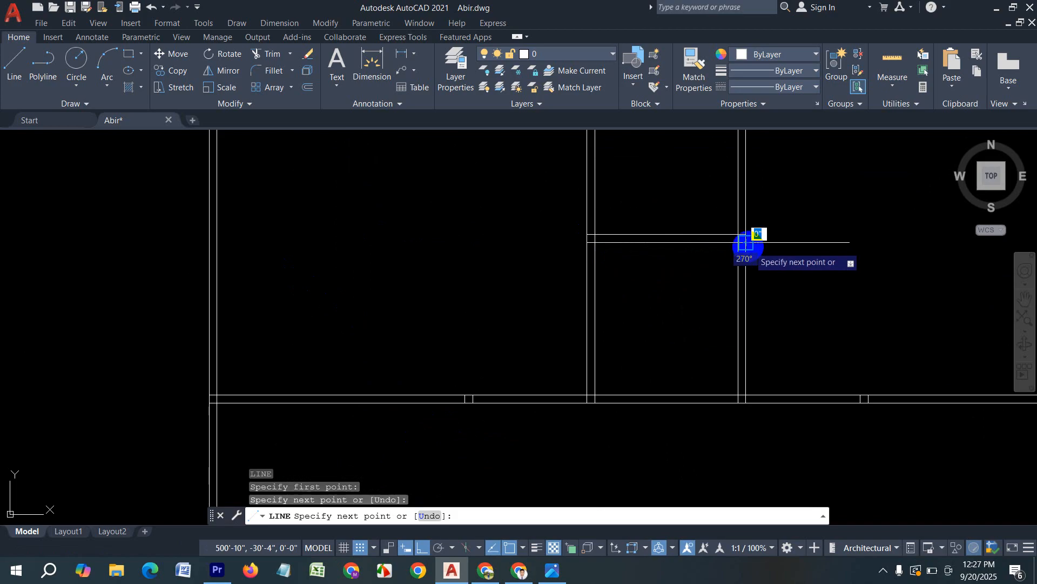
pyautogui.press('Escape')
# Draw a vertical centre line from the midpoint of the short wall below the stairs down to the bottom exterior wall.
pyautogui.press('space')
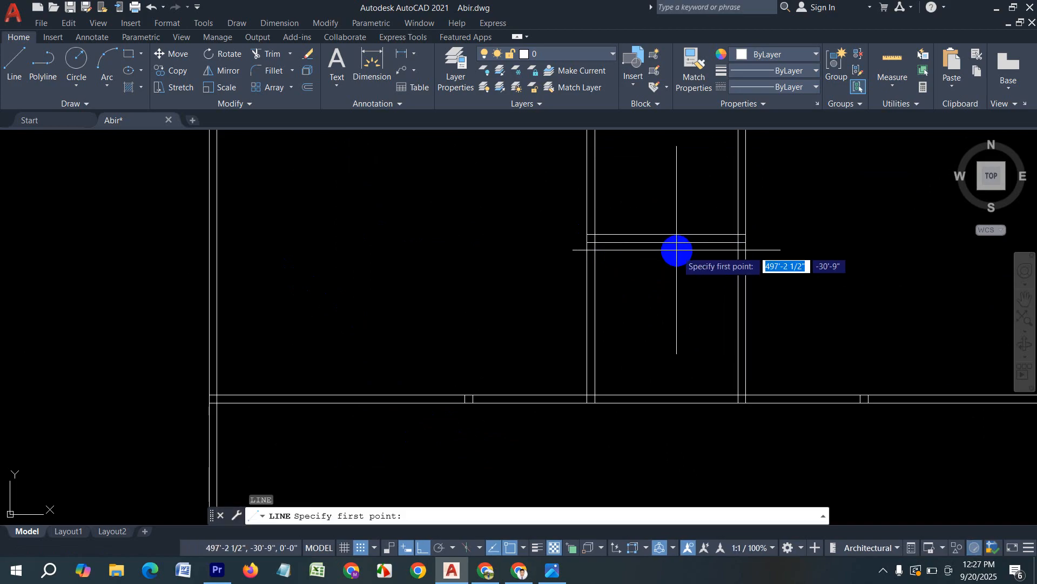
pyautogui.click(666, 243)
pyautogui.scroll(-4, 670, 254)
pyautogui.scroll(2, 681, 346)
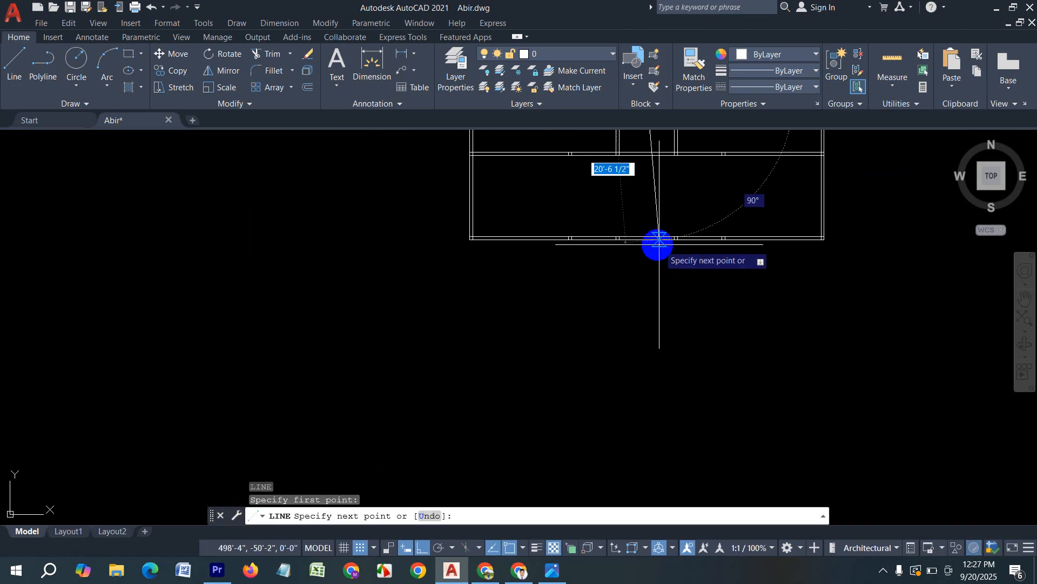
pyautogui.click(648, 240)
pyautogui.press('space')
pyautogui.moveTo(665, 301); pyautogui.dragTo(678, 385, button='middle')
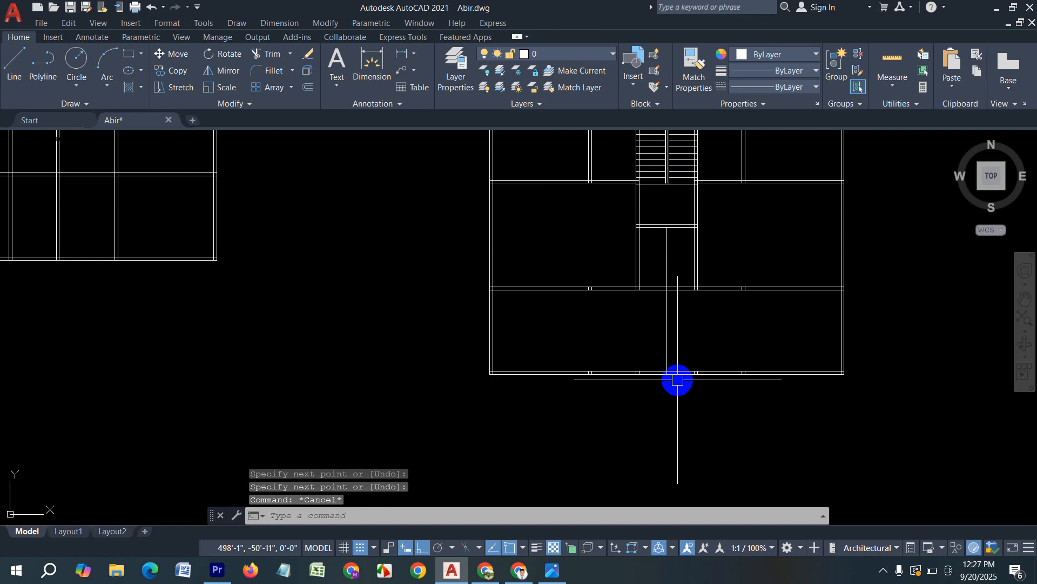
# Offset the vertical centre line below the stairs 2.5" to both sides.
pyautogui.write('2')
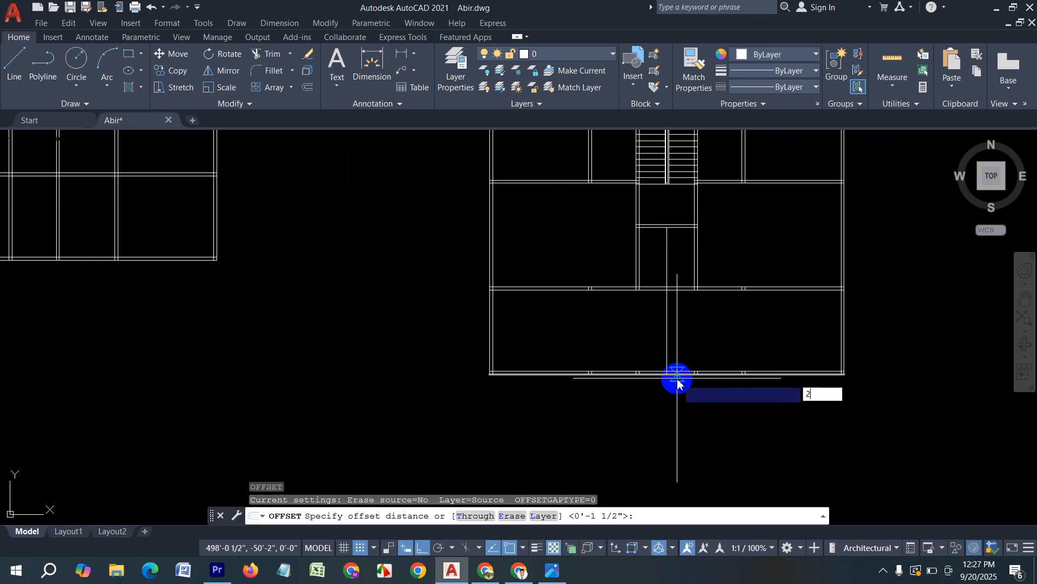
pyautogui.write('.5')
pyautogui.press('Return')
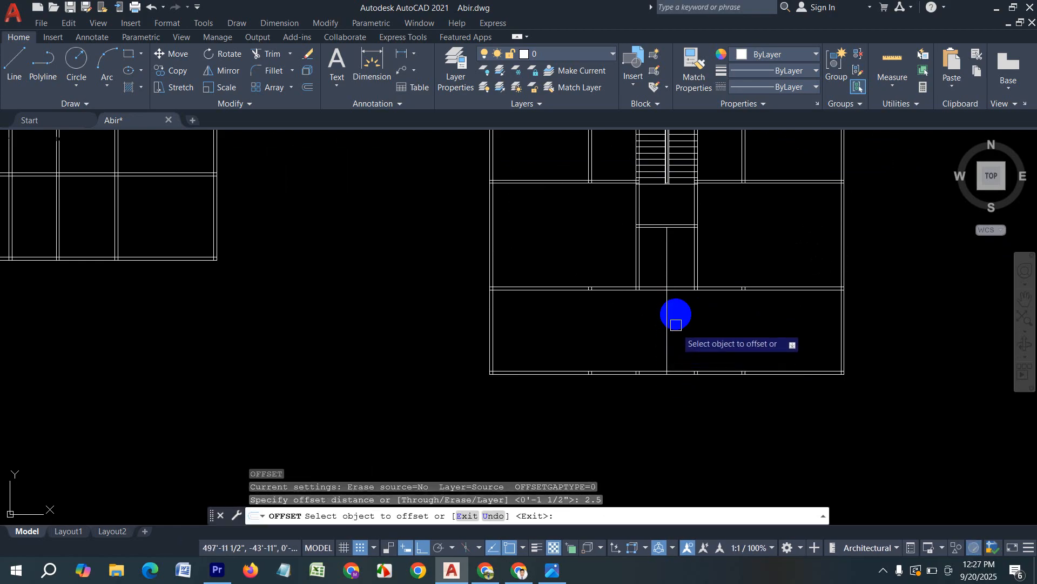
pyautogui.click(668, 322)
pyautogui.click(611, 335)
pyautogui.scroll(2, 660, 329)
pyautogui.scroll(2, 660, 330)
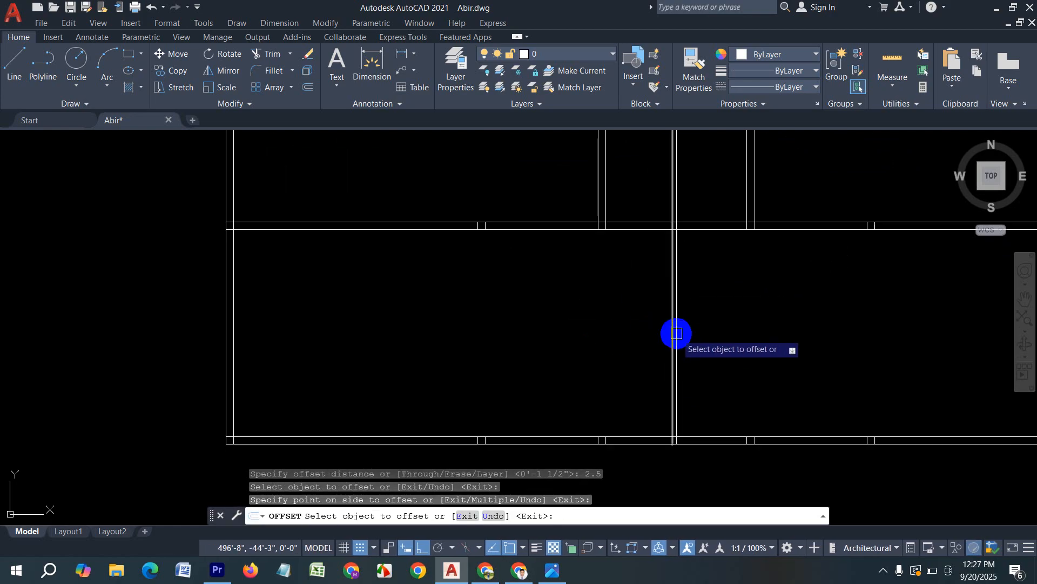
pyautogui.click(675, 334)
pyautogui.click(692, 339)
pyautogui.click(681, 344)
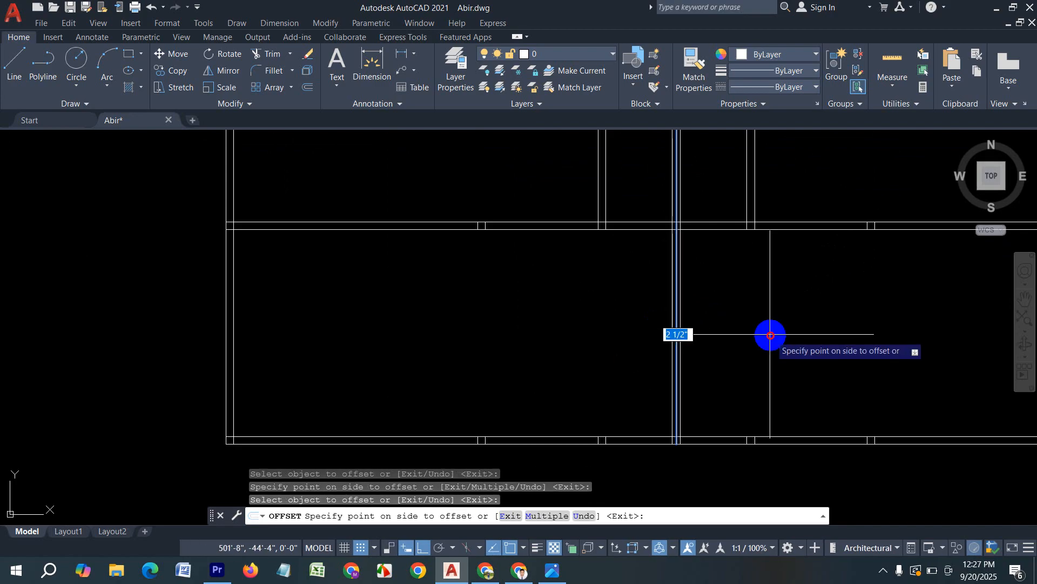
pyautogui.click(769, 335)
pyautogui.scroll(2, 683, 354)
pyautogui.press('Escape')
# Erase the original centre line between the two offset partition lines.
pyautogui.click(668, 355)
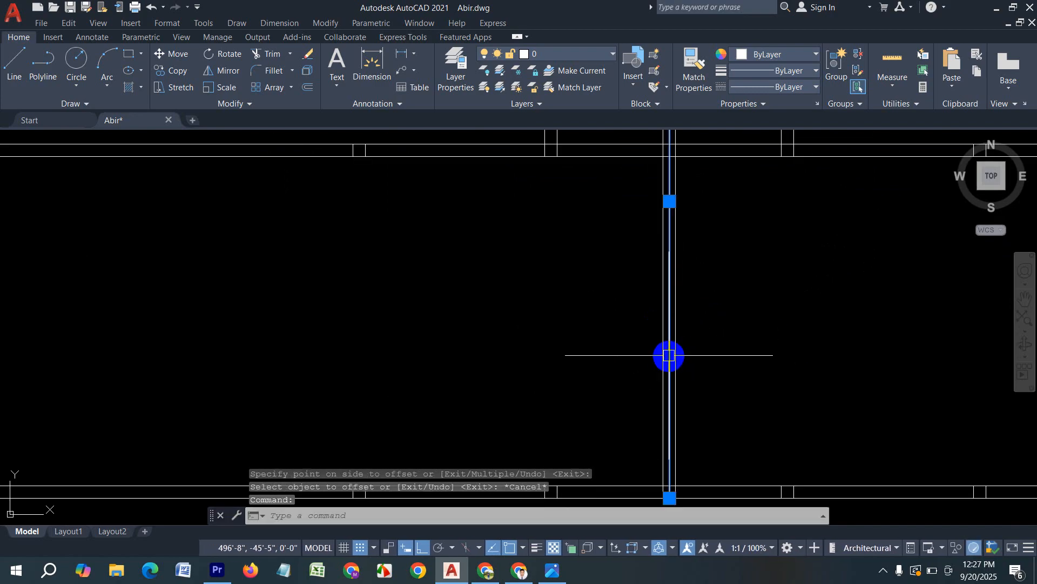
pyautogui.press('Delete')
pyautogui.scroll(-3, 686, 361)
pyautogui.scroll(3, 693, 353)
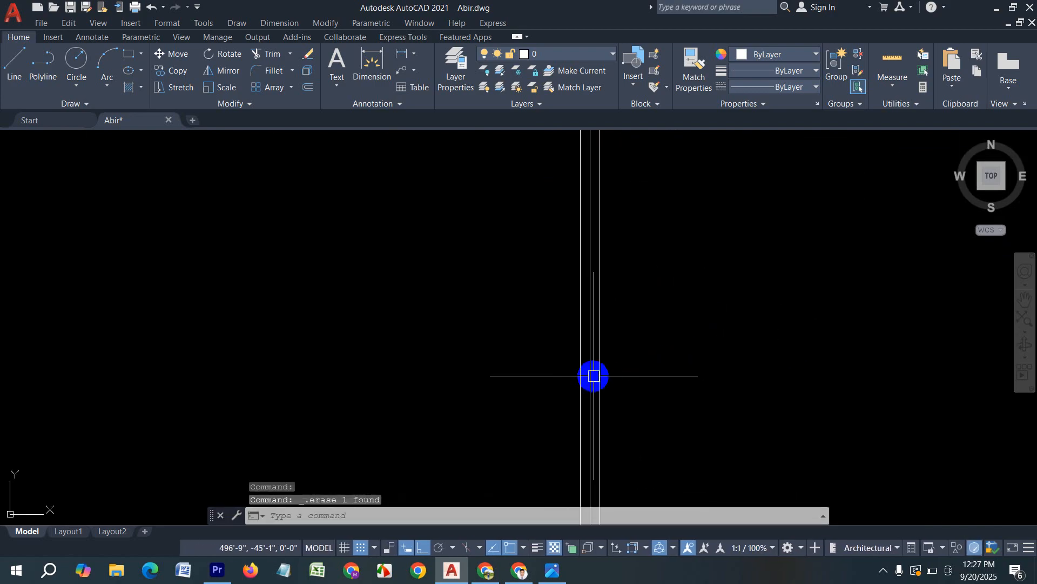
# Try to trim the stairwell walls above the lower cross wall and the cross wall's lines beside the central partition.
pyautogui.scroll(-5, 592, 373)
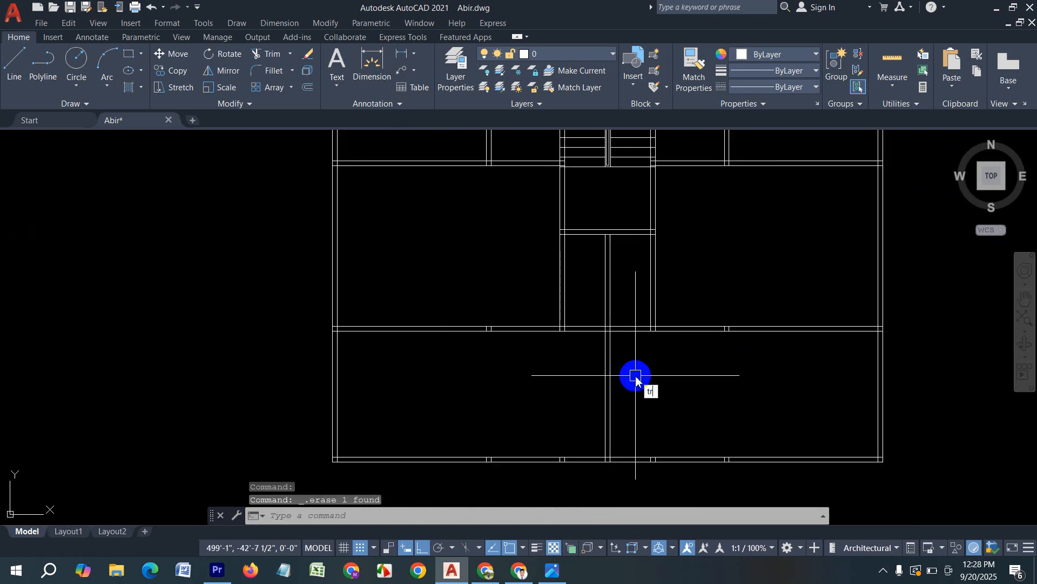
pyautogui.press('Return')
pyautogui.scroll(4, 633, 375)
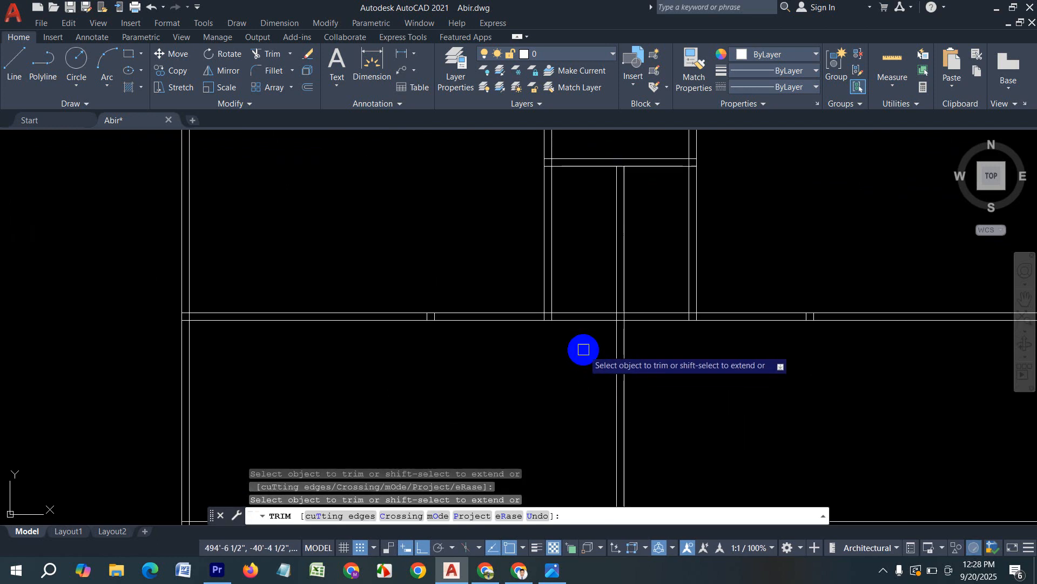
pyautogui.moveTo(586, 351)
pyautogui.mouseDown()
pyautogui.moveTo(577, 264)
pyautogui.moveTo(517, 216)
pyautogui.mouseUp()
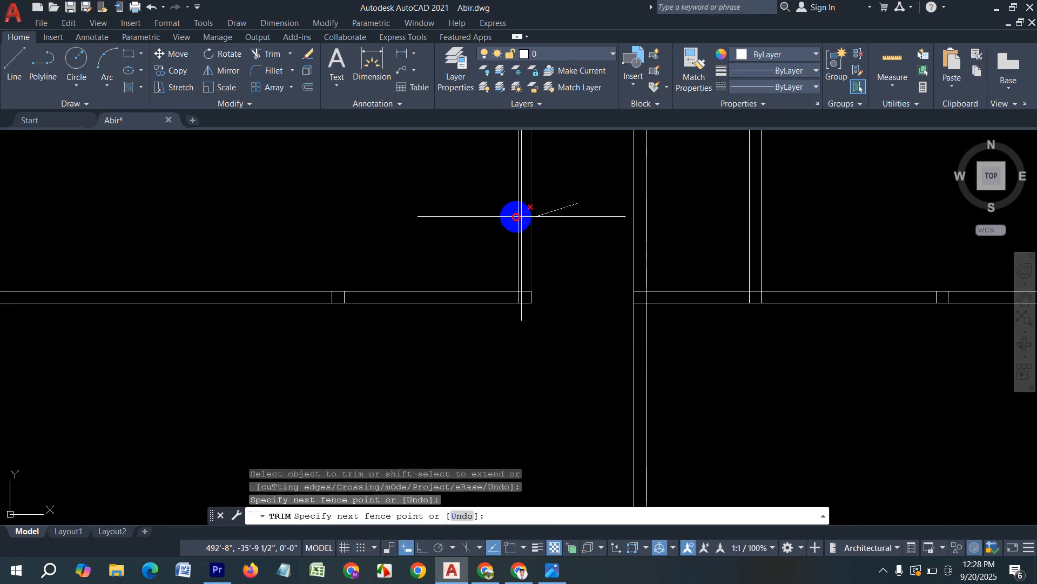
pyautogui.moveTo(741, 341)
pyautogui.mouseDown()
pyautogui.moveTo(702, 248)
pyautogui.moveTo(758, 250)
pyautogui.mouseUp()
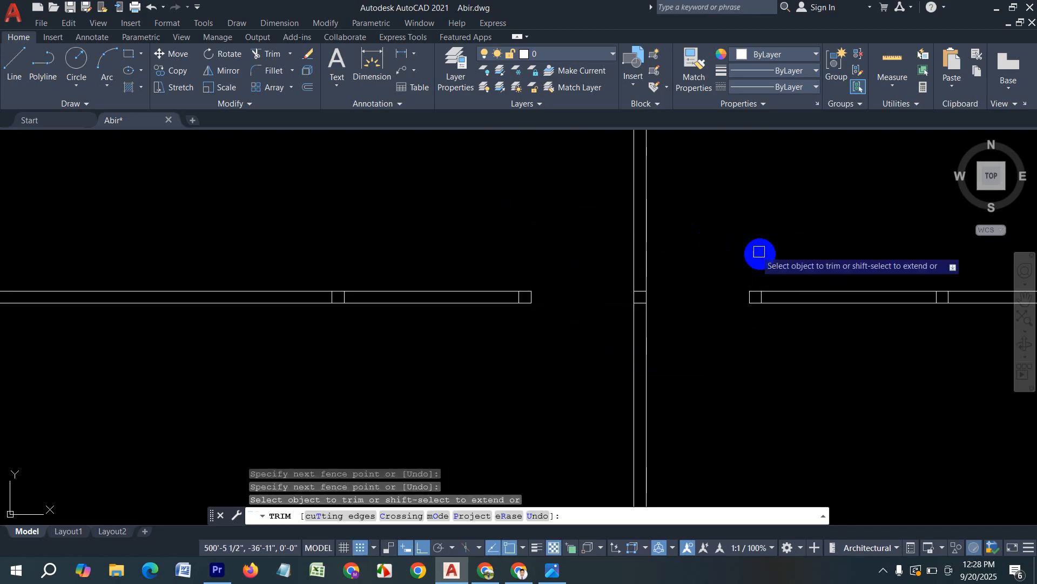
pyautogui.scroll(-3, 737, 278)
pyautogui.scroll(3, 746, 294)
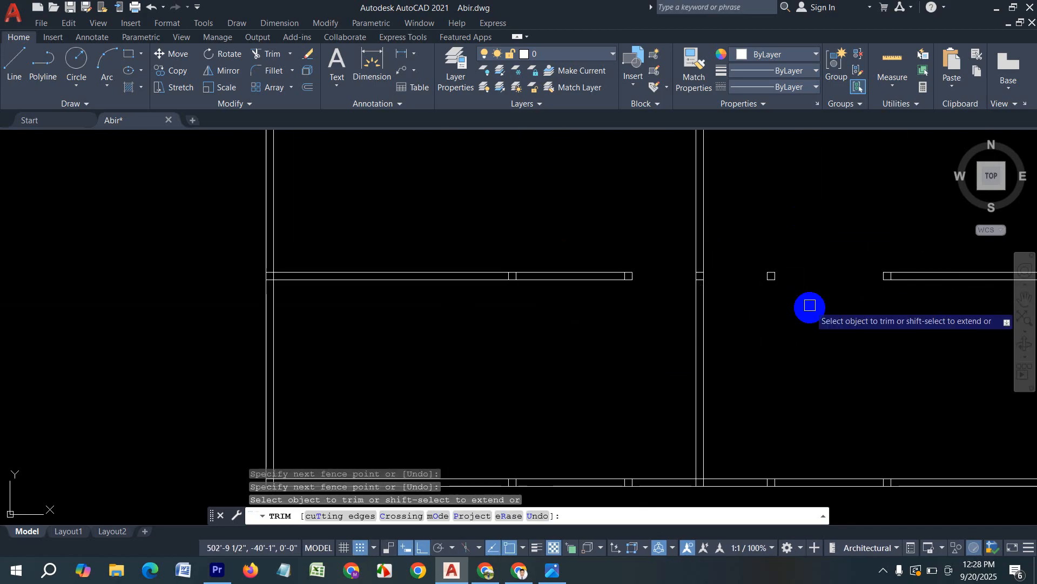
# Undo all the trims just made to the stairwell walls and the lower cross wall.
pyautogui.hotkey('ctrl', 'z')
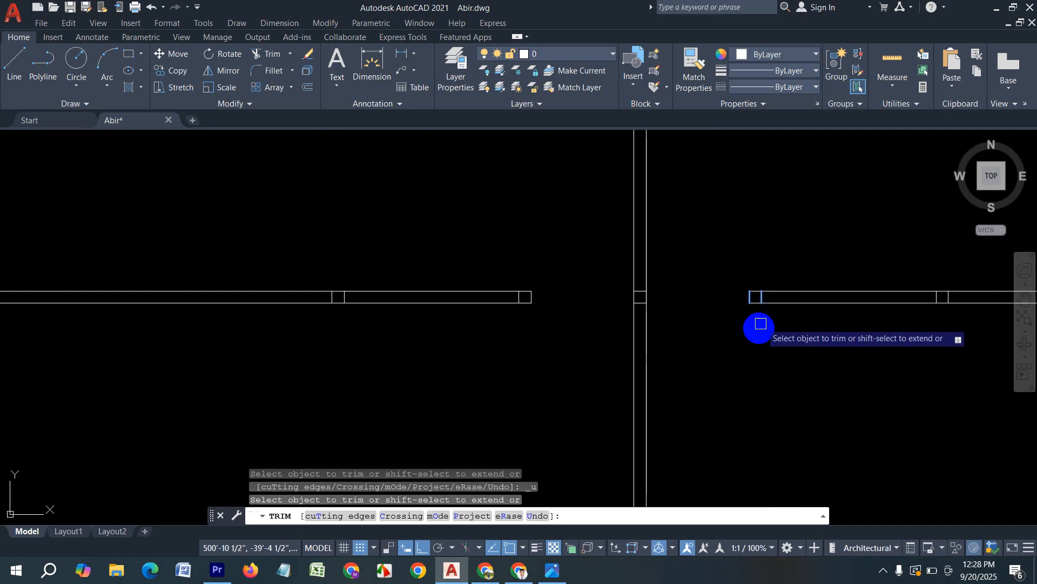
pyautogui.scroll(-3, 757, 324)
pyautogui.scroll(3, 711, 375)
pyautogui.press('Escape')
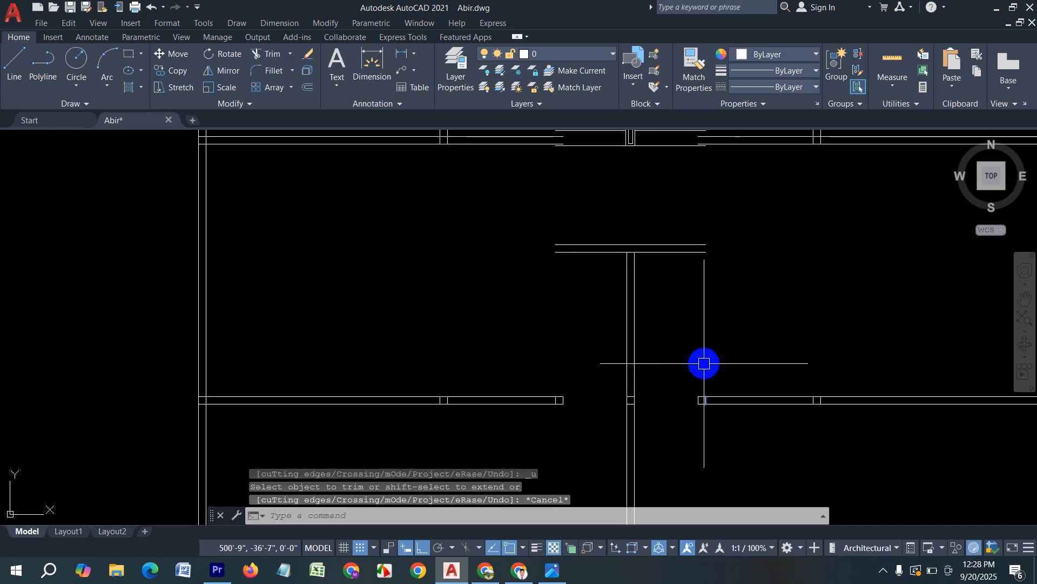
pyautogui.hotkey('ctrl', 'z')
pyautogui.scroll(-2, 693, 358)
pyautogui.scroll(2, 685, 354)
pyautogui.press('Escape')
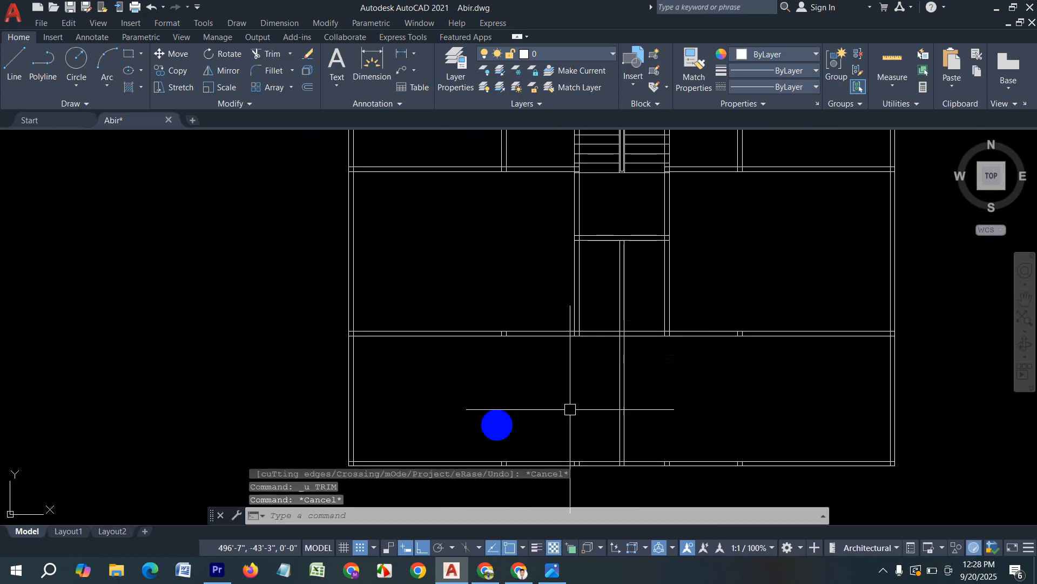
# Draw a vertical line along the left exterior wall's inner face, from the lower cross wall's upper line down to the building's bottom edge.
pyautogui.write('l')
pyautogui.press('Return')
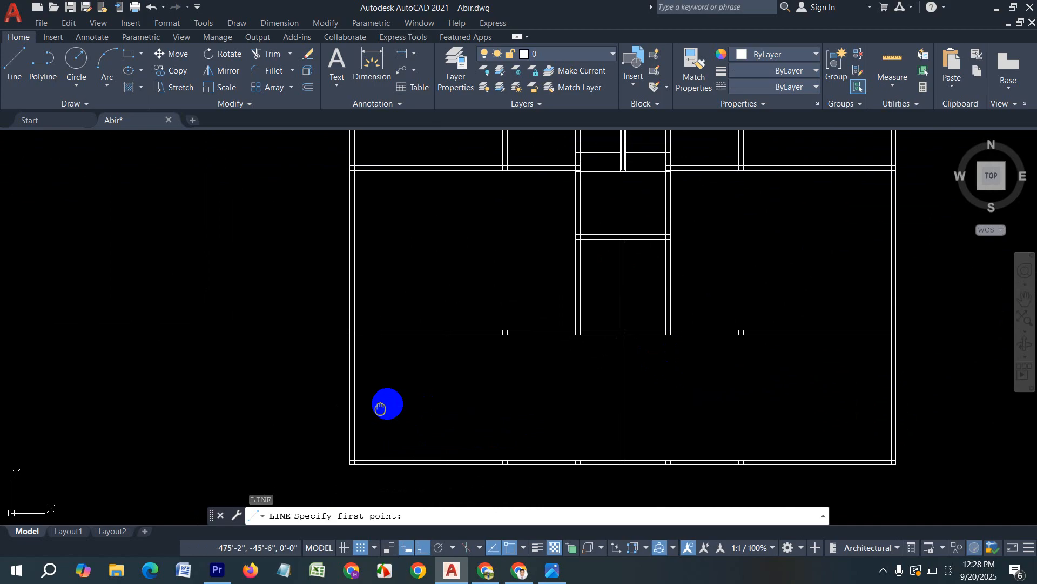
pyautogui.scroll(5, 447, 341)
pyautogui.click(512, 243)
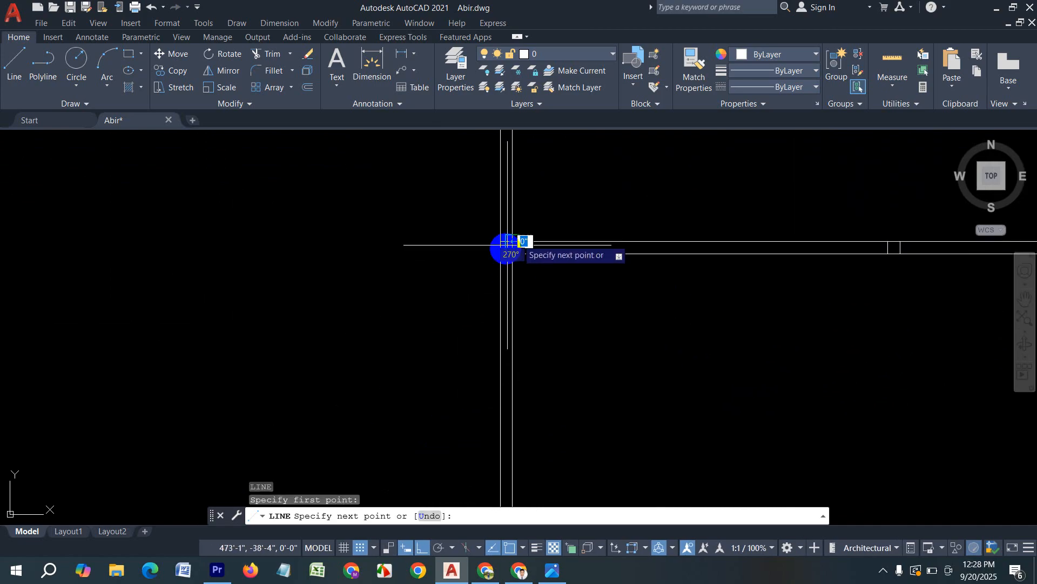
pyautogui.scroll(-3, 488, 357)
pyautogui.scroll(3, 512, 327)
pyautogui.click(513, 327)
pyautogui.press('Return')
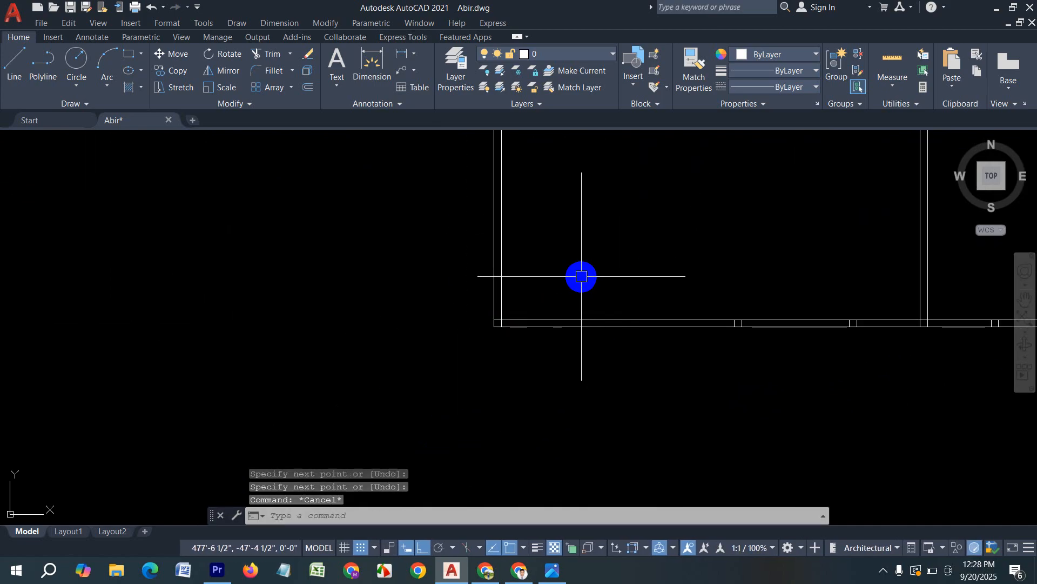
# Offset the new line on the left exterior wall's inner face 9'3" to the right, into the bottom row.
pyautogui.write('o')
pyautogui.press('Return')
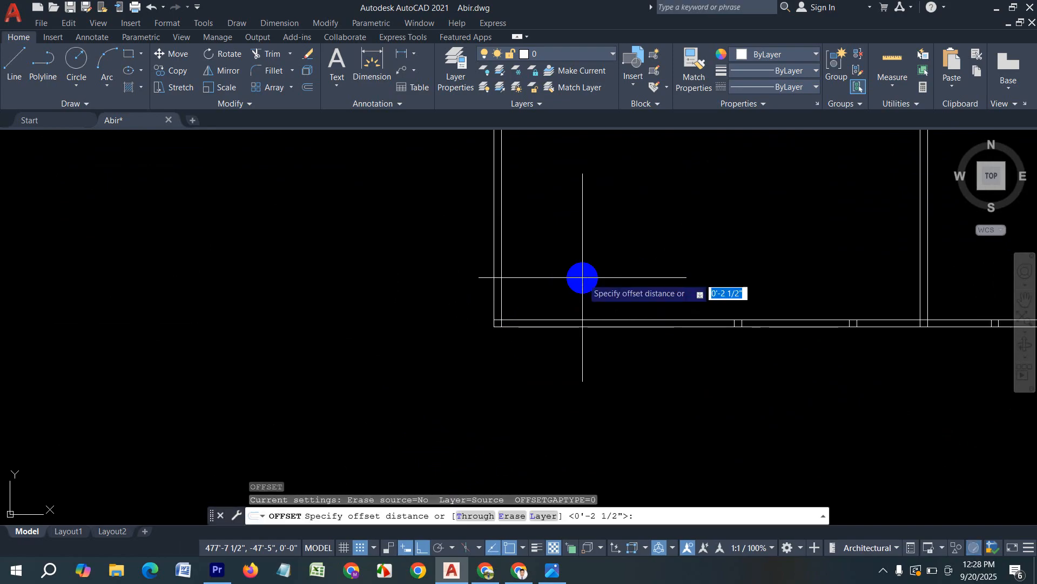
pyautogui.write("9'")
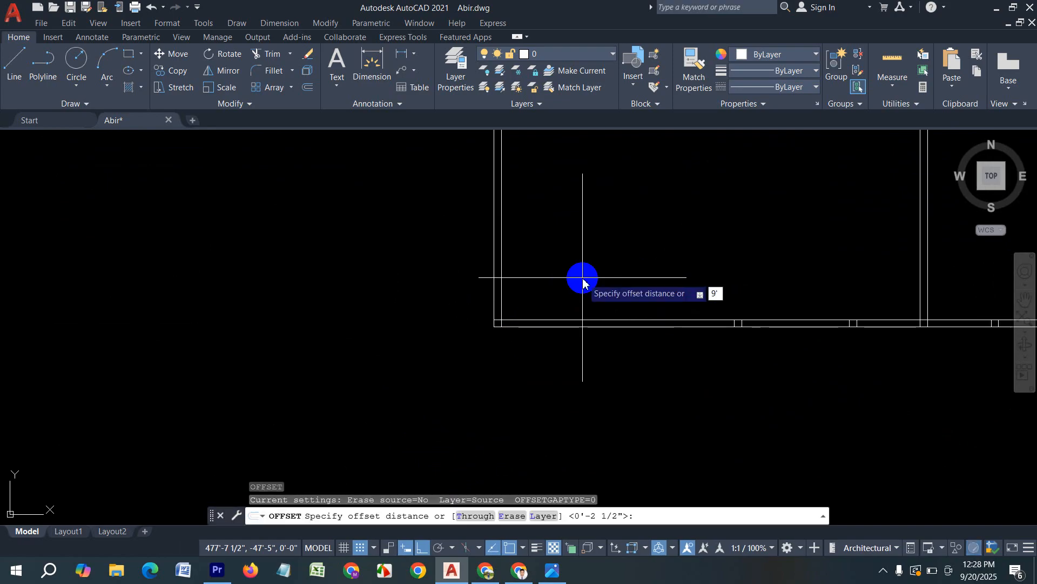
pyautogui.write('3')
pyautogui.press('Return')
pyautogui.click(502, 255)
pyautogui.click(688, 250)
pyautogui.moveTo(688, 250); pyautogui.dragTo(490, 377, button='middle')
# Offset the new partition line in the bottom row 5" to the right to give the wall its thickness.
pyautogui.press('Return')
pyautogui.press('Return')
pyautogui.write('5')
pyautogui.press('Return')
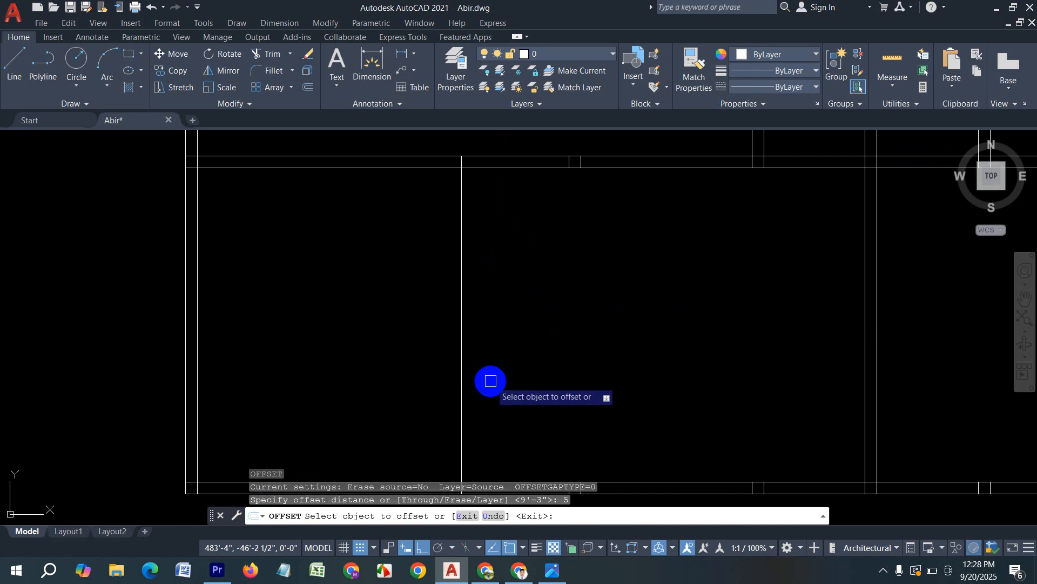
pyautogui.click(468, 357)
pyautogui.click(643, 361)
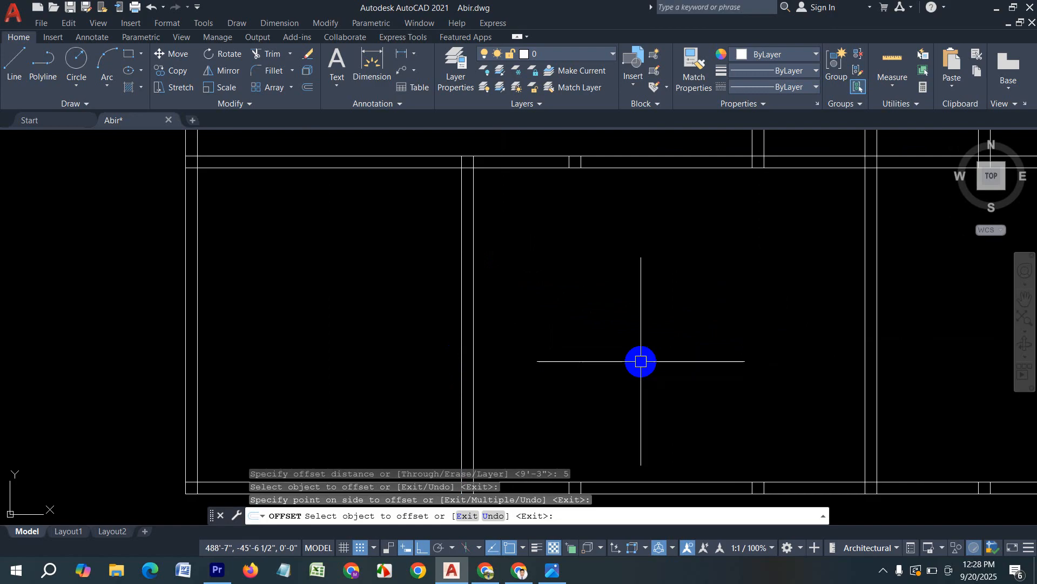
pyautogui.press('Escape')
# Offset the right line of the first bottom-row partition 3'6" to the right.
pyautogui.write('o')
pyautogui.press('Return')
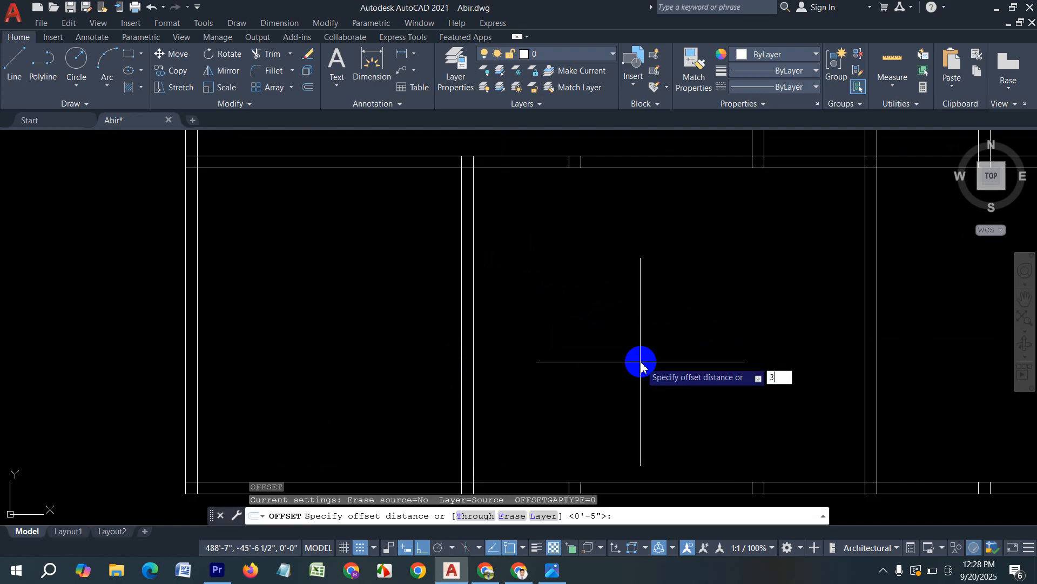
pyautogui.write("3'6")
pyautogui.press('Return')
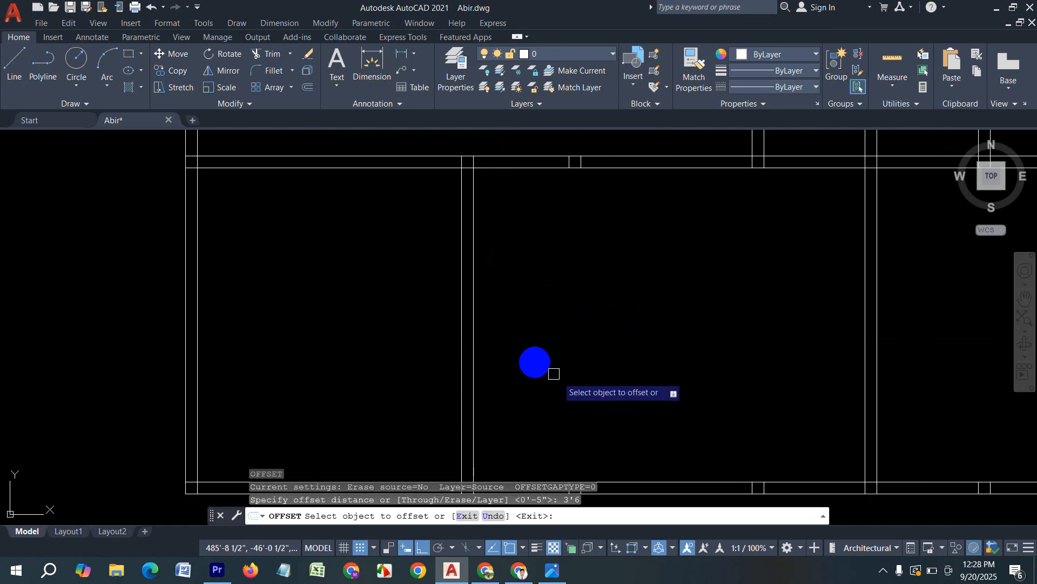
pyautogui.click(474, 351)
pyautogui.click(684, 352)
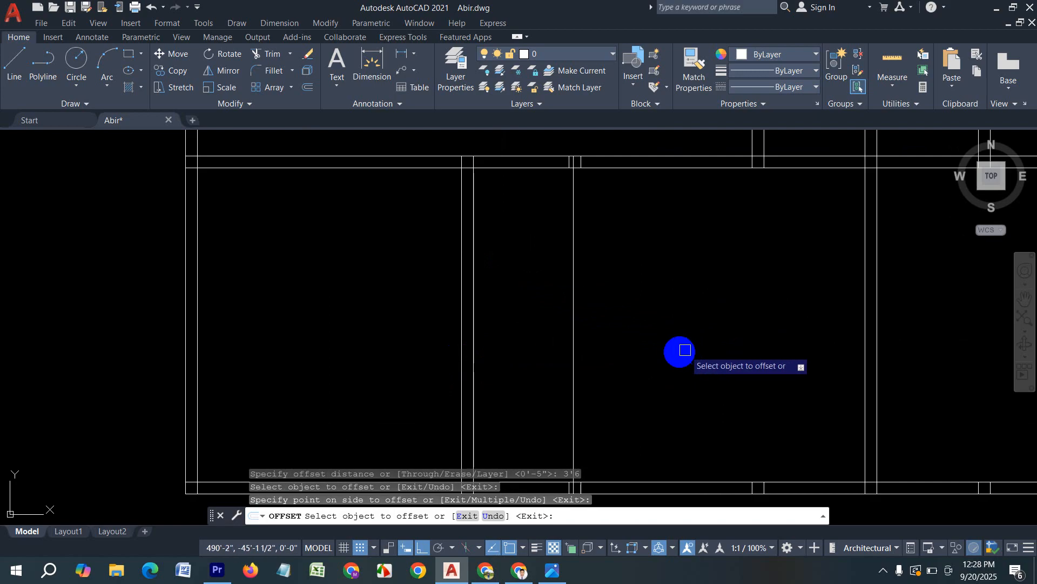
# Offset the second bottom-row partition's line 5" to the right to complete its double-line wall.
pyautogui.press('Return')
pyautogui.press('Return')
pyautogui.press('Return')
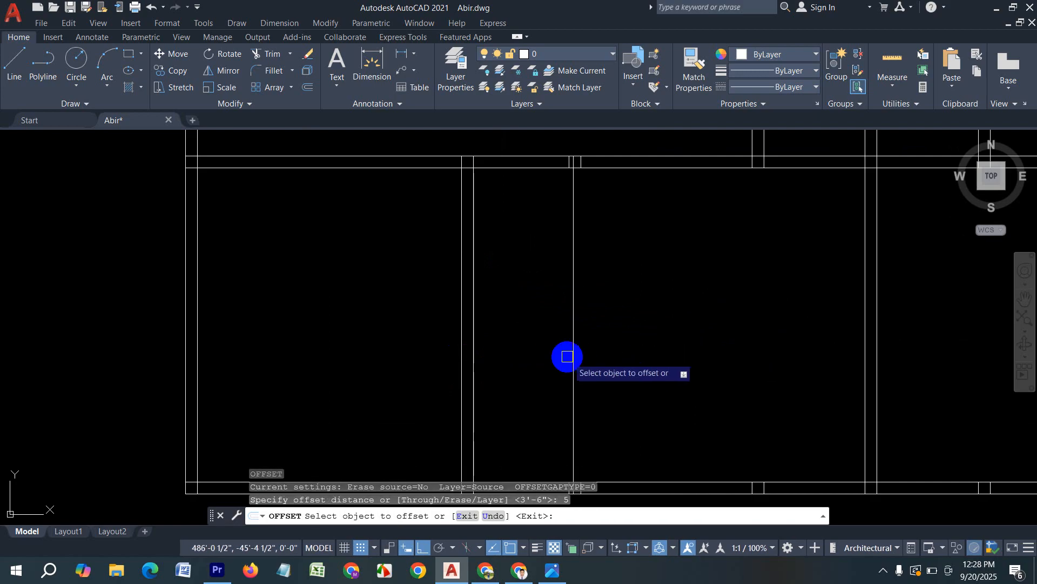
pyautogui.click(573, 355)
pyautogui.click(727, 341)
pyautogui.scroll(-3, 658, 351)
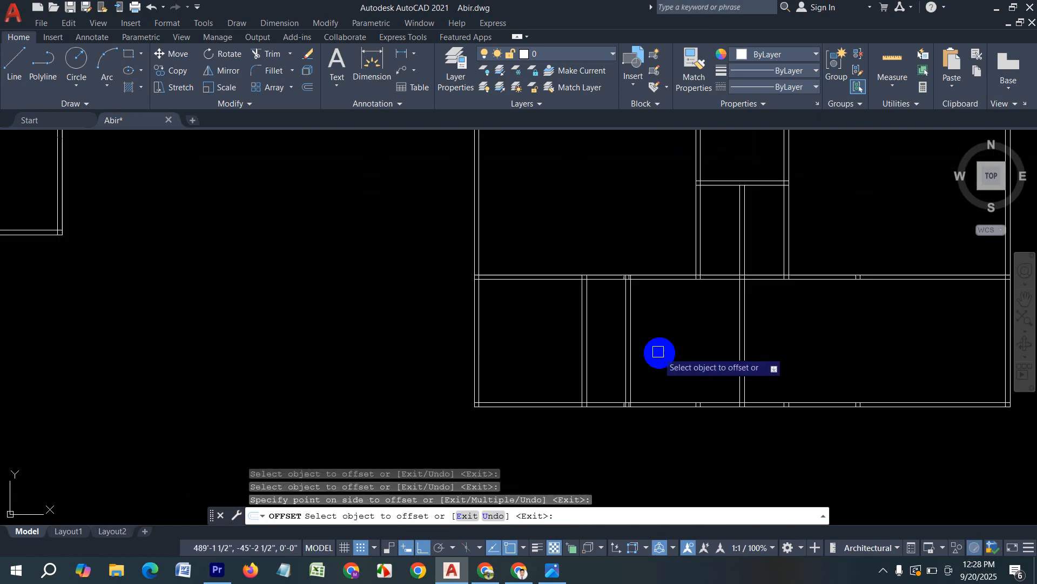
pyautogui.press('Escape')
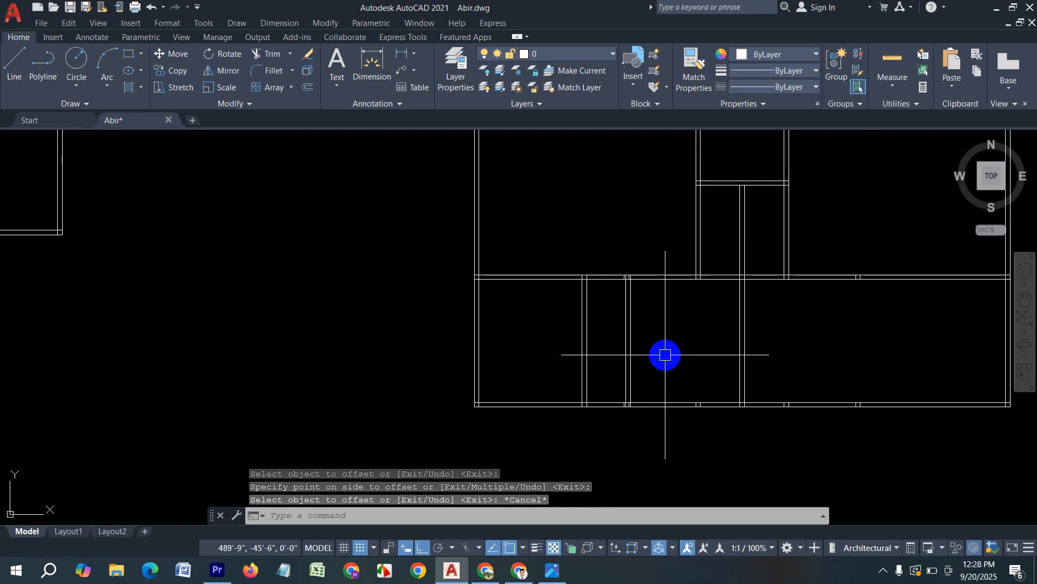
# Mirror the four lines of the two left bottom-row partitions about the building's vertical centre line, keeping the originals.
pyautogui.click(668, 351)
pyautogui.click(521, 324)
pyautogui.moveTo(705, 373); pyautogui.dragTo(496, 366, button='middle')
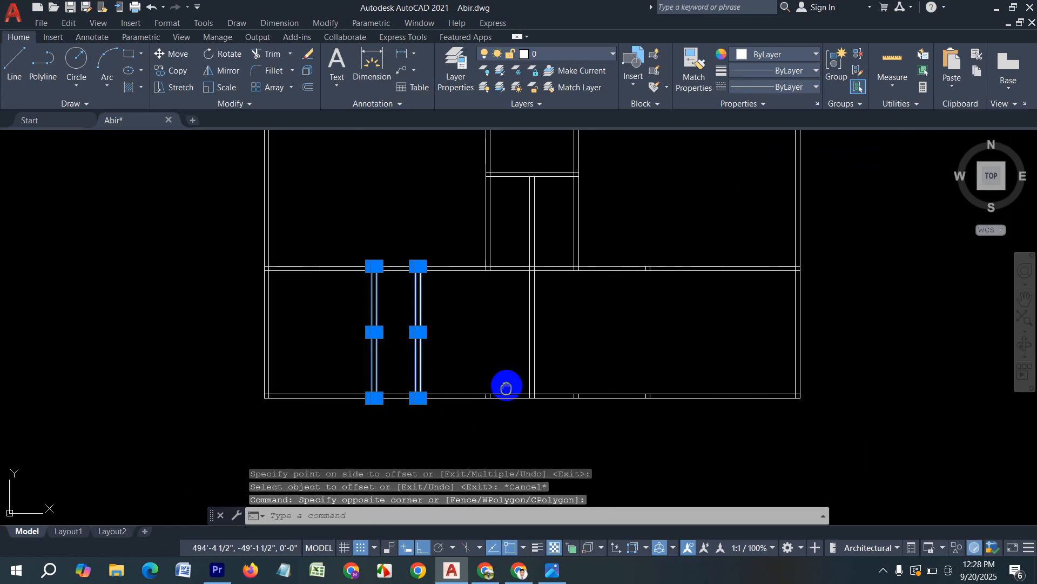
pyautogui.press('Return')
pyautogui.scroll(5, 519, 389)
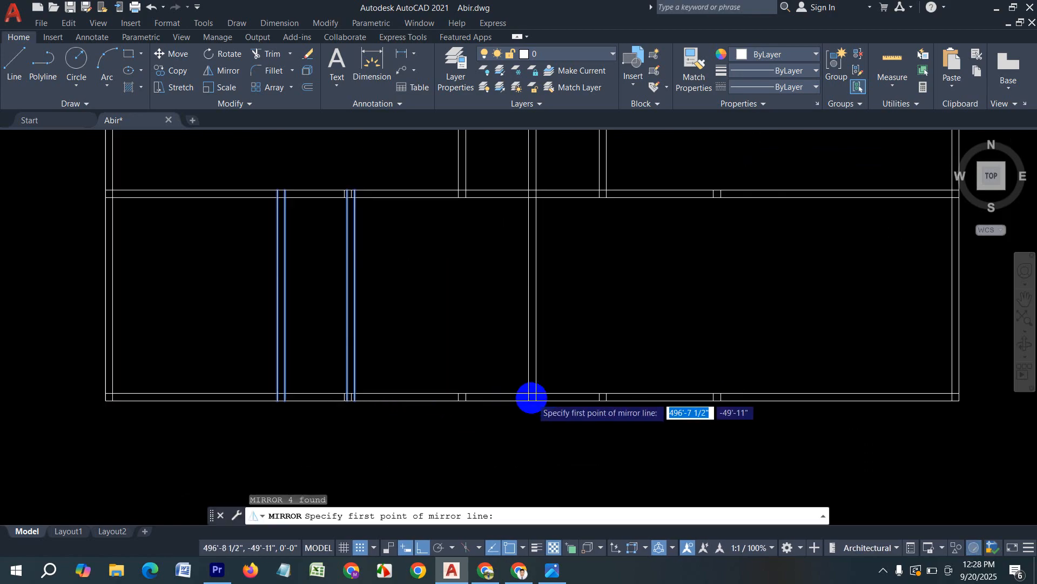
pyautogui.click(534, 404)
pyautogui.scroll(-5, 512, 441)
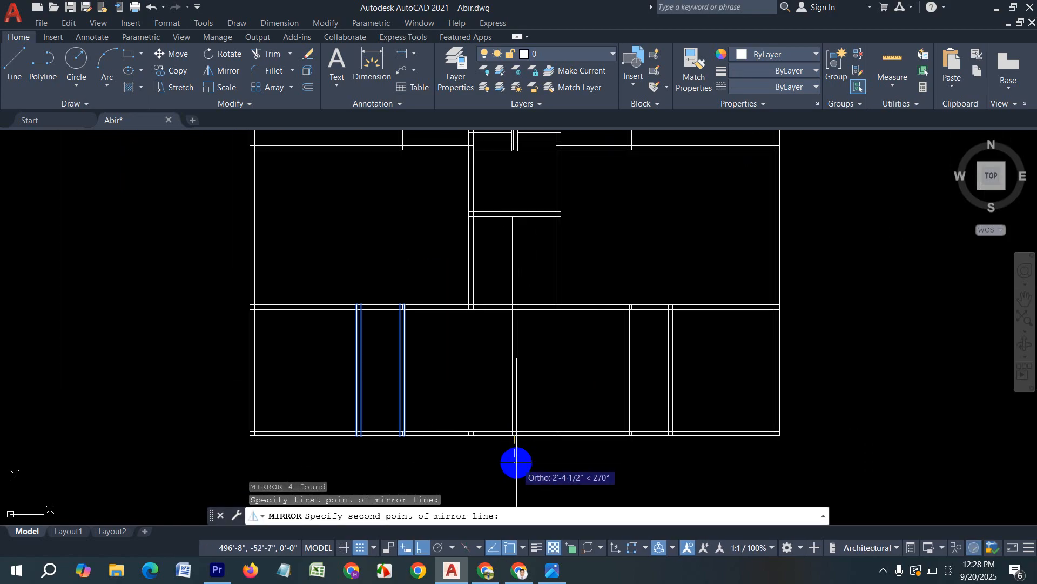
pyautogui.click(517, 466)
pyautogui.click(544, 510)
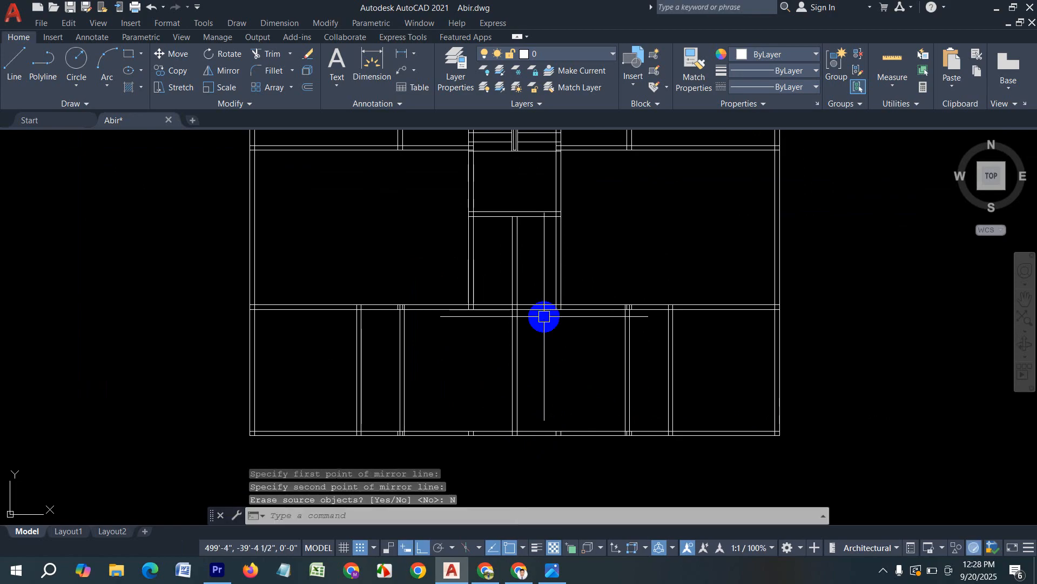
pyautogui.scroll(-3, 544, 317)
pyautogui.scroll(3, 544, 331)
pyautogui.press('Escape')
pyautogui.press('Escape')
pyautogui.moveTo(485, 333); pyautogui.dragTo(520, 397, button='middle')
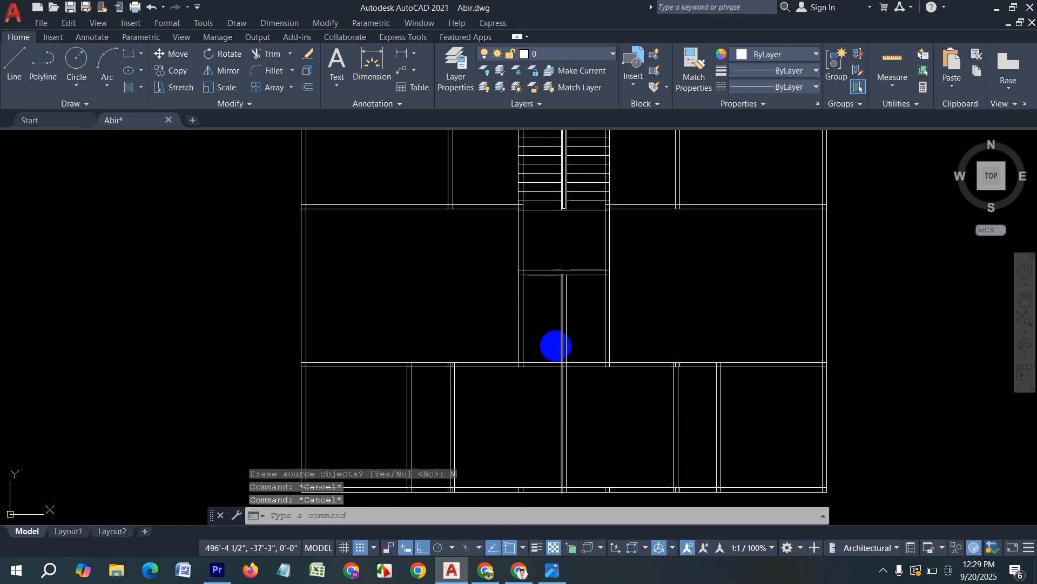
pyautogui.write('mi')
pyautogui.press('Return')
pyautogui.scroll(4, 537, 293)
pyautogui.click(537, 308)
pyautogui.click(445, 323)
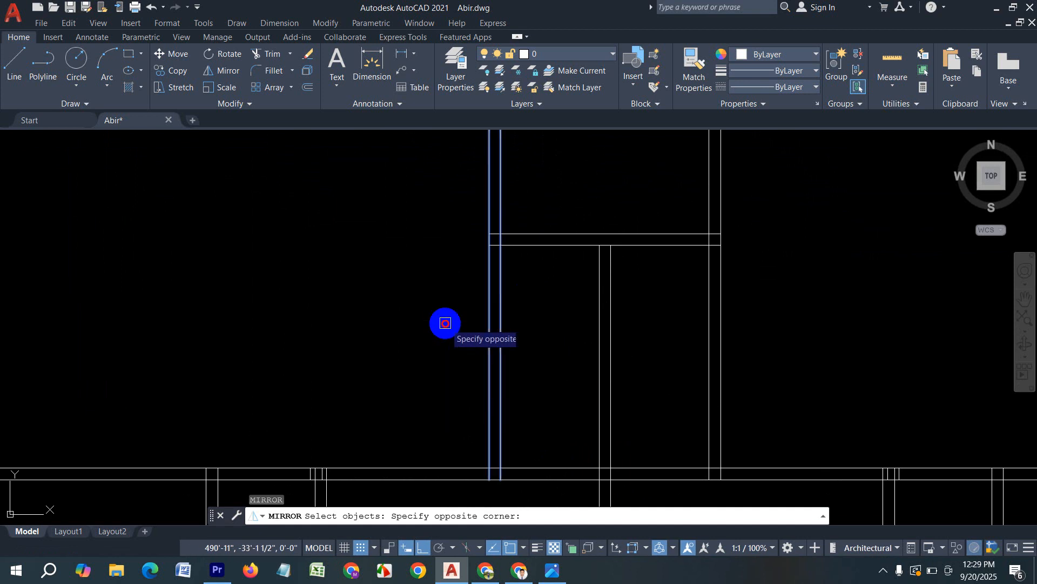
pyautogui.scroll(-3, 497, 326)
pyautogui.press('Escape')
pyautogui.press('Escape')
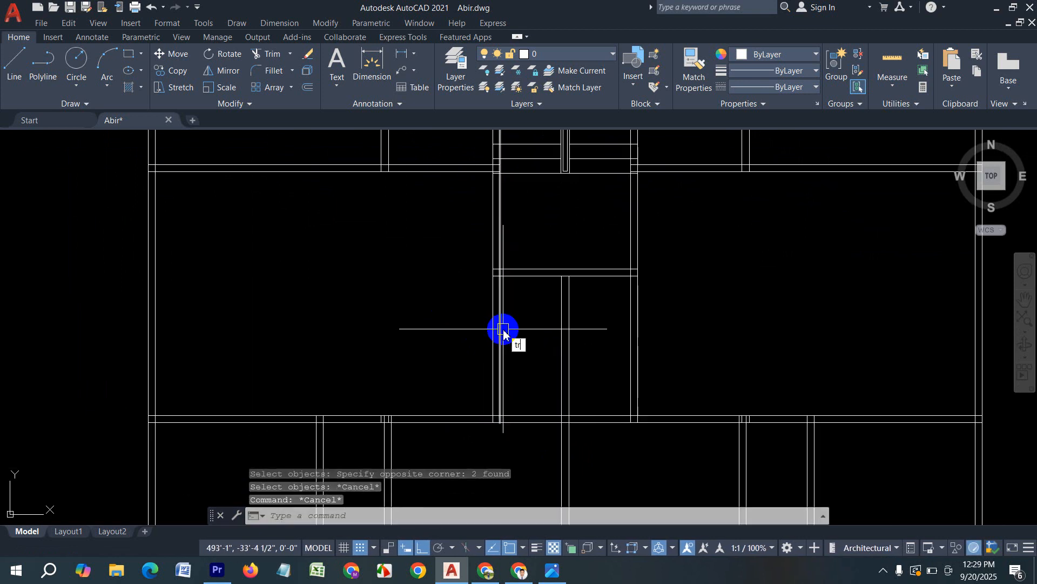
# Trim away both stairwell side walls between the wall below the stair landing and the lower cross wall.
pyautogui.press('Return')
pyautogui.moveTo(518, 335); pyautogui.dragTo(438, 335)
pyautogui.moveTo(645, 332); pyautogui.dragTo(616, 324)
pyautogui.scroll(-3, 637, 310)
pyautogui.scroll(4, 621, 362)
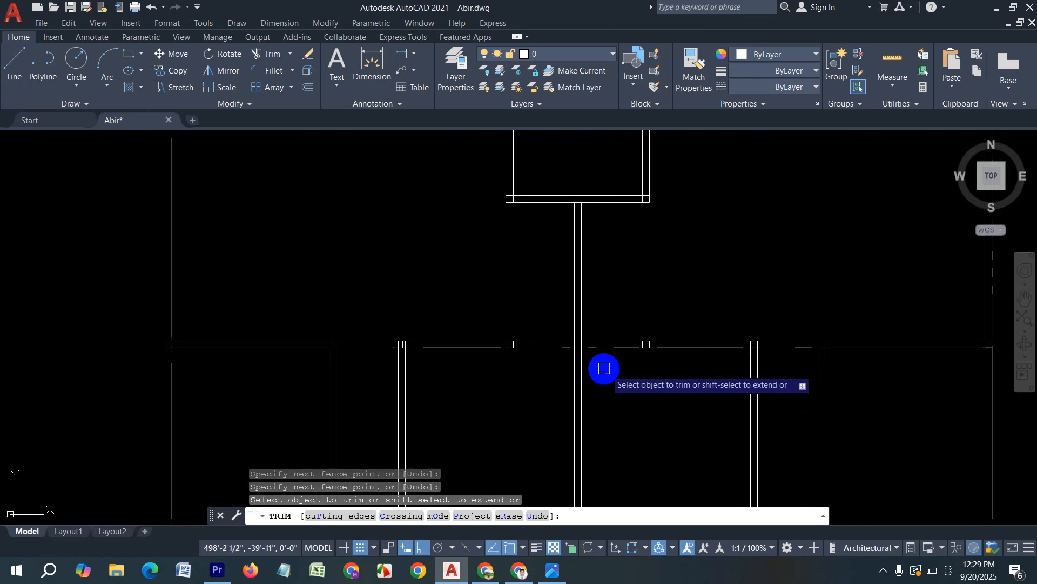
pyautogui.scroll(-4, 638, 383)
pyautogui.press('Escape')
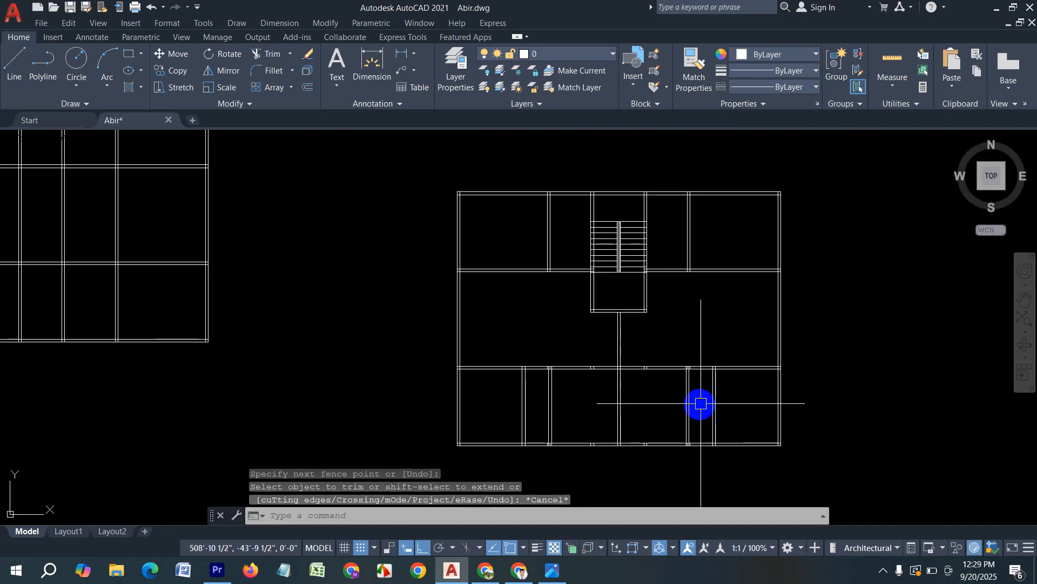
# Examine the floor plan's room layout around the staircase, the bottom-row partitions and the upper right exterior wall.
pyautogui.scroll(2, 684, 353)
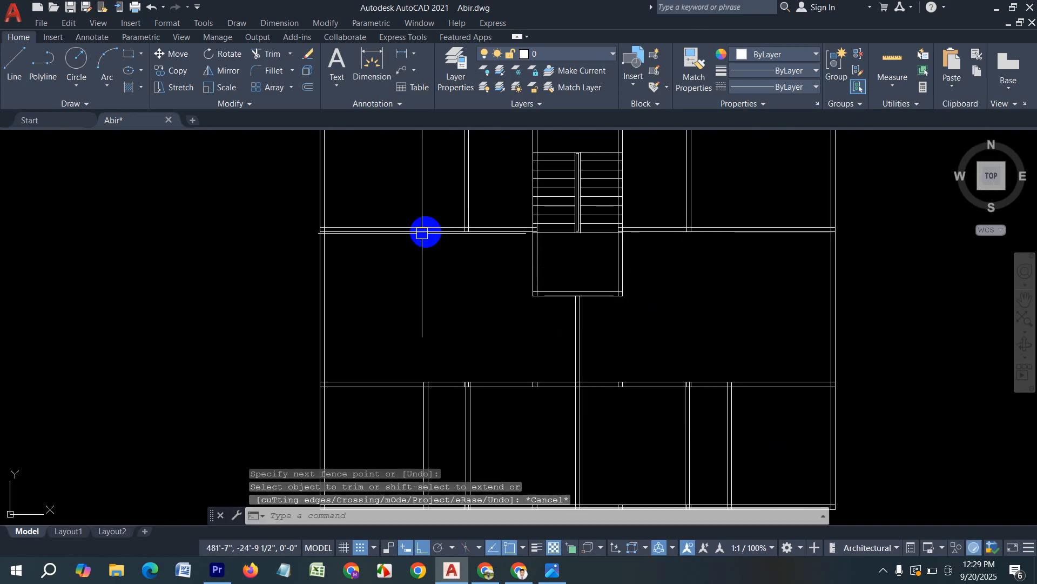
pyautogui.moveTo(482, 256); pyautogui.dragTo(482, 338, button='middle')
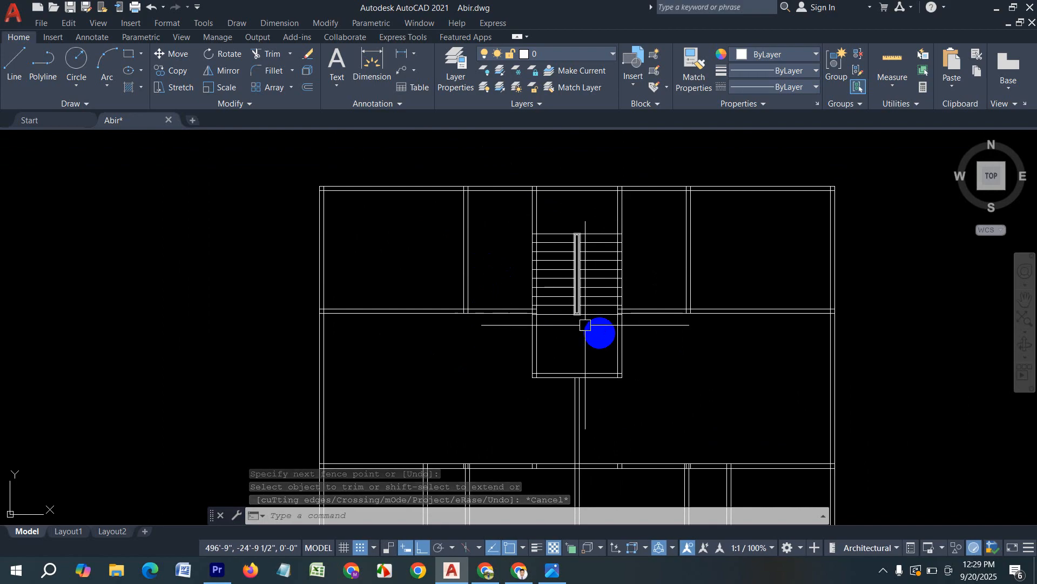
pyautogui.moveTo(549, 375); pyautogui.dragTo(528, 266, button='middle')
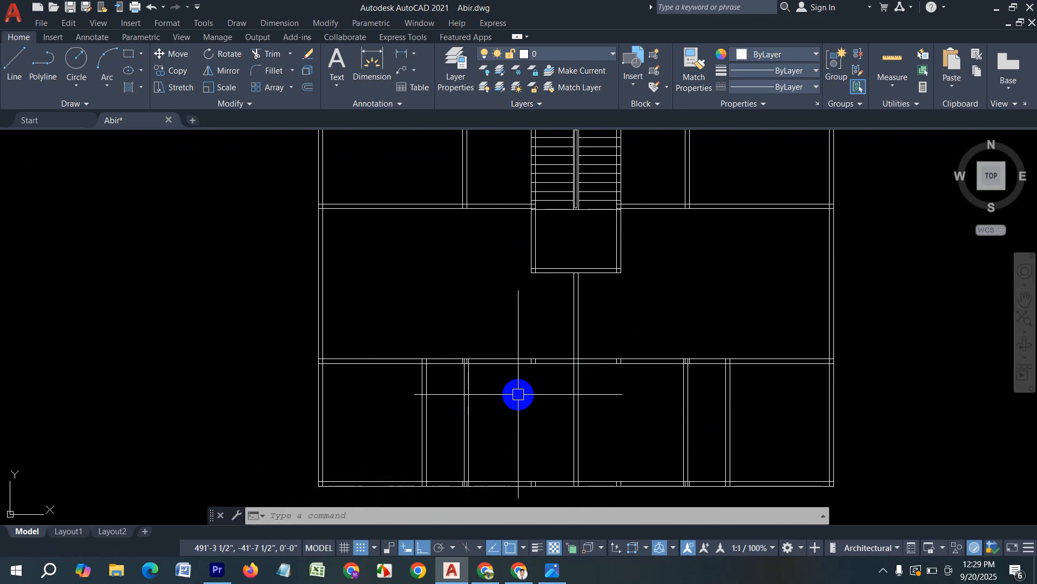
pyautogui.scroll(-2, 736, 327)
pyautogui.scroll(2, 717, 299)
pyautogui.moveTo(725, 295)
pyautogui.mouseDown(button='middle')
pyautogui.moveTo(744, 309)
pyautogui.moveTo(667, 355)
pyautogui.mouseUp(button='middle')
pyautogui.scroll(-3, 667, 354)
pyautogui.moveTo(653, 396); pyautogui.dragTo(515, 392, button='middle')
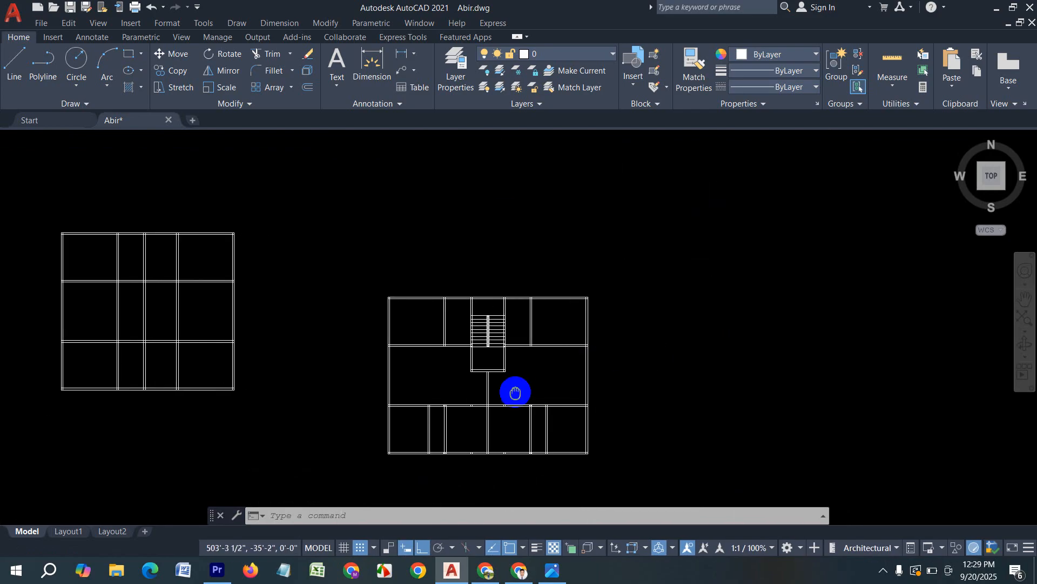
pyautogui.scroll(2, 633, 350)
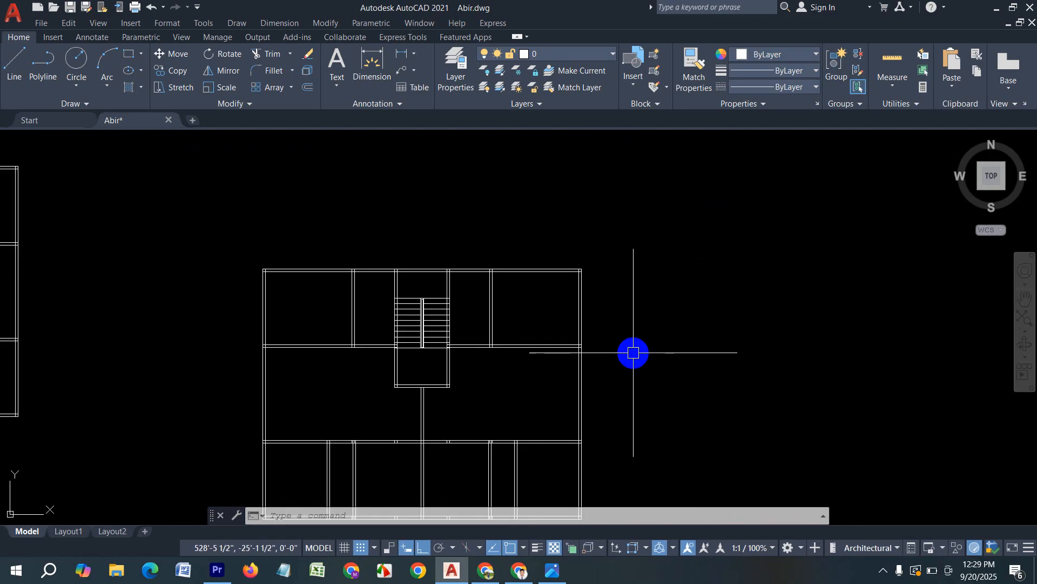
pyautogui.scroll(-2, 584, 324)
pyautogui.scroll(4, 628, 291)
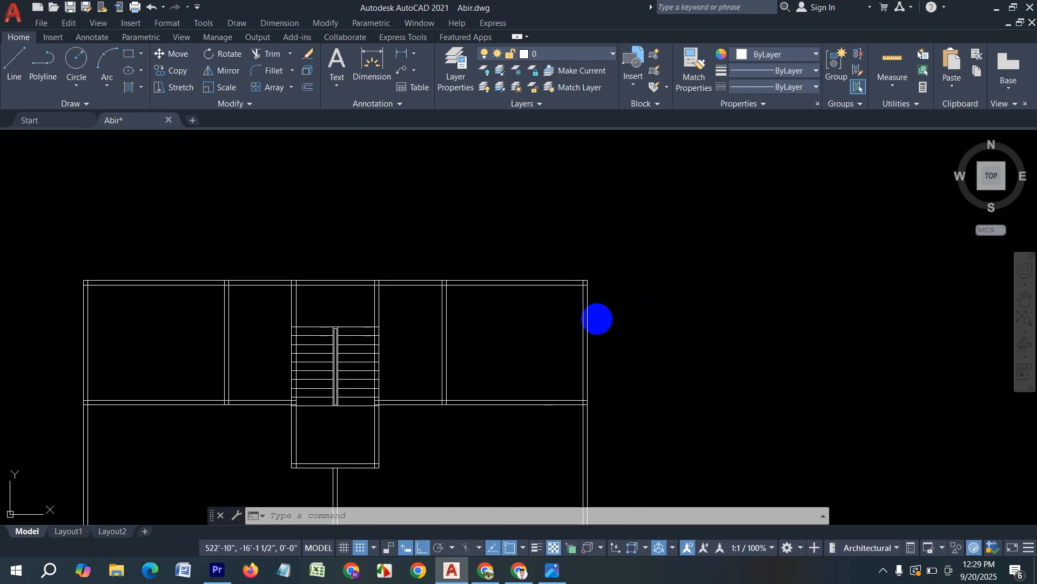
pyautogui.press('Escape')
pyautogui.press('Escape')
pyautogui.scroll(2, 597, 304)
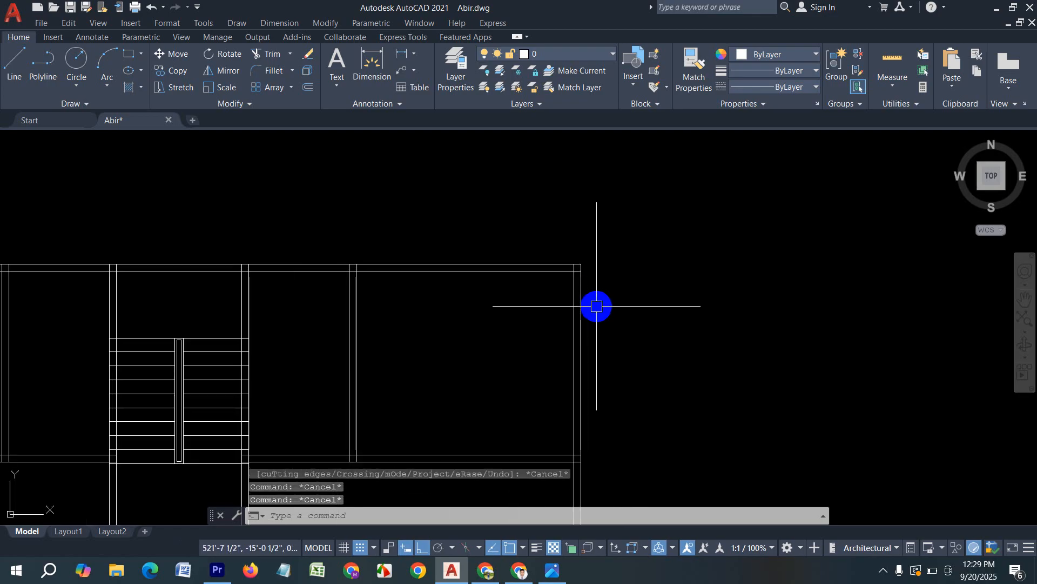
# Draw a projecting outline outside the right exterior wall from the upper cross wall's lower corner: 3' right, 7' up and back to the wall.
pyautogui.write('l')
pyautogui.press('Return')
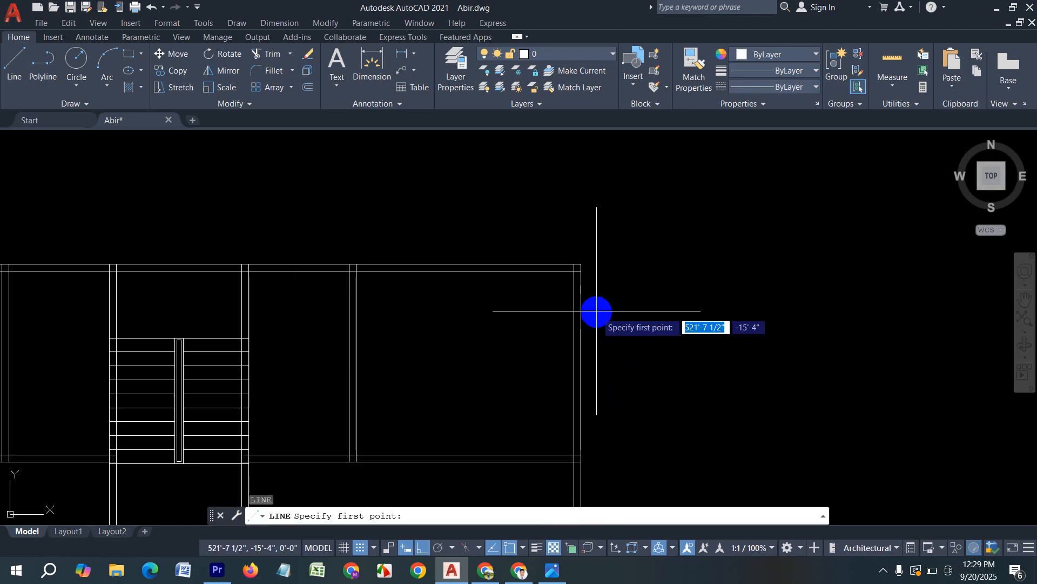
pyautogui.scroll(2, 600, 457)
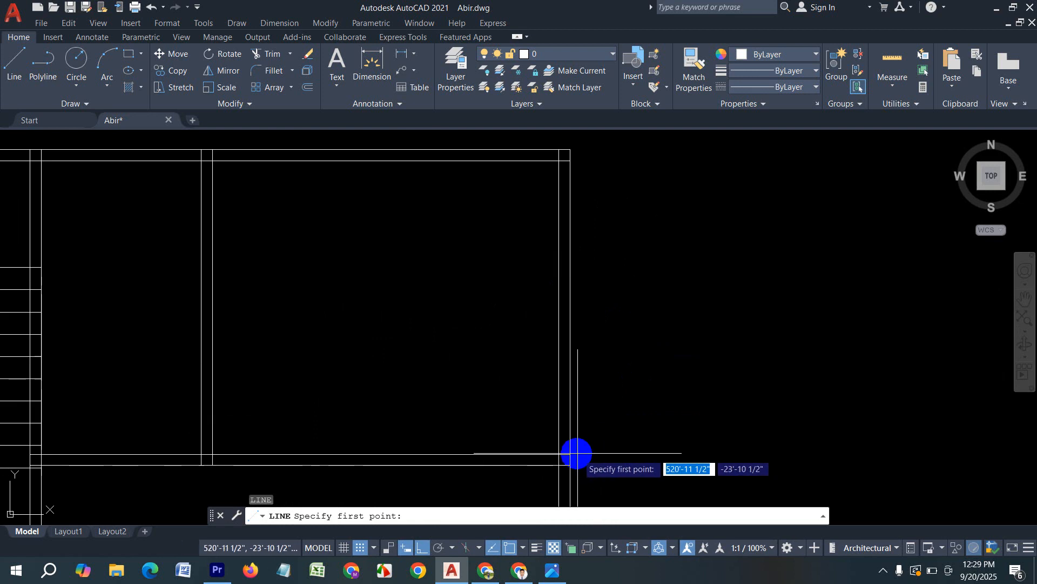
pyautogui.click(573, 469)
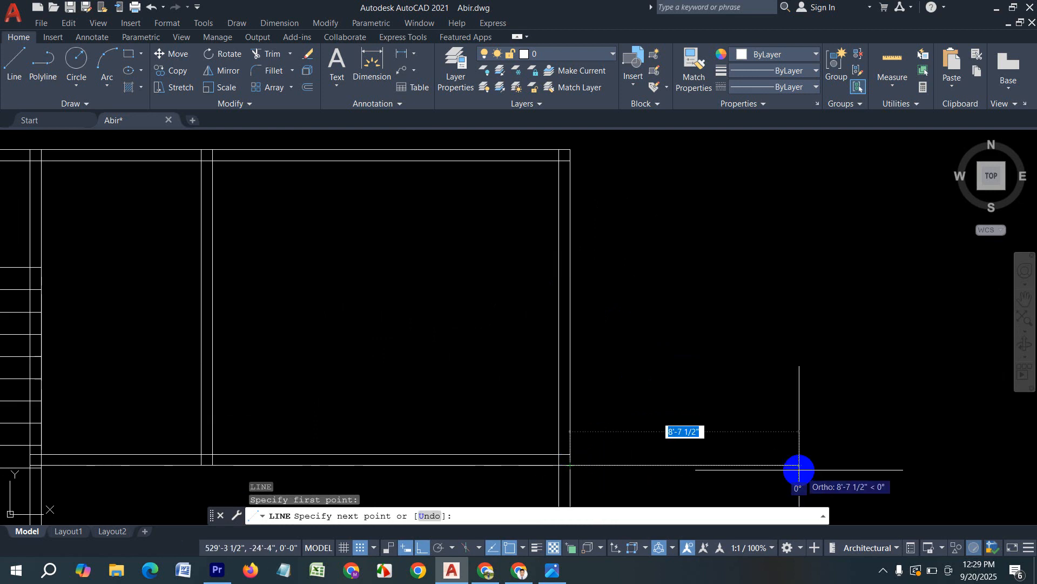
pyautogui.press('Return')
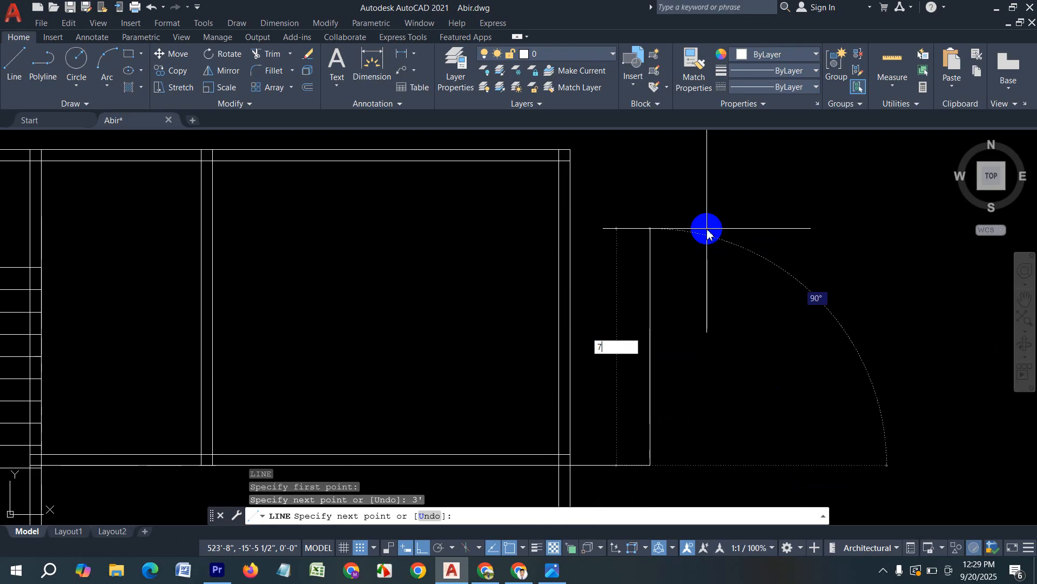
pyautogui.press('Return')
pyautogui.scroll(2, 585, 285)
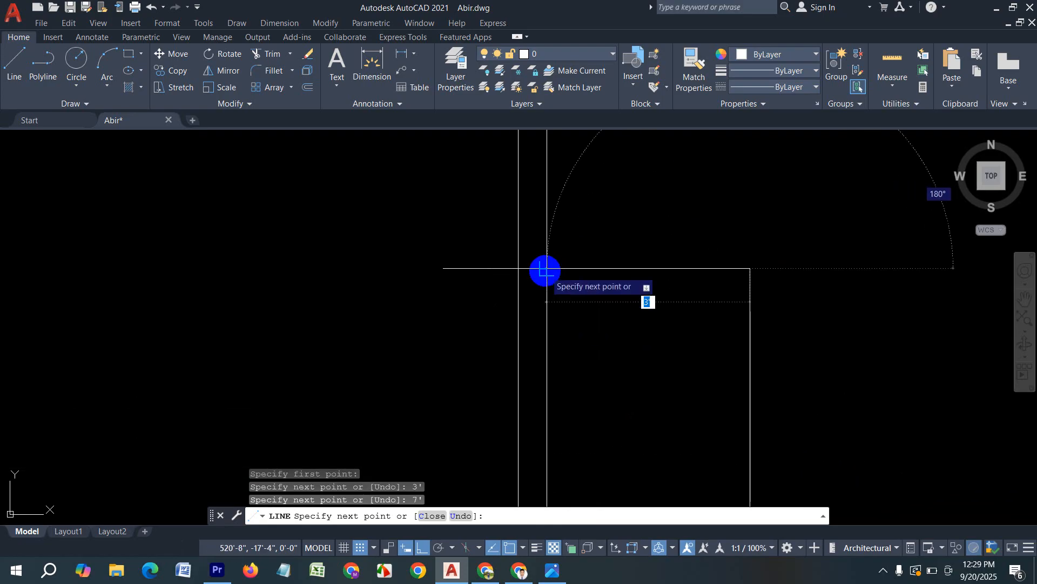
pyautogui.click(547, 268)
pyautogui.press('Return')
pyautogui.scroll(-3, 672, 243)
pyautogui.scroll(1, 793, 371)
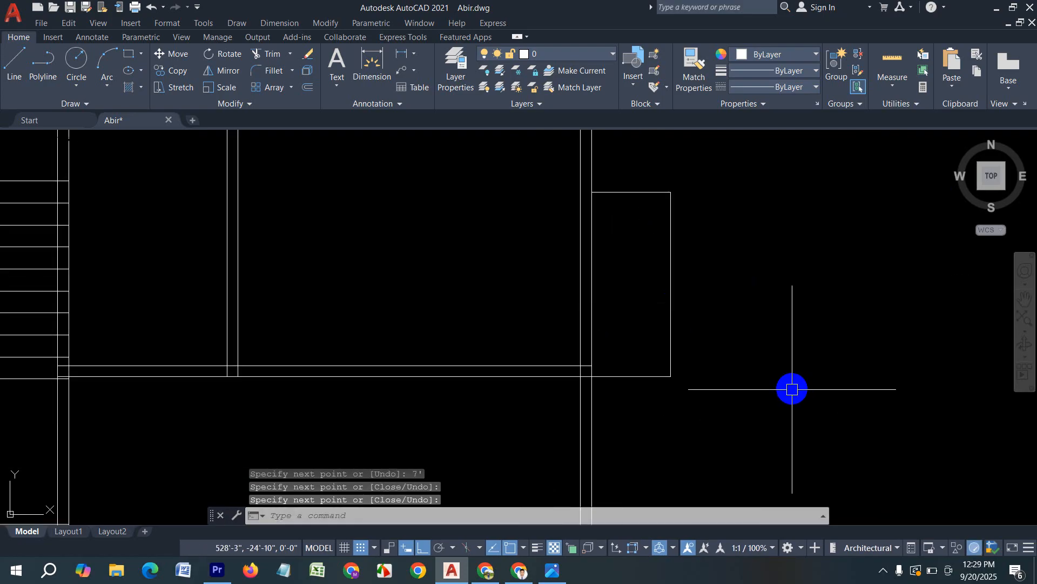
# Offset the right projection's upper, outer side and lower lines 5" outward.
pyautogui.press('Return')
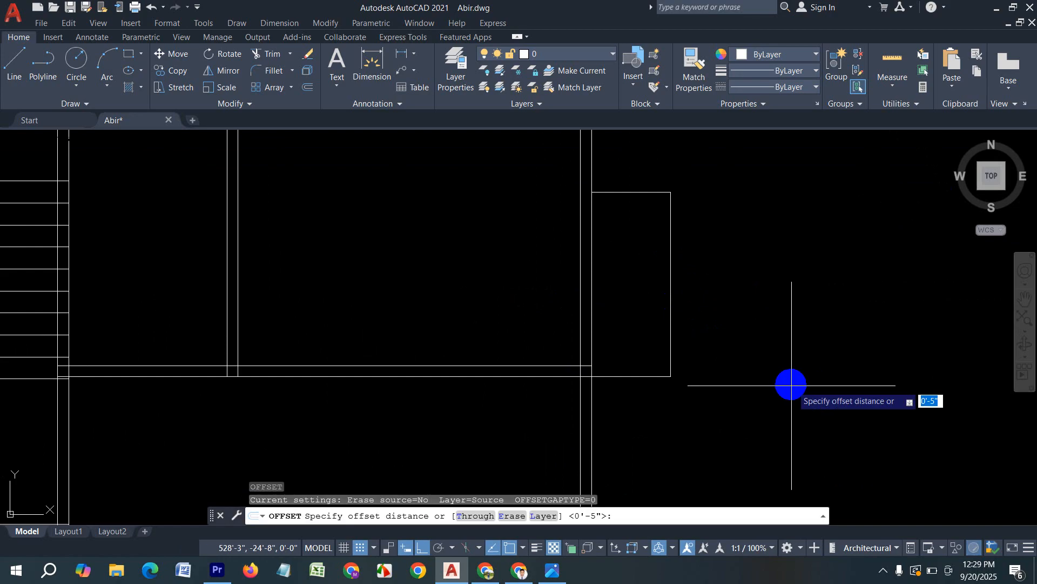
pyautogui.press('Return')
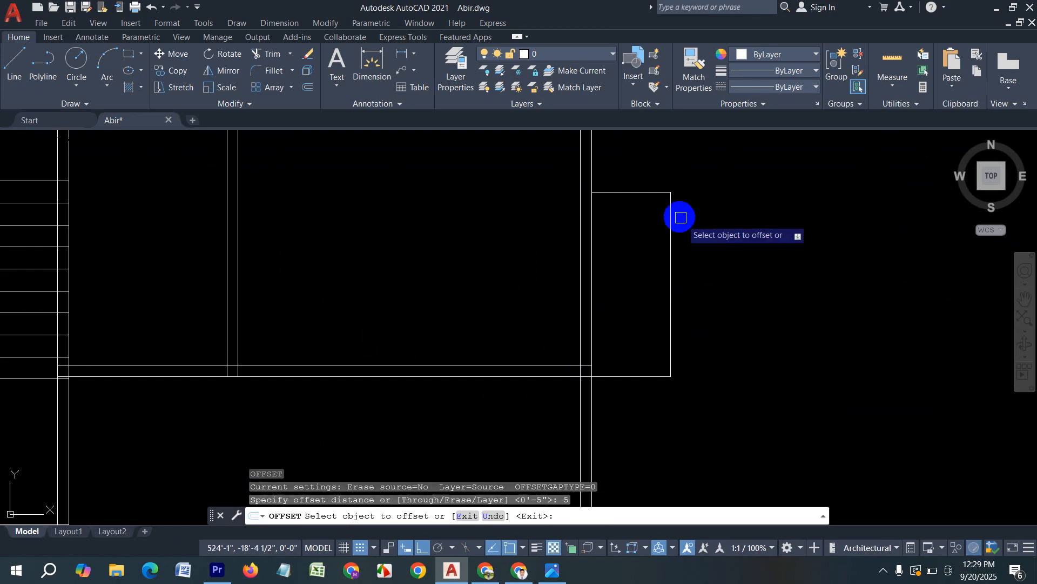
pyautogui.click(649, 192)
pyautogui.click(651, 145)
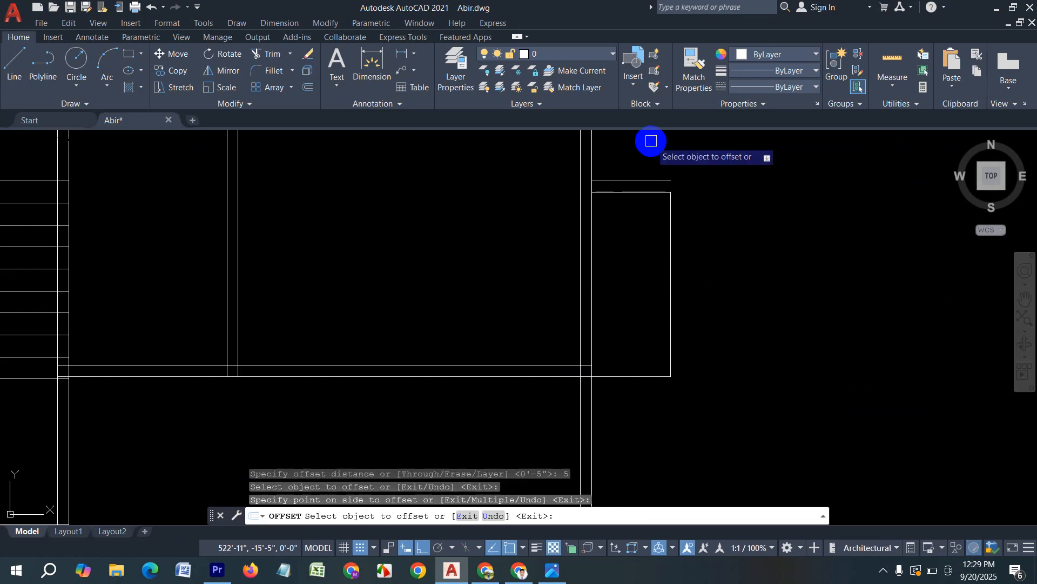
pyautogui.click(672, 236)
pyautogui.click(687, 245)
pyautogui.click(654, 377)
pyautogui.click(653, 400)
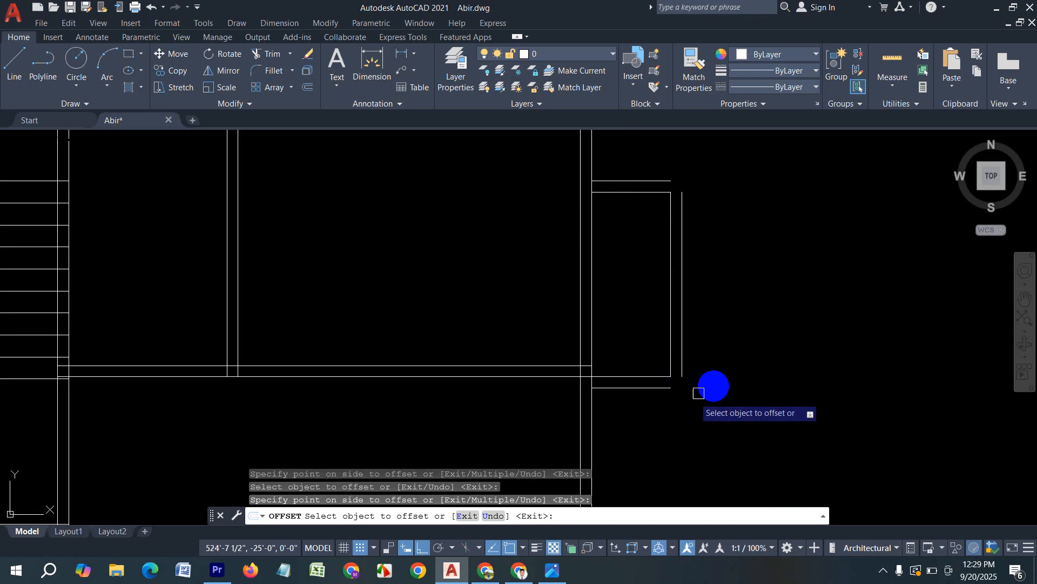
pyautogui.press('Escape')
# Fillet the offset lines into square outer corners at the right projection's lower and upper outer ends.
pyautogui.write('f')
pyautogui.press('Return')
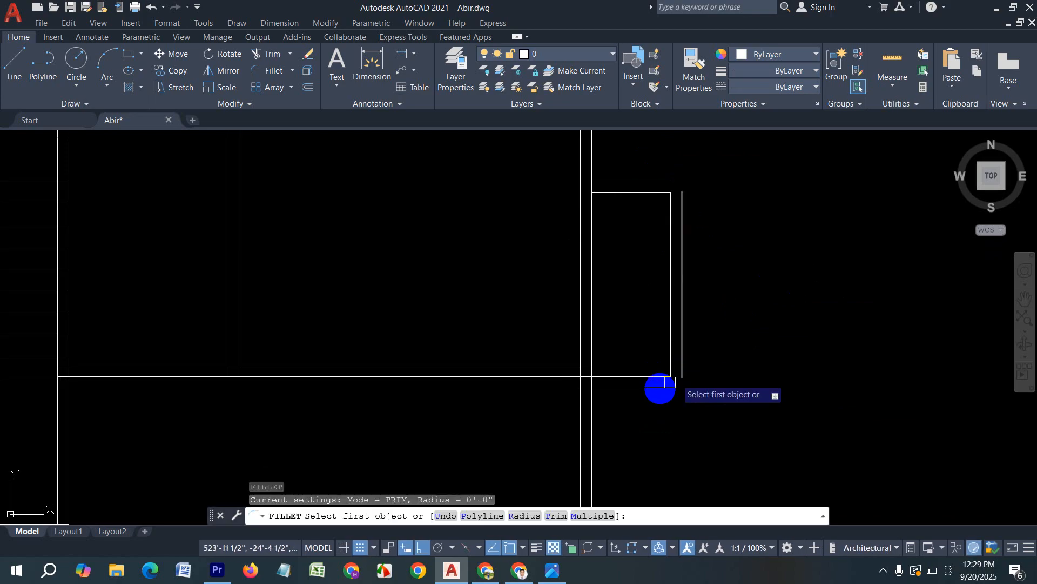
pyautogui.click(658, 388)
pyautogui.click(679, 372)
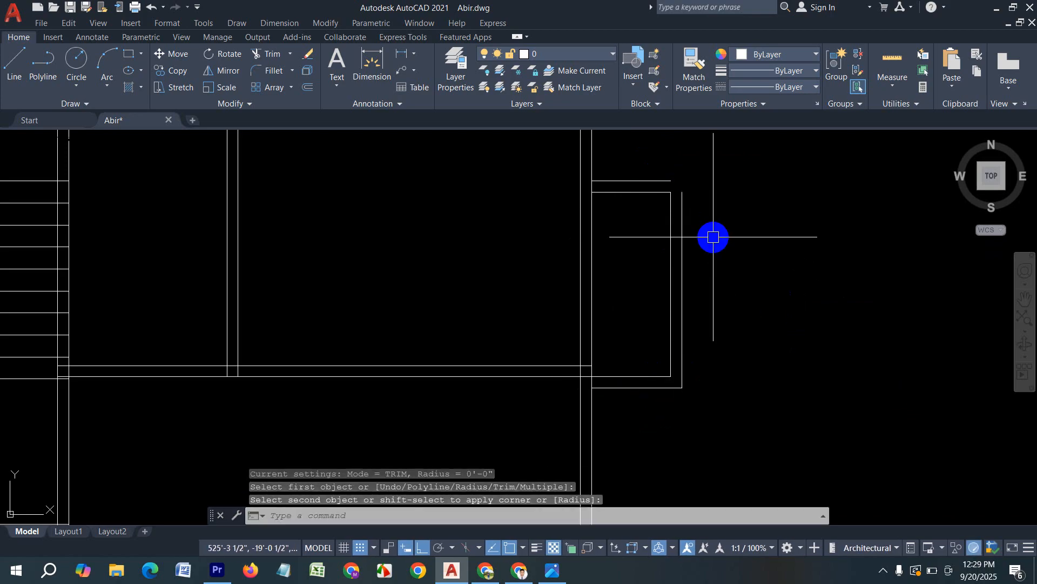
pyautogui.press('Return')
pyautogui.click(670, 181)
pyautogui.click(680, 202)
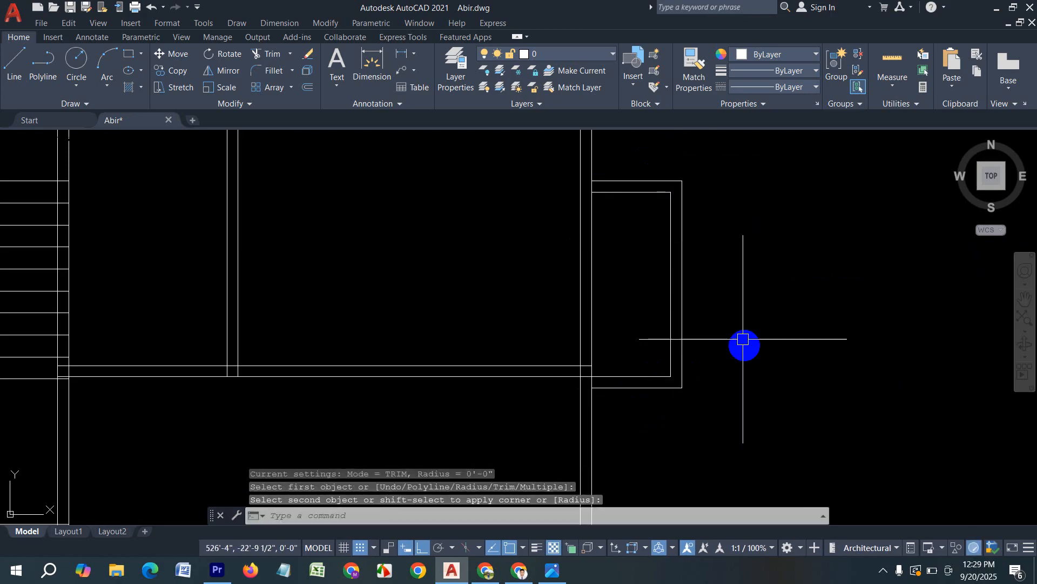
# Move the right projection's six lines up so its lower outer line meets the upper cross wall's lower corner.
pyautogui.click(711, 421)
pyautogui.click(631, 191)
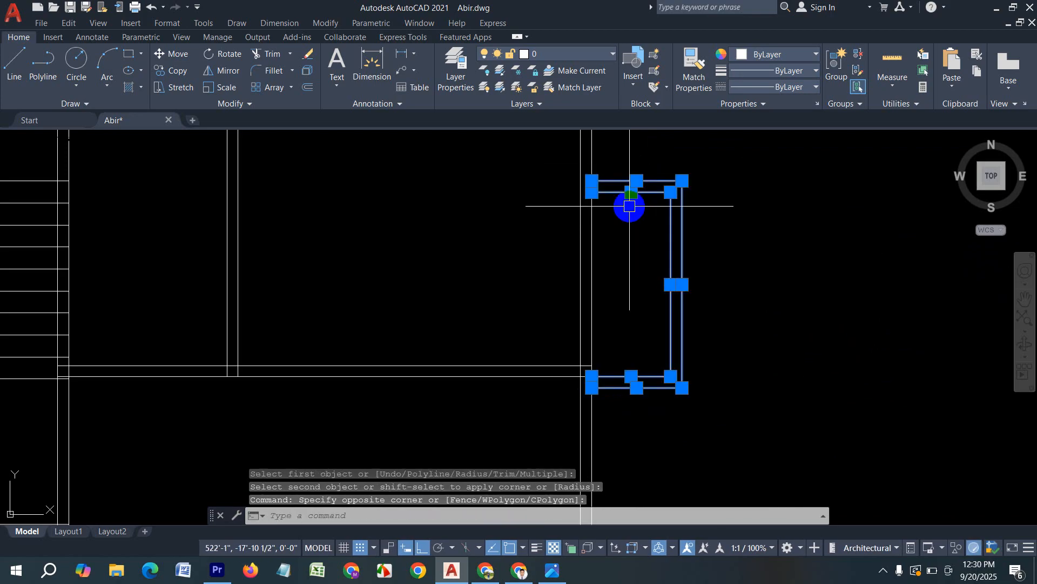
pyautogui.write('m')
pyautogui.press('Return')
pyautogui.scroll(4, 600, 394)
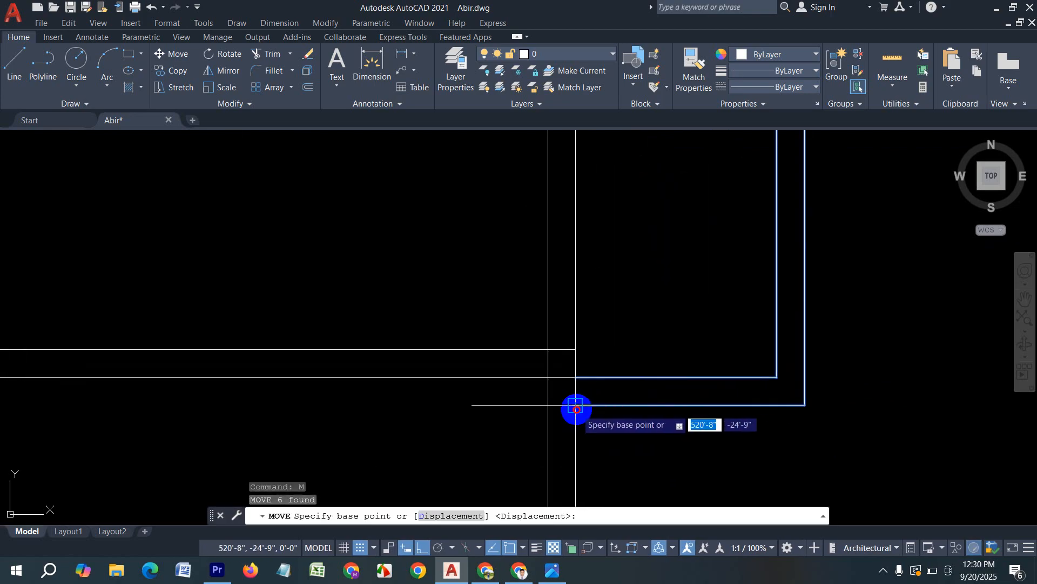
pyautogui.click(577, 400)
pyautogui.click(578, 371)
# Mirror the right projection's six lines about the building's vertical centre line, keeping the originals.
pyautogui.scroll(-4, 737, 370)
pyautogui.click(767, 402)
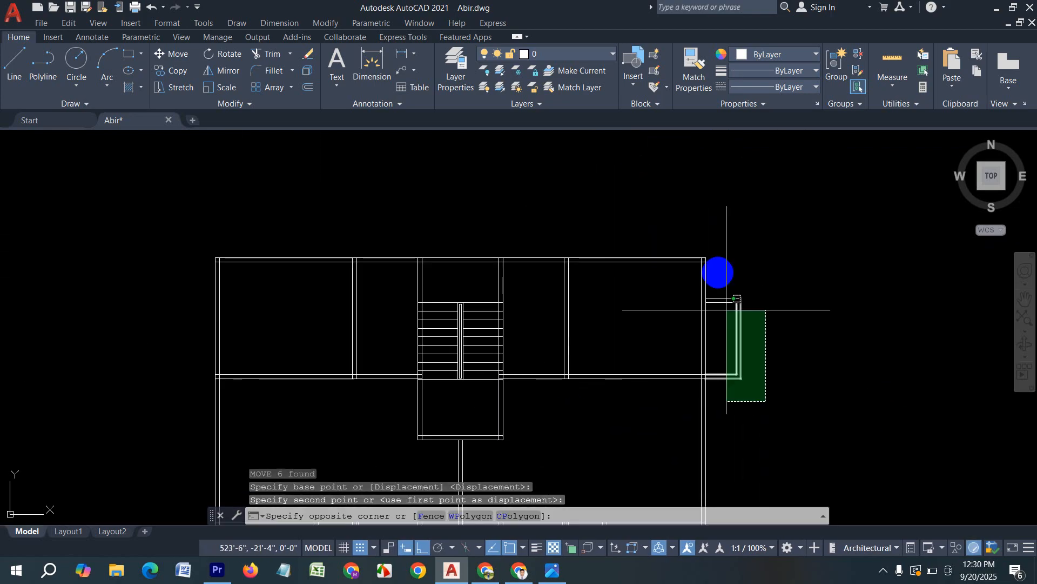
pyautogui.click(719, 269)
pyautogui.write('mi')
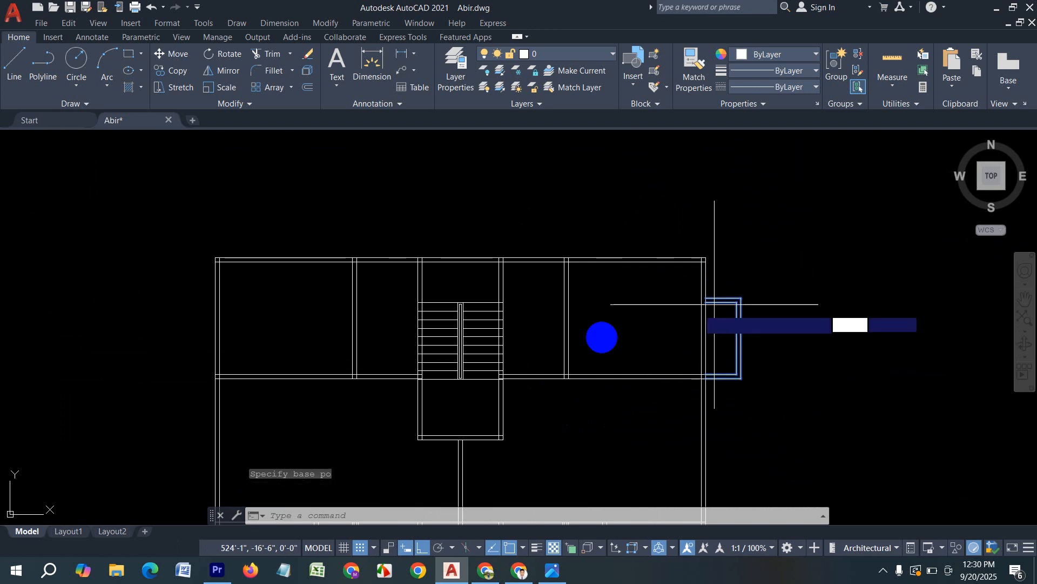
pyautogui.press('Return')
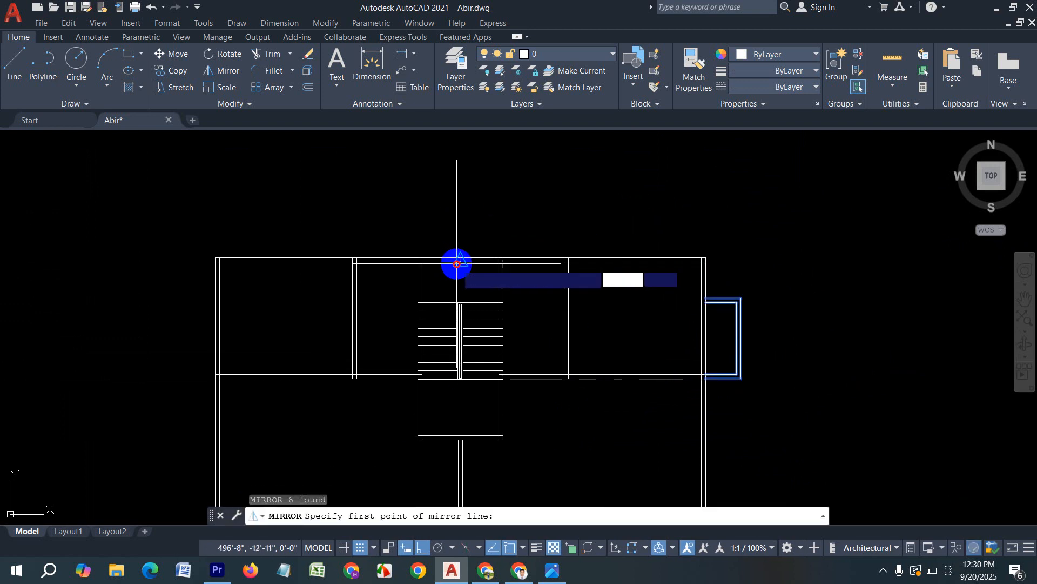
pyautogui.click(454, 264)
pyautogui.click(455, 188)
pyautogui.click(488, 238)
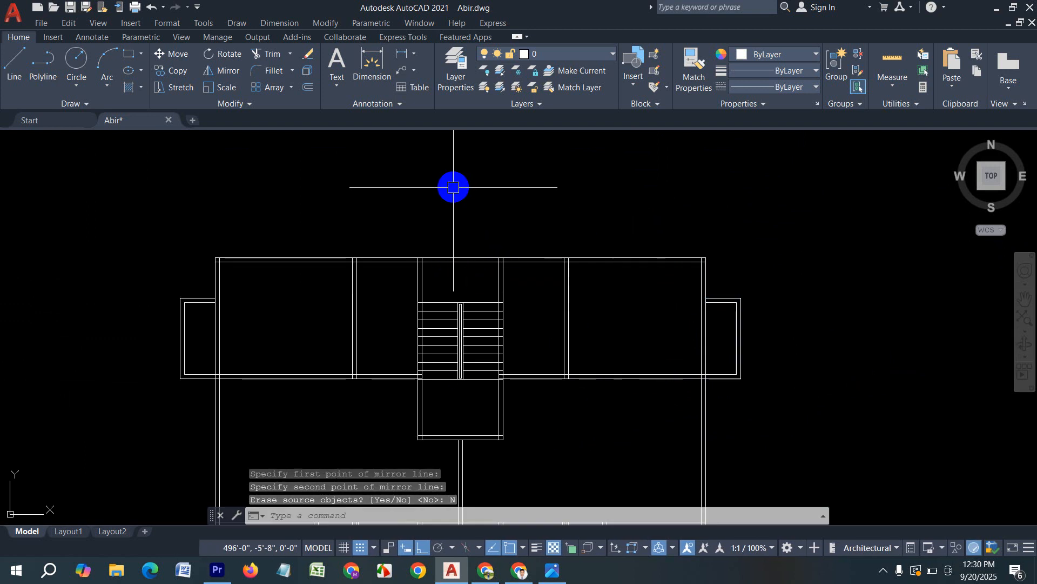
# Draw an outline from the bottom-row cross wall's lower line at the left exterior wall: 3' left, 5' up, 8' right, then down to the wall.
pyautogui.scroll(-3, 481, 156)
pyautogui.scroll(2, 426, 253)
pyautogui.moveTo(464, 256); pyautogui.dragTo(471, 348, button='middle')
pyautogui.scroll(2, 435, 311)
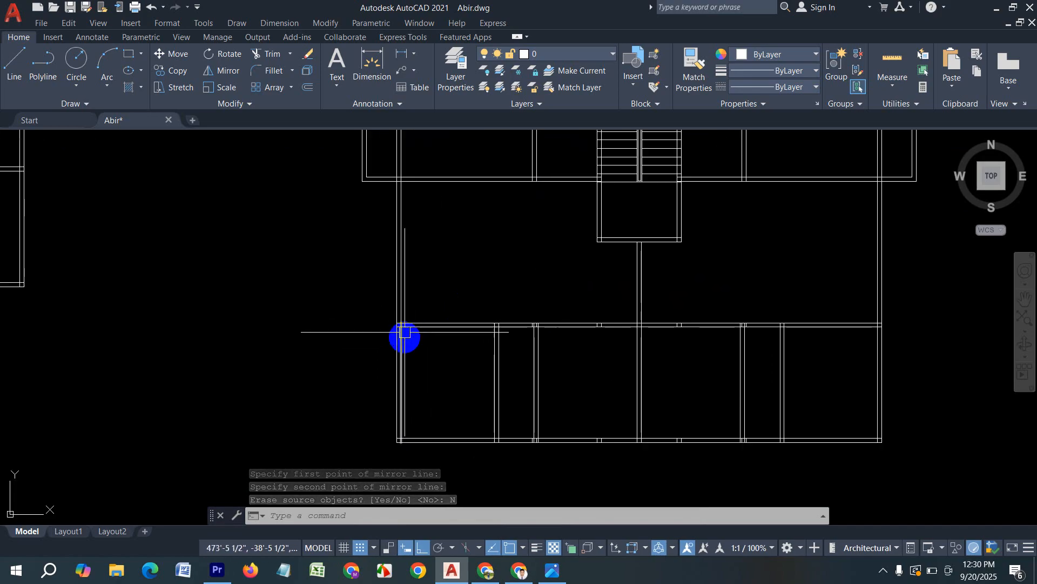
pyautogui.moveTo(413, 321); pyautogui.dragTo(412, 353, button='middle')
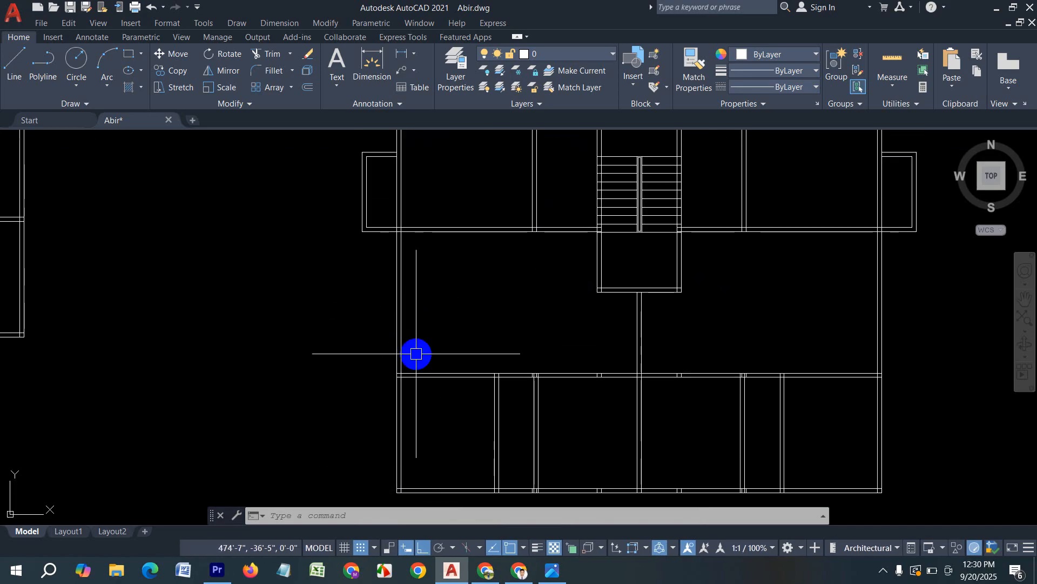
pyautogui.write('l')
pyautogui.press('Return')
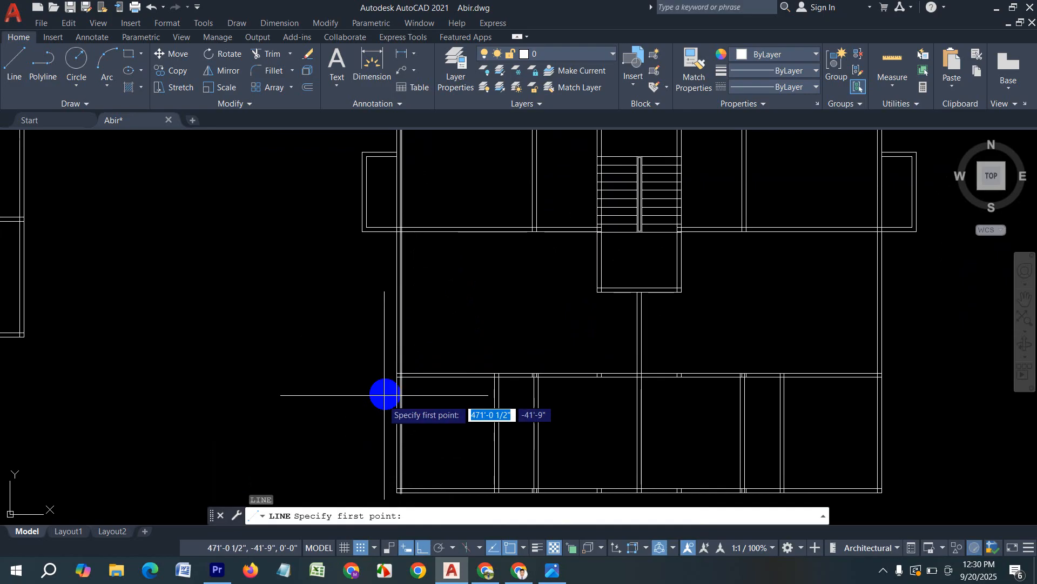
pyautogui.scroll(4, 400, 364)
pyautogui.click(387, 357)
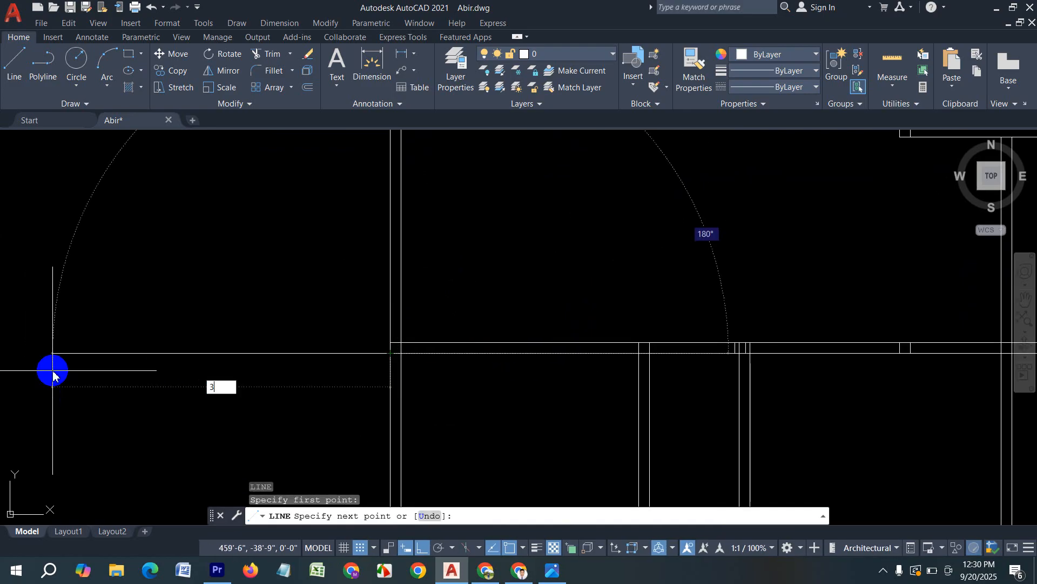
pyautogui.write("3'")
pyautogui.press('Return')
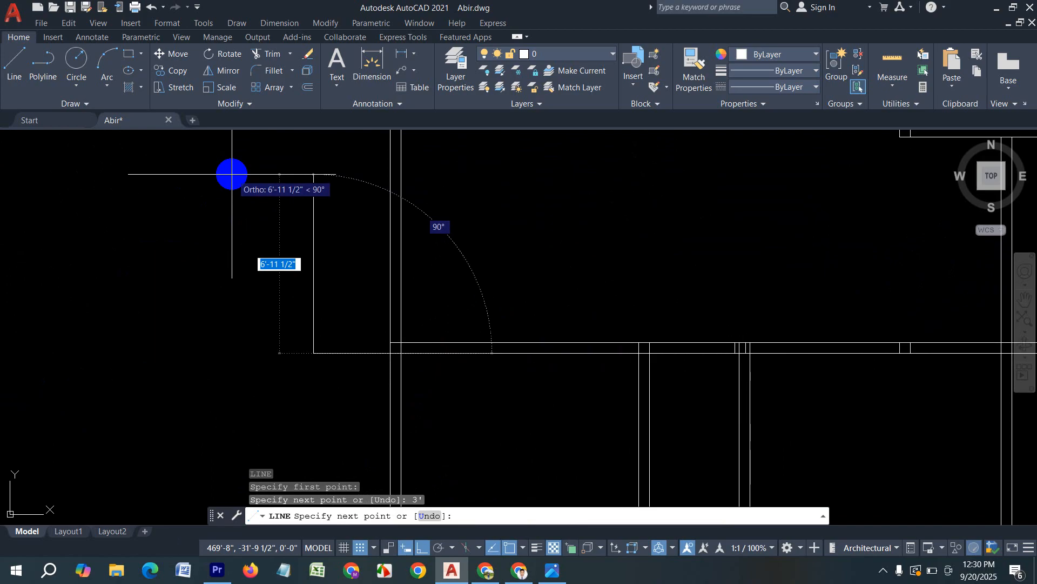
pyautogui.write("5'")
pyautogui.press('Return')
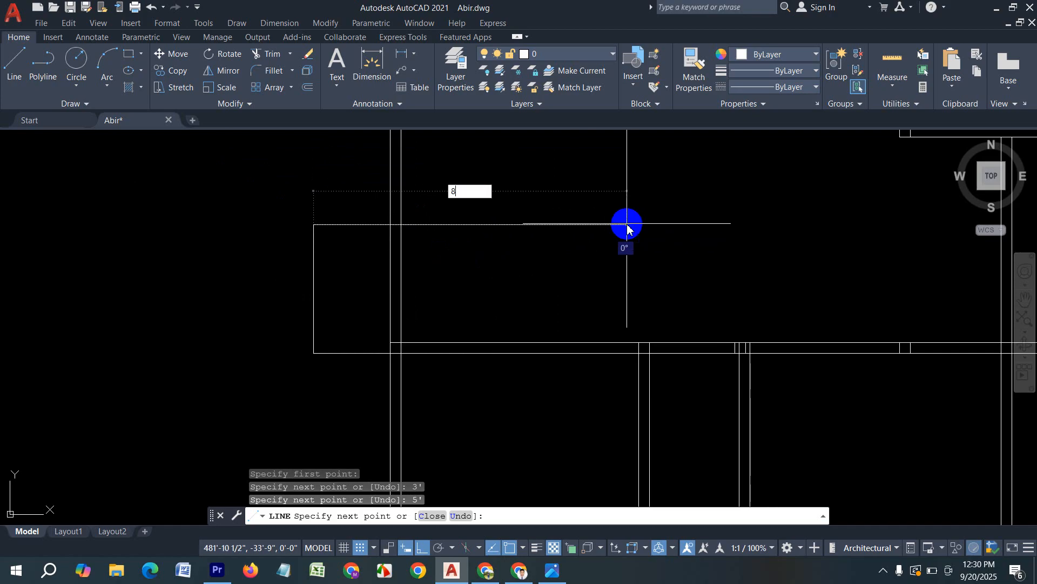
pyautogui.press('Return')
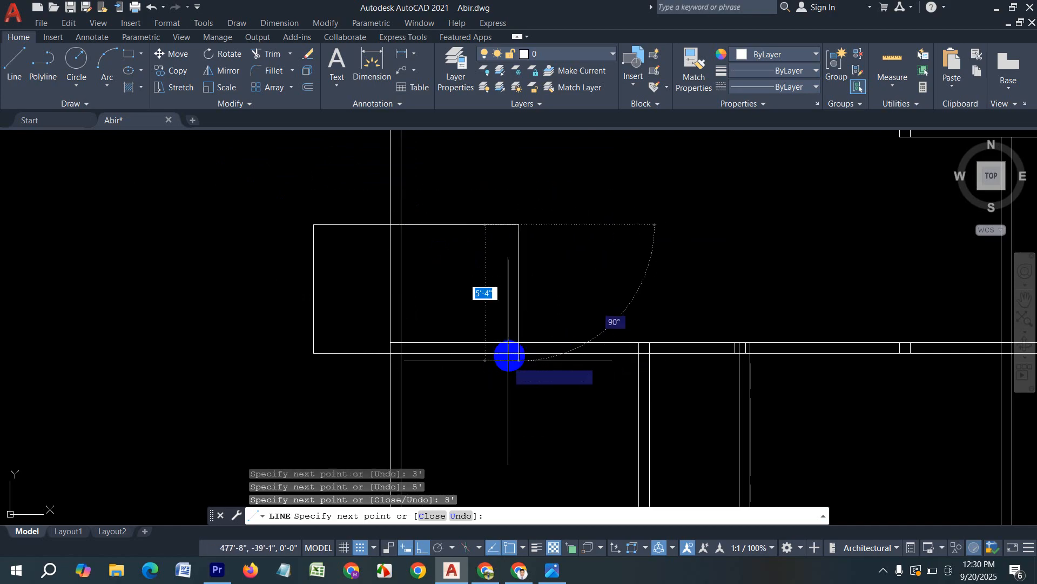
pyautogui.press('Return')
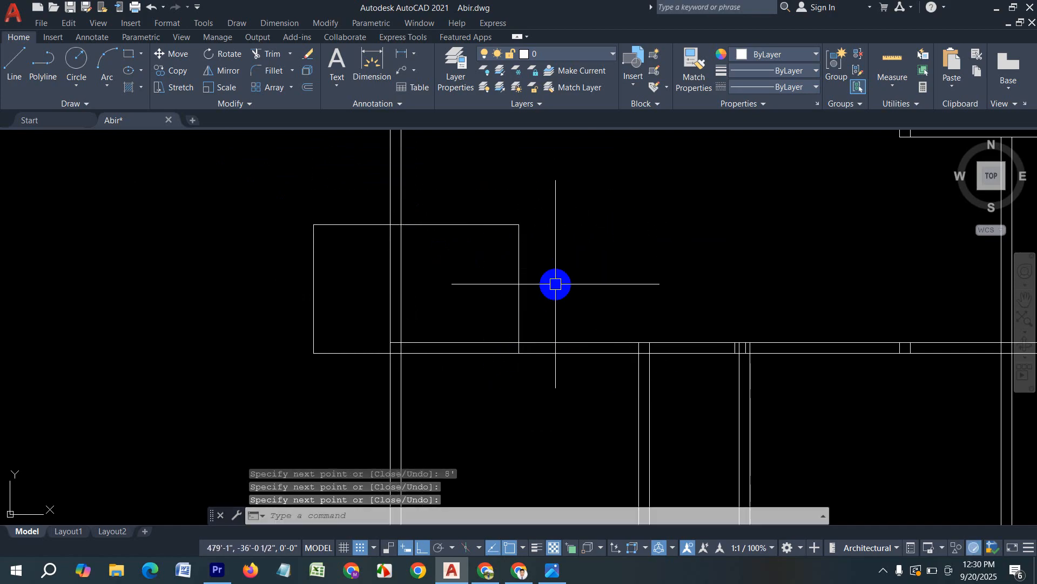
# Offset the new left outline's upper, right, left and lower lines 5" outward.
pyautogui.write('o')
pyautogui.press('Return')
pyautogui.write('5')
pyautogui.press('Return')
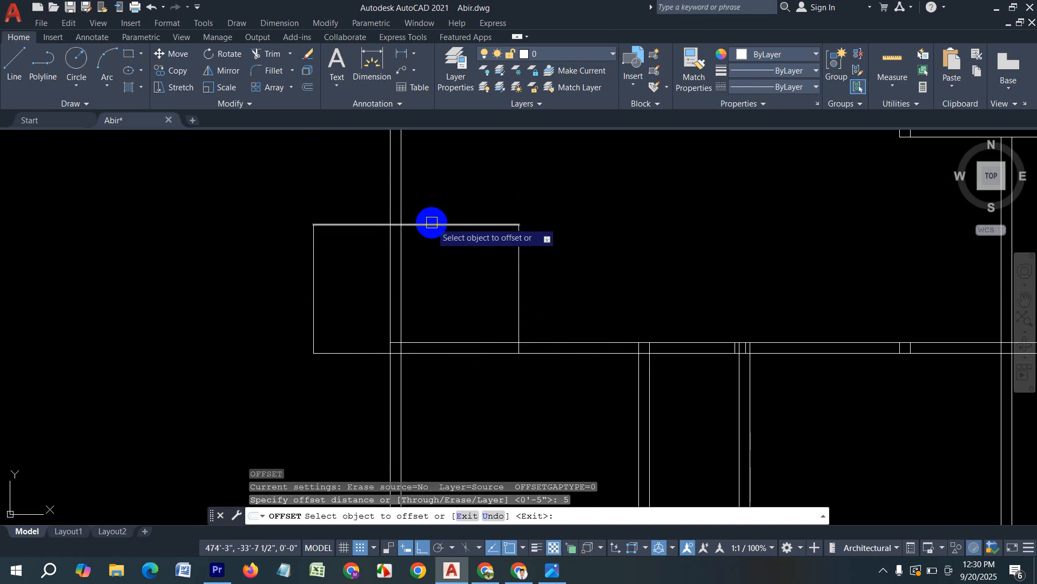
pyautogui.click(431, 224)
pyautogui.click(493, 192)
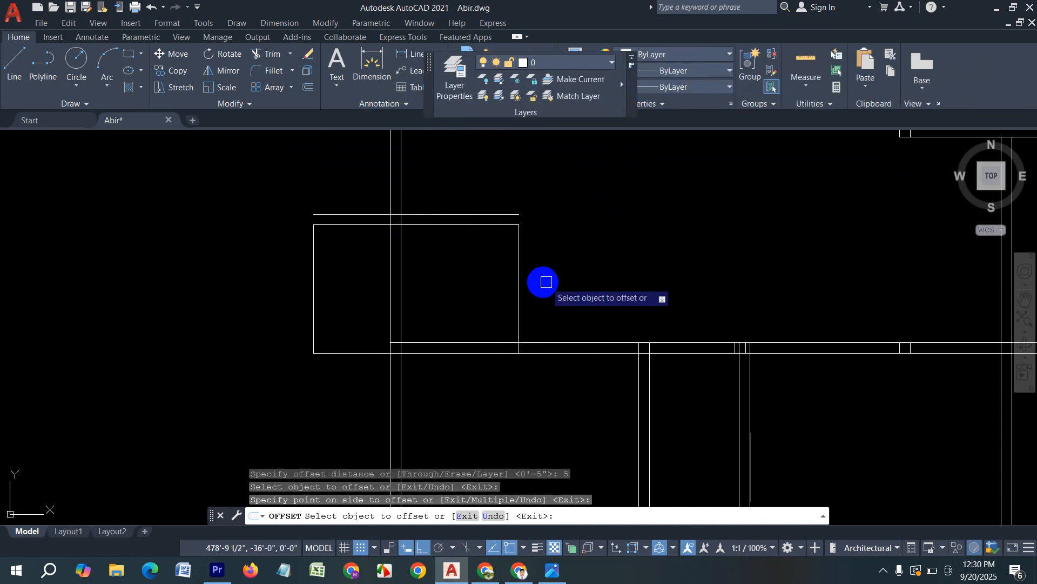
pyautogui.click(520, 268)
pyautogui.click(625, 268)
pyautogui.click(314, 277)
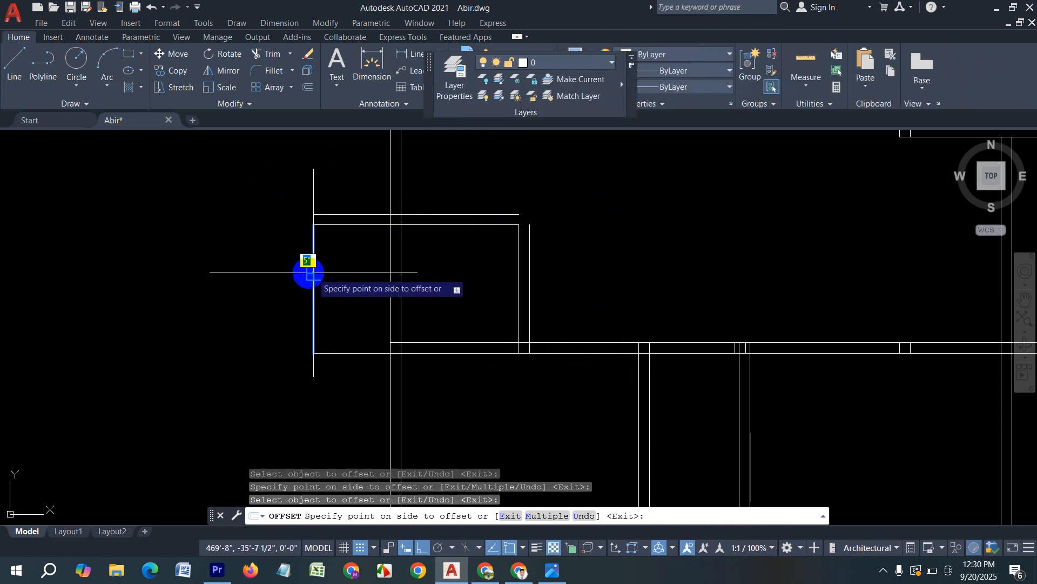
pyautogui.click(306, 270)
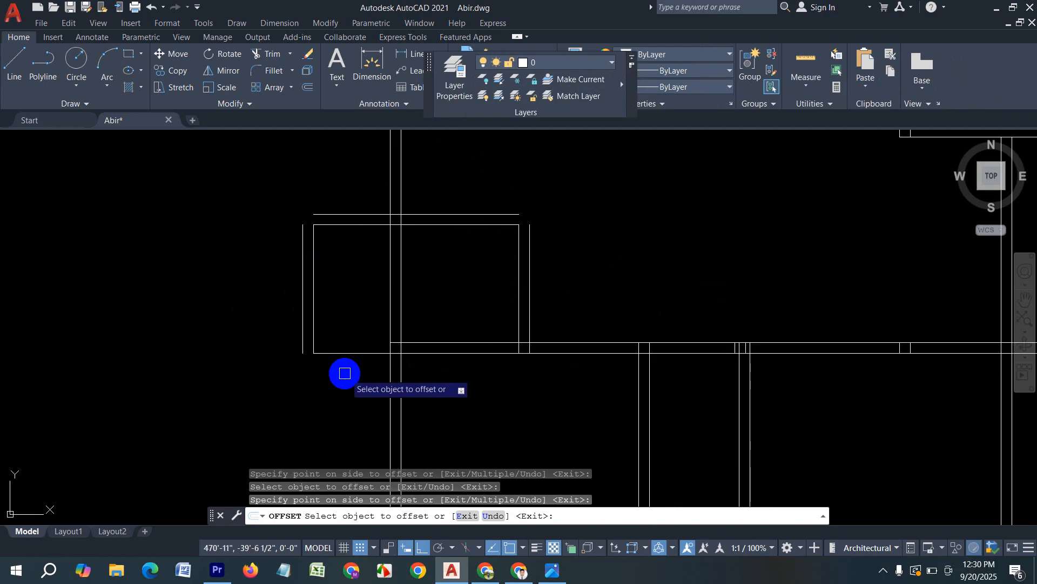
pyautogui.scroll(2, 344, 357)
pyautogui.press('Escape')
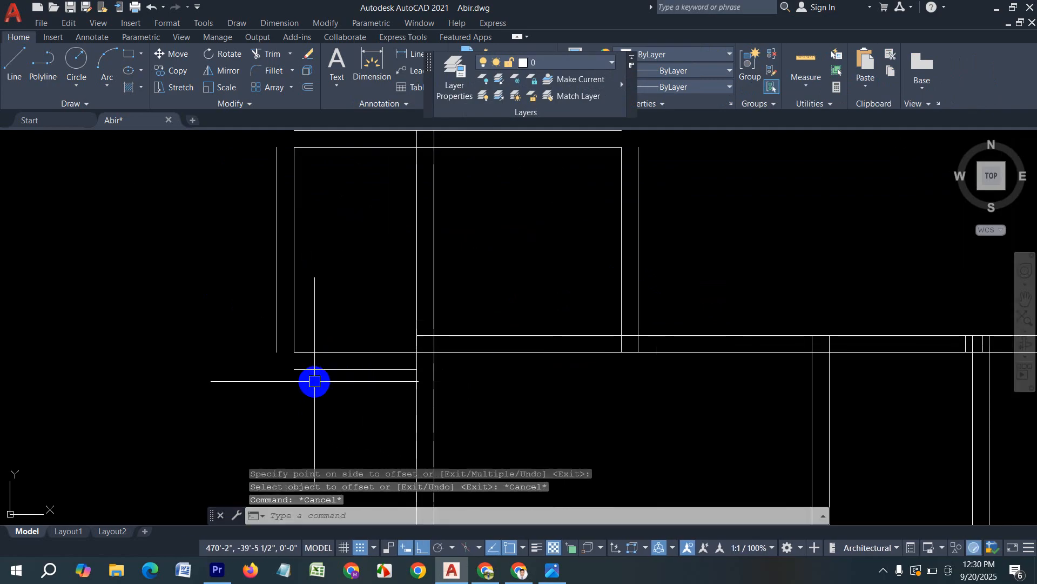
# Fillet the left outline's offset lines into square corners at the lower left, upper left and upper right.
pyautogui.write('f')
pyautogui.press('Return')
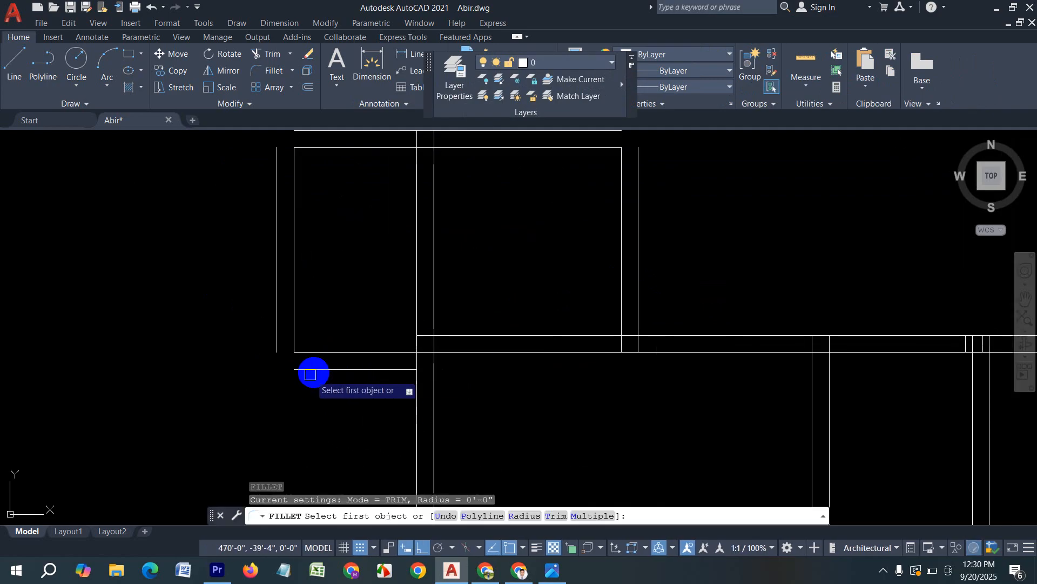
pyautogui.click(311, 370)
pyautogui.click(274, 333)
pyautogui.moveTo(310, 167); pyautogui.dragTo(317, 266, button='middle')
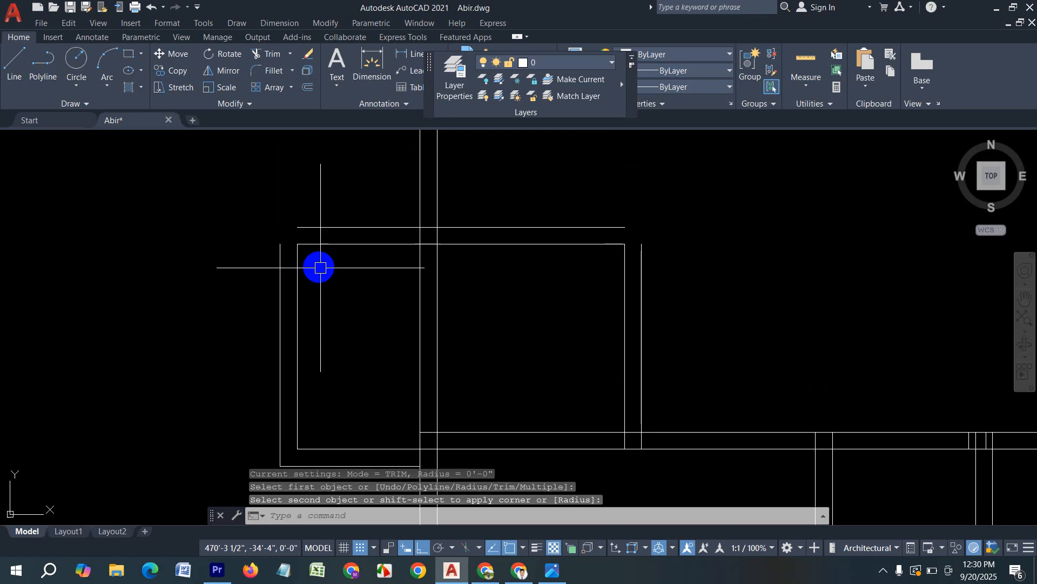
pyautogui.press('Return')
pyautogui.click(308, 228)
pyautogui.click(308, 228)
pyautogui.press('Return')
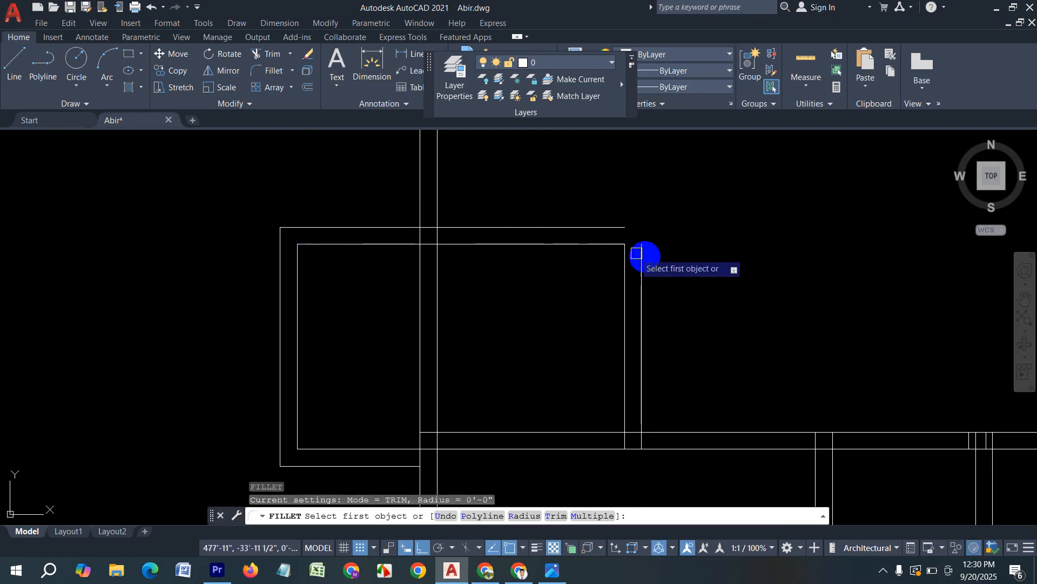
pyautogui.click(641, 252)
pyautogui.click(626, 228)
pyautogui.scroll(-2, 626, 227)
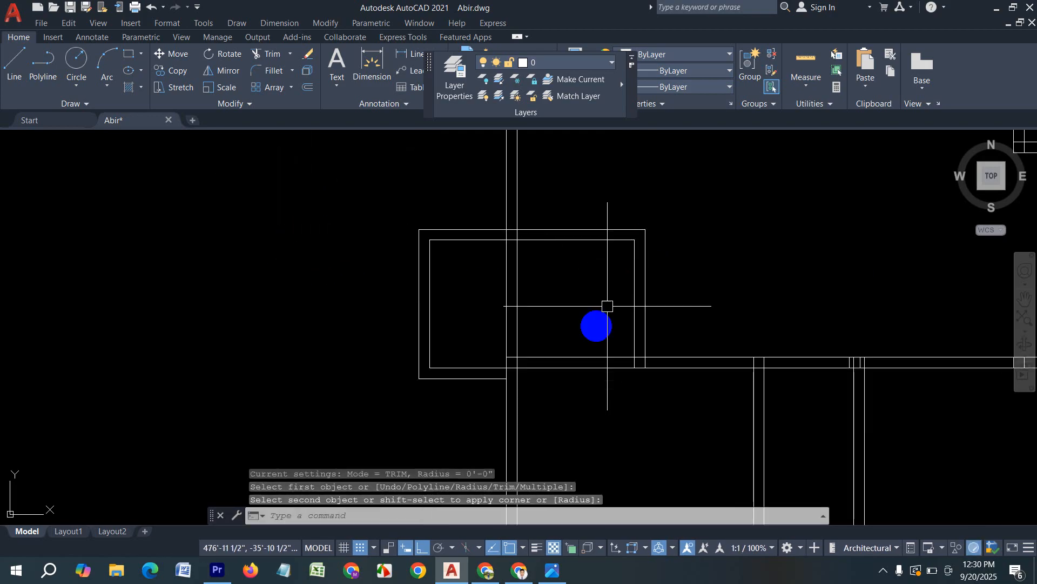
pyautogui.press('Escape')
# Move the left outline's eight lines up so its lower outer line aligns with the bottom-row cross wall's lower line.
pyautogui.click(663, 306)
pyautogui.click(597, 204)
pyautogui.click(475, 386)
pyautogui.click(373, 223)
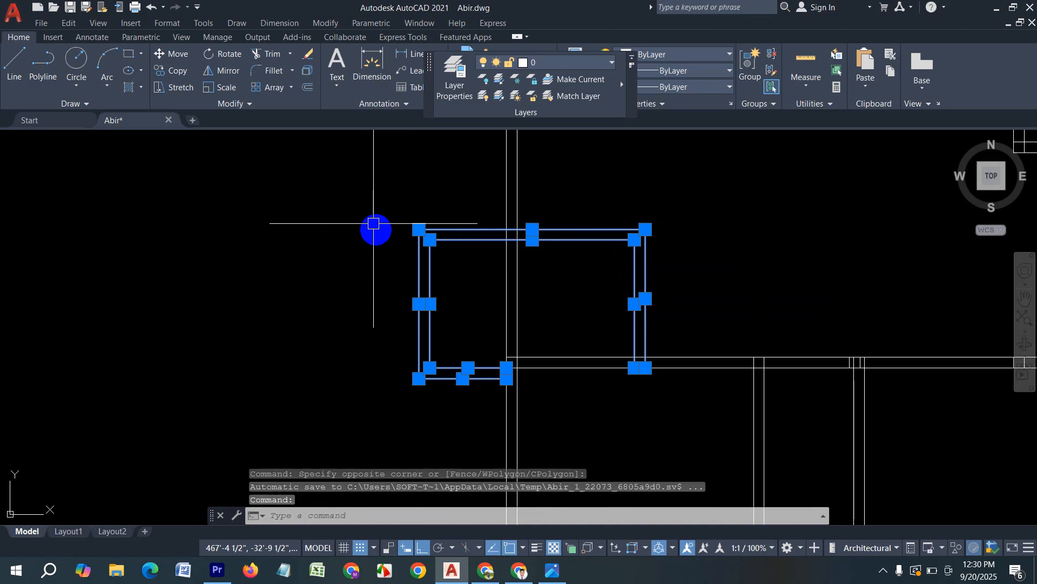
pyautogui.press('Return')
pyautogui.scroll(2, 502, 375)
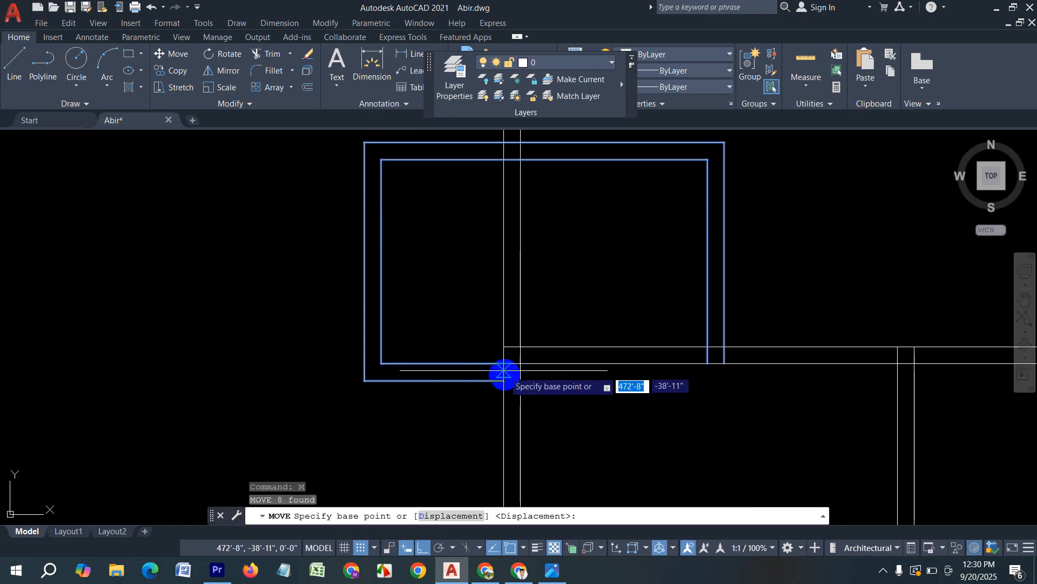
pyautogui.click(503, 381)
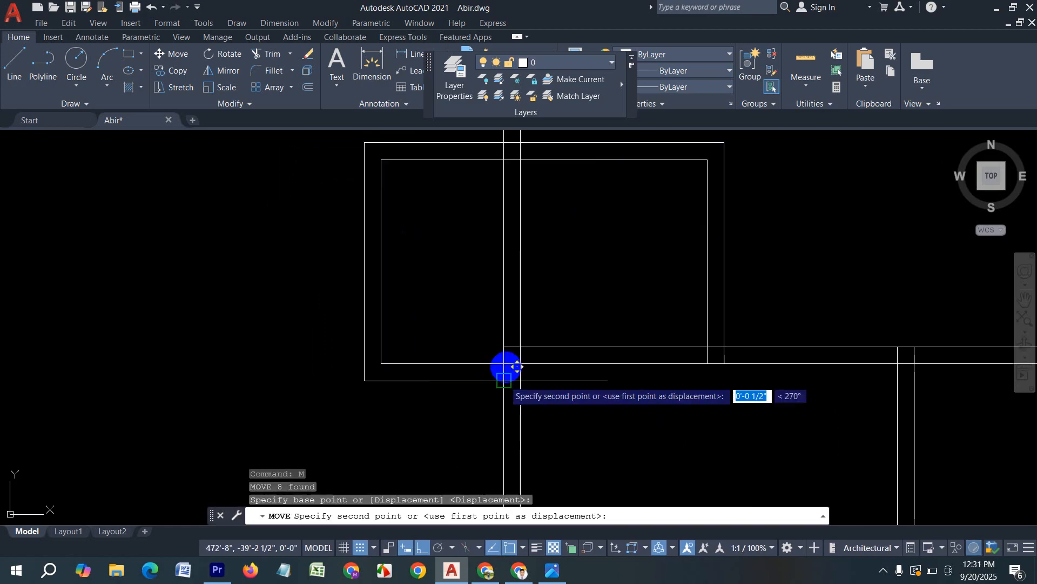
pyautogui.click(505, 364)
pyautogui.scroll(-2, 491, 391)
pyautogui.scroll(-3, 491, 390)
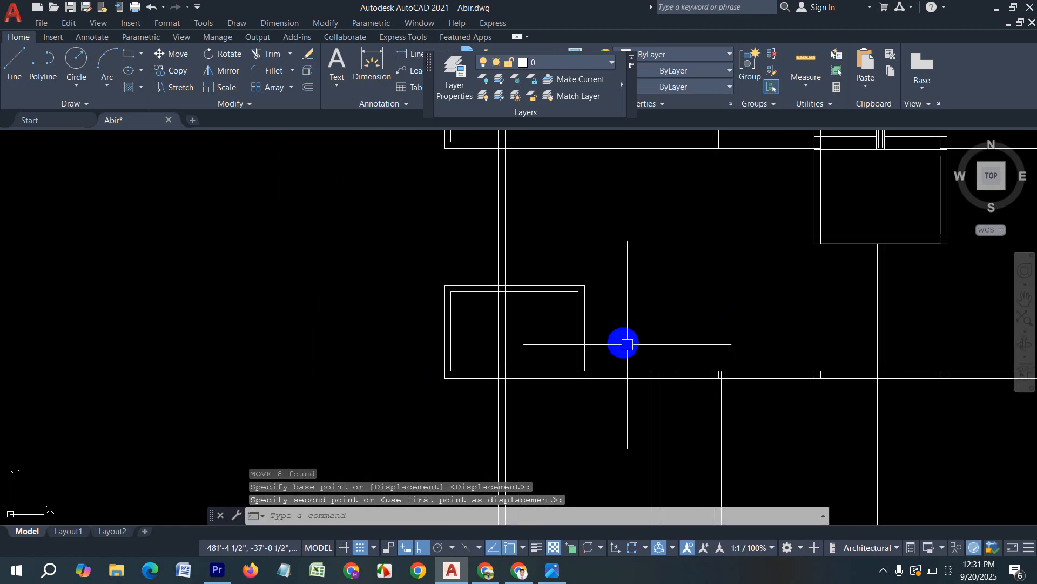
# Mirror the lower-left projection's eight lines about the building's vertical centre axis, keeping the source lines.
pyautogui.scroll(3, 574, 326)
pyautogui.click(614, 344)
pyautogui.click(561, 262)
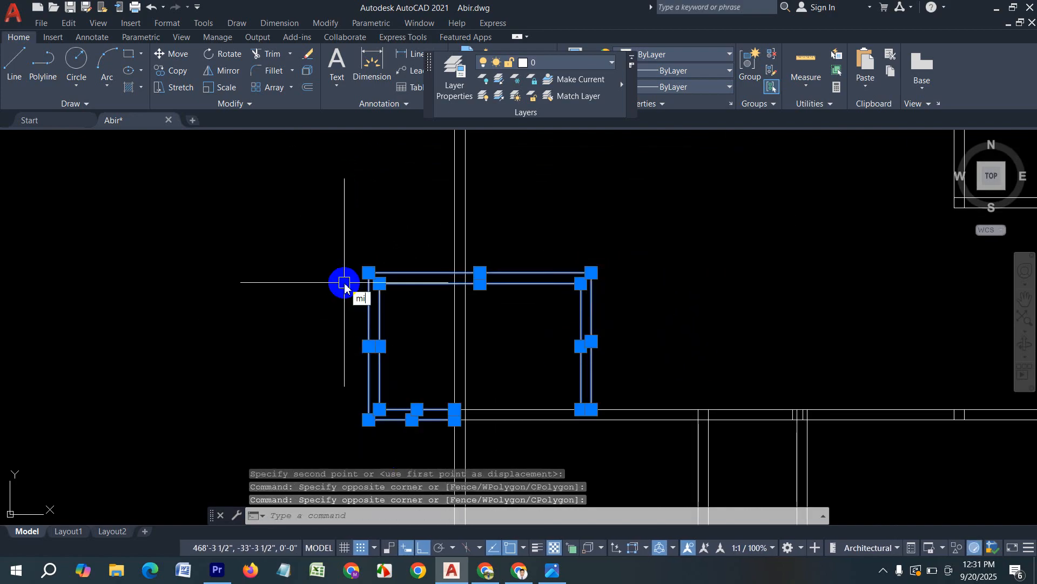
pyautogui.press('Return')
pyautogui.scroll(-5, 569, 317)
pyautogui.scroll(5, 498, 310)
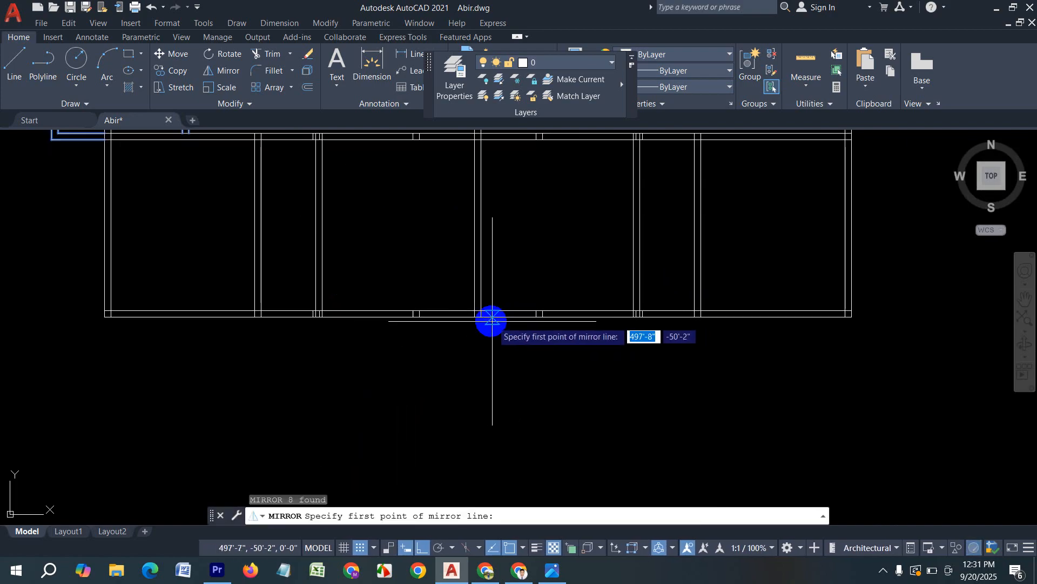
pyautogui.scroll(8, 492, 321)
pyautogui.click(471, 302)
pyautogui.scroll(-8, 471, 303)
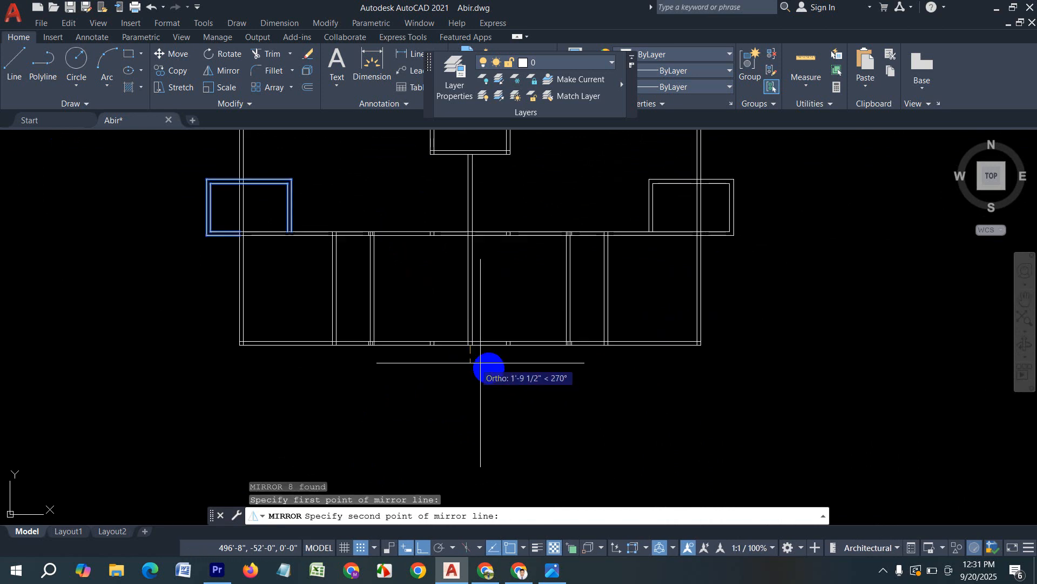
pyautogui.click(480, 398)
pyautogui.click(505, 443)
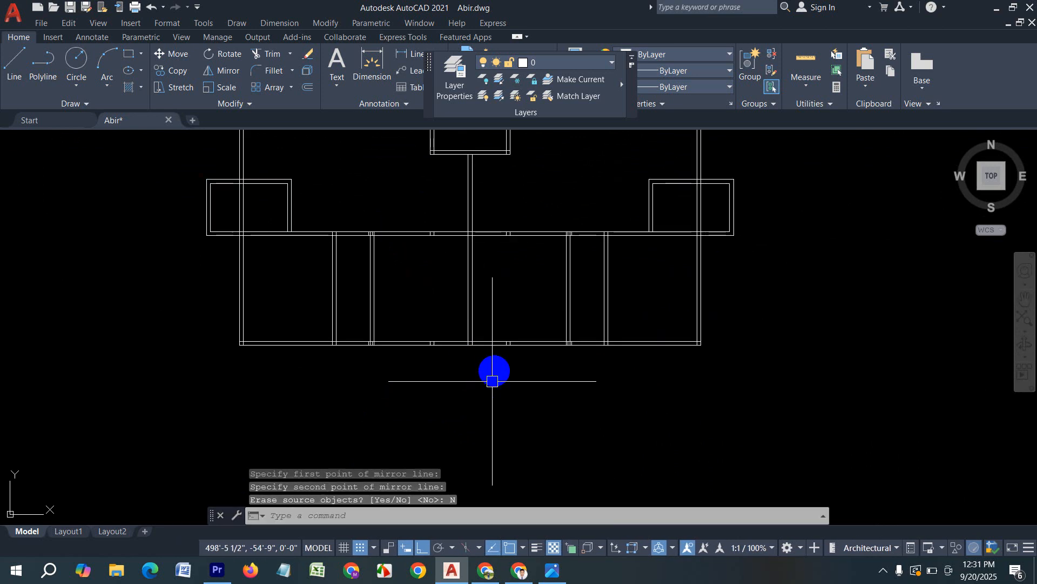
pyautogui.scroll(-6, 538, 284)
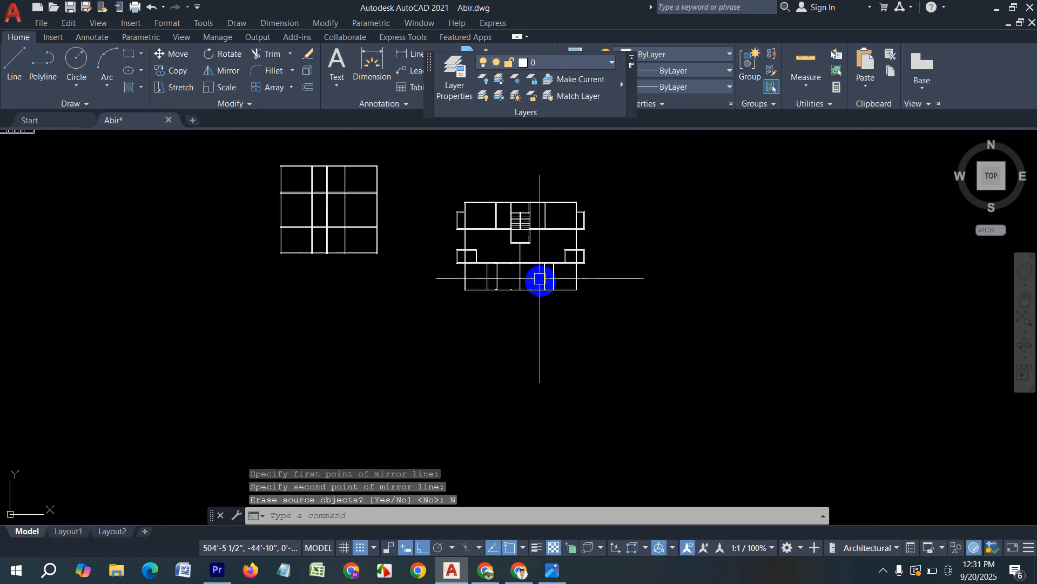
pyautogui.scroll(6, 537, 255)
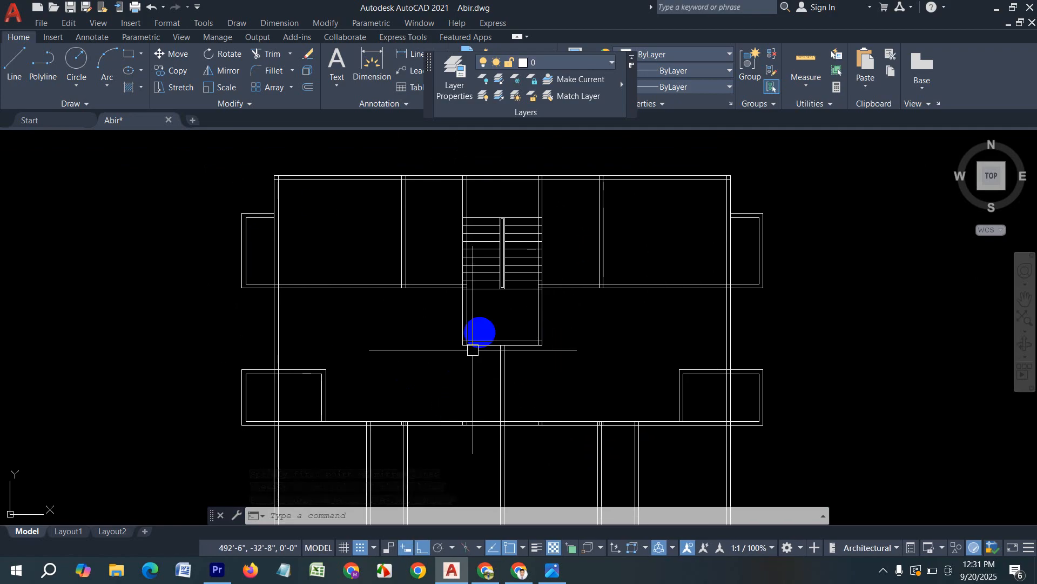
pyautogui.scroll(3, 530, 401)
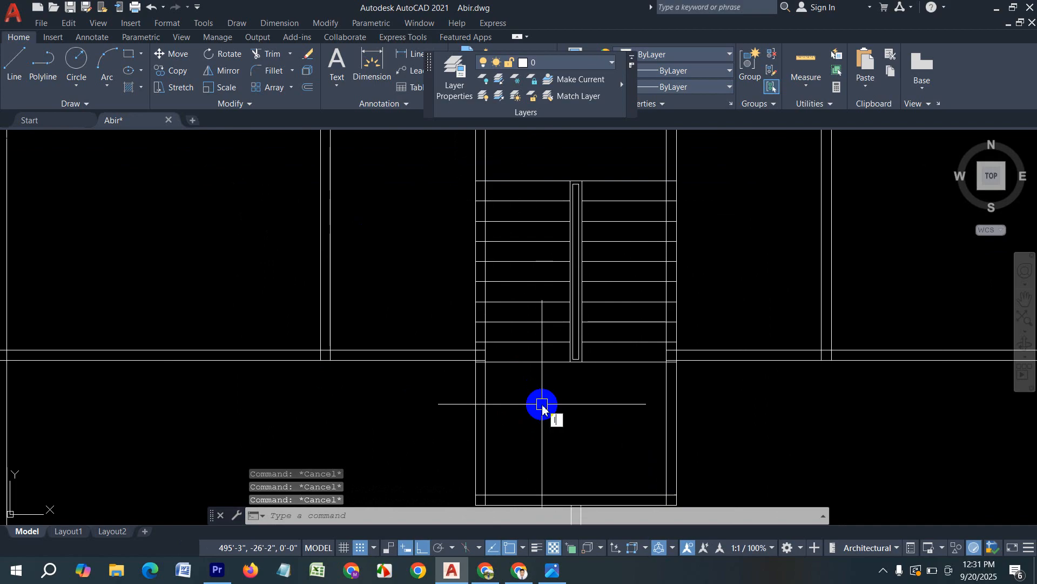
pyautogui.write('l')
pyautogui.press('Return')
pyautogui.scroll(4, 514, 352)
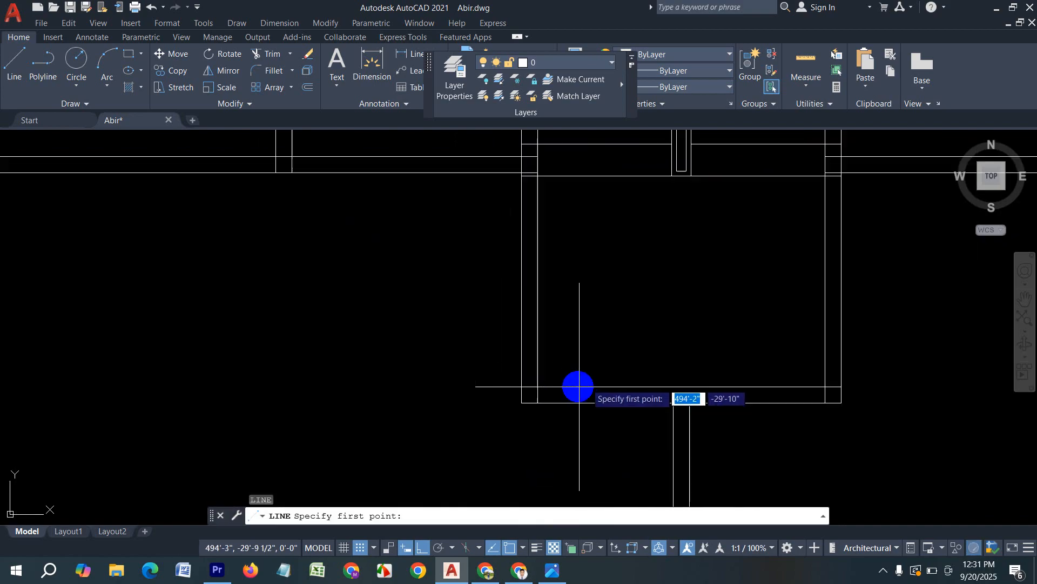
pyautogui.scroll(-2, 579, 387)
pyautogui.press('Escape')
pyautogui.press('Escape')
# Offset the upper line of the wall below the staircase 3'6" upward.
pyautogui.write('o')
pyautogui.press('Return')
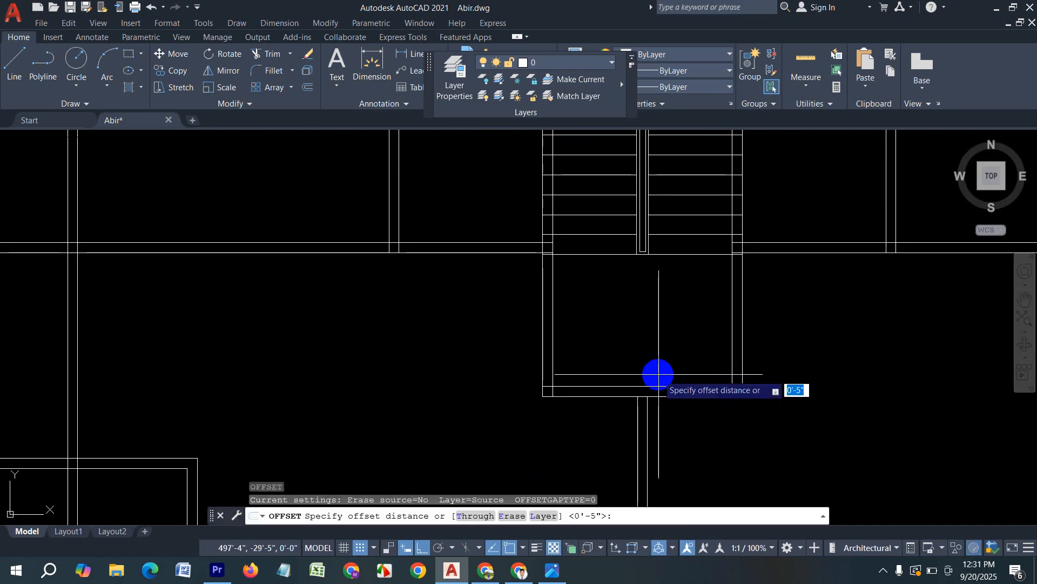
pyautogui.write("3'6")
pyautogui.press('Return')
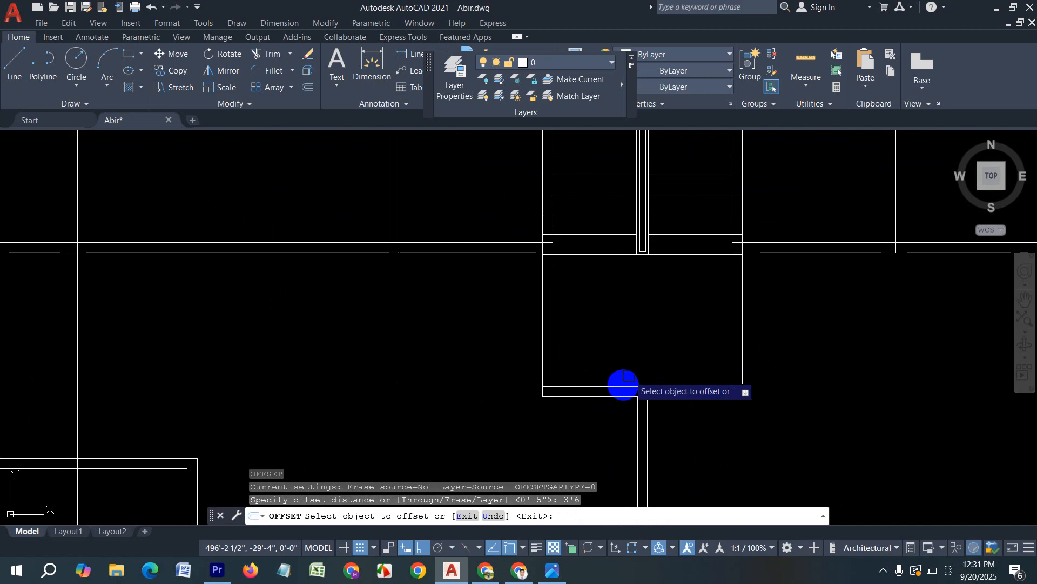
pyautogui.click(618, 385)
pyautogui.click(623, 294)
pyautogui.press('Escape')
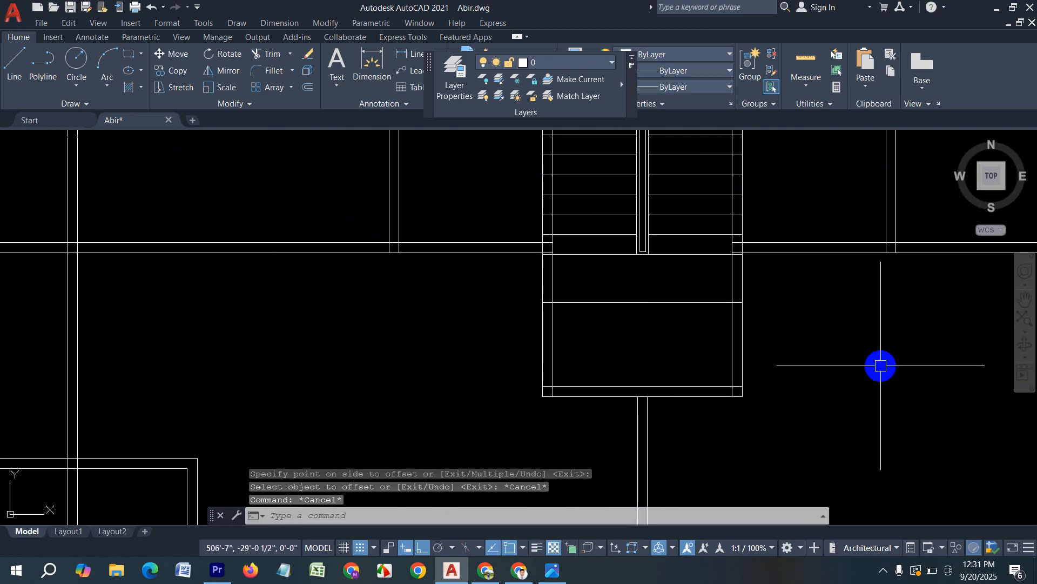
# Trim both stair side walls between the offset line and the wall below, and remove the offset line's span between them.
pyautogui.press('Return')
pyautogui.click(824, 331)
pyautogui.click(691, 352)
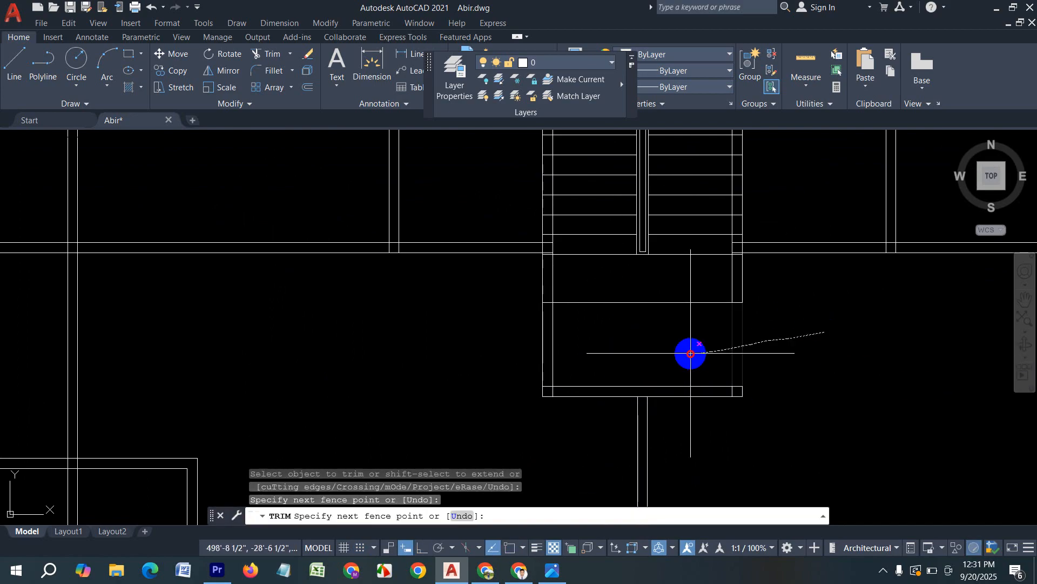
pyautogui.click(644, 343)
pyautogui.click(469, 337)
pyautogui.press('Return')
pyautogui.click(632, 345)
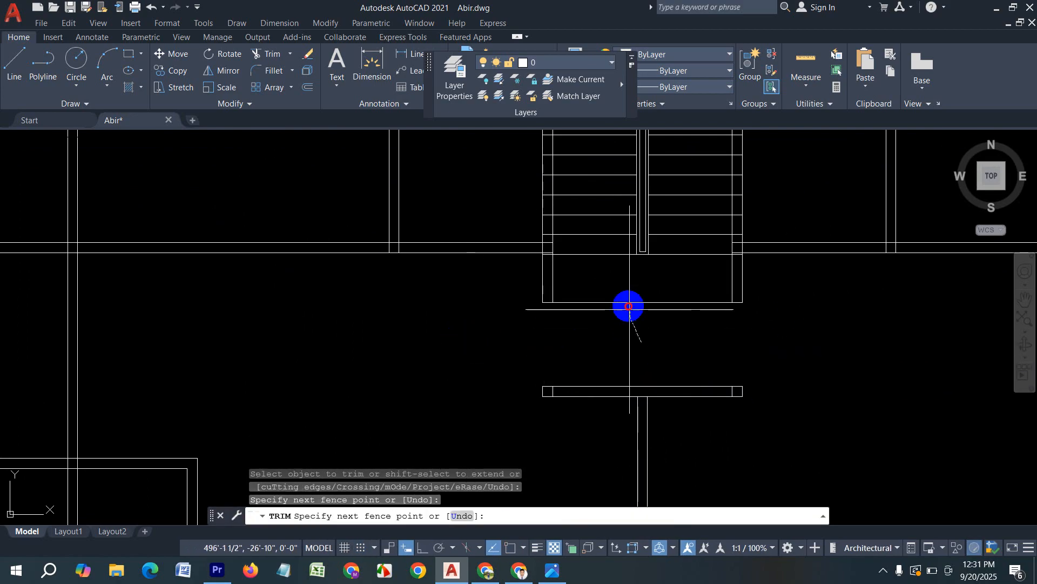
pyautogui.click(623, 290)
pyautogui.press('Return')
pyautogui.scroll(-4, 644, 321)
pyautogui.scroll(-3, 644, 321)
pyautogui.scroll(3, 637, 340)
pyautogui.press('Escape')
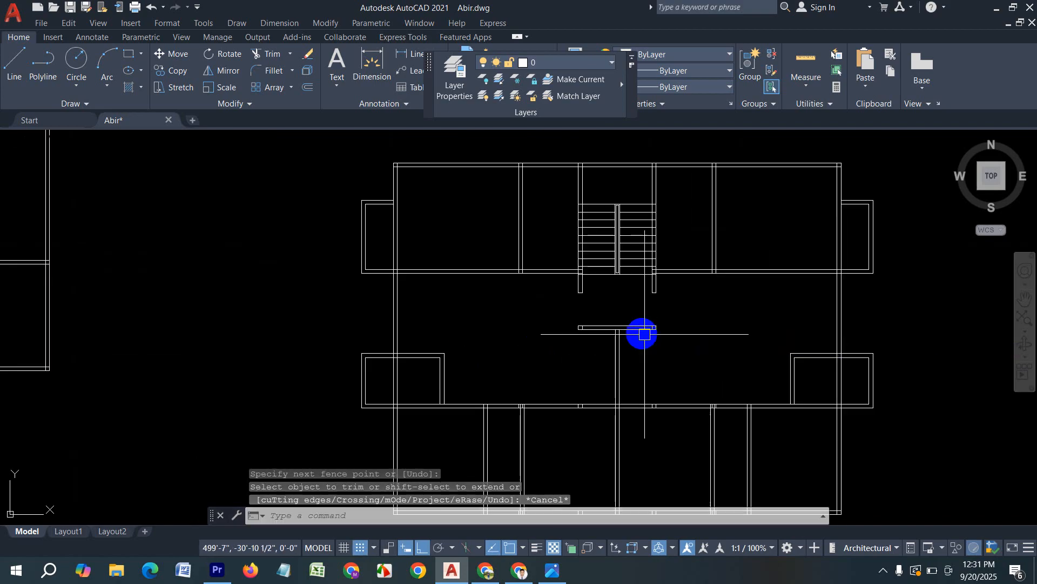
pyautogui.write('l')
pyautogui.press('Return')
pyautogui.scroll(5, 513, 268)
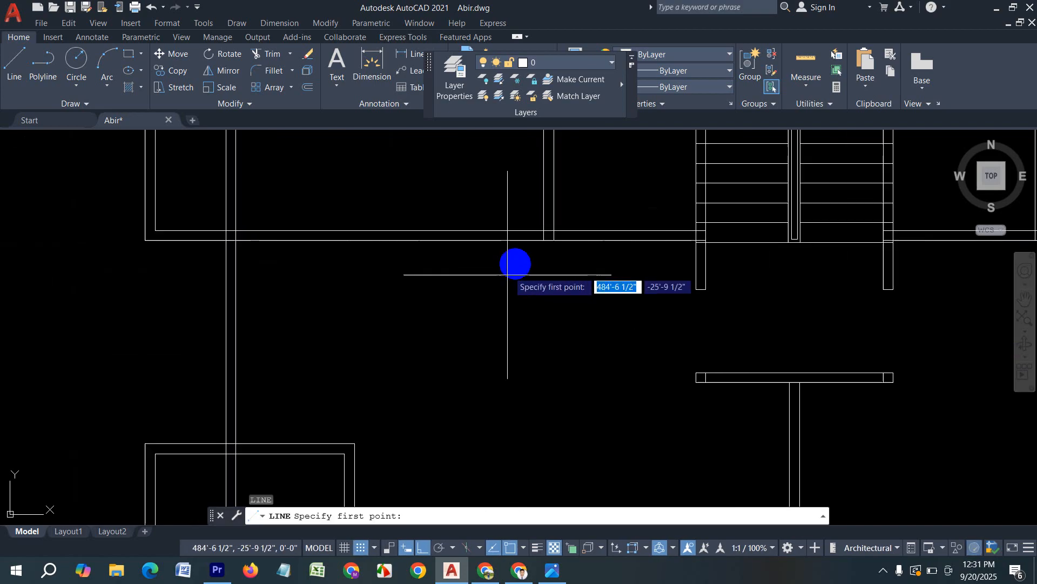
pyautogui.click(541, 242)
pyautogui.moveTo(528, 241); pyautogui.dragTo(528, 317, button='middle')
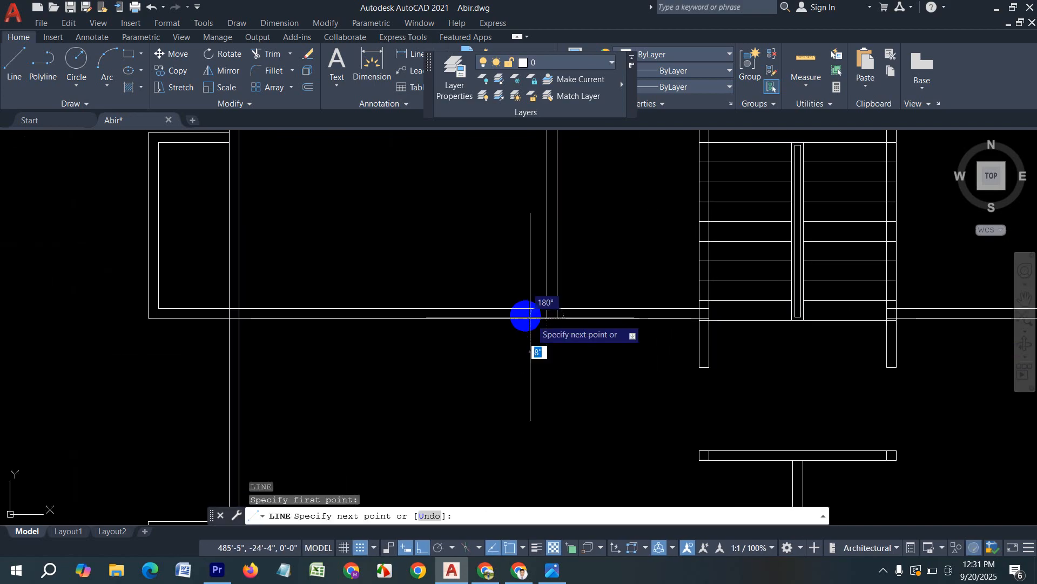
pyautogui.press('Escape')
pyautogui.press('Escape')
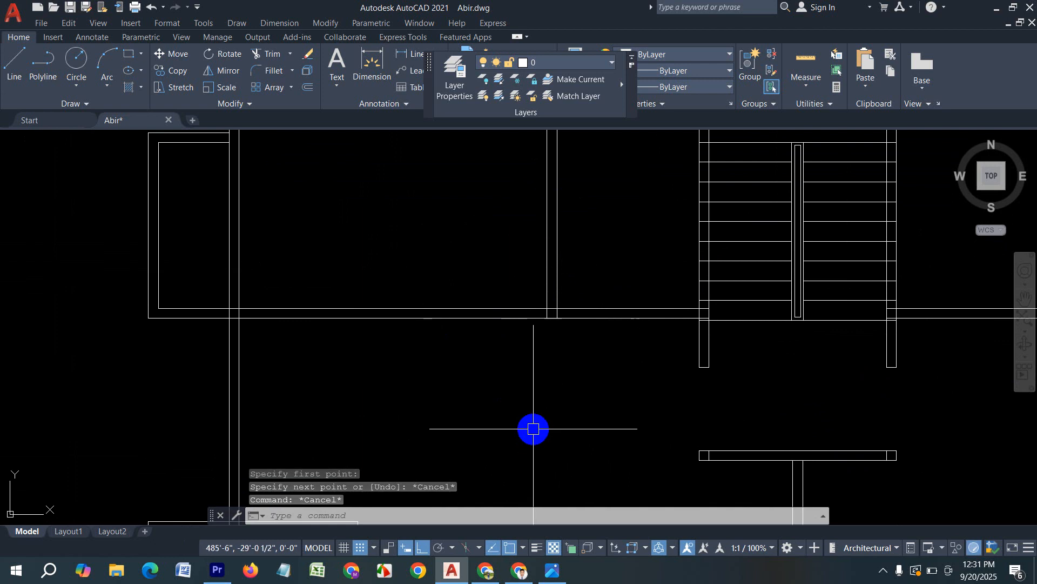
# Offset the faces of the partition left of the staircase 3' outward to both sides.
pyautogui.write('o')
pyautogui.press('Return')
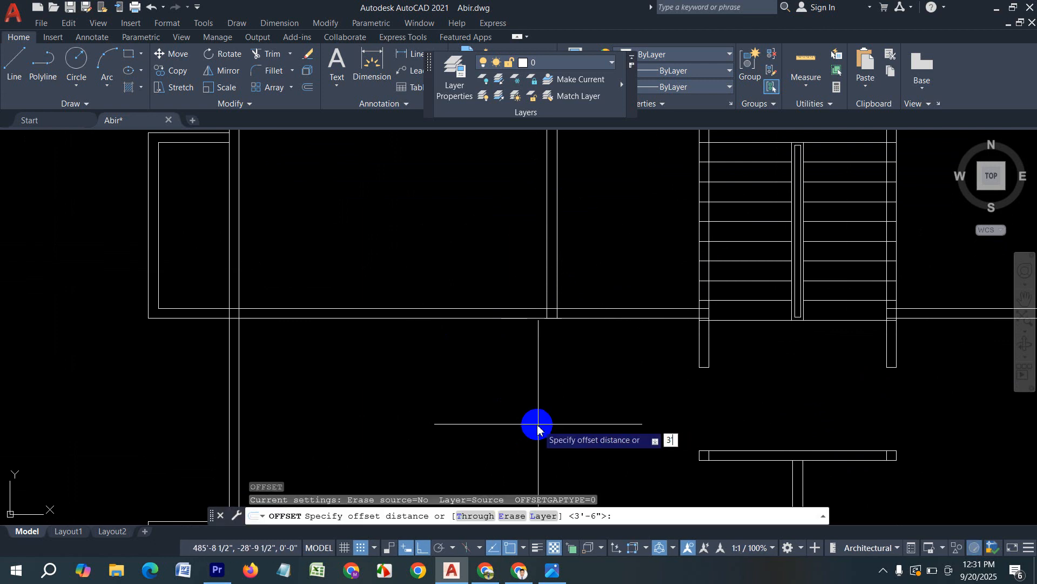
pyautogui.write("3'")
pyautogui.press('Return')
pyautogui.click(547, 299)
pyautogui.click(352, 294)
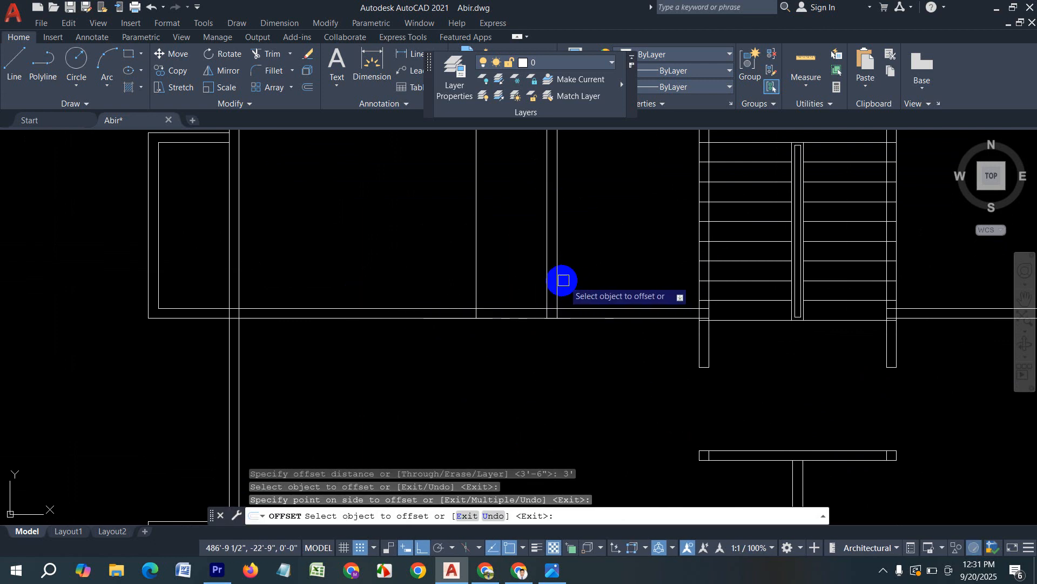
pyautogui.click(681, 281)
pyautogui.scroll(-2, 482, 317)
pyautogui.scroll(2, 671, 310)
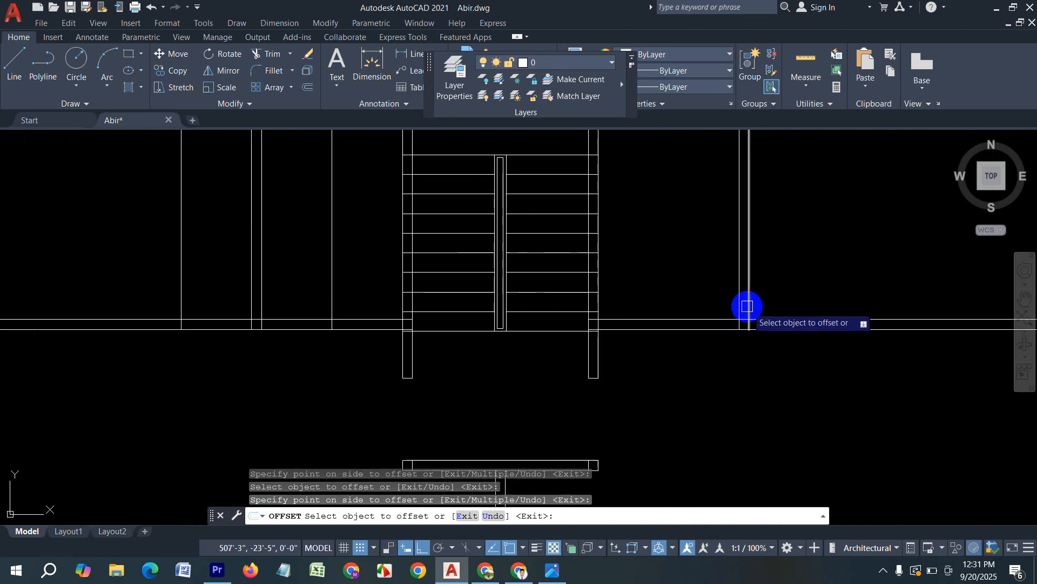
# Offset the faces of the partition right of the staircase 3' outward to both sides.
pyautogui.click(742, 297)
pyautogui.click(681, 298)
pyautogui.click(751, 299)
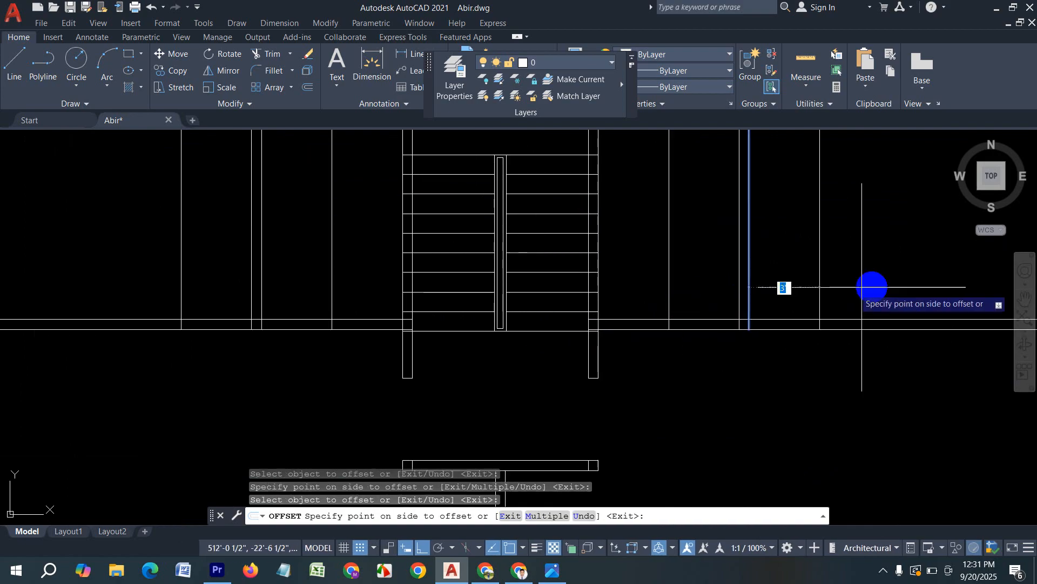
pyautogui.click(866, 287)
pyautogui.press('Escape')
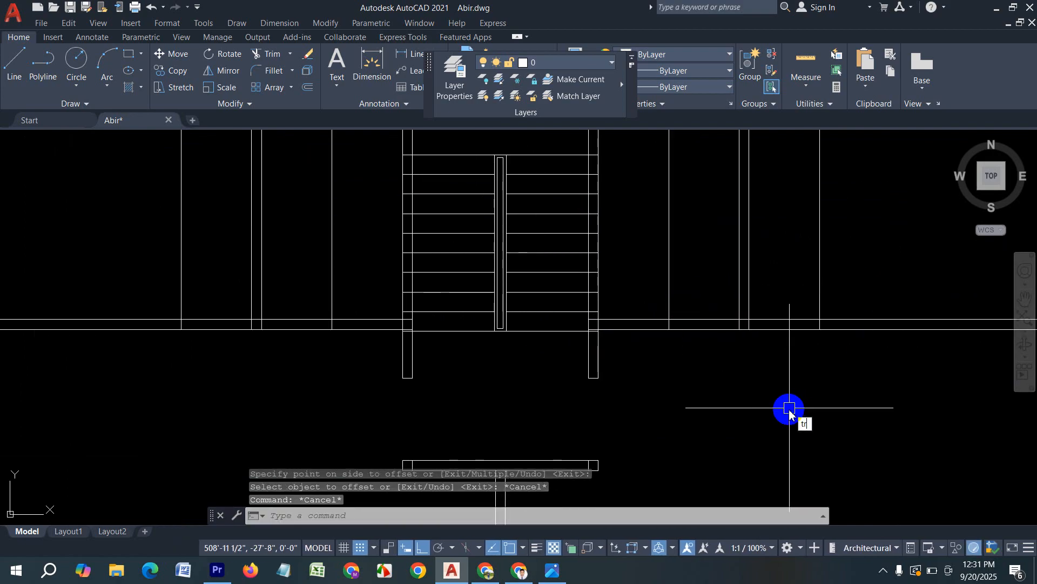
# Trim openings in the cross wall on both sides of the right partition, and trim away the offset lines above them.
pyautogui.write('tr')
pyautogui.press('Return')
pyautogui.click(796, 394)
pyautogui.click(784, 311)
pyautogui.click(722, 388)
pyautogui.click(719, 293)
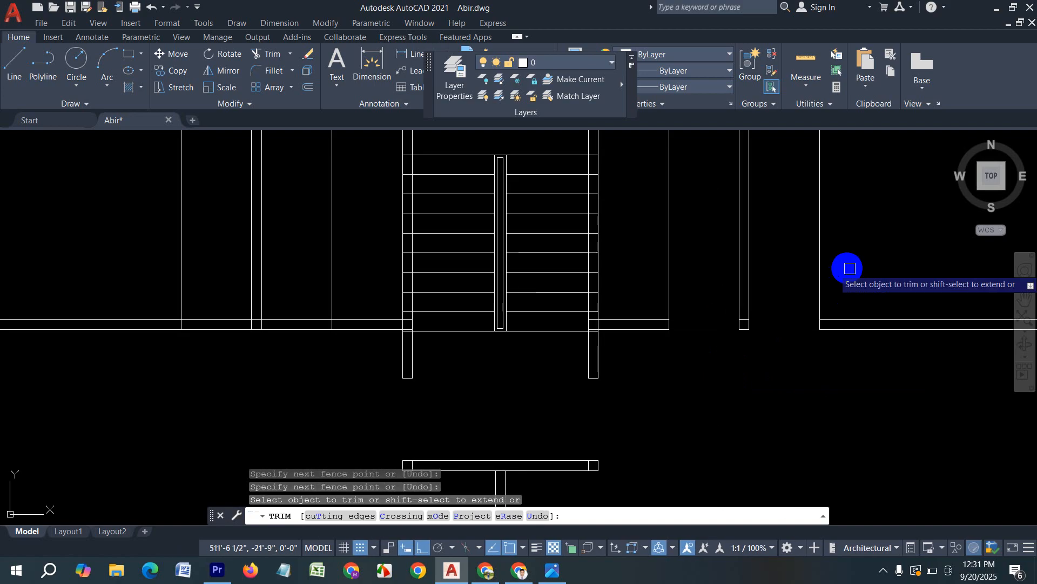
pyautogui.click(850, 267)
pyautogui.click(796, 259)
pyautogui.click(708, 273)
pyautogui.click(667, 264)
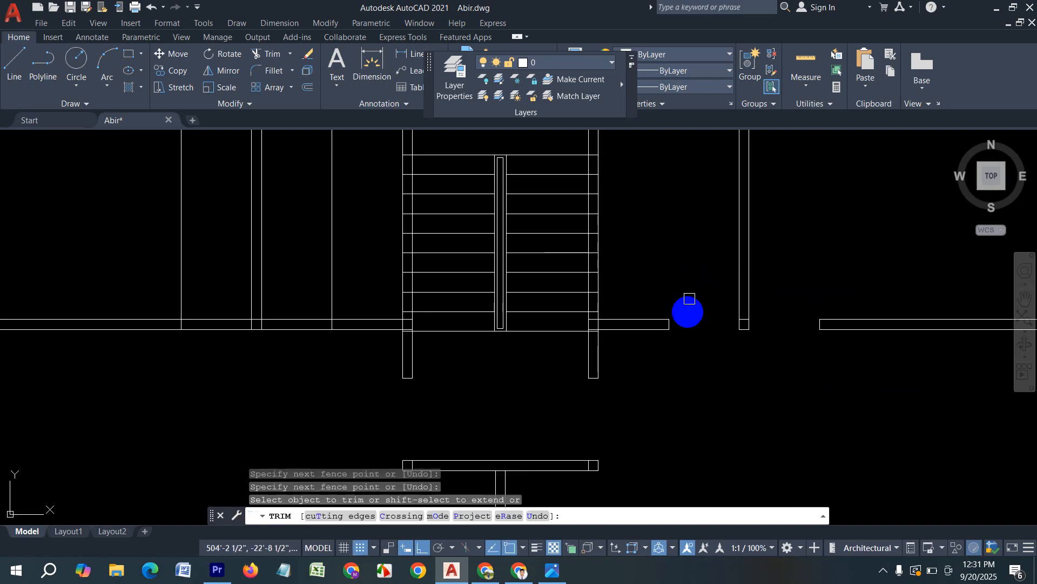
# Trim openings in the cross wall on both sides of the left partition, and trim away the offset lines above them.
pyautogui.scroll(-5, 673, 346)
pyautogui.scroll(3, 500, 288)
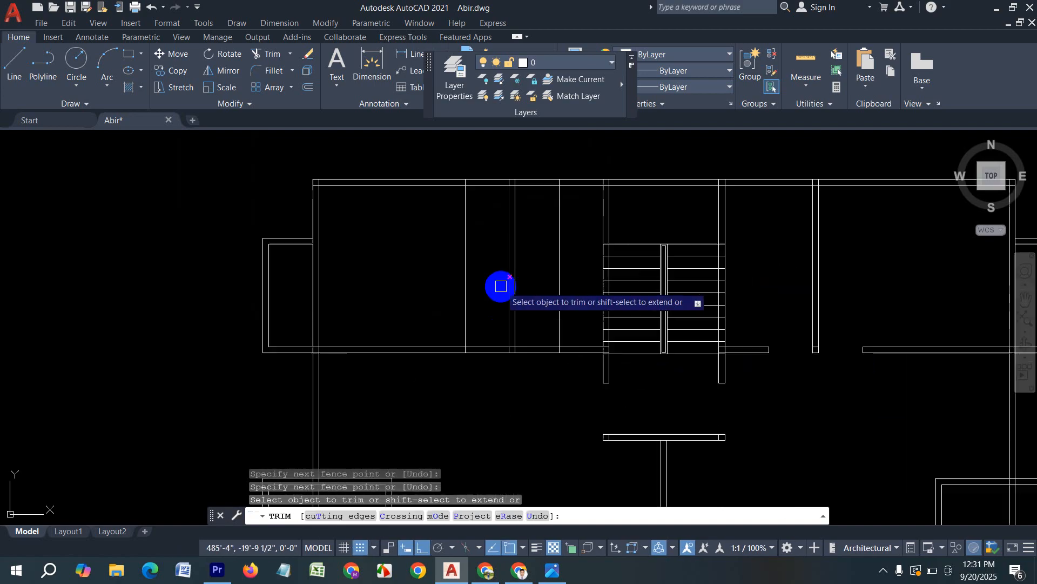
pyautogui.click(545, 364)
pyautogui.click(534, 333)
pyautogui.click(490, 374)
pyautogui.click(479, 312)
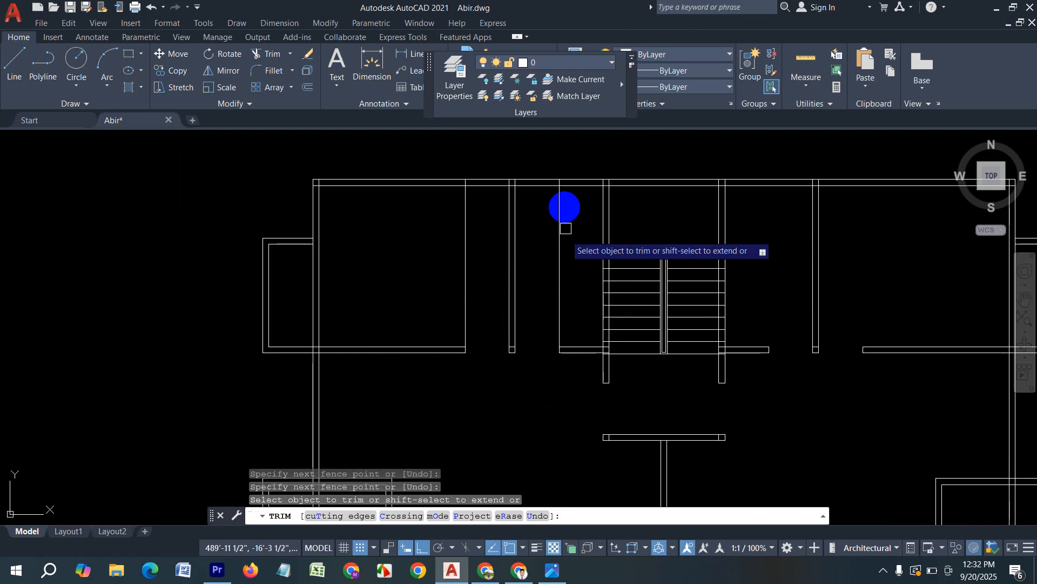
pyautogui.click(567, 288)
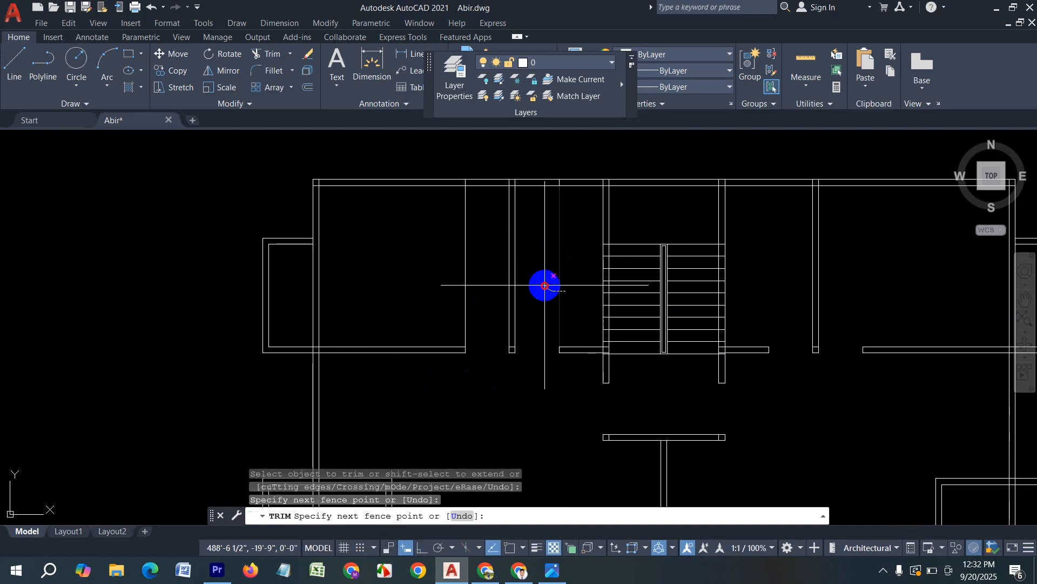
pyautogui.click(535, 285)
pyautogui.click(484, 282)
pyautogui.click(450, 280)
pyautogui.press('Return')
pyautogui.scroll(-2, 319, 278)
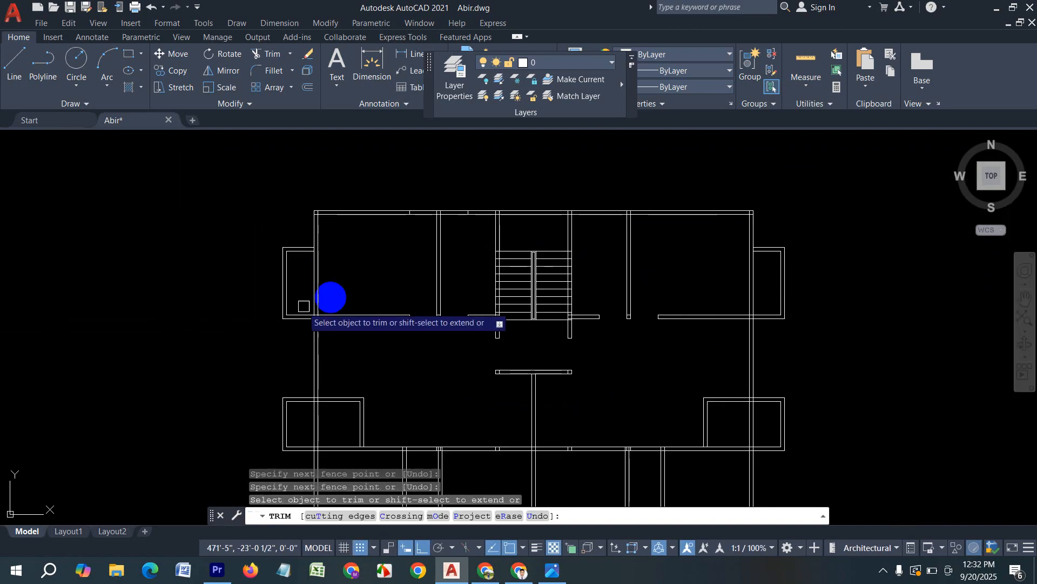
pyautogui.scroll(2, 786, 326)
pyautogui.scroll(4, 708, 312)
pyautogui.press('Escape')
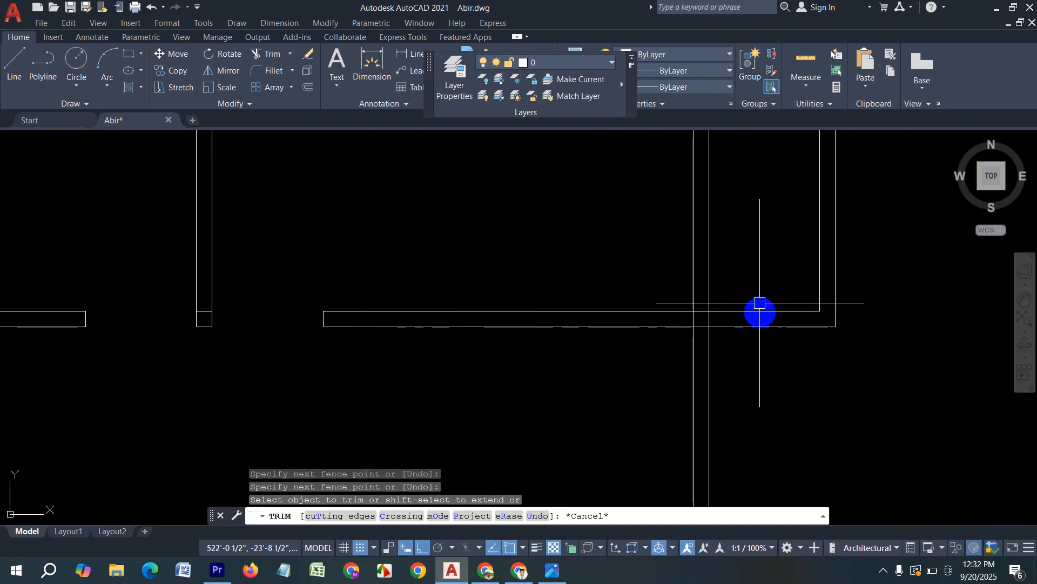
# Offset the lower inner wall line of the upper-right and upper-left projections 2'6" upward.
pyautogui.click(758, 309)
pyautogui.press('Escape')
pyautogui.write('o')
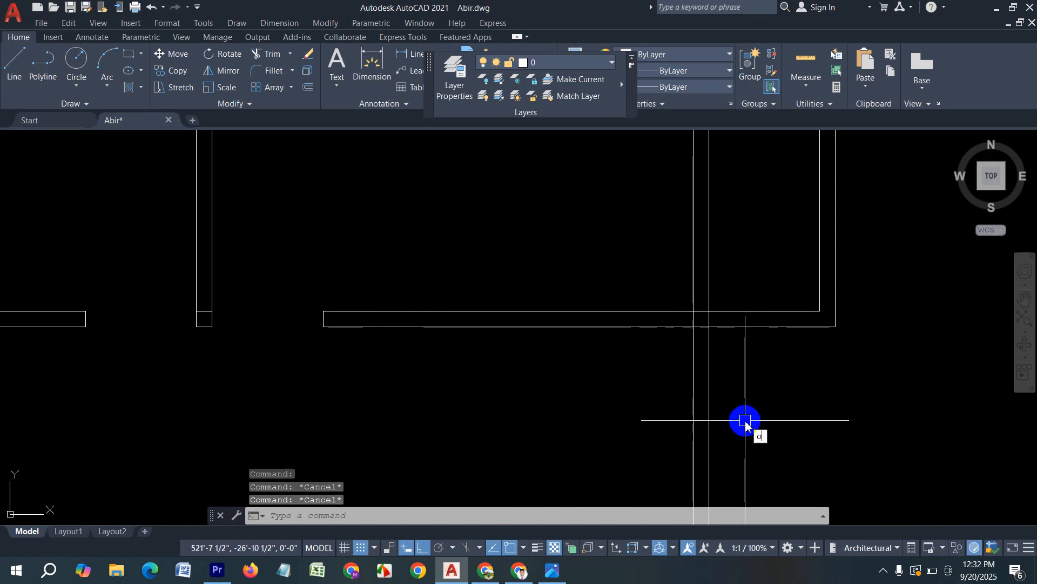
pyautogui.press('Return')
pyautogui.write("2'6")
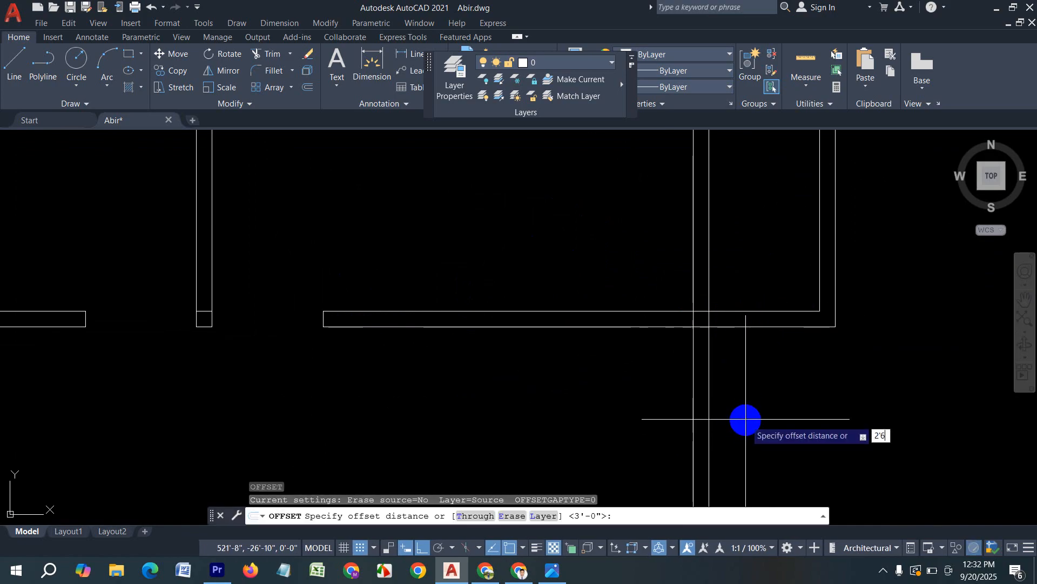
pyautogui.press('Return')
pyautogui.click(766, 310)
pyautogui.click(753, 266)
pyautogui.scroll(-3, 759, 306)
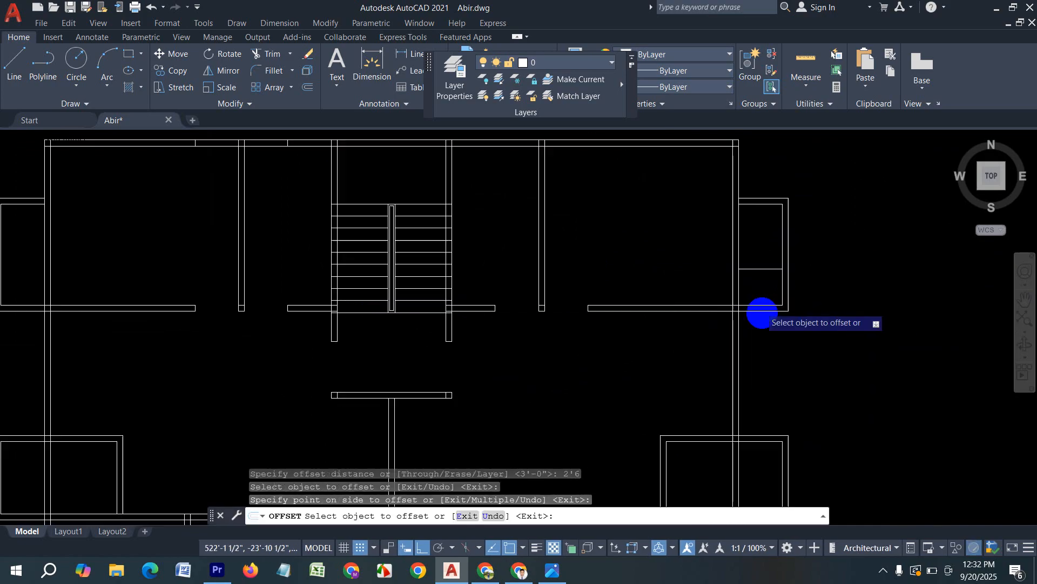
pyautogui.scroll(5, 346, 304)
pyautogui.click(171, 304)
pyautogui.click(197, 194)
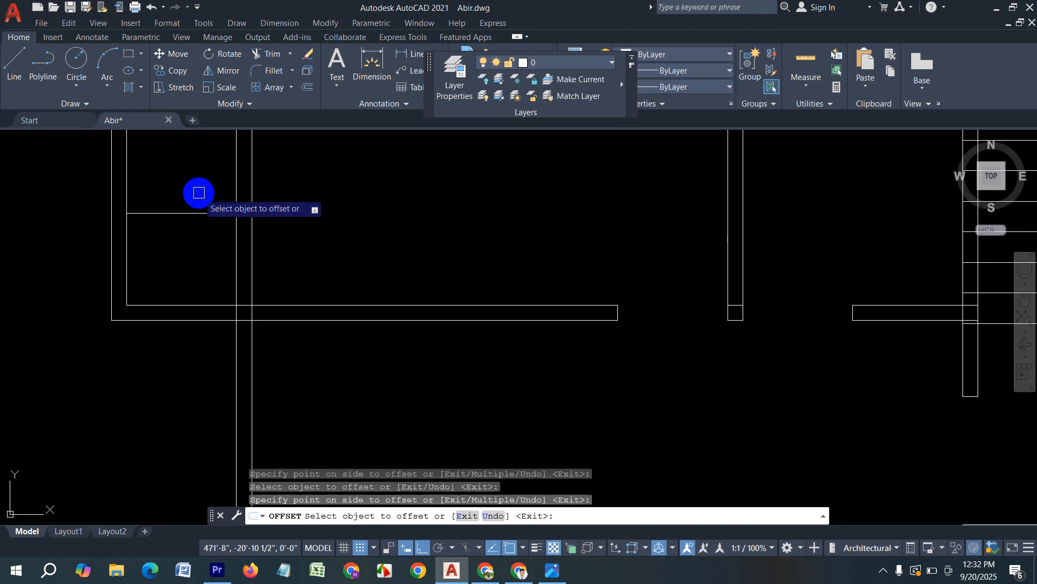
pyautogui.press('Escape')
pyautogui.press('Escape')
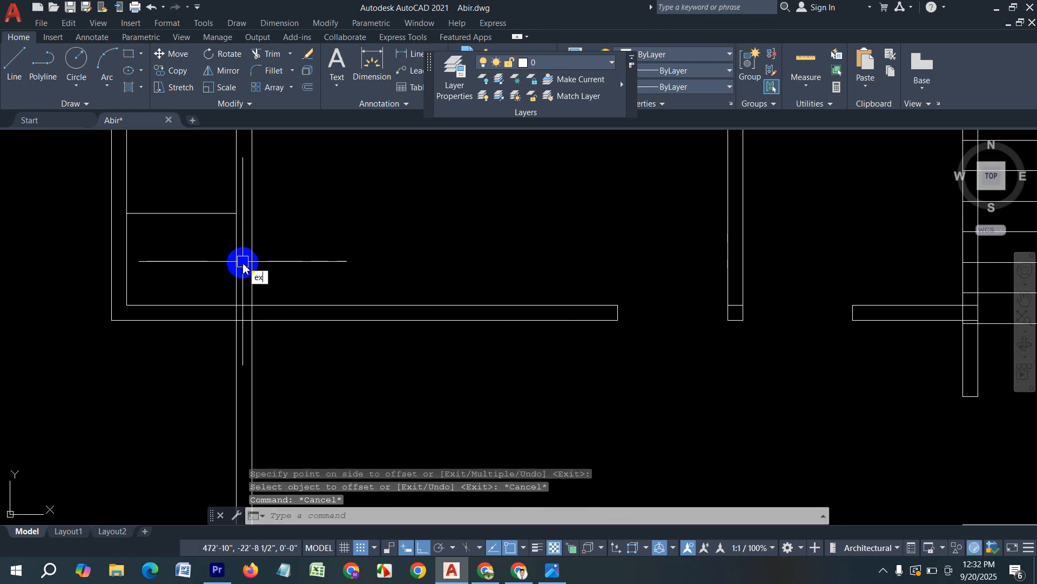
# Extend the offset lines in both upper projections through the exterior walls to their inner lines.
pyautogui.write('ex')
pyautogui.press('Return')
pyautogui.click(176, 239)
pyautogui.click(162, 181)
pyautogui.scroll(-5, 216, 257)
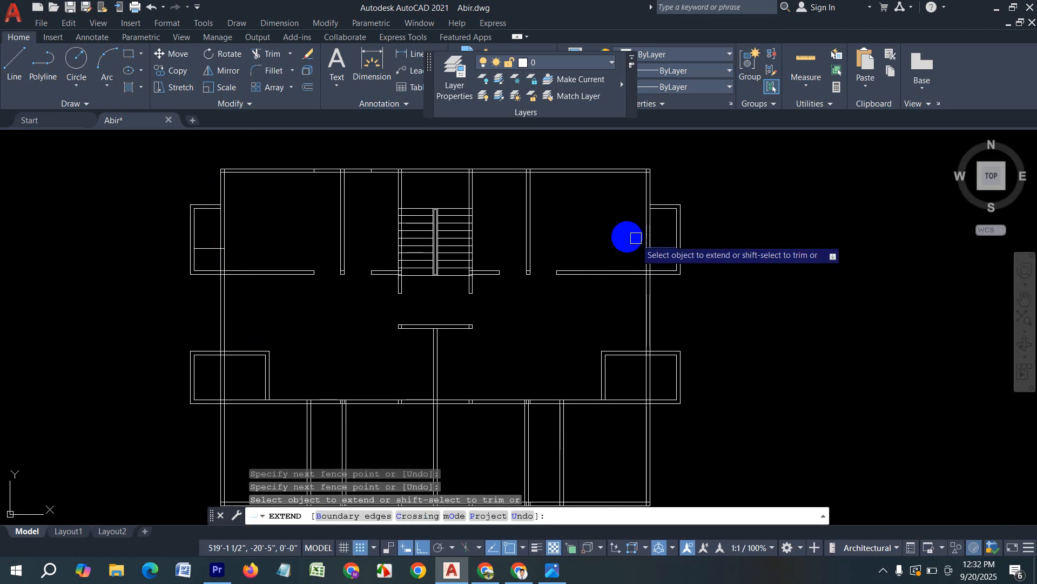
pyautogui.scroll(3, 637, 236)
pyautogui.click(682, 262)
pyautogui.press('Escape')
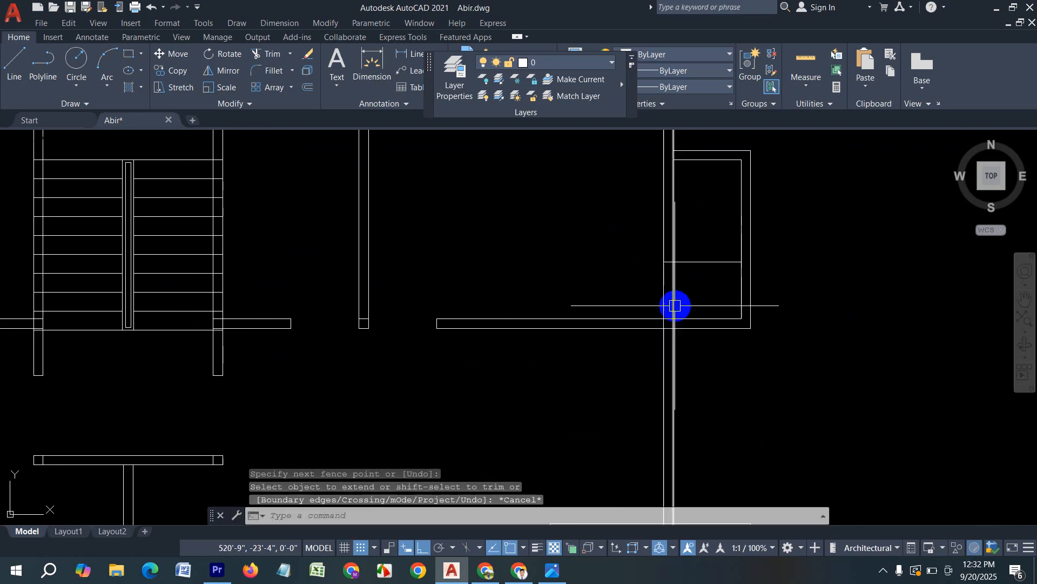
# Trim the double wall lines between the cross line and lower wall in both small side rooms to form openings.
pyautogui.press('Return')
pyautogui.click(695, 287)
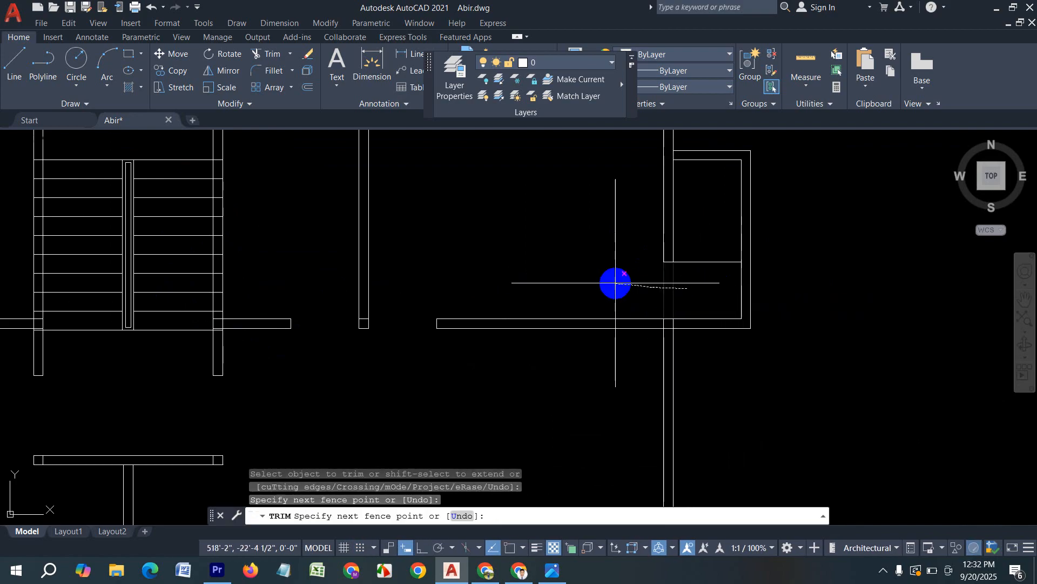
pyautogui.click(614, 283)
pyautogui.scroll(-3, 759, 251)
pyautogui.scroll(3, 484, 256)
pyautogui.click(483, 253)
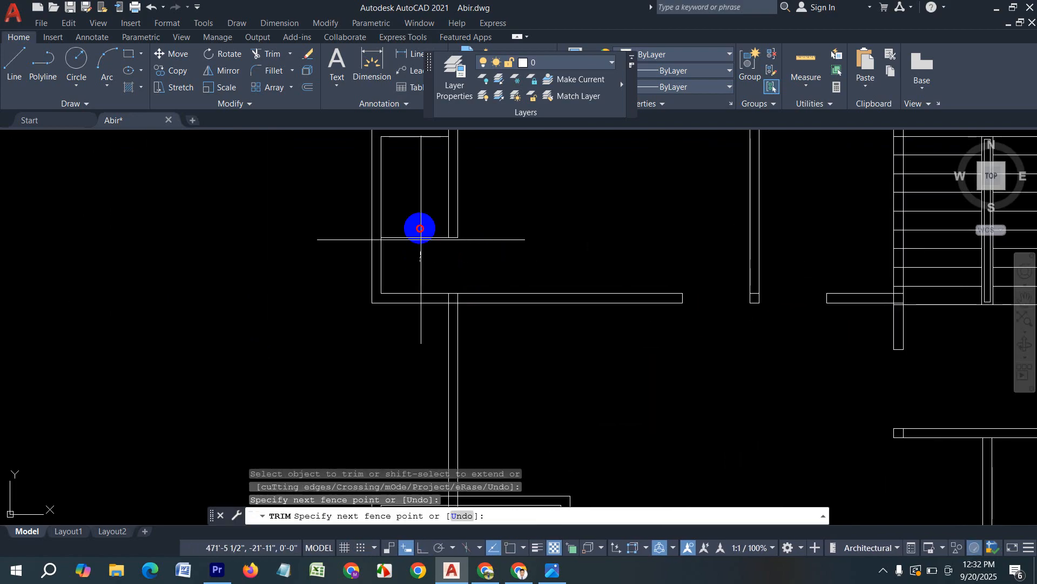
# Trim the leftover cross line inside both small side rooms, keeping only the caps at the wall ends.
pyautogui.click(419, 229)
pyautogui.scroll(-5, 299, 290)
pyautogui.scroll(1, 574, 272)
pyautogui.scroll(2, 577, 272)
pyautogui.click(709, 286)
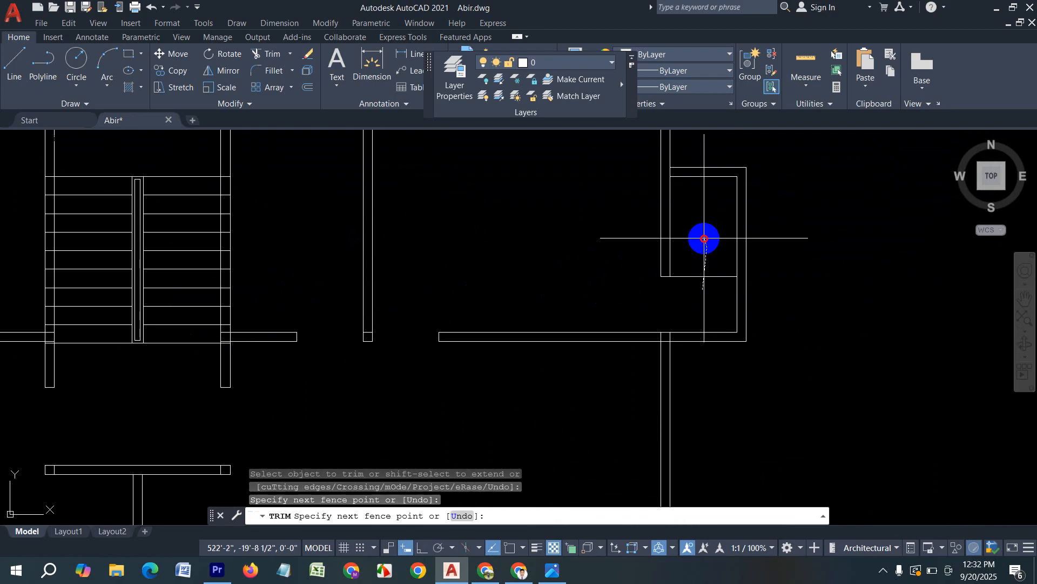
pyautogui.click(706, 238)
pyautogui.scroll(-3, 695, 213)
pyautogui.scroll(3, 541, 321)
pyautogui.press('Escape')
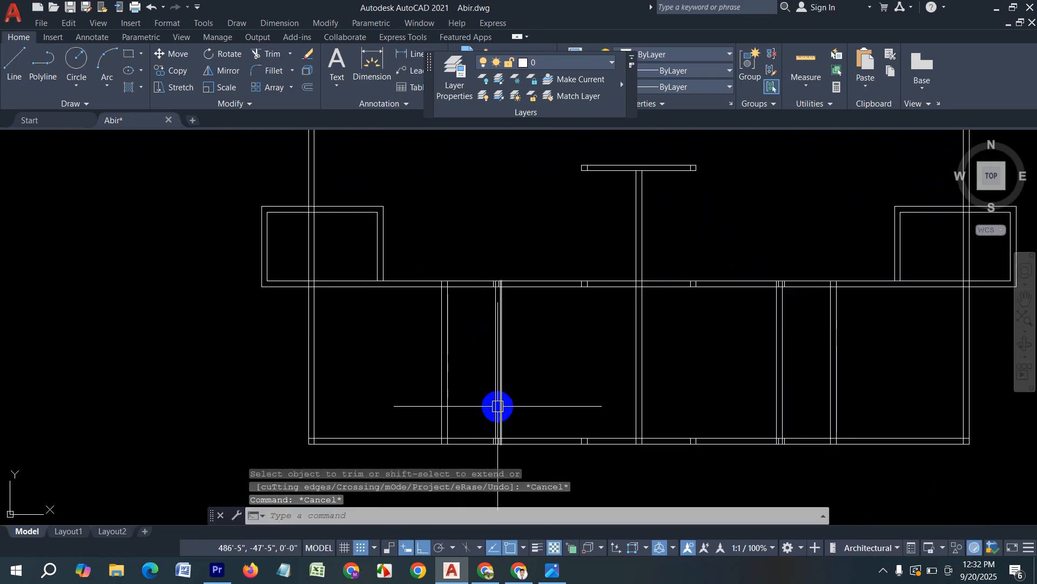
# Draw a horizontal line along the bottom wall's inner edge, spanning the narrow room left of the central wall.
pyautogui.write('l')
pyautogui.press('Return')
pyautogui.scroll(3, 498, 410)
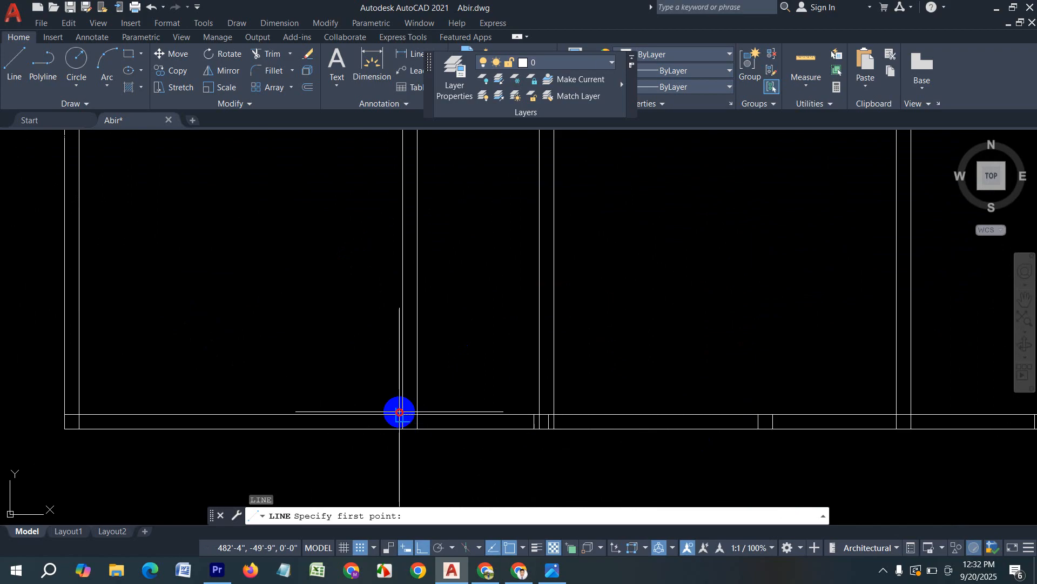
pyautogui.click(399, 413)
pyautogui.click(554, 413)
pyautogui.press('Return')
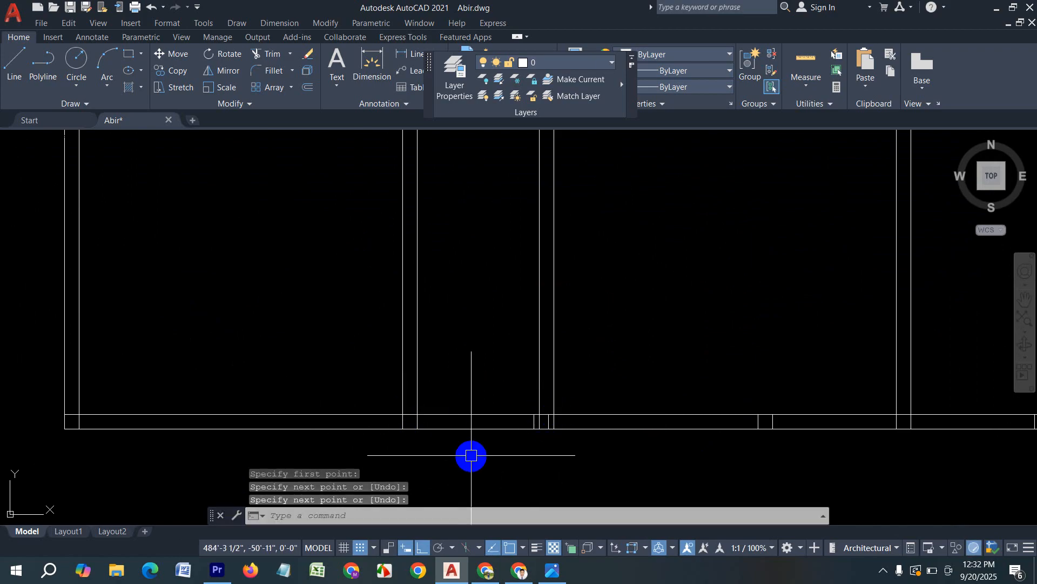
# Offset the new horizontal line 7' upward into the left narrow room.
pyautogui.press('Return')
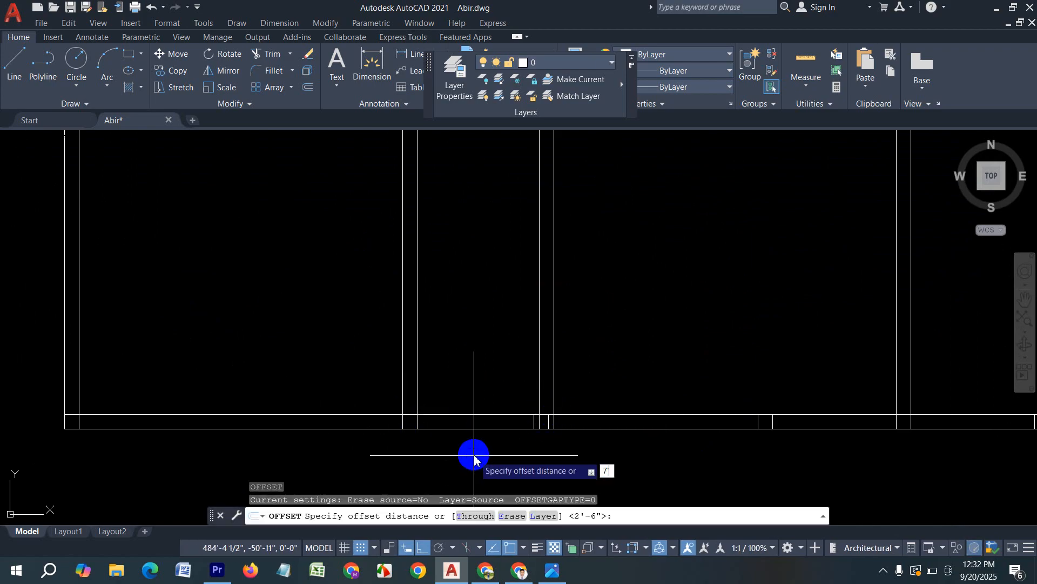
pyautogui.press('Return')
pyautogui.click(473, 415)
pyautogui.click(475, 349)
pyautogui.scroll(-3, 511, 342)
# Offset the cross line in the left narrow room 5" upward to form a double-line partition.
pyautogui.press('Return')
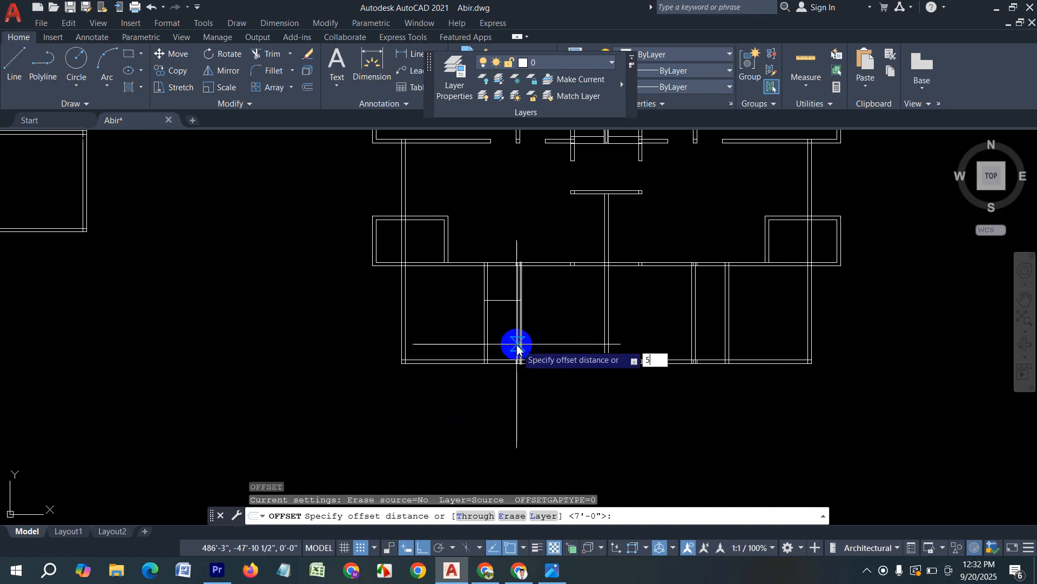
pyautogui.press('Return')
pyautogui.scroll(3, 503, 304)
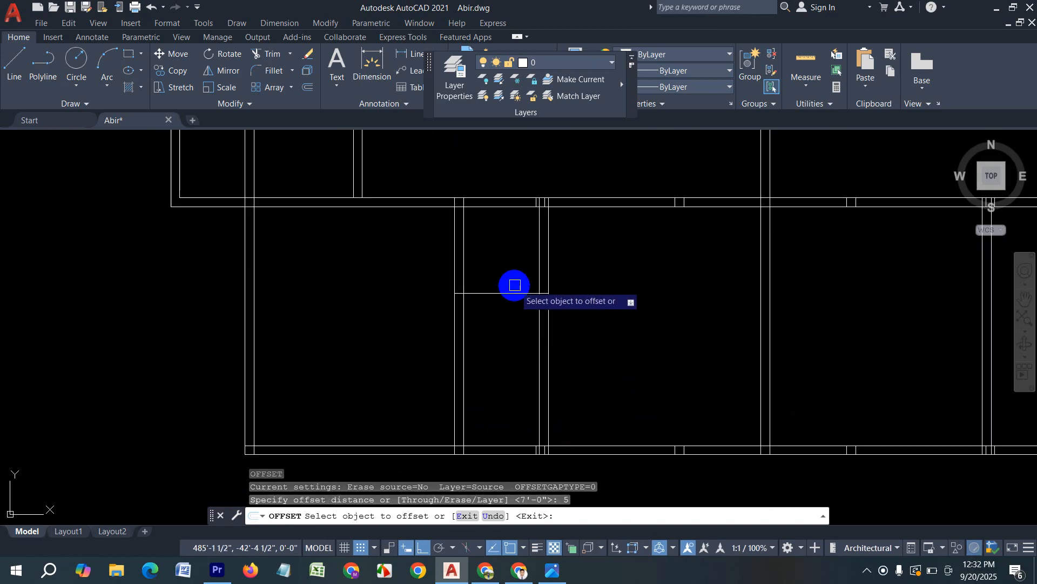
pyautogui.scroll(-2, 510, 296)
pyautogui.press('Escape')
# Copy the two partition lines from the left narrow room to the matching position in the right narrow room.
pyautogui.click(497, 283)
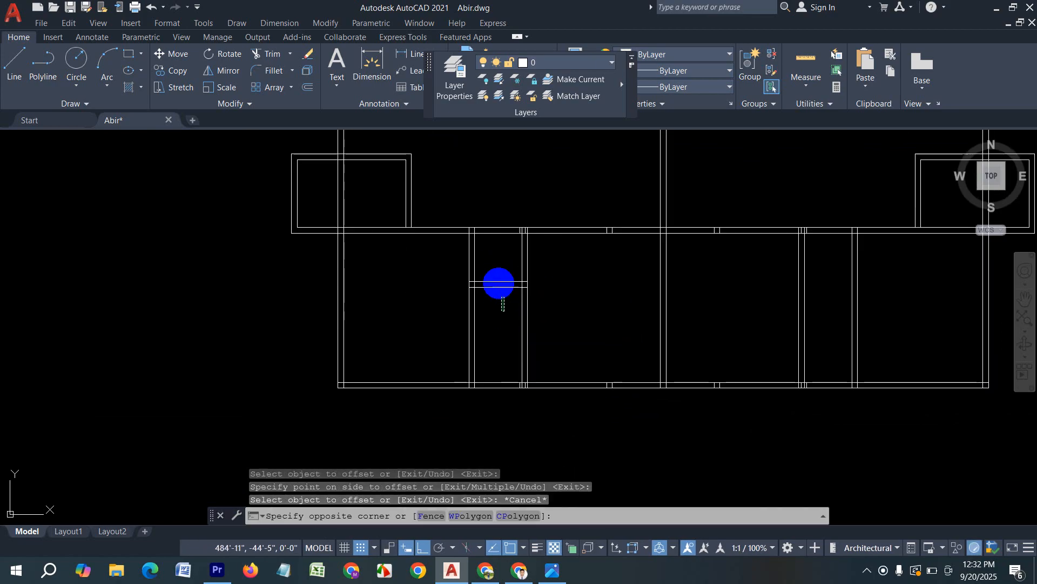
pyautogui.click(497, 276)
pyautogui.write('co')
pyautogui.press('Return')
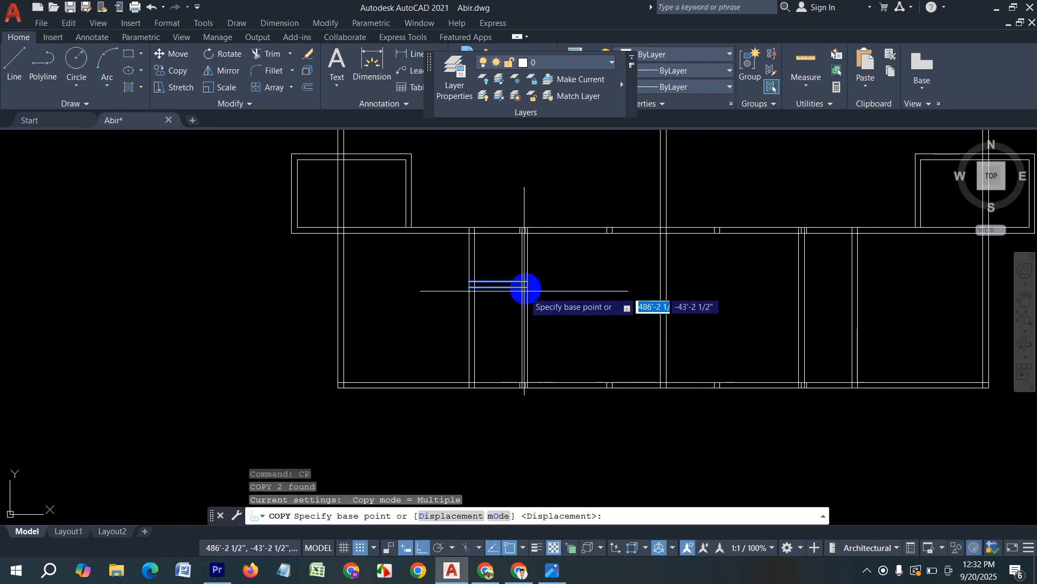
pyautogui.scroll(2, 534, 280)
pyautogui.click(523, 282)
pyautogui.scroll(-4, 528, 280)
pyautogui.scroll(2, 737, 287)
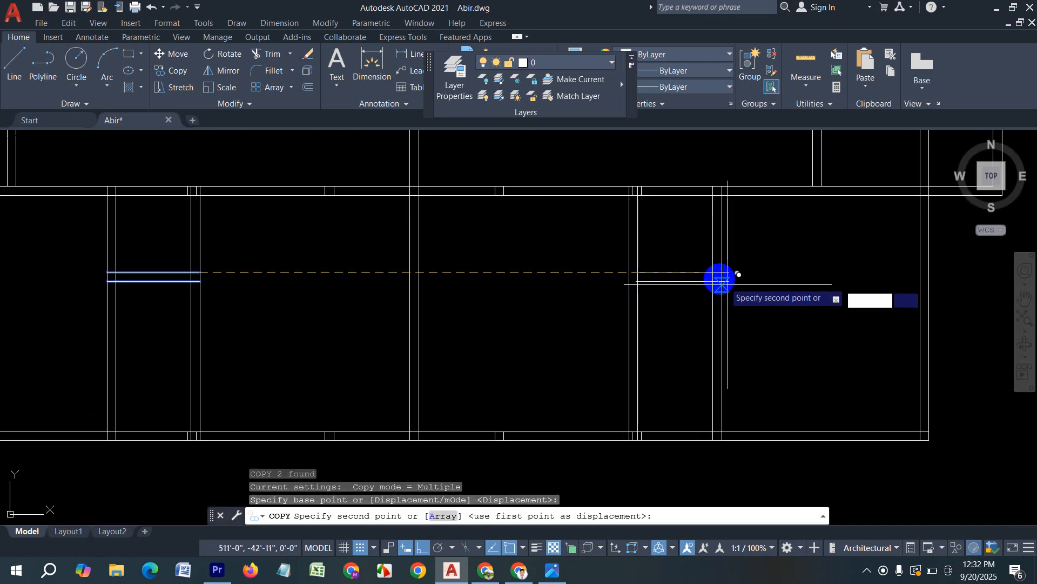
pyautogui.click(721, 276)
pyautogui.scroll(-2, 722, 276)
pyautogui.press('Escape')
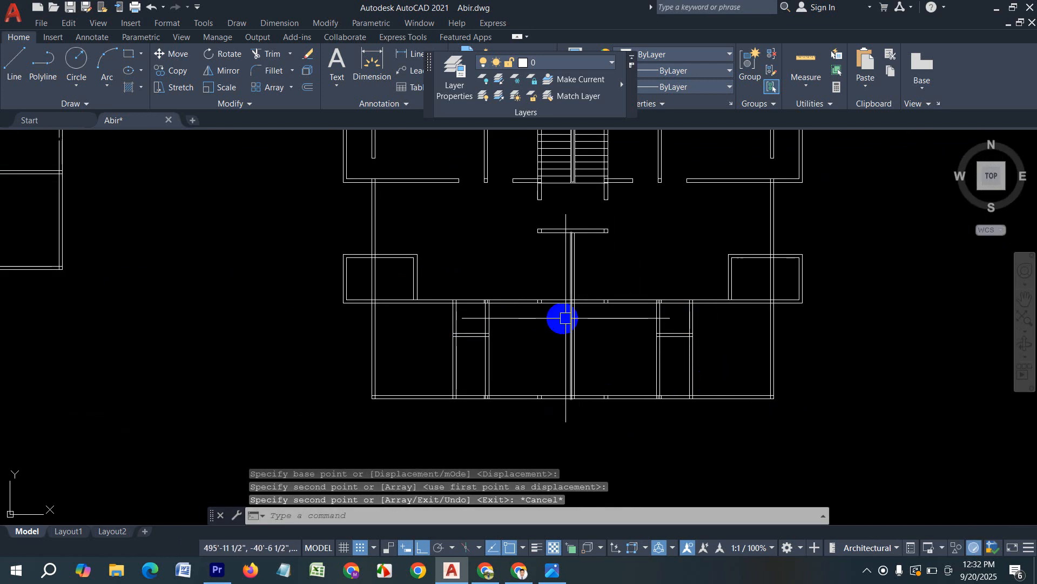
pyautogui.scroll(2, 565, 318)
pyautogui.press('Escape')
pyautogui.press('Escape')
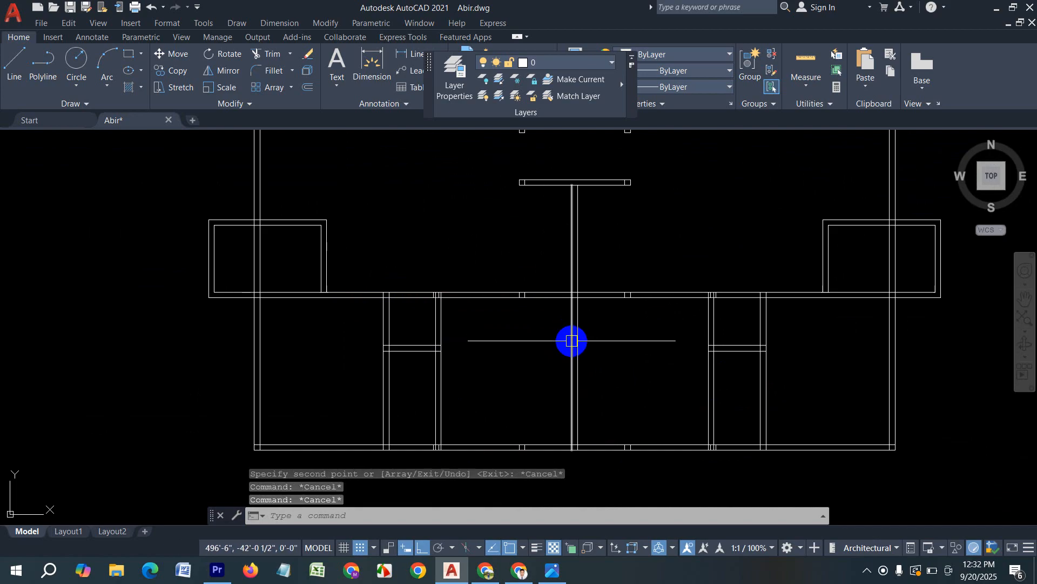
# Offset the outer faces of the left narrow room's two side walls 3' outward as door guides.
pyautogui.press('Return')
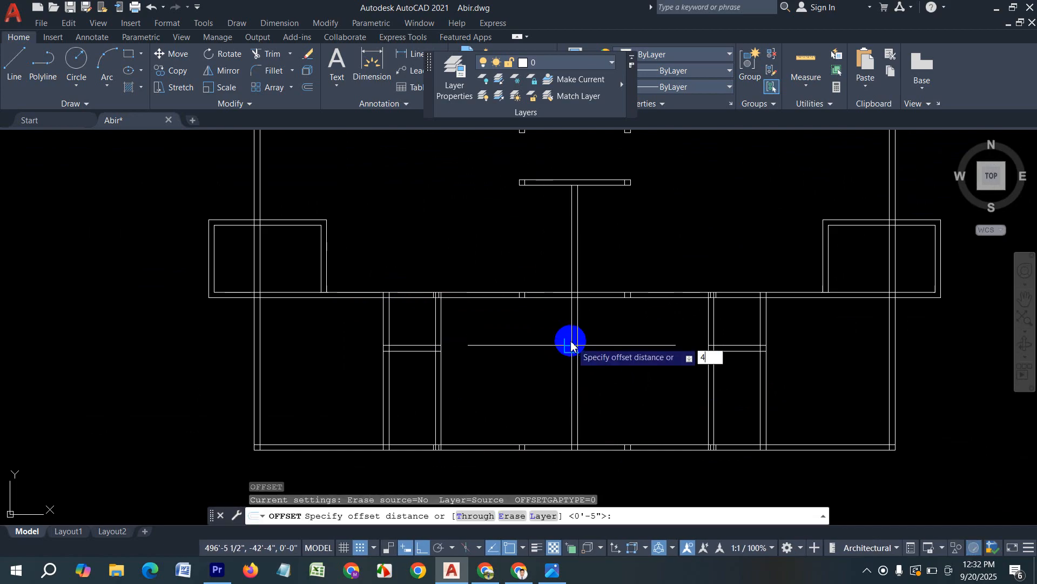
pyautogui.write("3'")
pyautogui.press('Return')
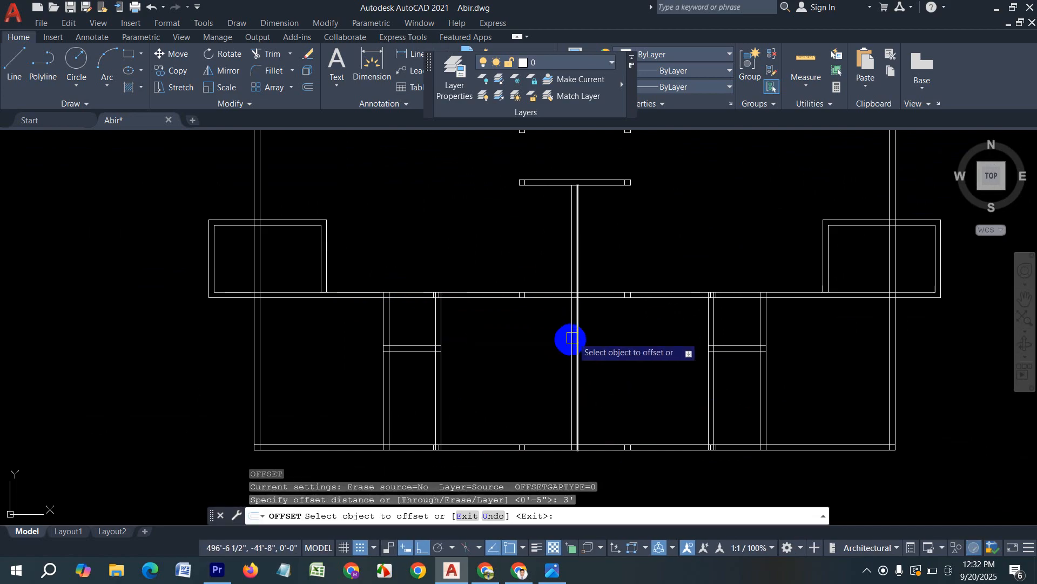
pyautogui.scroll(4, 572, 338)
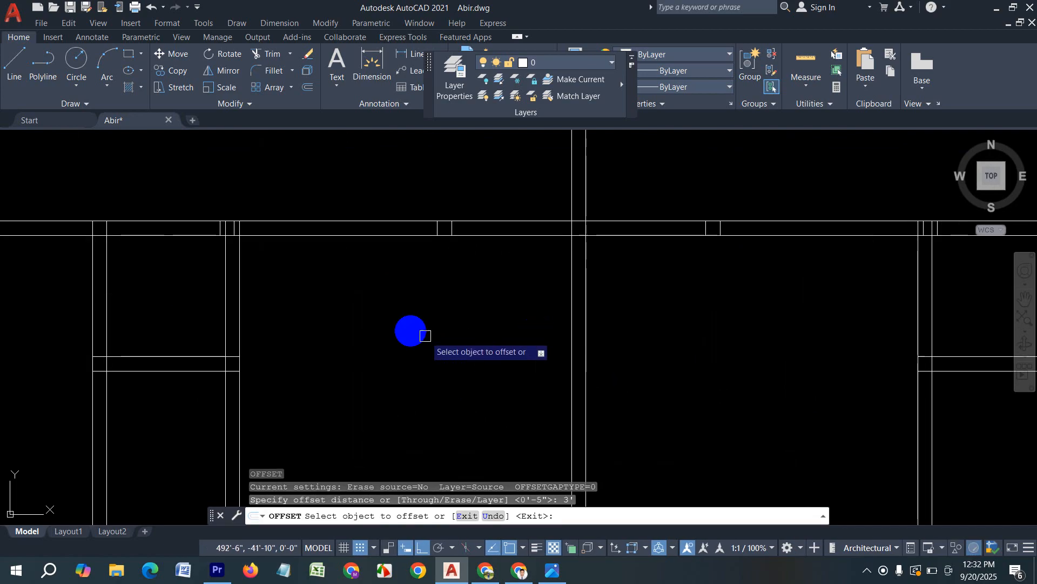
pyautogui.click(240, 300)
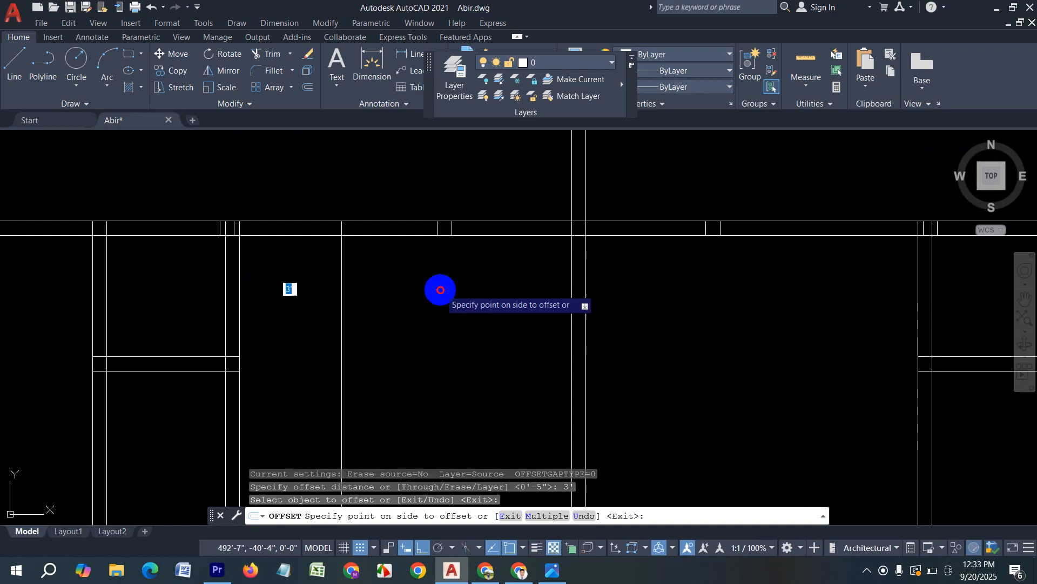
pyautogui.click(441, 291)
pyautogui.scroll(-5, 378, 292)
pyautogui.scroll(3, 330, 299)
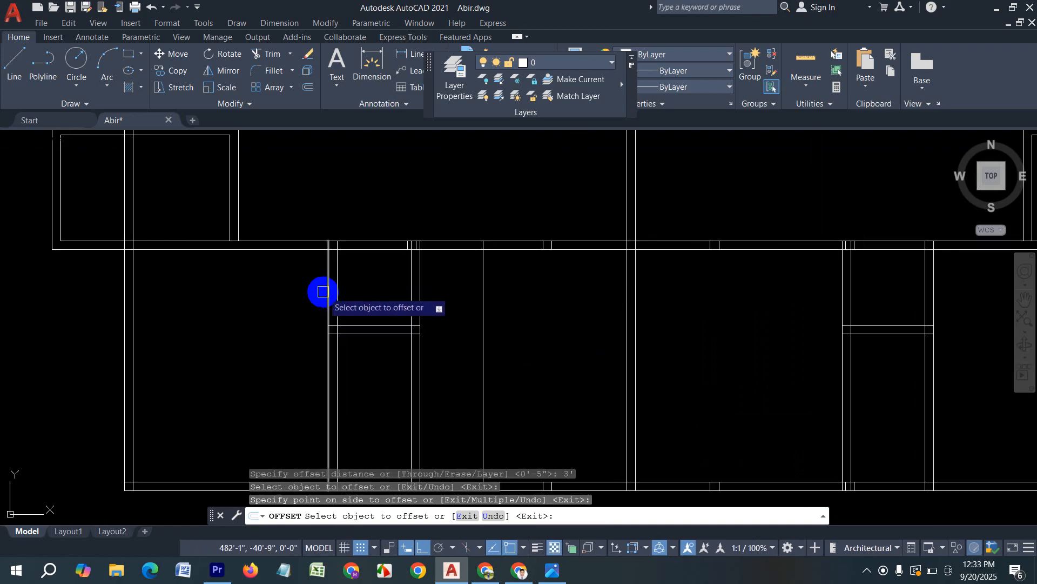
pyautogui.click(323, 292)
pyautogui.click(279, 296)
pyautogui.scroll(-3, 670, 296)
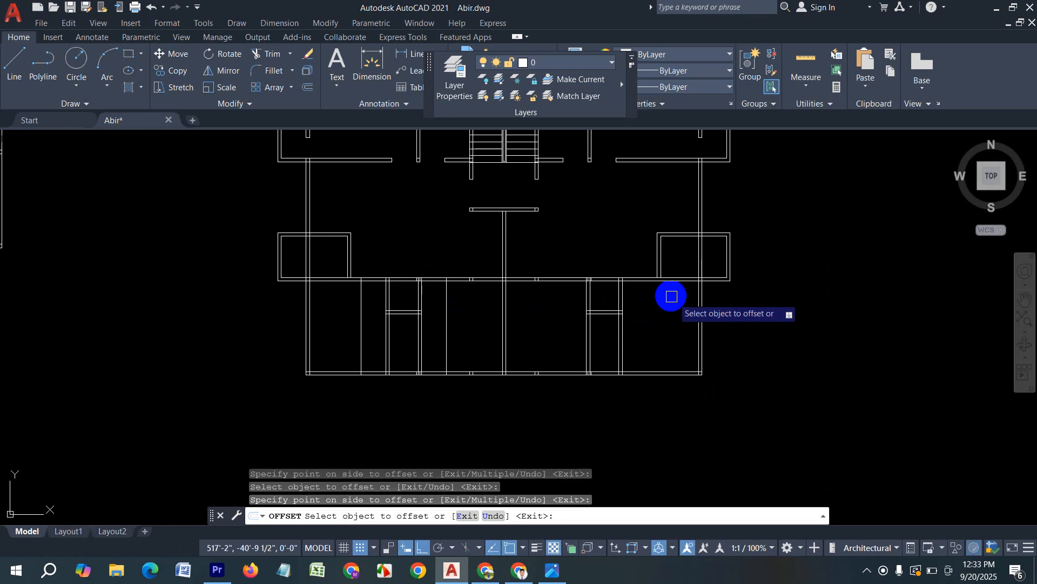
# Offset the outer faces of the right narrow room's two side walls 3' outward as door guides.
pyautogui.scroll(1, 504, 317)
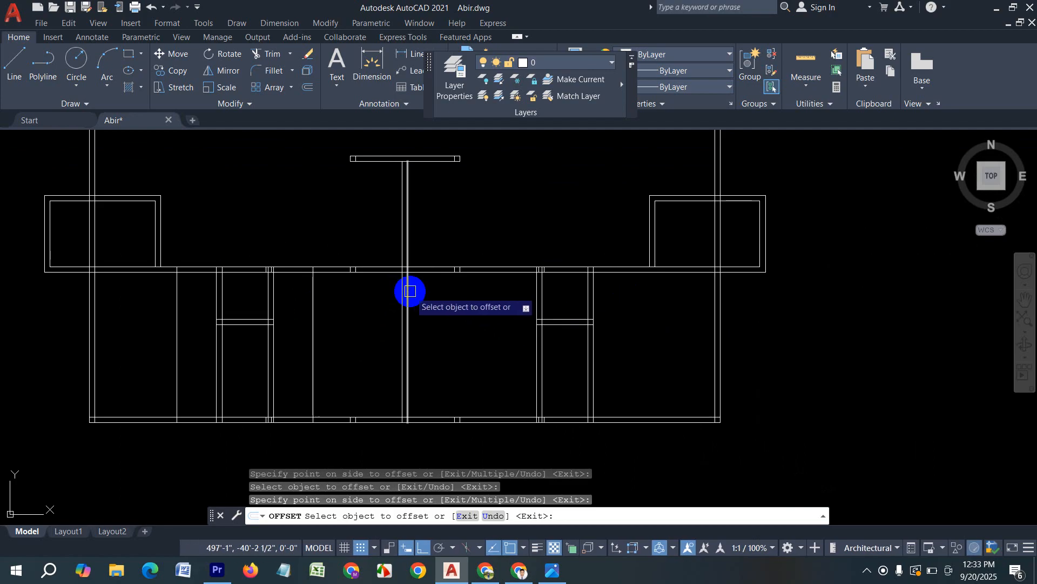
pyautogui.scroll(3, 616, 278)
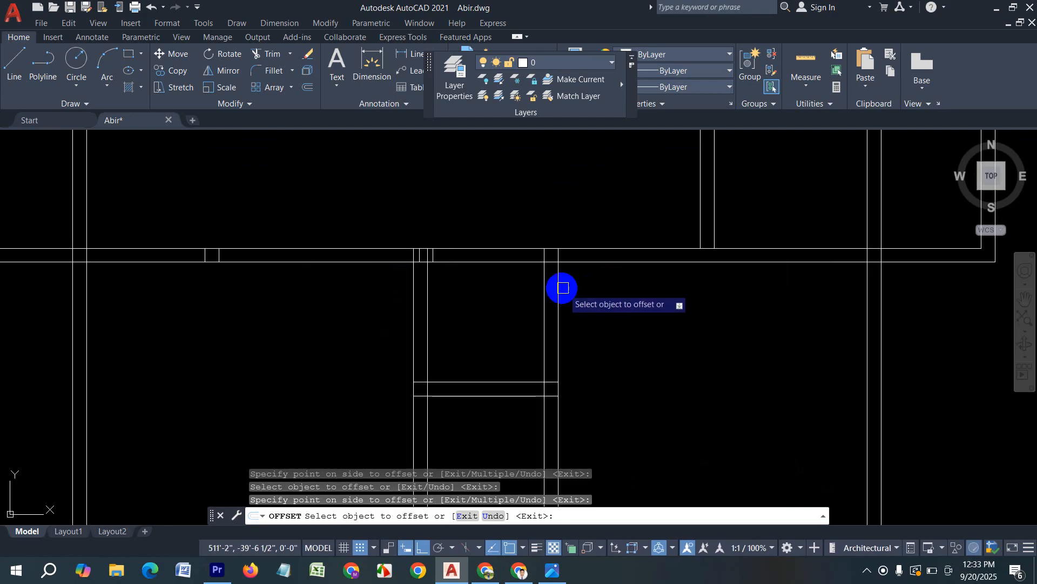
pyautogui.click(563, 288)
pyautogui.click(706, 294)
pyautogui.click(411, 295)
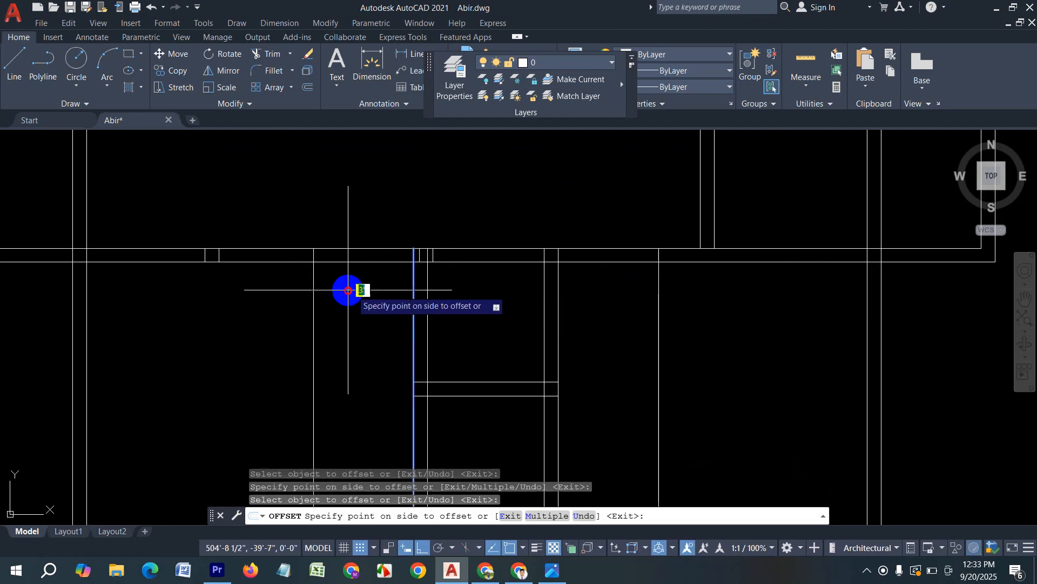
pyautogui.click(347, 290)
pyautogui.scroll(-3, 592, 283)
pyautogui.press('Escape')
pyautogui.press('Escape')
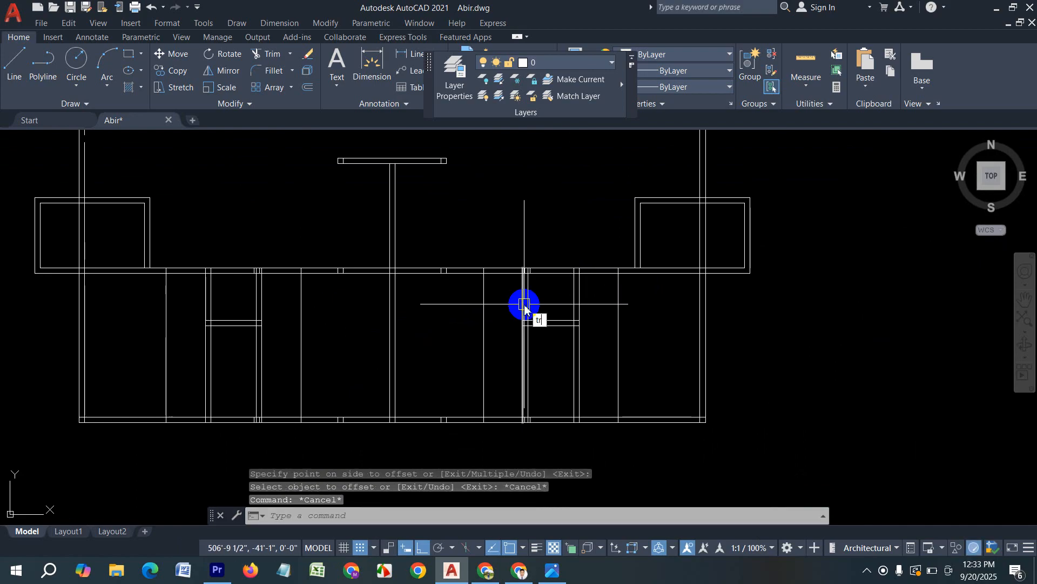
# Trim the horizontal wall into door openings on both sides of the right narrow room and remove the guide lines.
pyautogui.write('tr')
pyautogui.press('Return')
pyautogui.moveTo(509, 260); pyautogui.dragTo(505, 295)
pyautogui.moveTo(601, 251); pyautogui.dragTo(603, 313)
pyautogui.scroll(2, 564, 292)
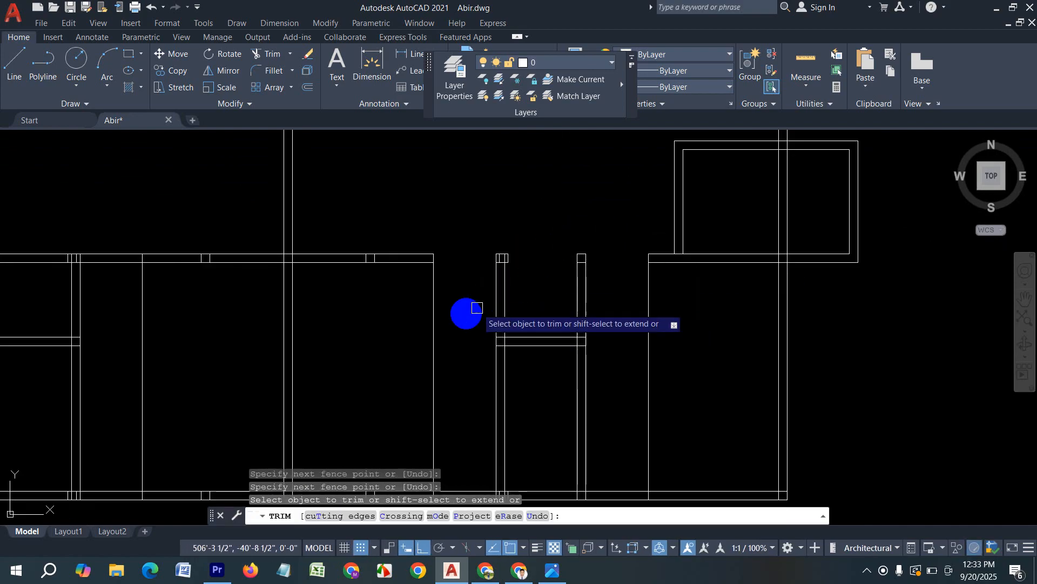
pyautogui.moveTo(472, 346); pyautogui.dragTo(412, 348)
pyautogui.moveTo(685, 335); pyautogui.dragTo(624, 299)
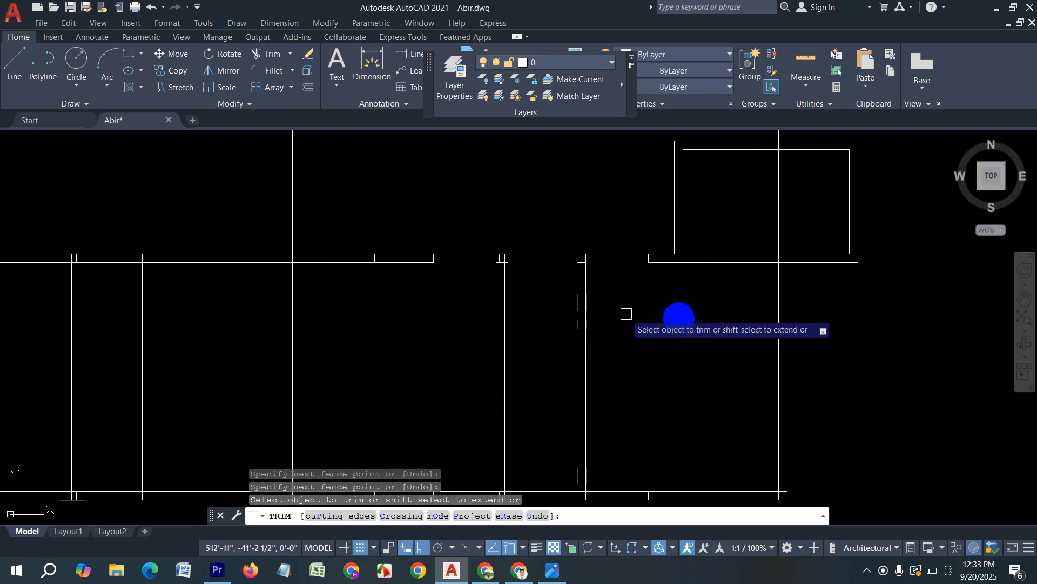
# Trim the horizontal wall into door openings on both sides of the left narrow room and remove the guide lines.
pyautogui.scroll(-3, 465, 308)
pyautogui.scroll(4, 386, 310)
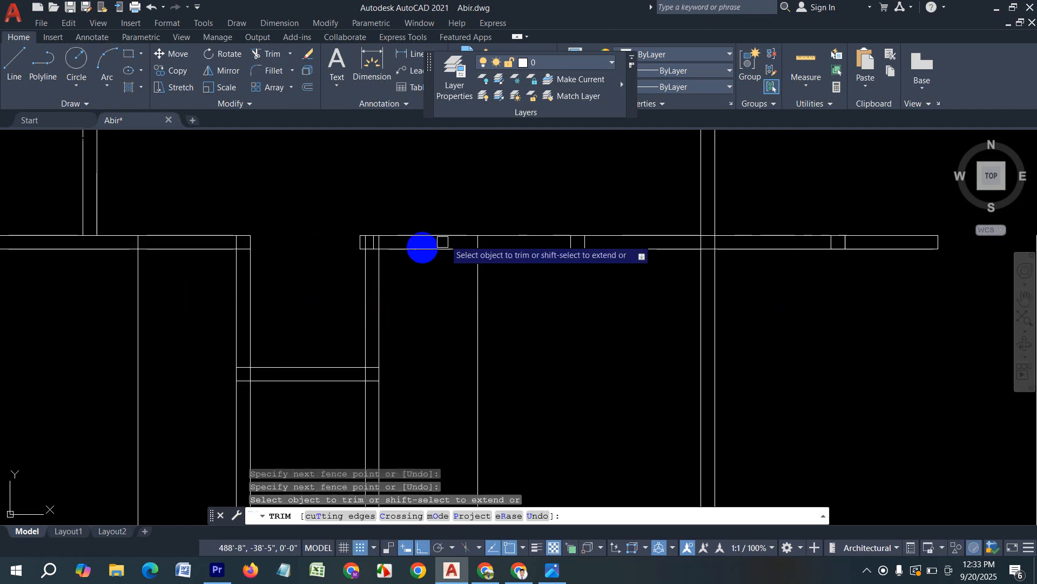
pyautogui.click(427, 284)
pyautogui.click(430, 201)
pyautogui.click(494, 292)
pyautogui.click(428, 292)
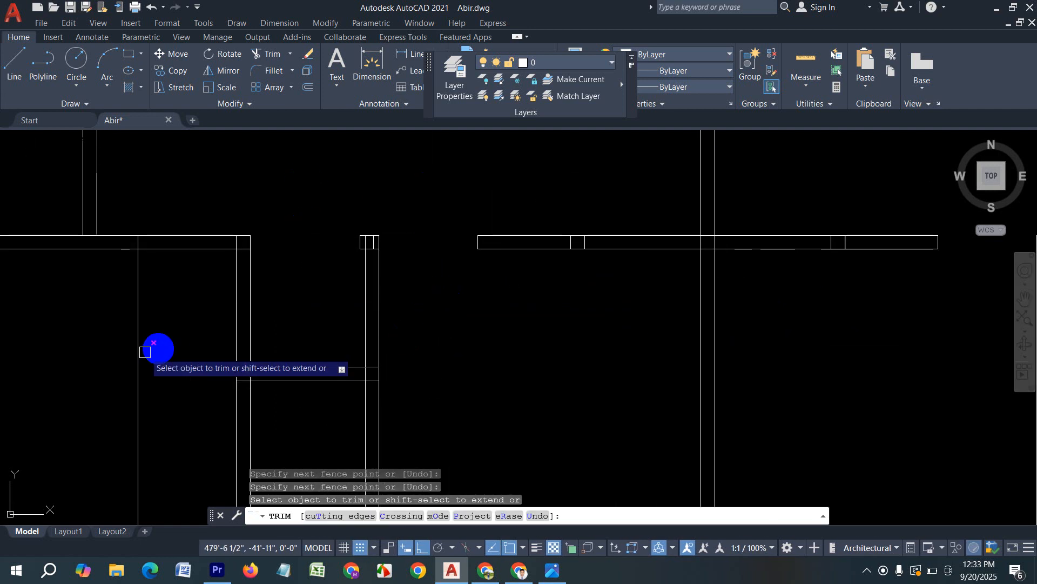
pyautogui.click(145, 350)
pyautogui.click(104, 323)
pyautogui.click(203, 195)
pyautogui.click(202, 309)
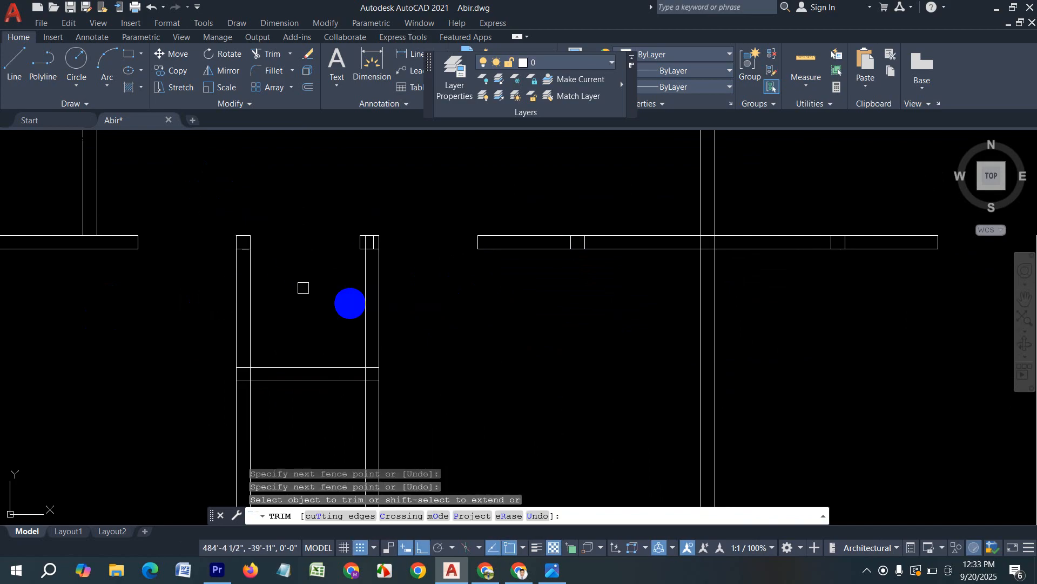
pyautogui.scroll(-3, 451, 312)
pyautogui.scroll(2, 431, 322)
pyautogui.press('Escape')
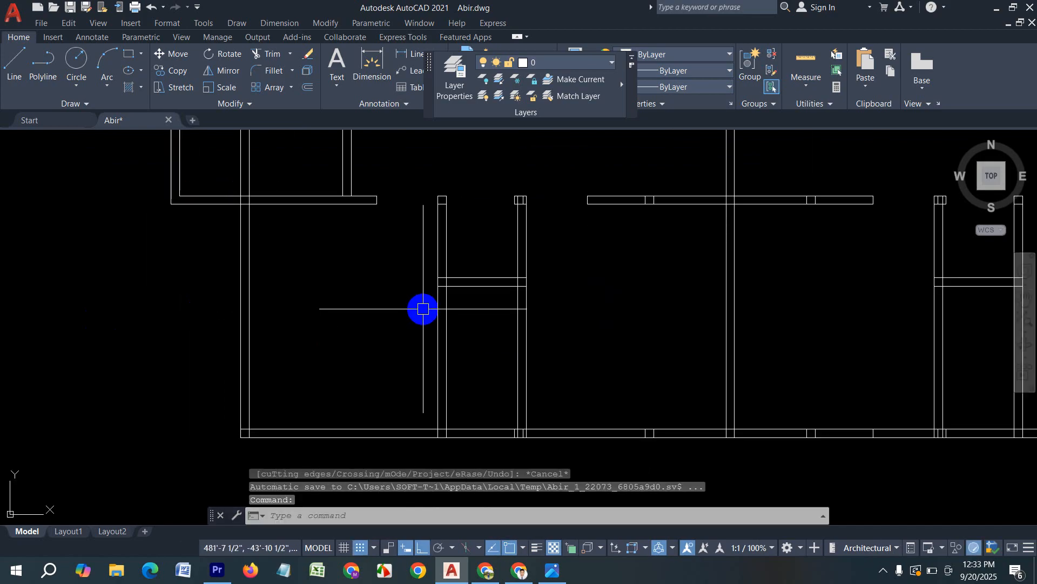
# Draw a 2'6" line along the left room partition's upper edge from the left wall's inner face, continuing down to its lower edge.
pyautogui.write('l')
pyautogui.press('Return')
pyautogui.scroll(5, 446, 277)
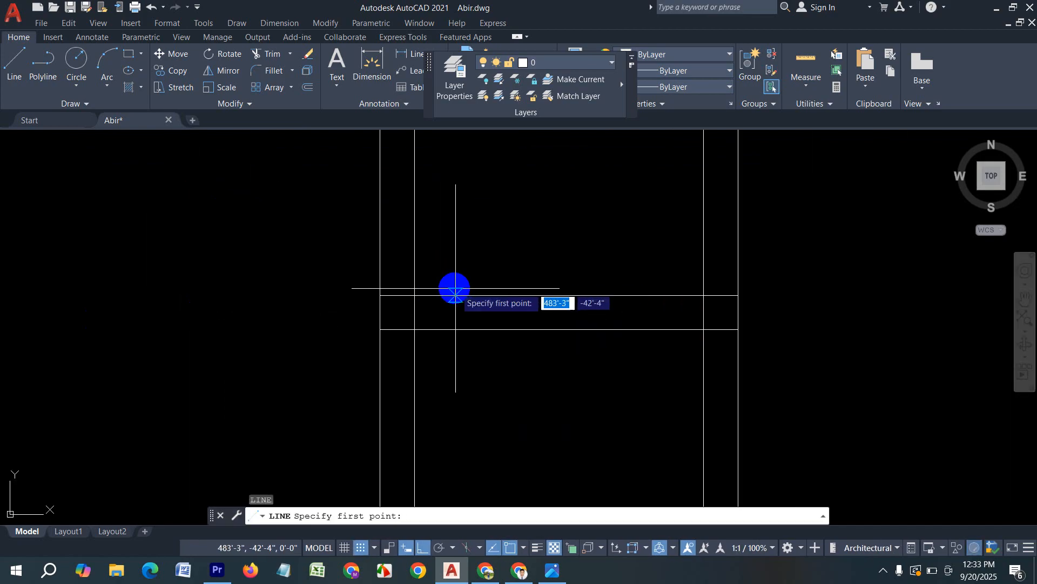
pyautogui.click(414, 299)
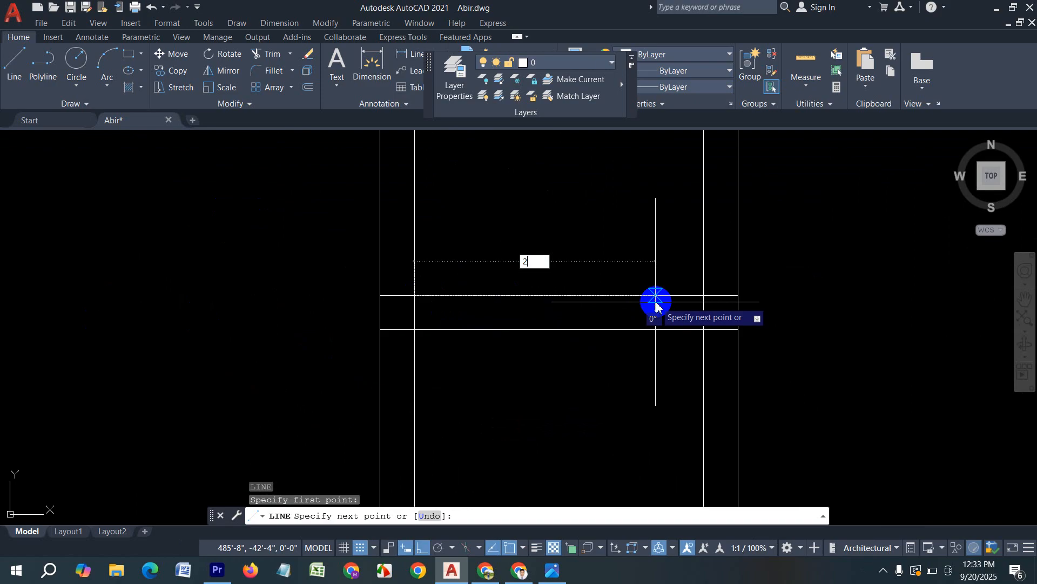
pyautogui.write("2'6")
pyautogui.press('Return')
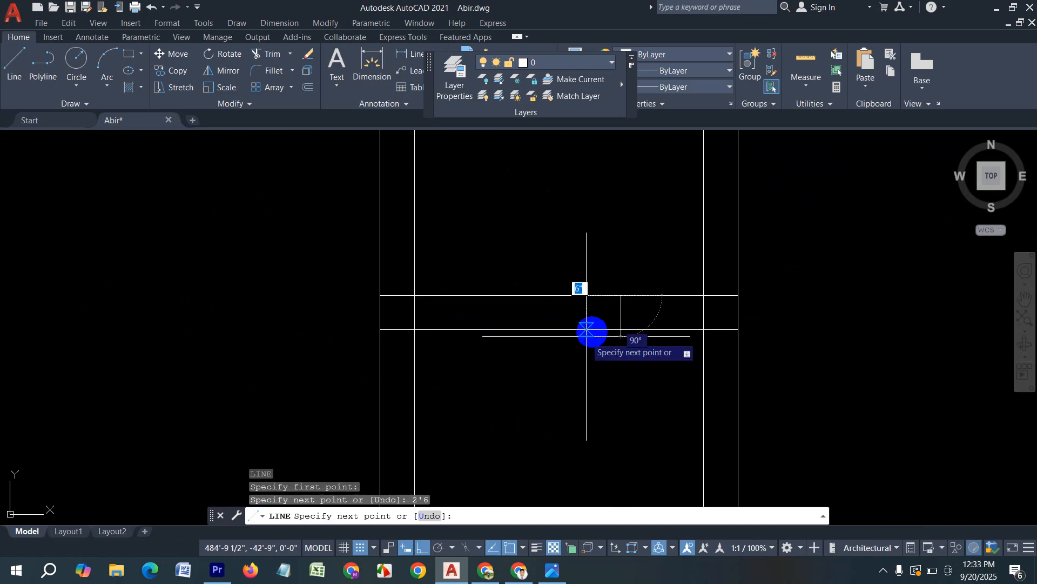
pyautogui.click(620, 297)
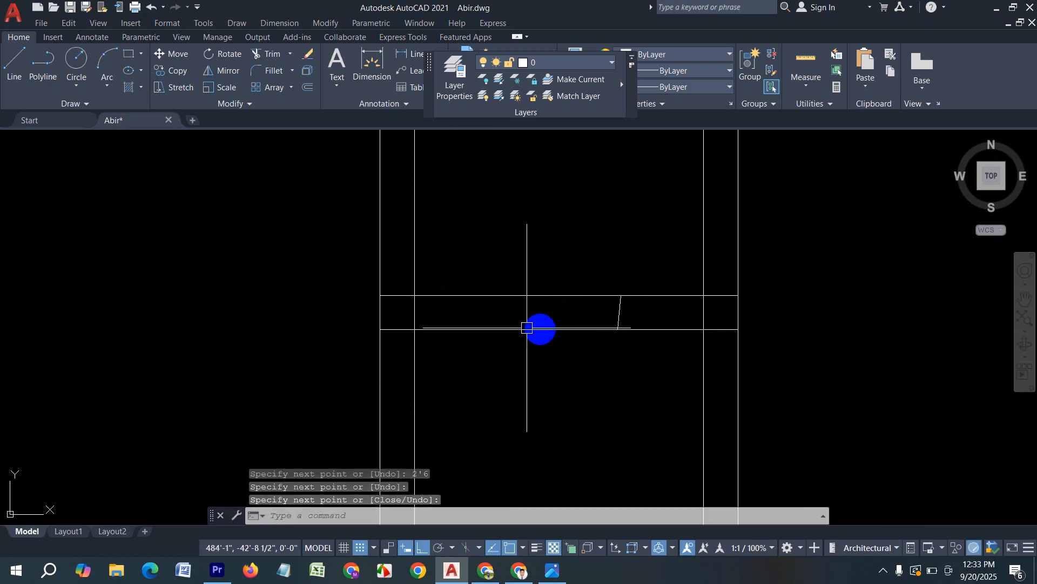
# Straighten the slanted guide line across the left narrow room's partition by stretching its lower end vertically below its upper end.
pyautogui.click(626, 303)
pyautogui.click(602, 311)
pyautogui.scroll(2, 617, 323)
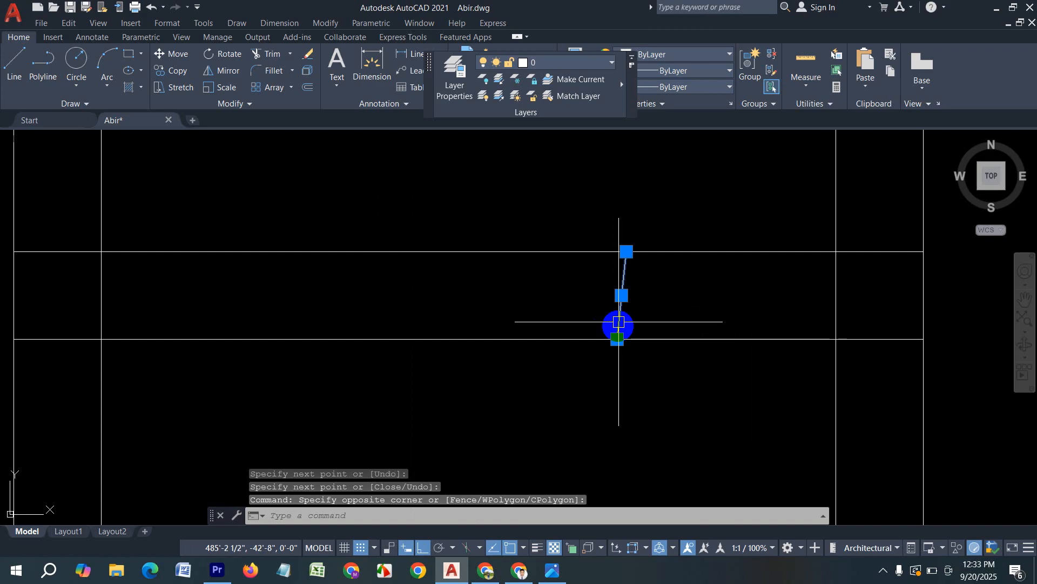
pyautogui.click(617, 340)
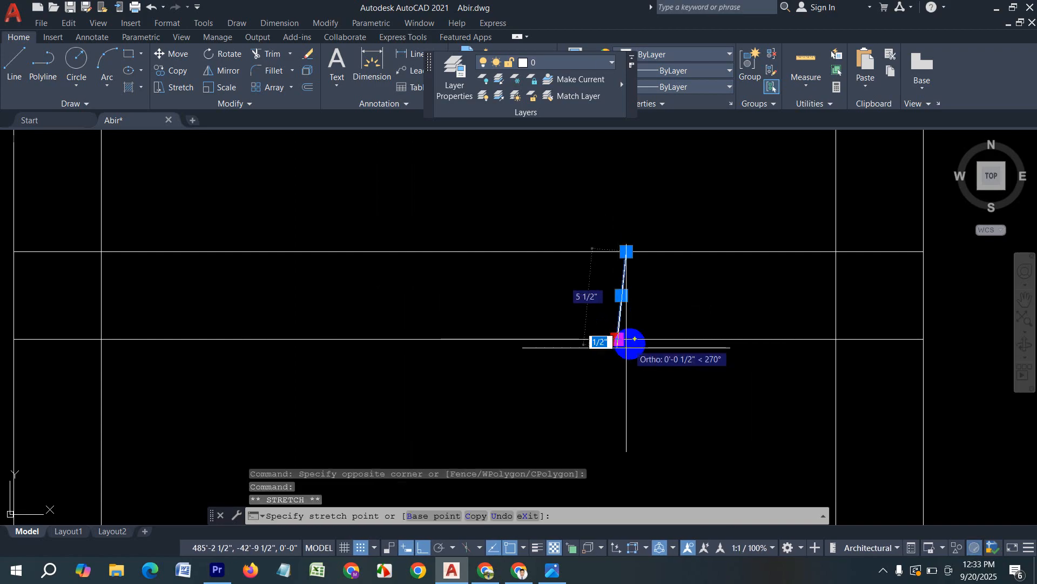
pyautogui.press('Escape')
pyautogui.scroll(-2, 546, 382)
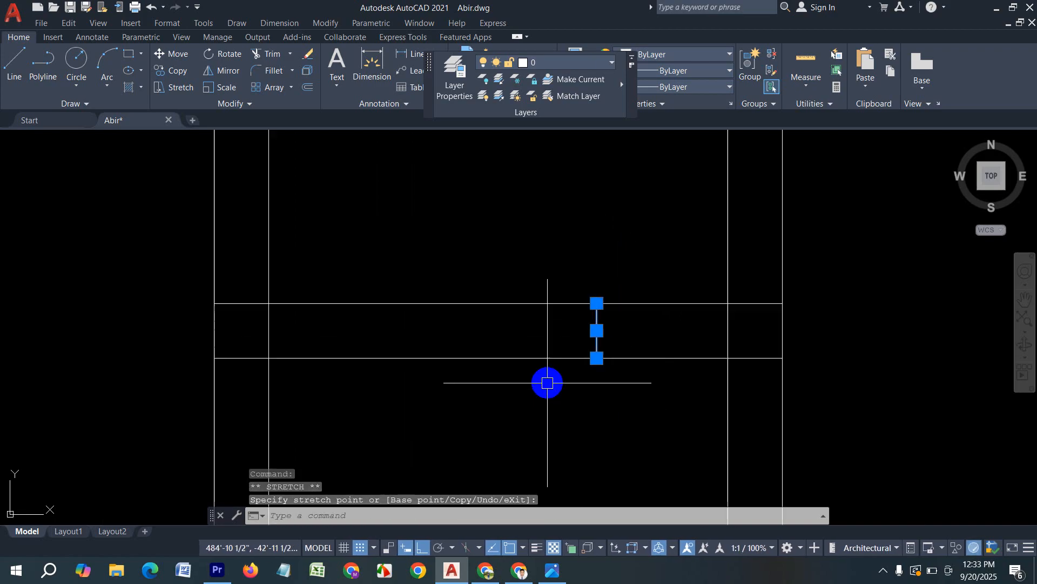
pyautogui.press('Escape')
# Draw a 2'6" line along the right narrow room partition's upper edge from the left wall's inner face, continuing down to its lower edge.
pyautogui.scroll(-2, 464, 350)
pyautogui.scroll(-4, 464, 350)
pyautogui.write('l')
pyautogui.press('Return')
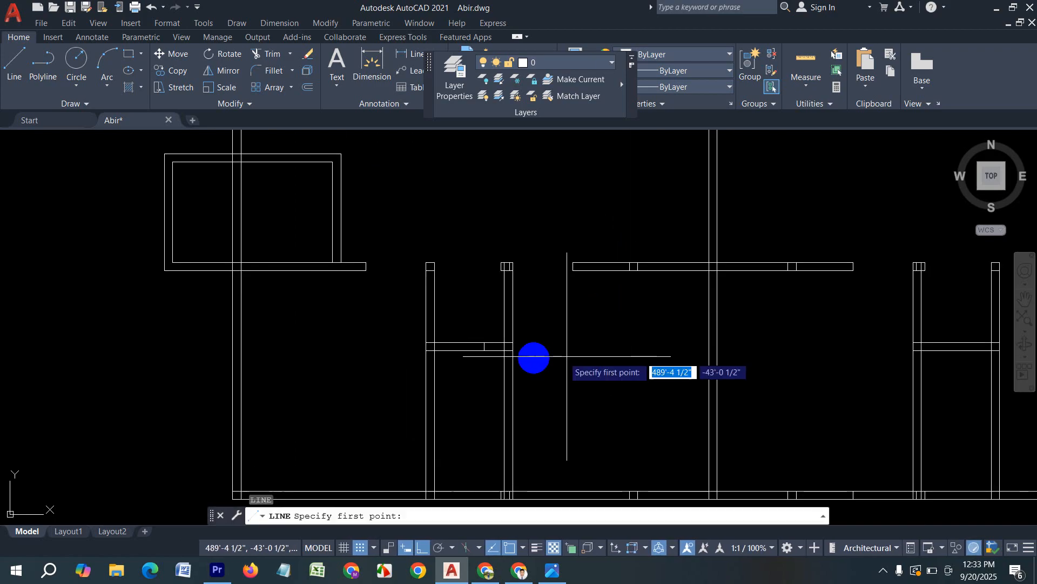
pyautogui.scroll(-3, 701, 331)
pyautogui.scroll(5, 711, 366)
pyautogui.click(734, 359)
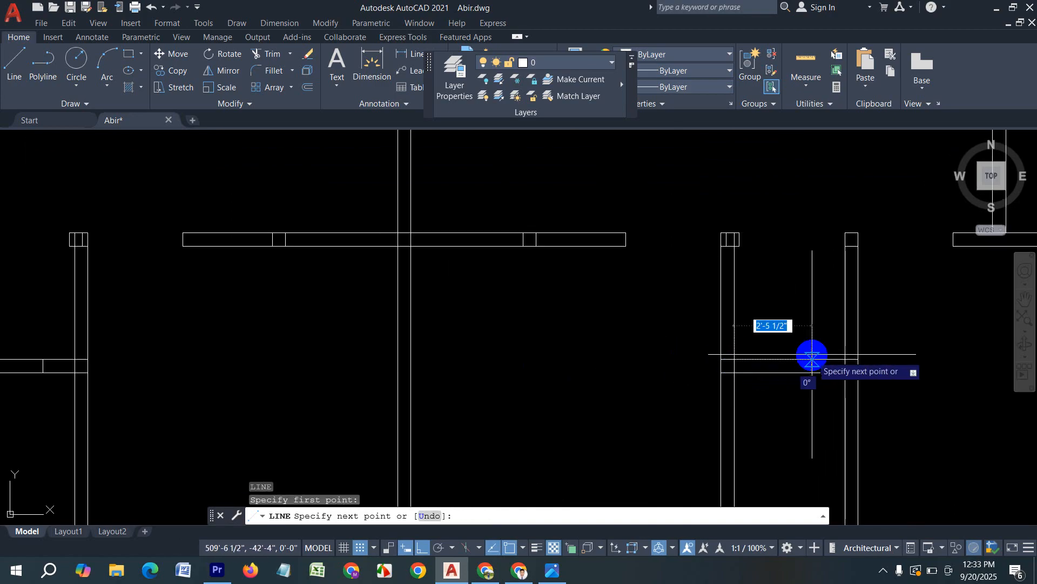
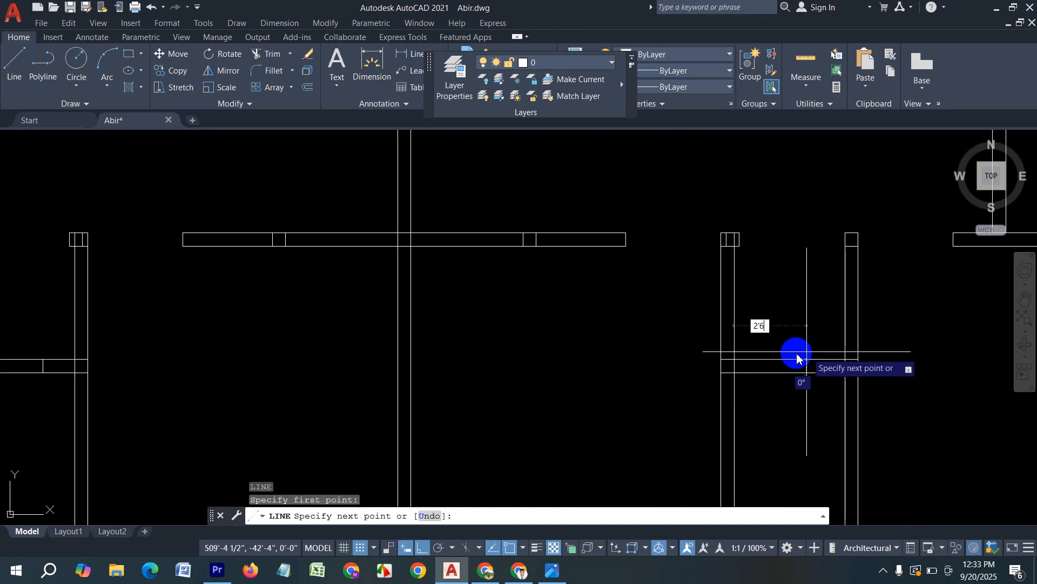
pyautogui.write("2'6")
pyautogui.press('Return')
pyautogui.click(815, 373)
pyautogui.press('Return')
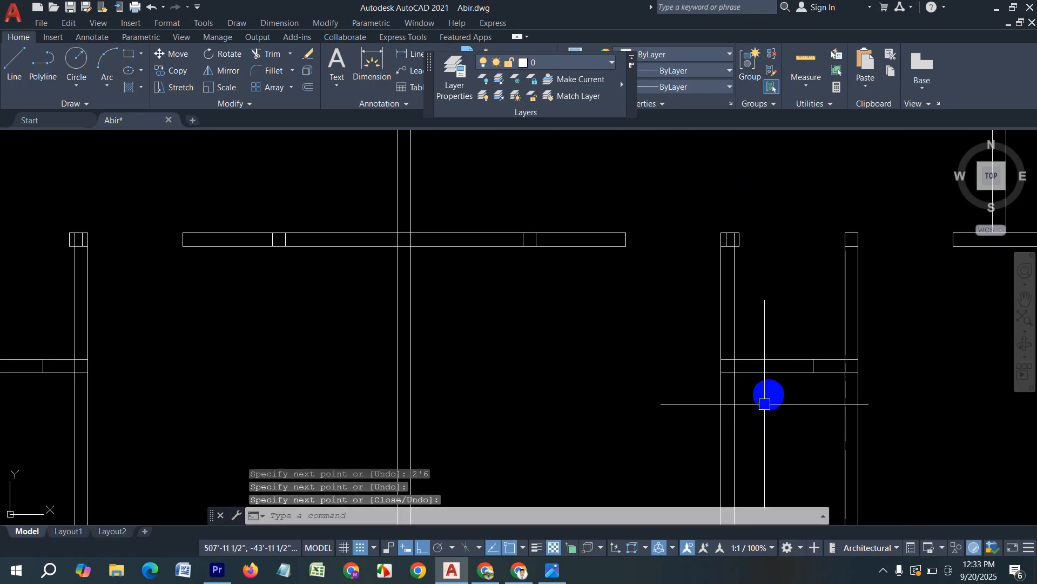
# Trim the partitions in both narrow rooms into door openings between each left wall and the short guide line.
pyautogui.write('tr')
pyautogui.press('Return')
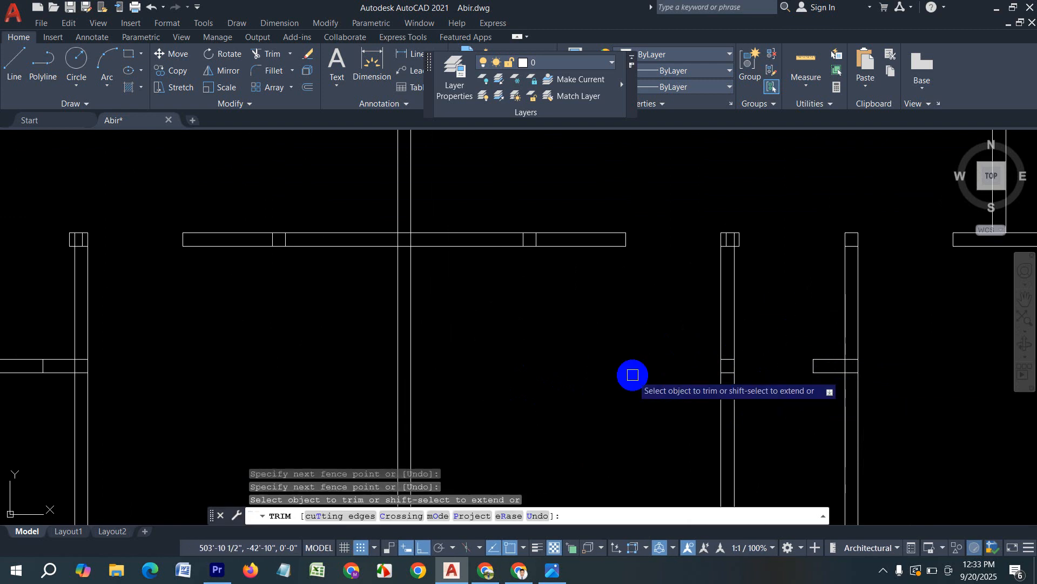
pyautogui.scroll(-3, 551, 374)
pyautogui.scroll(3, 543, 376)
pyautogui.moveTo(552, 335); pyautogui.dragTo(557, 403)
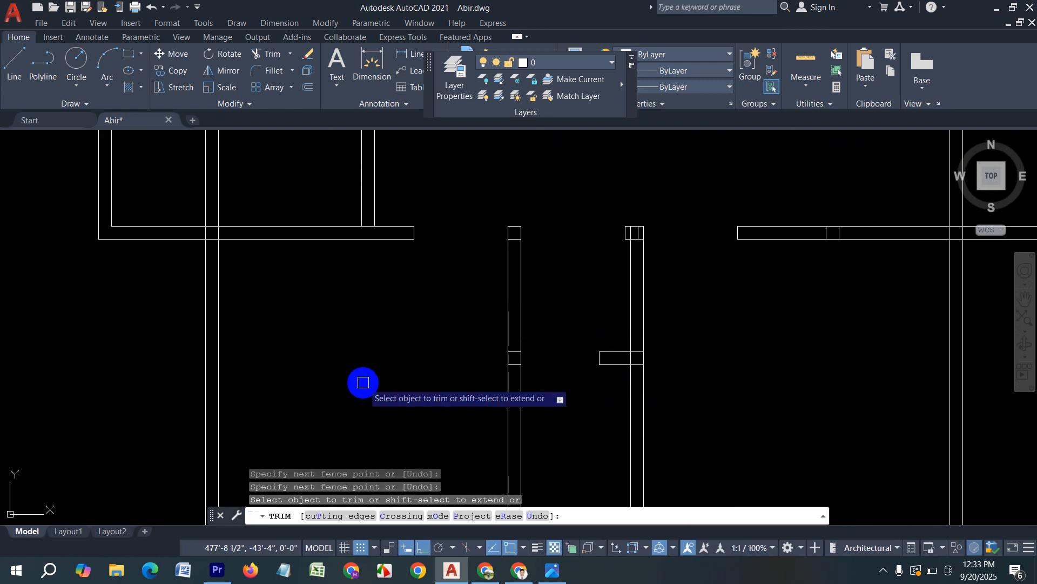
pyautogui.scroll(-2, 371, 390)
pyautogui.scroll(2, 374, 349)
pyautogui.press('Escape')
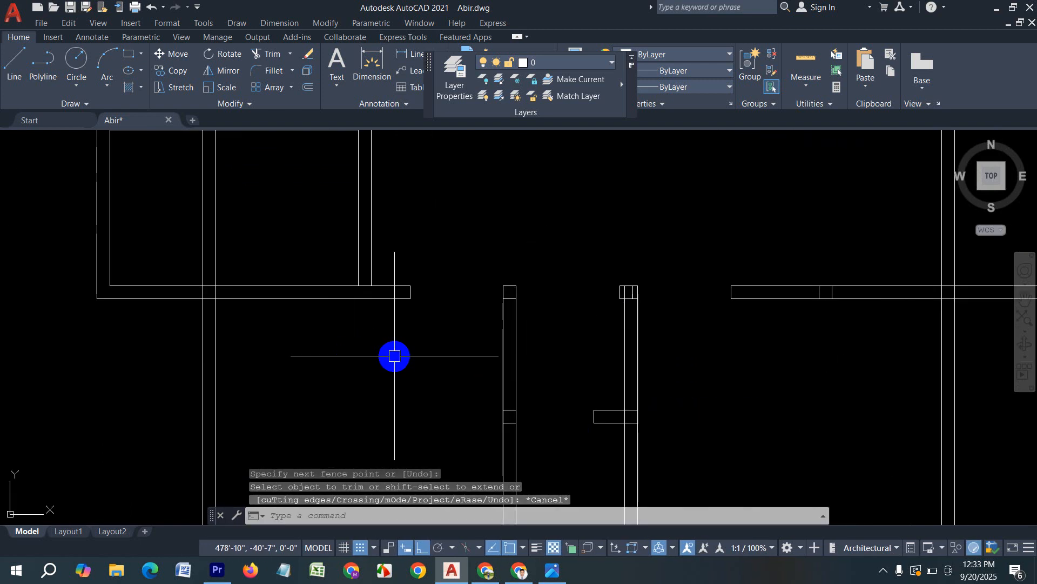
# Extend the inward-facing side wall lines of both small projecting rooms down to their lower wall's outer face.
pyautogui.press('Return')
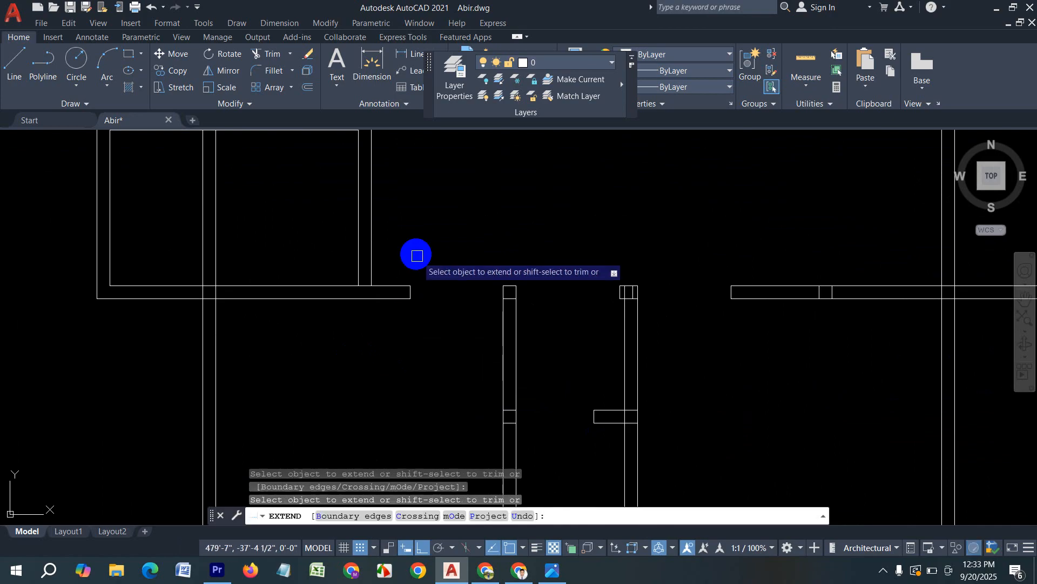
pyautogui.moveTo(415, 243); pyautogui.dragTo(325, 249)
pyautogui.scroll(-4, 326, 350)
pyautogui.scroll(4, 521, 346)
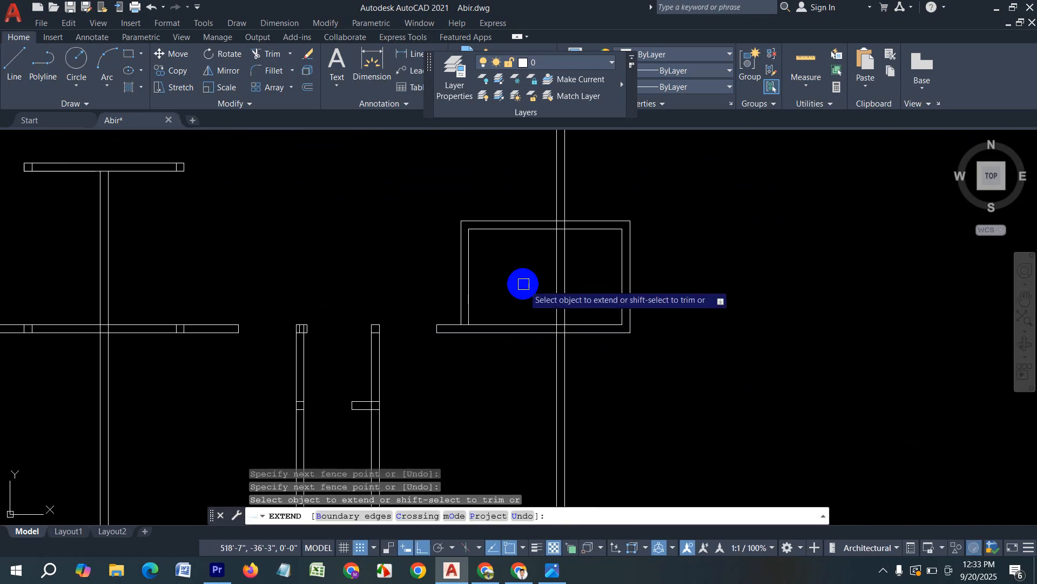
pyautogui.press('Escape')
# Offset the inner face of each small projecting room's side wall 2'6" into the room as a door guide.
pyautogui.write('o')
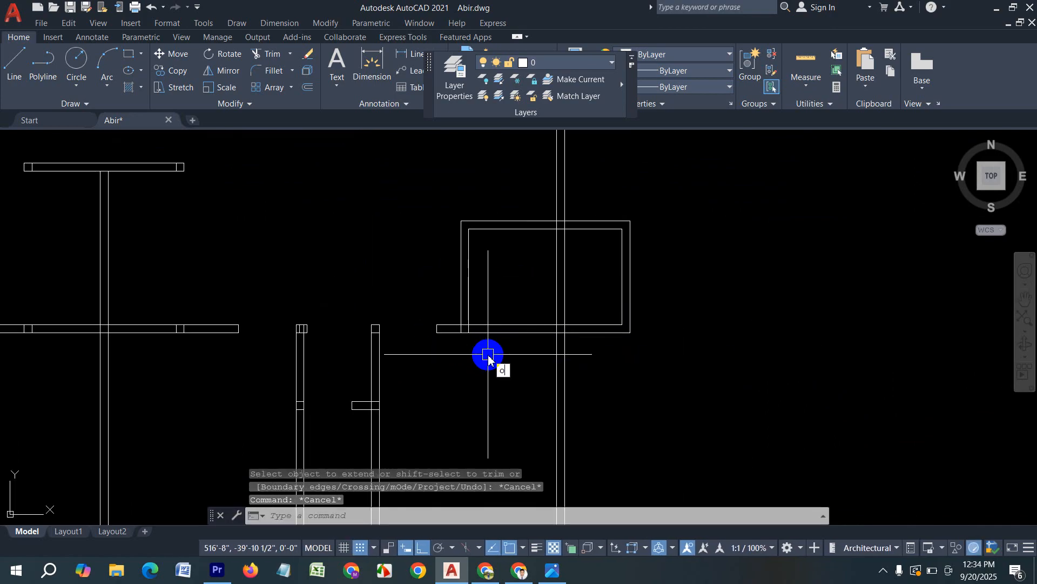
pyautogui.press('Return')
pyautogui.write('2')
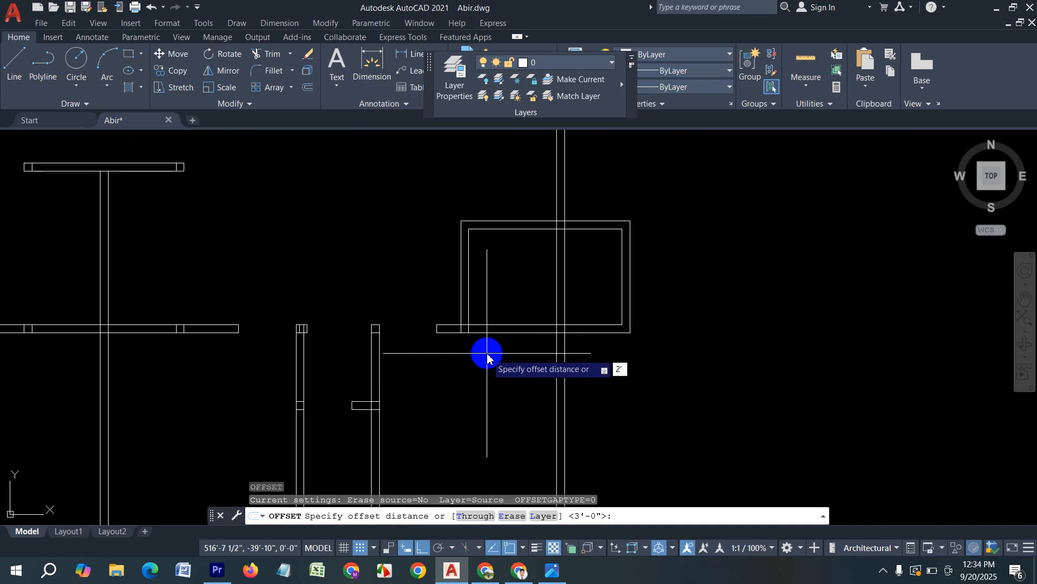
pyautogui.write("'6")
pyautogui.press('Return')
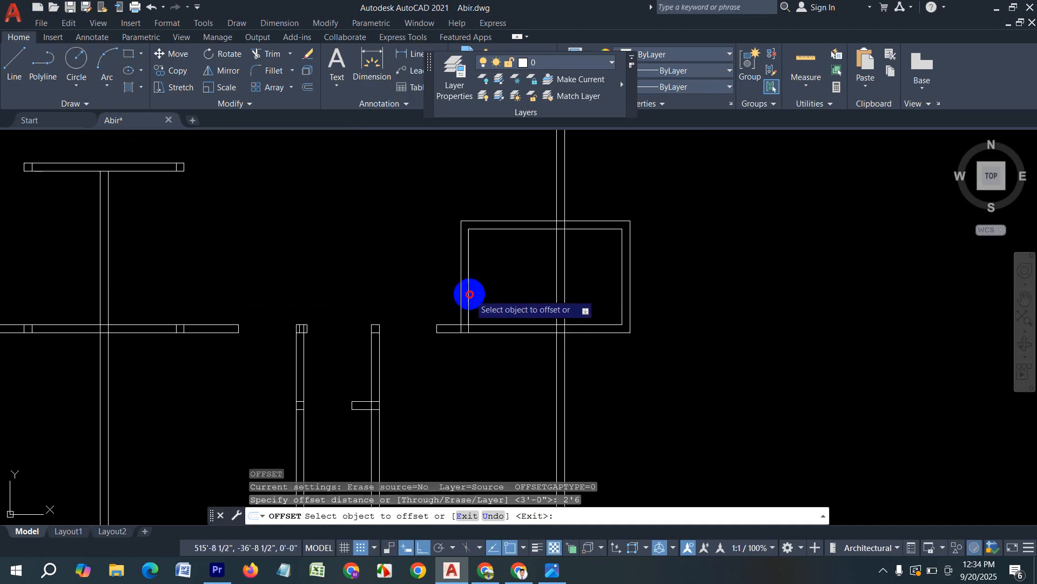
pyautogui.click(470, 294)
pyautogui.click(535, 296)
pyautogui.scroll(-5, 299, 317)
pyautogui.scroll(5, 371, 275)
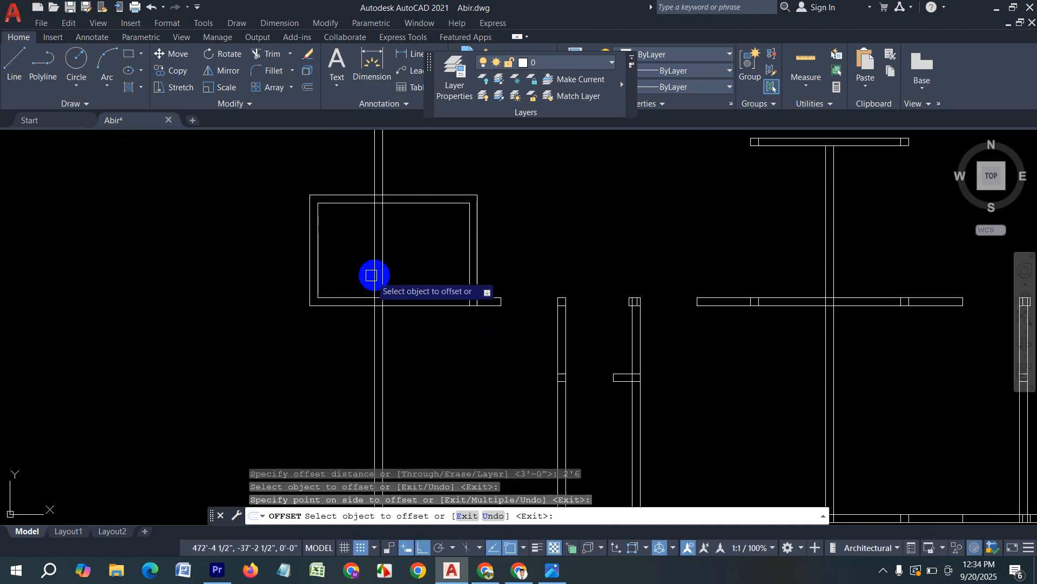
pyautogui.click(470, 268)
pyautogui.click(405, 270)
pyautogui.press('Escape')
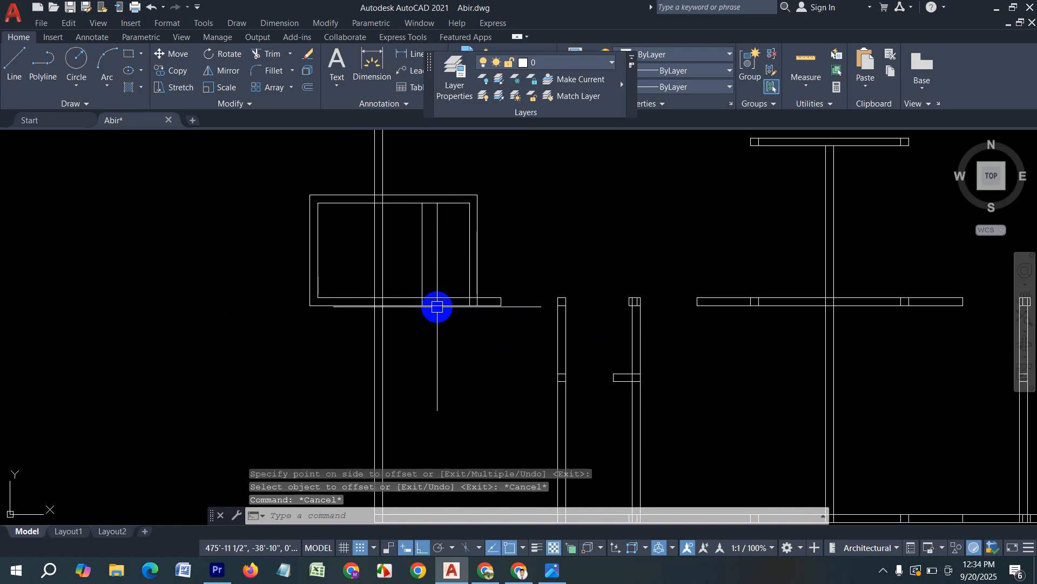
# Trim door openings into both small projecting rooms' lower walls and clear the guides and outer wall lines crossing the rooms.
pyautogui.press('Return')
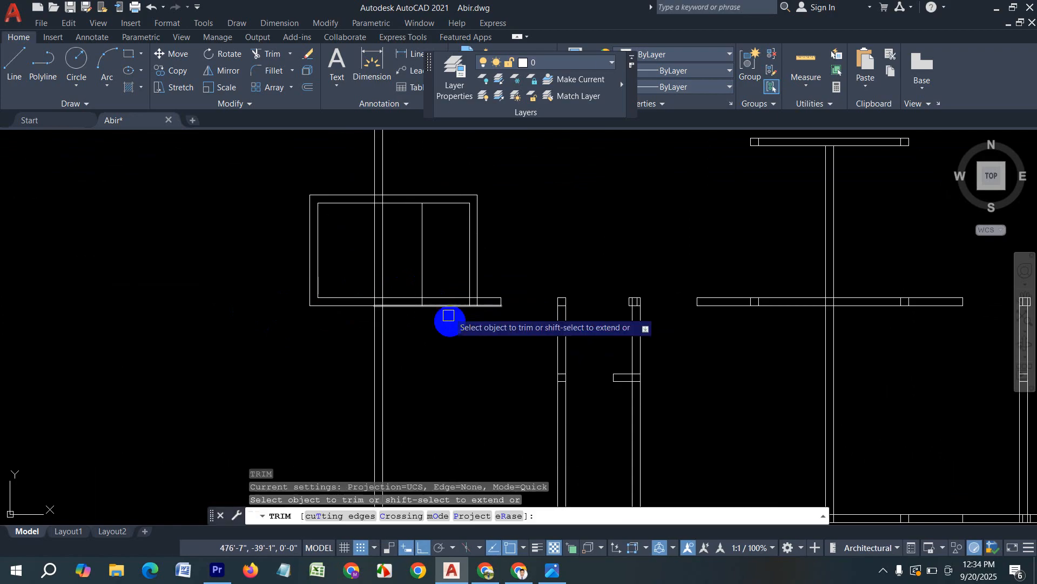
pyautogui.moveTo(447, 319)
pyautogui.mouseDown()
pyautogui.moveTo(438, 266)
pyautogui.moveTo(404, 265)
pyautogui.mouseUp()
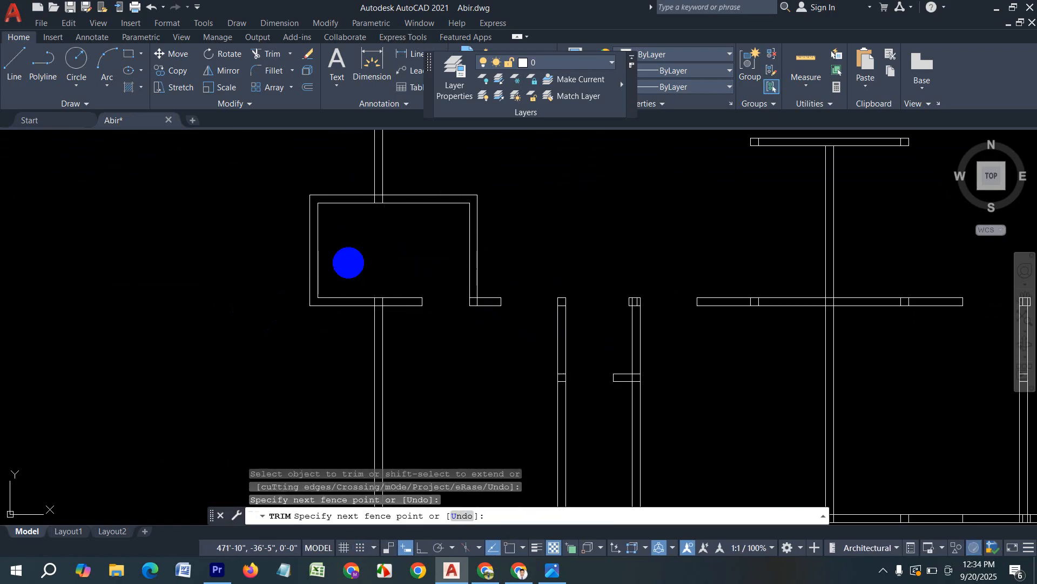
pyautogui.scroll(-5, 514, 281)
pyautogui.scroll(6, 567, 269)
pyautogui.moveTo(541, 229)
pyautogui.mouseDown()
pyautogui.moveTo(473, 231)
pyautogui.moveTo(431, 217)
pyautogui.moveTo(407, 236)
pyautogui.moveTo(411, 349)
pyautogui.mouseUp()
pyautogui.scroll(-6, 584, 329)
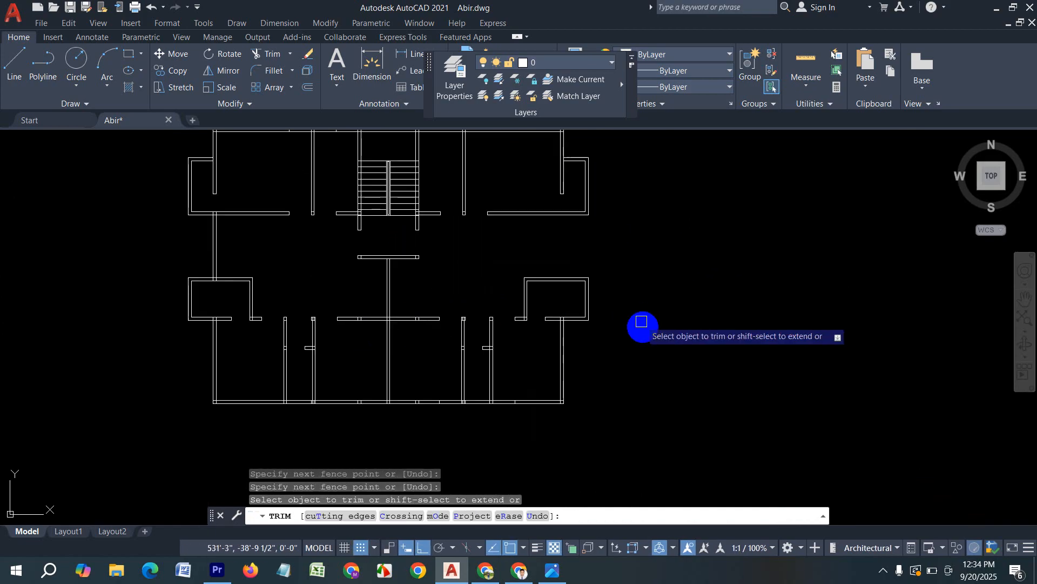
pyautogui.moveTo(626, 360); pyautogui.dragTo(690, 396, button='middle')
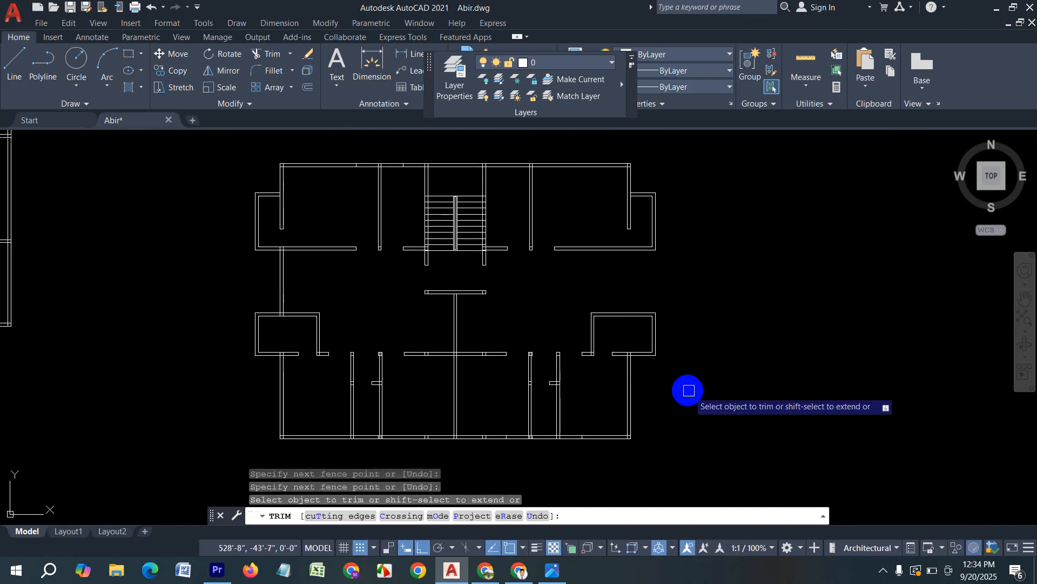
pyautogui.press('Escape')
# Mirror the left outer wall segment between the two projecting rooms about the building's vertical centre line, keeping the original.
pyautogui.click(315, 295)
pyautogui.click(249, 291)
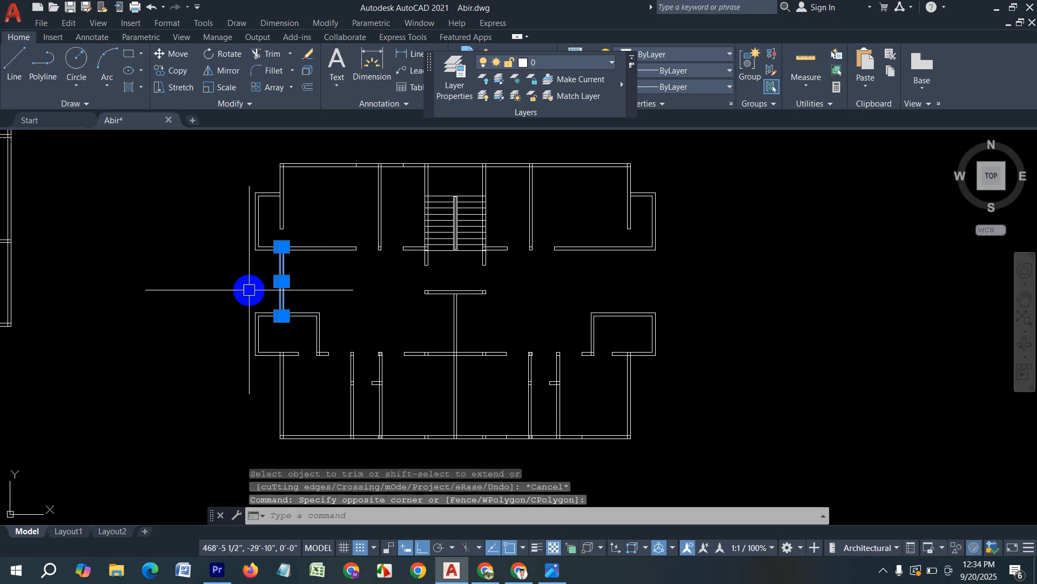
pyautogui.write('mi')
pyautogui.press('Return')
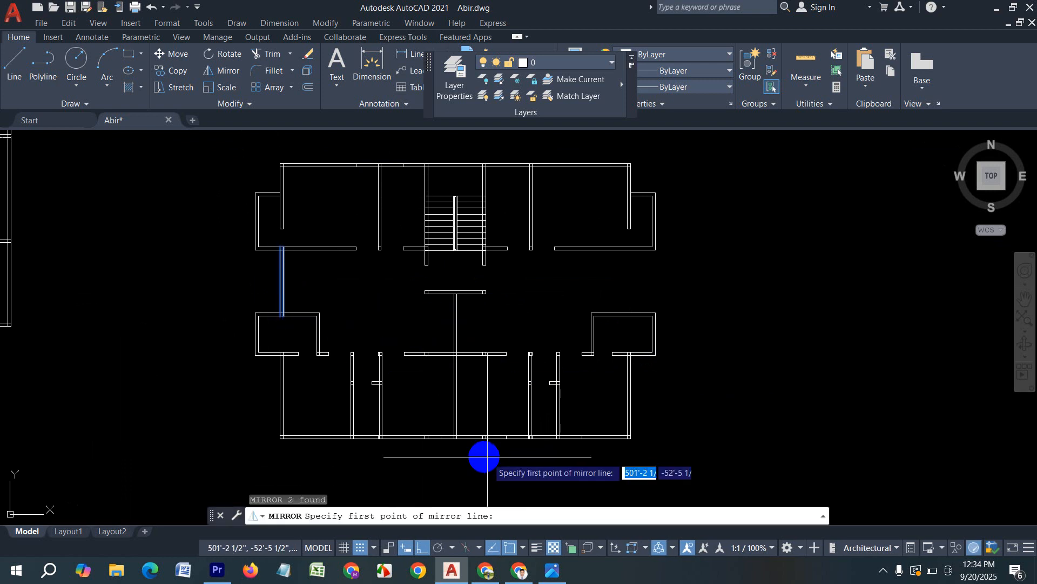
pyautogui.scroll(3, 463, 438)
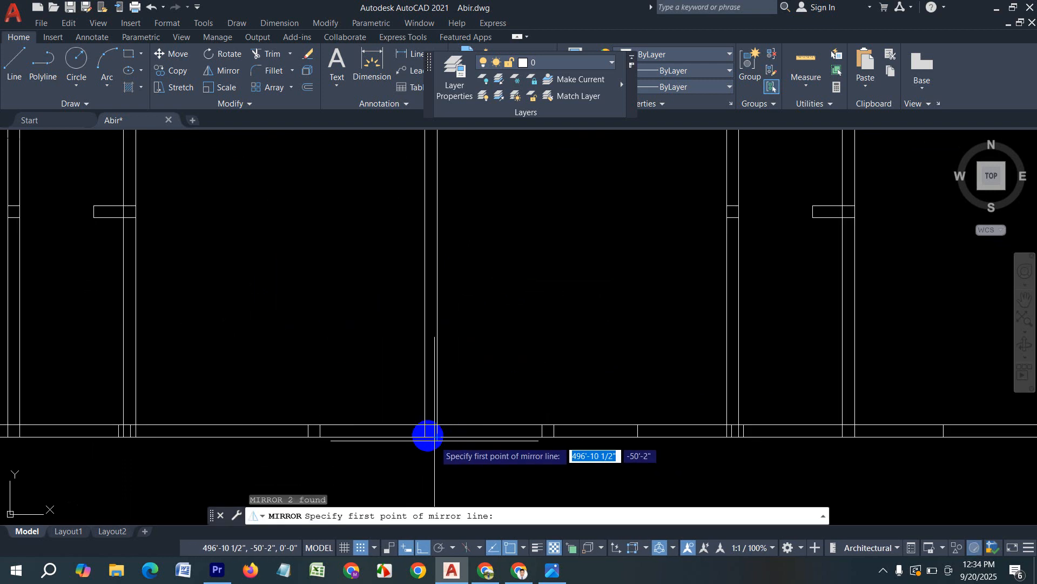
pyautogui.scroll(-4, 428, 435)
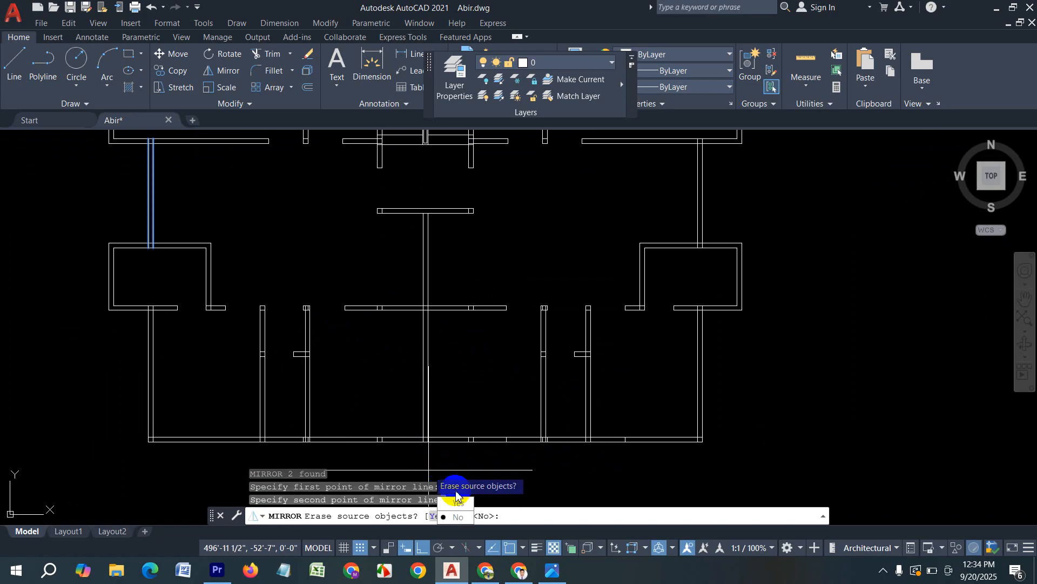
pyautogui.click(454, 517)
pyautogui.scroll(-5, 568, 335)
pyautogui.scroll(4, 627, 296)
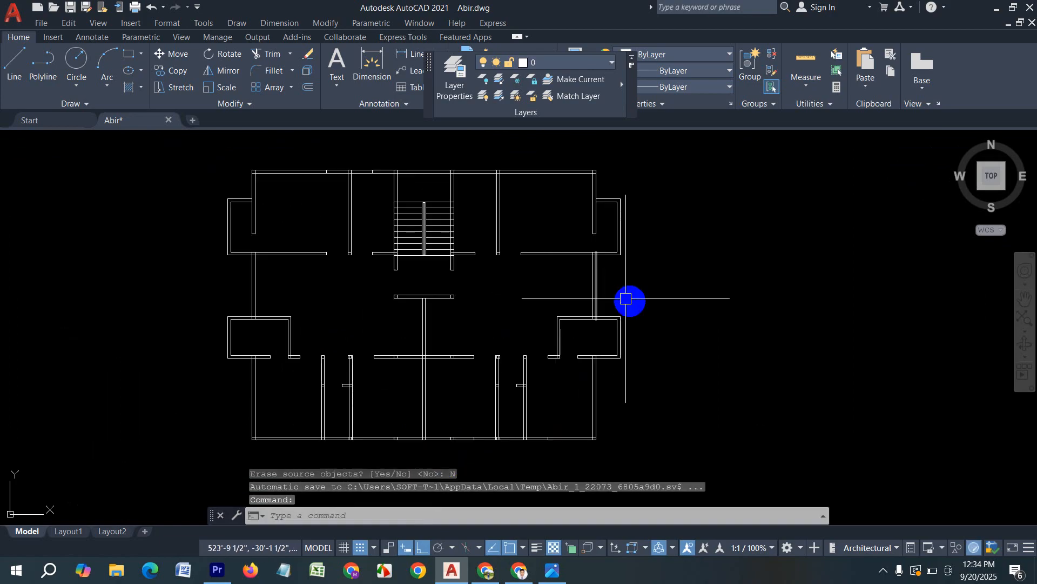
pyautogui.moveTo(627, 296); pyautogui.dragTo(672, 299, button='middle')
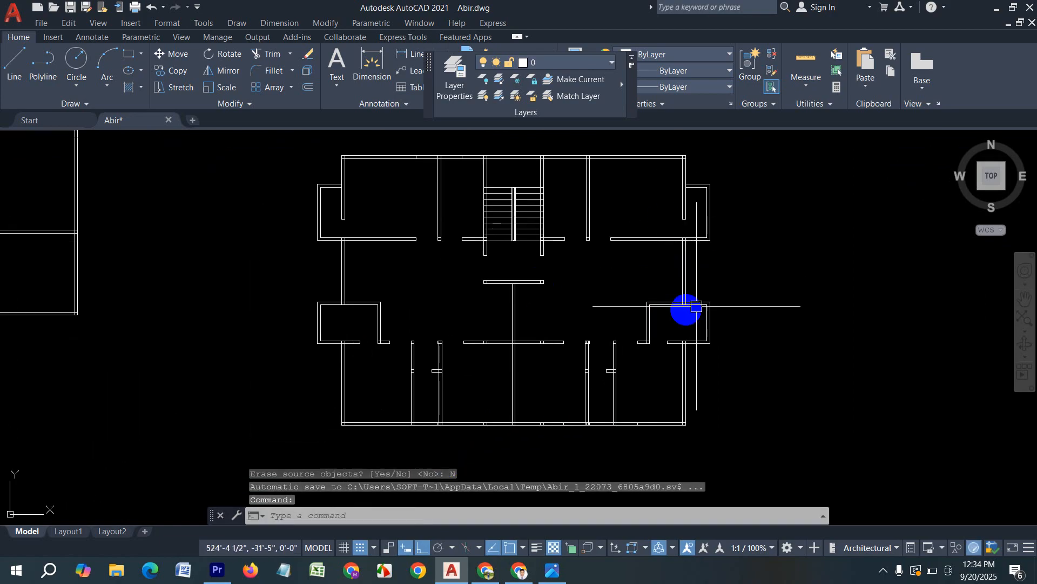
pyautogui.press('Escape')
pyautogui.moveTo(600, 273); pyautogui.dragTo(619, 306, button='middle')
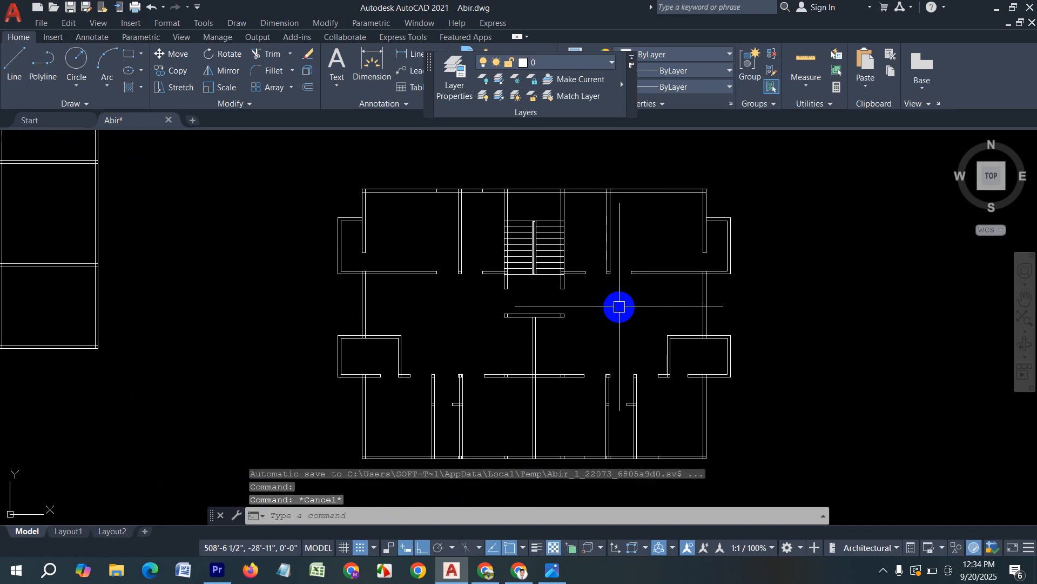
# Trim the overlapping wall lines at the building's upper-right corner into a clean corner.
pyautogui.write('tr')
pyautogui.press('Return')
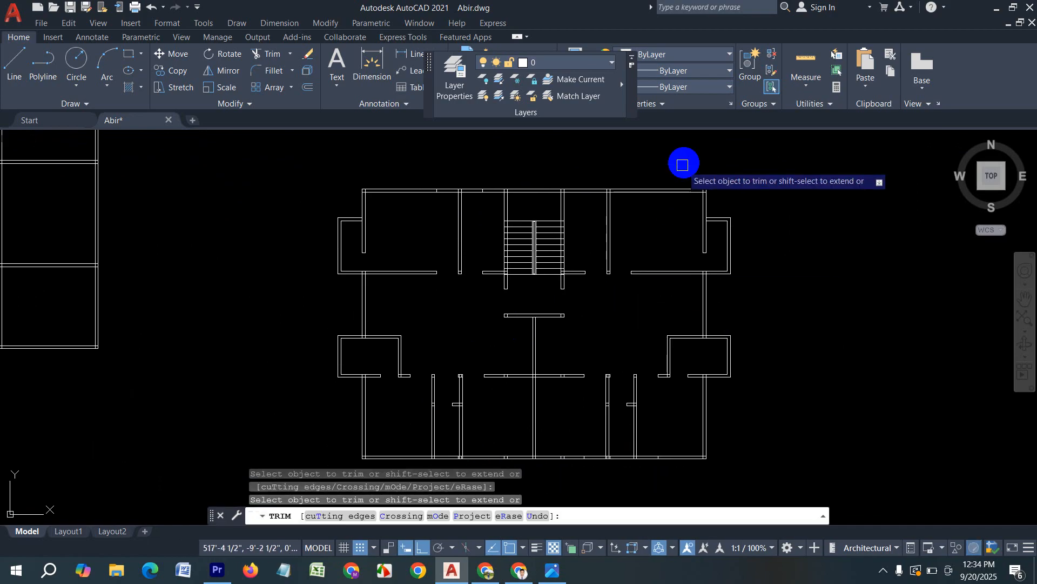
pyautogui.scroll(6, 683, 162)
pyautogui.scroll(2, 717, 227)
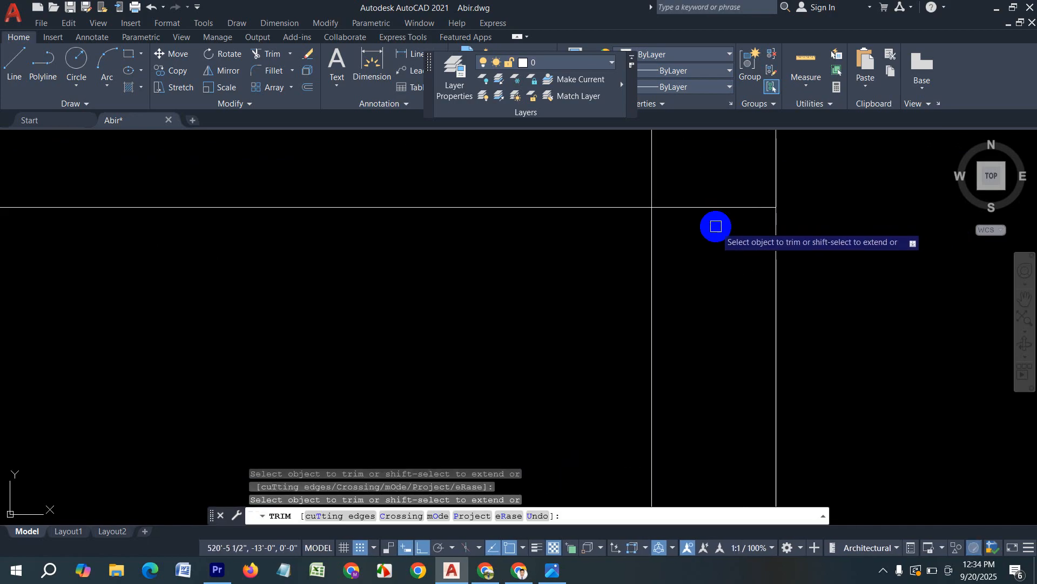
pyautogui.moveTo(754, 236); pyautogui.dragTo(650, 167)
pyautogui.scroll(-5, 938, 335)
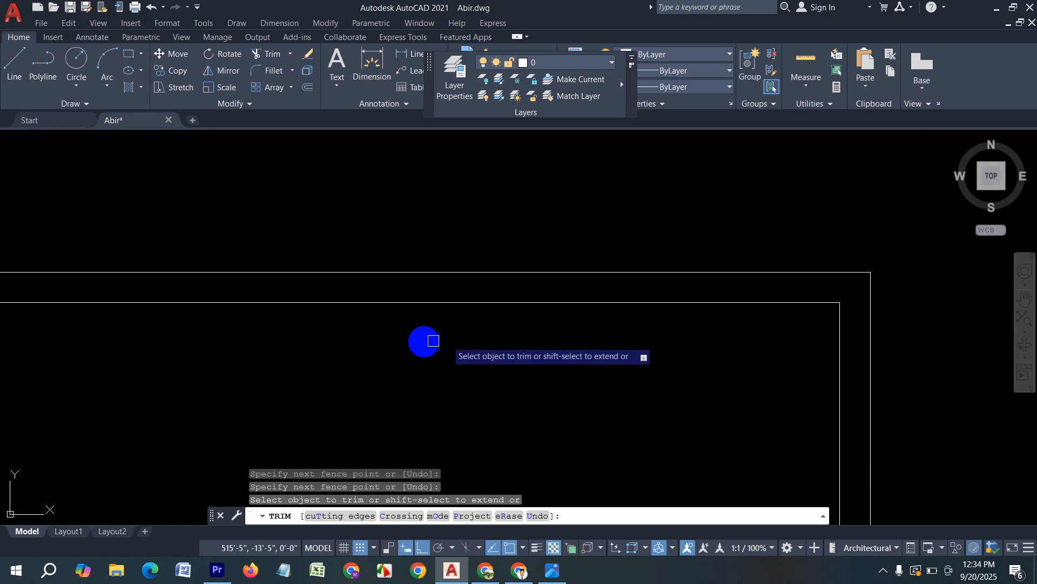
# Trim the overlapping lines where the upper right partition and both stair walls meet the top outer wall.
pyautogui.scroll(5, 511, 294)
pyautogui.moveTo(455, 266)
pyautogui.mouseDown()
pyautogui.moveTo(539, 254)
pyautogui.moveTo(498, 266)
pyautogui.mouseUp()
pyautogui.scroll(-4, 572, 238)
pyautogui.scroll(4, 442, 254)
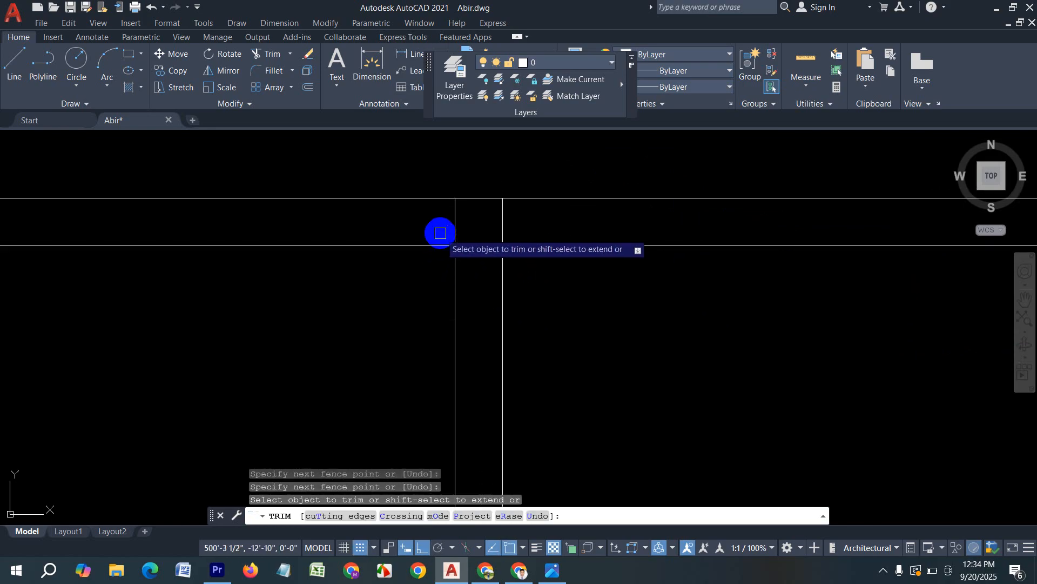
pyautogui.moveTo(440, 233); pyautogui.dragTo(567, 222)
pyautogui.moveTo(487, 235); pyautogui.dragTo(487, 259)
pyautogui.scroll(-1, 654, 233)
pyautogui.scroll(-2, 519, 241)
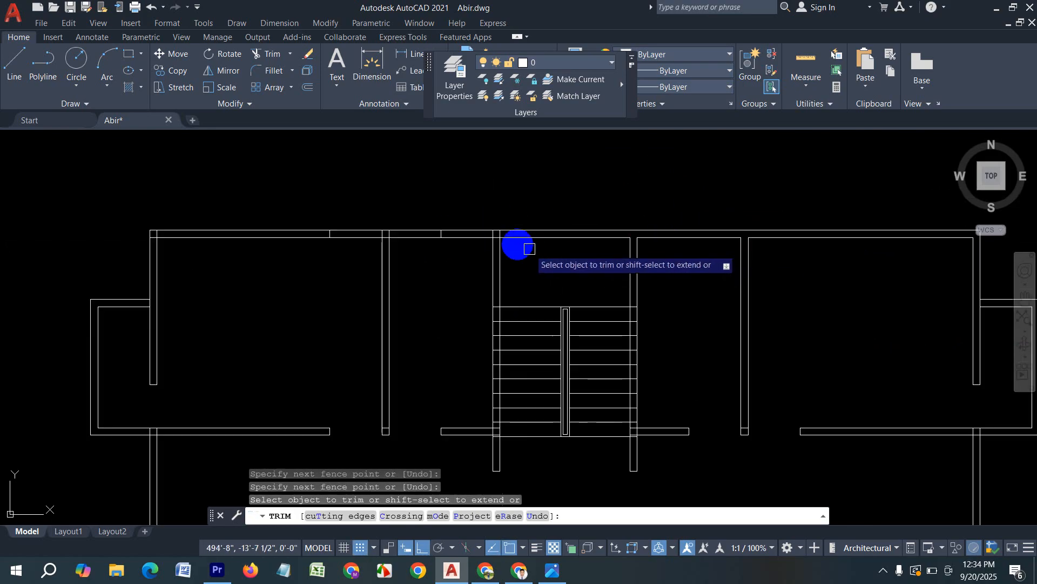
pyautogui.scroll(3, 463, 209)
pyautogui.moveTo(463, 208)
pyautogui.mouseDown()
pyautogui.moveTo(419, 209)
pyautogui.moveTo(436, 218)
pyautogui.moveTo(434, 255)
pyautogui.mouseUp()
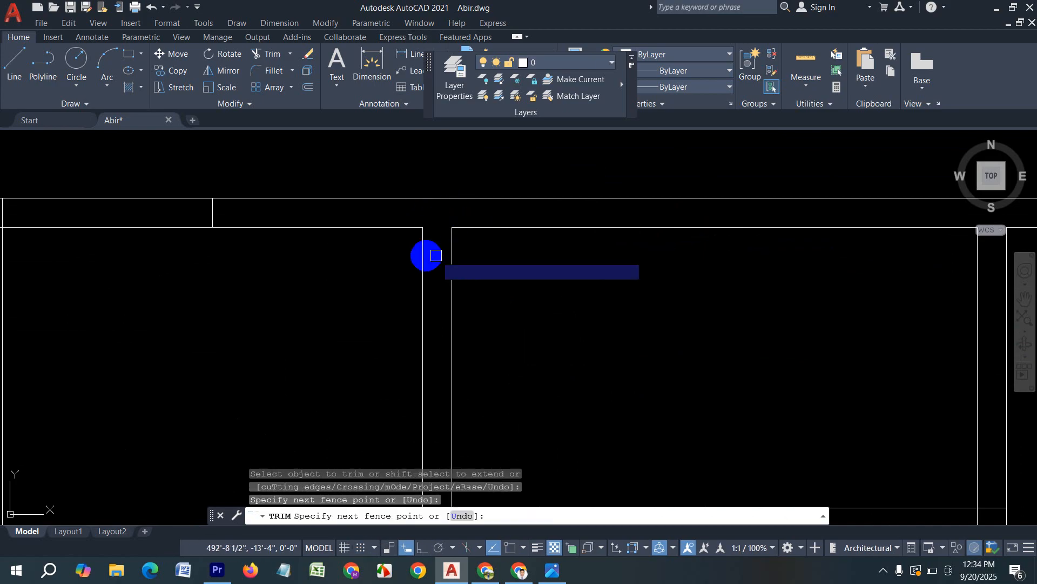
pyautogui.scroll(-2, 538, 225)
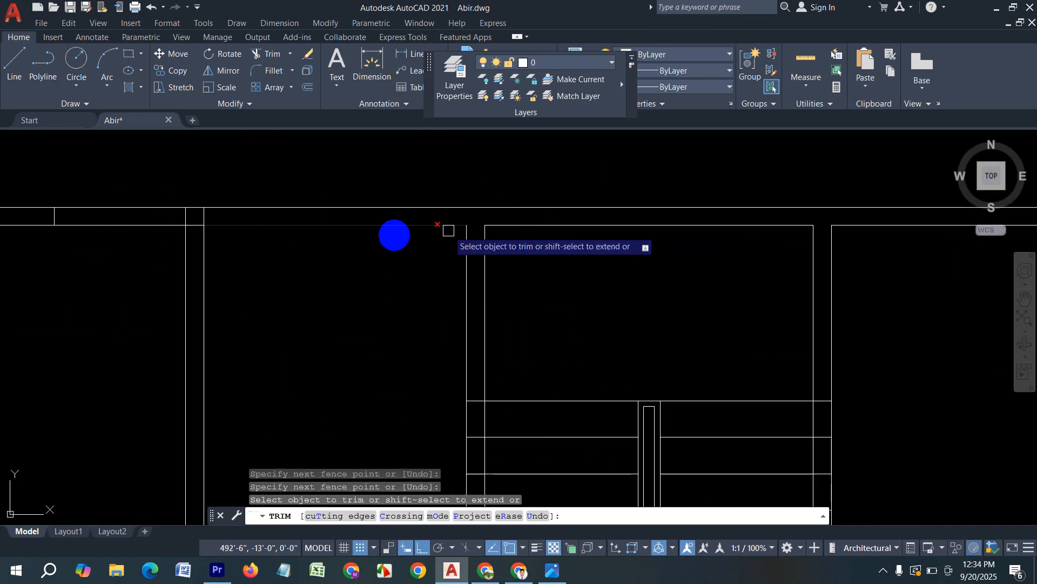
# Trim the overlapping lines where the upper left partition meets the top outer wall and clear the stray cross line in that wall.
pyautogui.moveTo(210, 243); pyautogui.dragTo(532, 240, button='middle')
pyautogui.scroll(2, 504, 215)
pyautogui.scroll(2, 507, 211)
pyautogui.moveTo(597, 221)
pyautogui.mouseDown()
pyautogui.moveTo(426, 224)
pyautogui.moveTo(437, 227)
pyautogui.mouseUp()
pyautogui.moveTo(543, 231); pyautogui.dragTo(545, 301)
pyautogui.scroll(-4, 548, 233)
pyautogui.scroll(4, 440, 231)
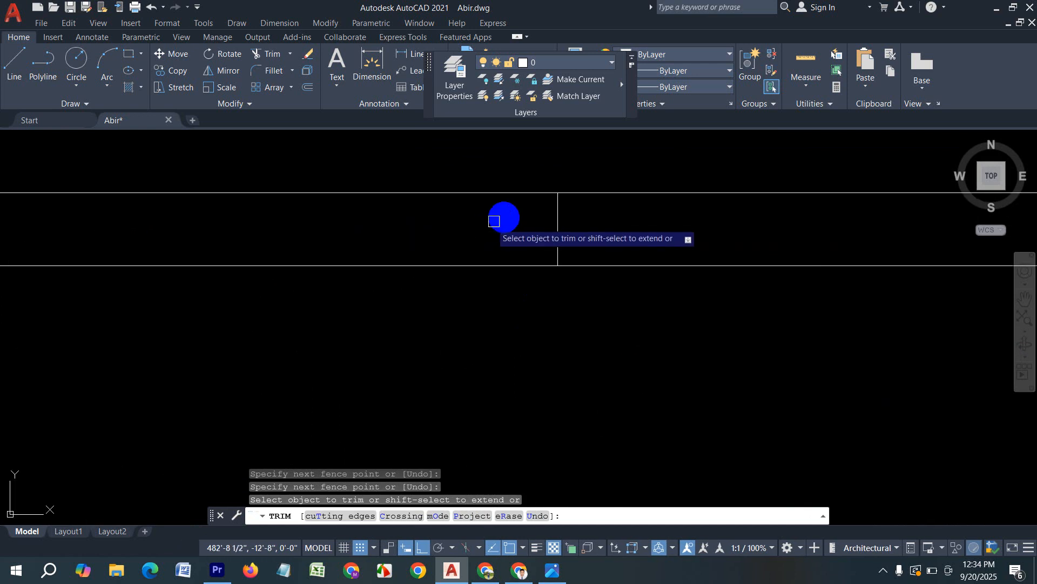
pyautogui.moveTo(507, 220); pyautogui.dragTo(641, 231)
pyautogui.scroll(-1, 639, 231)
pyautogui.scroll(-3, 583, 242)
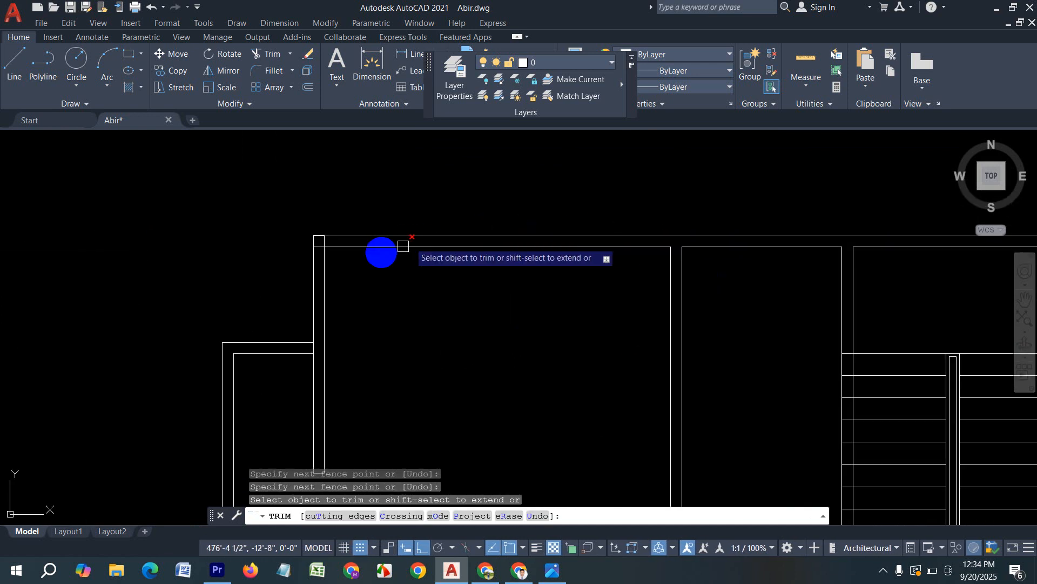
# Trim the overlapping wall lines at the building's upper-left corner into a clean corner.
pyautogui.scroll(3, 350, 250)
pyautogui.moveTo(244, 241); pyautogui.dragTo(263, 212)
pyautogui.scroll(-5, 575, 216)
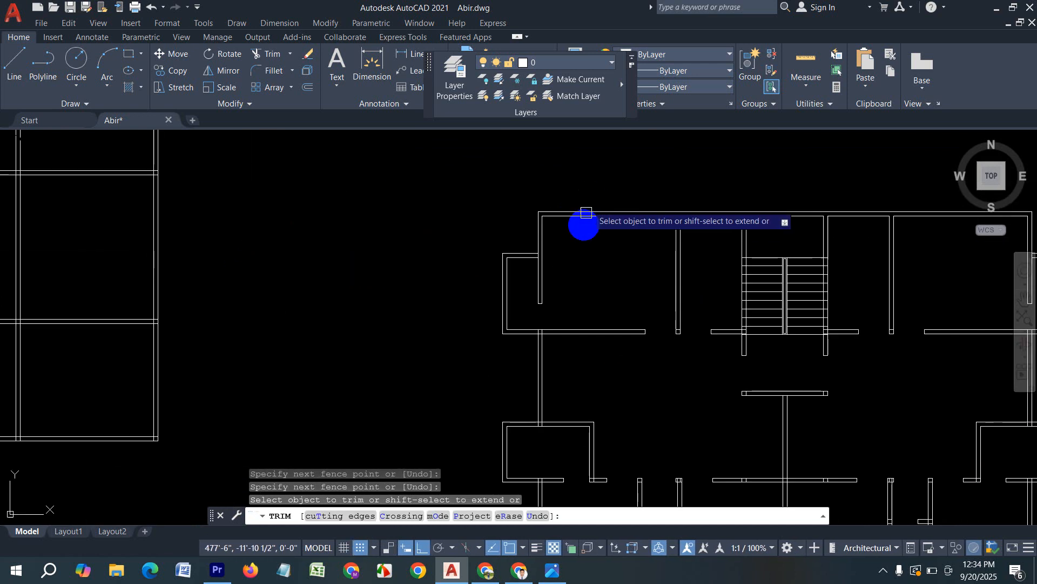
# Trim the overlapping lines where the left outer wall meets the upper left projecting room's lower wall.
pyautogui.scroll(2, 549, 256)
pyautogui.moveTo(630, 335); pyautogui.dragTo(642, 245, button='middle')
pyautogui.scroll(5, 532, 350)
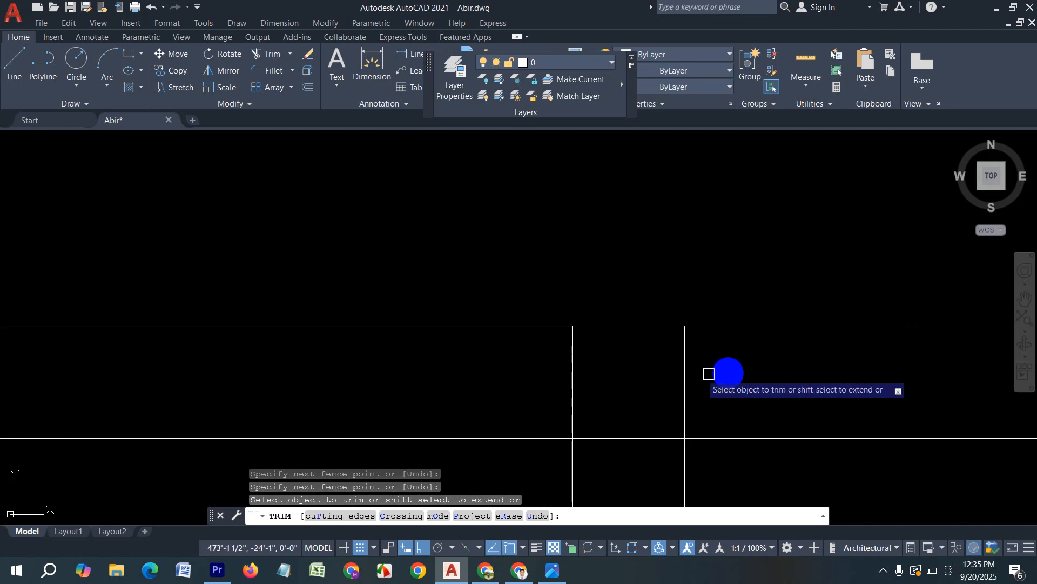
pyautogui.moveTo(755, 378)
pyautogui.mouseDown()
pyautogui.moveTo(536, 358)
pyautogui.moveTo(543, 367)
pyautogui.mouseUp()
pyautogui.moveTo(631, 388); pyautogui.dragTo(601, 455)
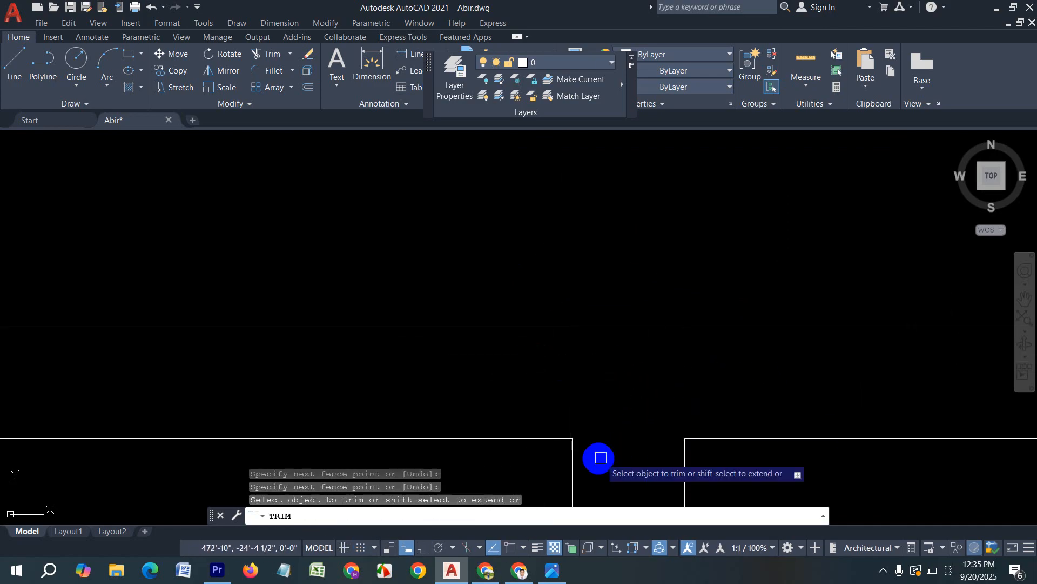
# Trim the overlapping lines where the left outer wall meets the lower left projecting room's upper wall.
pyautogui.scroll(-5, 508, 303)
pyautogui.moveTo(687, 424); pyautogui.dragTo(694, 259, button='middle')
pyautogui.scroll(6, 548, 374)
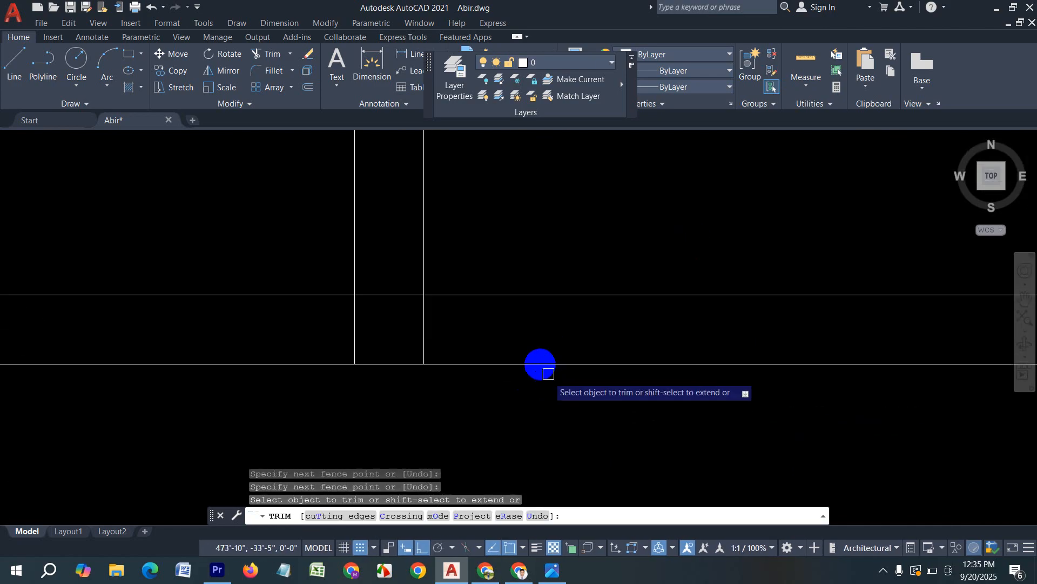
pyautogui.moveTo(486, 334); pyautogui.dragTo(329, 332)
pyautogui.moveTo(400, 324); pyautogui.dragTo(400, 257)
pyautogui.scroll(-5, 626, 227)
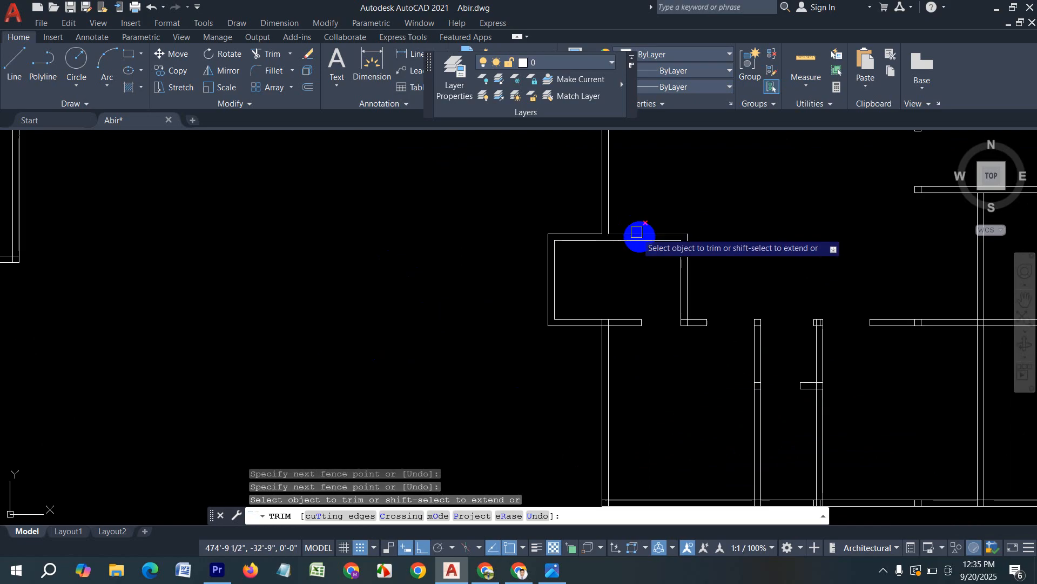
# Trim the wall junctions along the lower left projecting room's lower wall, at the left outer wall and the room's inner corner.
pyautogui.scroll(2, 590, 313)
pyautogui.scroll(6, 657, 341)
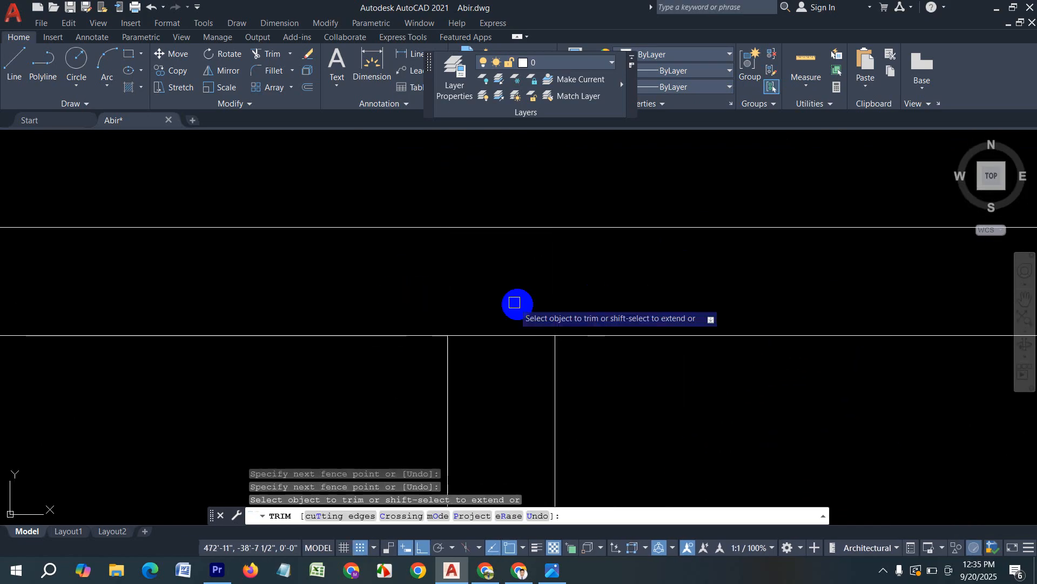
pyautogui.moveTo(516, 307); pyautogui.dragTo(450, 305)
pyautogui.scroll(-5, 450, 318)
pyautogui.scroll(4, 609, 321)
pyautogui.moveTo(419, 259); pyautogui.dragTo(421, 265)
pyautogui.scroll(-4, 555, 260)
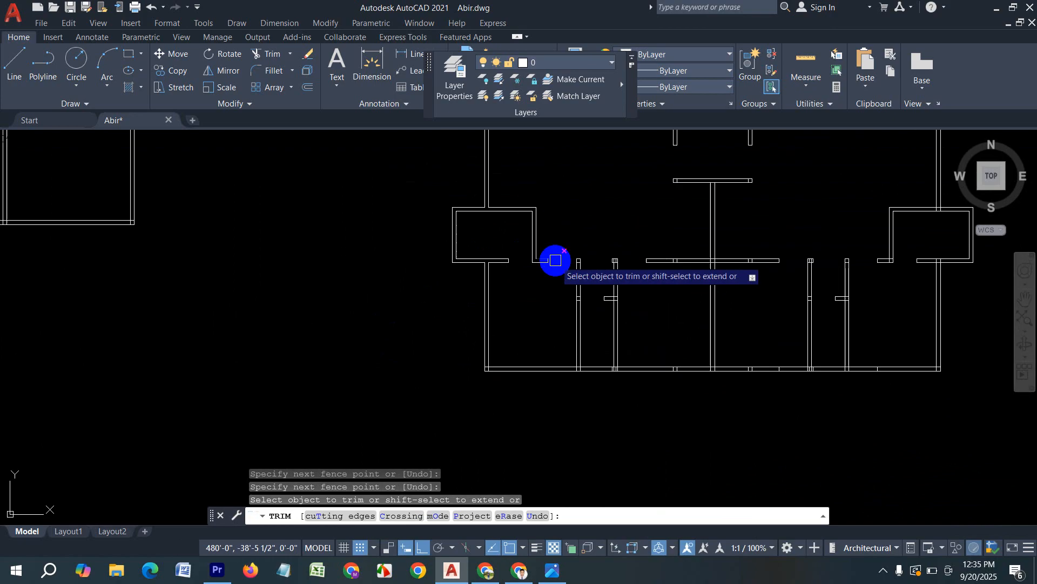
# Trim the building's lower-left corner and the junction where the first left partition meets the bottom outer wall.
pyautogui.scroll(6, 516, 352)
pyautogui.moveTo(442, 457)
pyautogui.mouseDown()
pyautogui.moveTo(365, 399)
pyautogui.moveTo(362, 372)
pyautogui.mouseUp()
pyautogui.scroll(-5, 364, 372)
pyautogui.scroll(4, 612, 392)
pyautogui.moveTo(432, 329)
pyautogui.mouseDown()
pyautogui.moveTo(667, 331)
pyautogui.moveTo(504, 319)
pyautogui.mouseUp()
pyautogui.scroll(-4, 526, 364)
# Trim the stub wall lines crossing the two lower left partitions and clean up the upper ends of both partitions.
pyautogui.scroll(4, 564, 265)
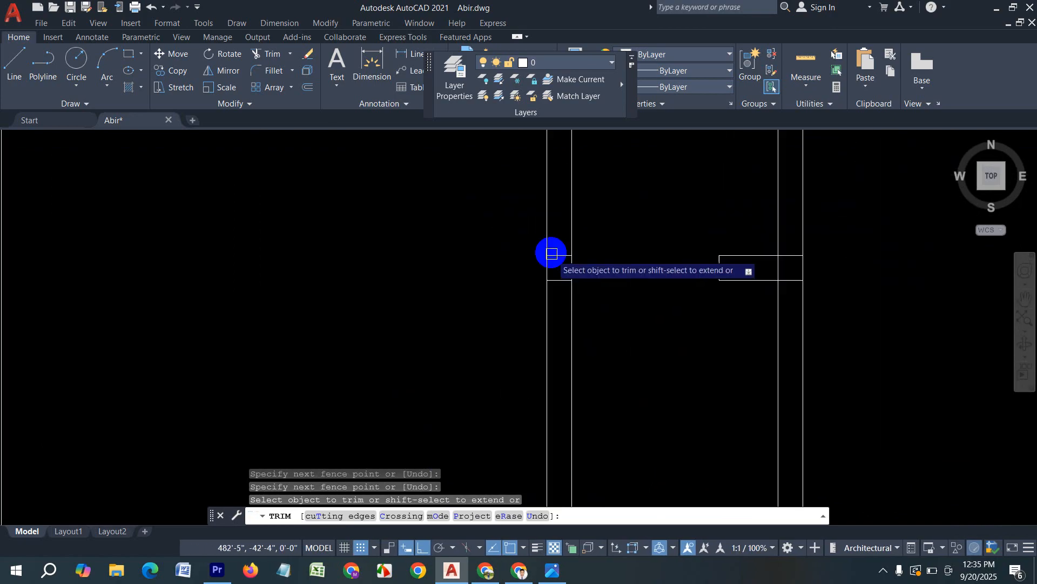
pyautogui.moveTo(557, 239); pyautogui.dragTo(554, 310)
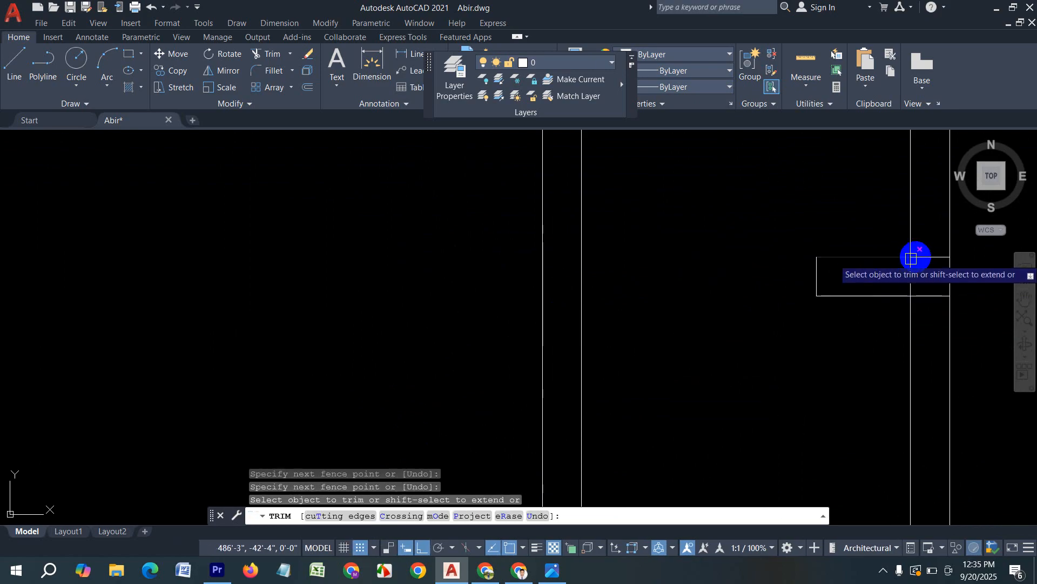
pyautogui.moveTo(930, 252)
pyautogui.mouseDown()
pyautogui.moveTo(930, 296)
pyautogui.moveTo(862, 278)
pyautogui.moveTo(780, 294)
pyautogui.moveTo(717, 228)
pyautogui.moveTo(753, 254)
pyautogui.mouseUp()
pyautogui.scroll(-3, 870, 336)
pyautogui.scroll(5, 752, 303)
pyautogui.scroll(-5, 688, 216)
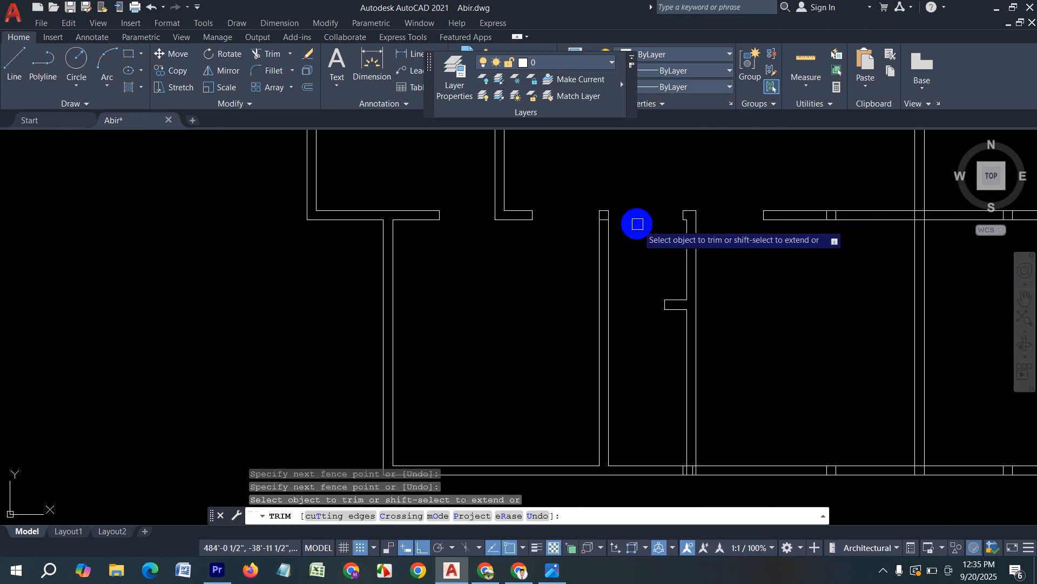
pyautogui.scroll(3, 557, 219)
pyautogui.scroll(-5, 457, 196)
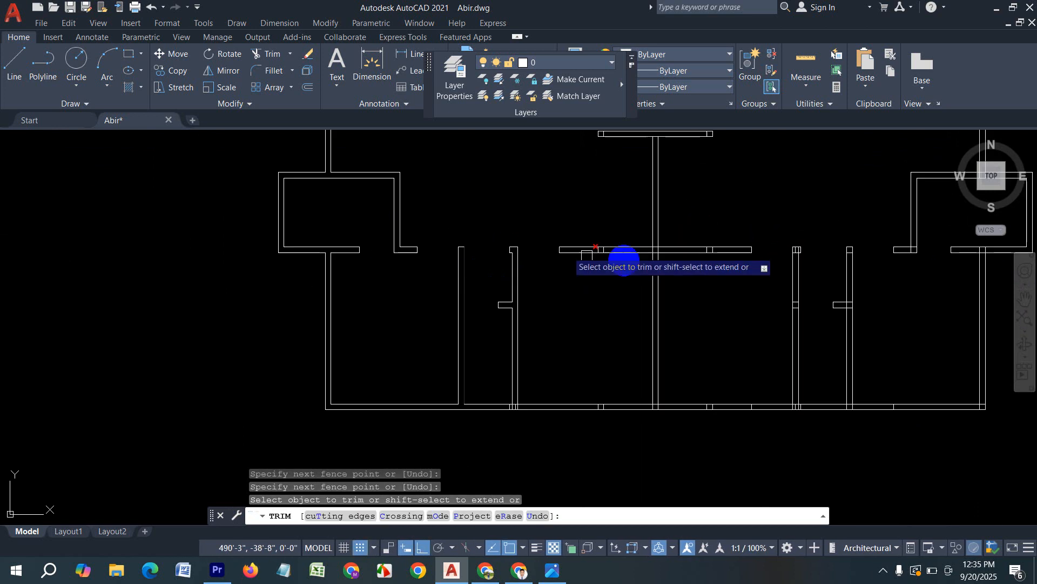
# Trim the bottom outer wall junctions at the second left partition and the central partition, clearing the stray cross lines between them.
pyautogui.scroll(6, 507, 399)
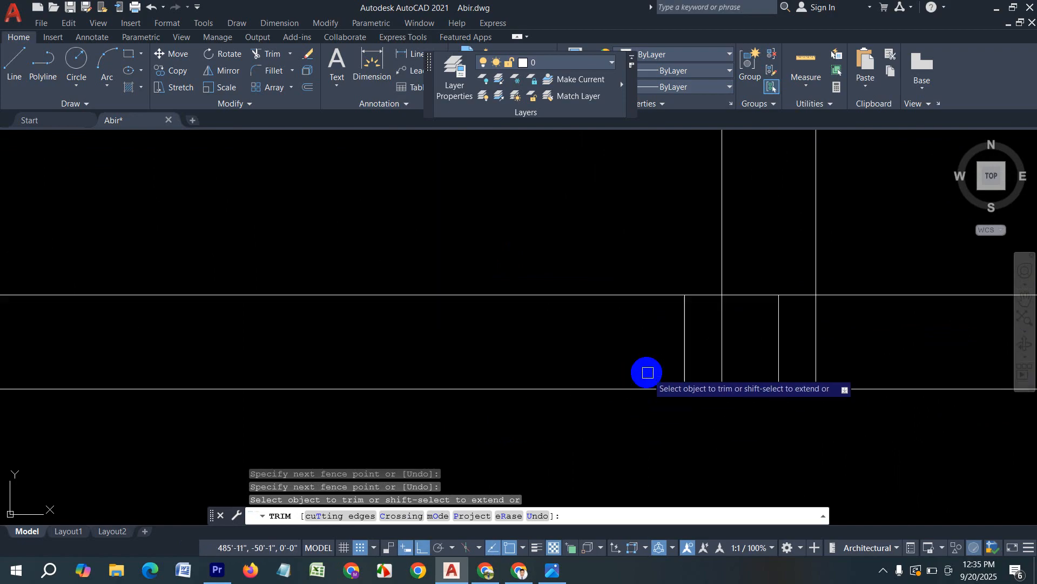
pyautogui.moveTo(648, 370)
pyautogui.mouseDown()
pyautogui.moveTo(829, 364)
pyautogui.moveTo(764, 330)
pyautogui.moveTo(767, 287)
pyautogui.mouseUp()
pyautogui.scroll(-4, 511, 408)
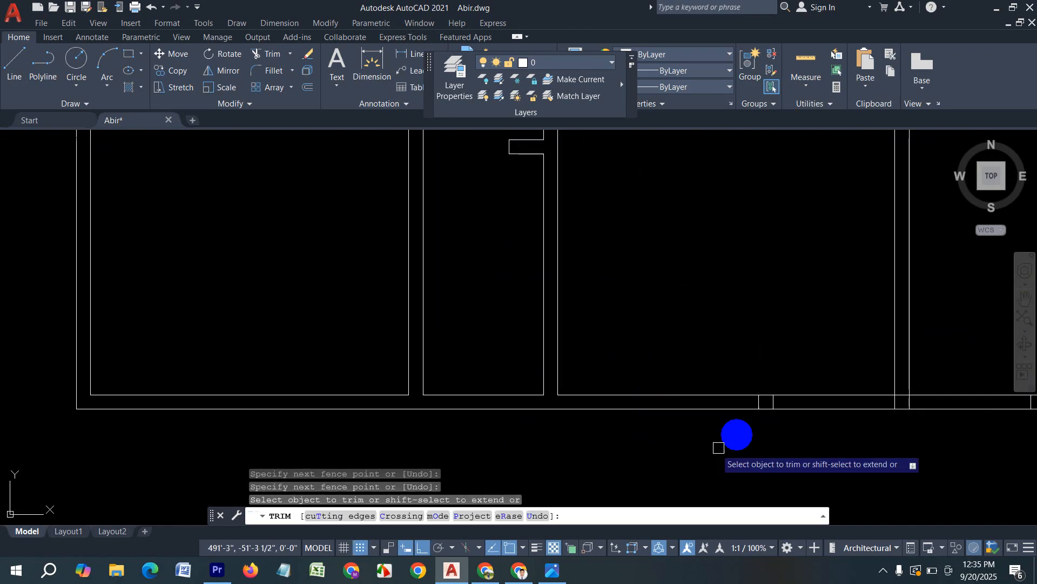
pyautogui.scroll(4, 819, 413)
pyautogui.moveTo(587, 342); pyautogui.dragTo(460, 340)
pyautogui.scroll(-4, 567, 414)
pyautogui.scroll(4, 723, 394)
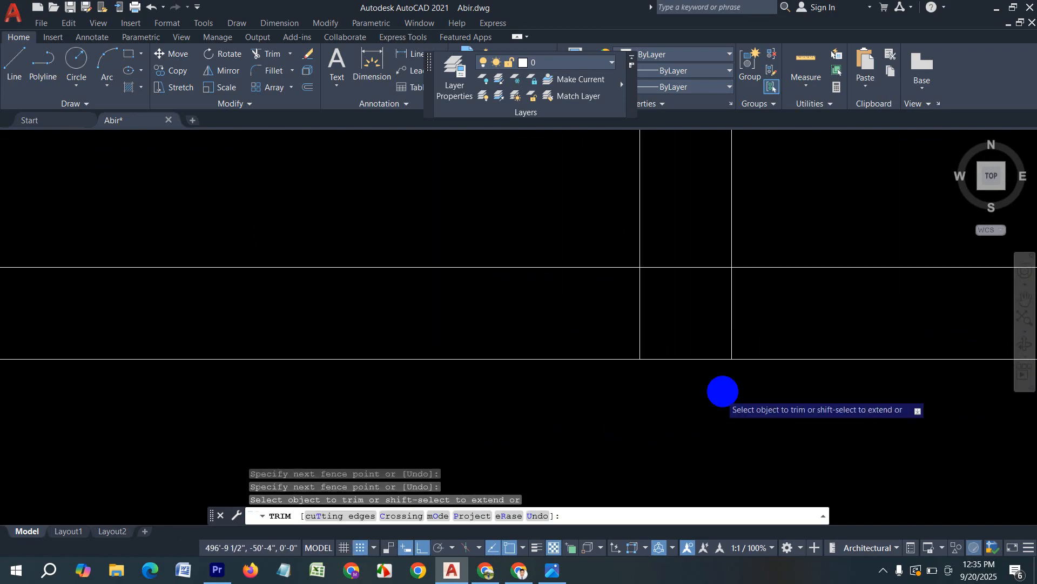
pyautogui.scroll(-5, 632, 393)
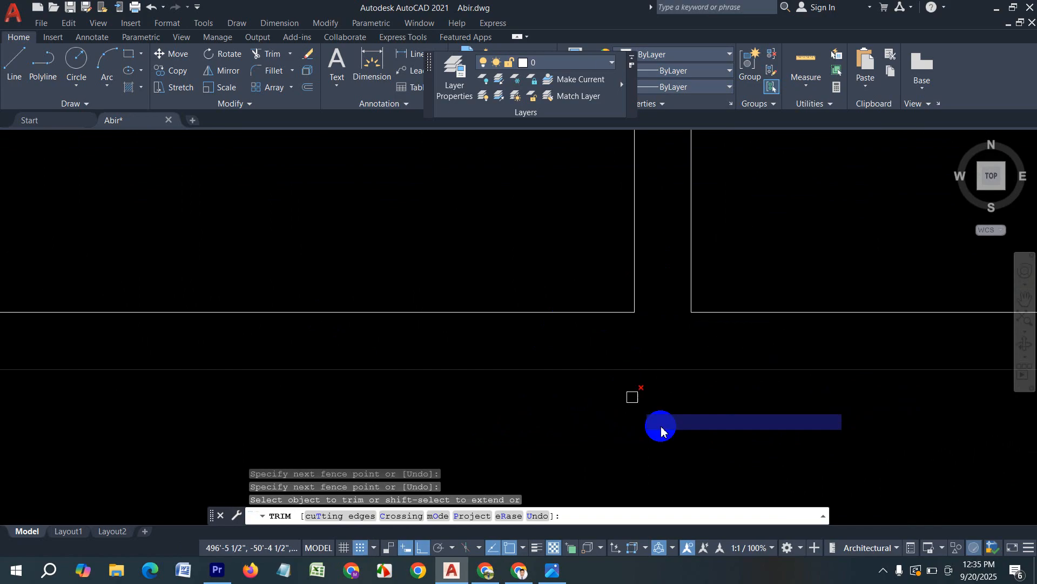
# Trim the central wall crossing open and clear the stray cross lines from the horizontal wall's left half.
pyautogui.scroll(6, 699, 287)
pyautogui.moveTo(699, 287)
pyautogui.mouseDown(button='middle')
pyautogui.moveTo(676, 277)
pyautogui.moveTo(678, 262)
pyautogui.mouseUp(button='middle')
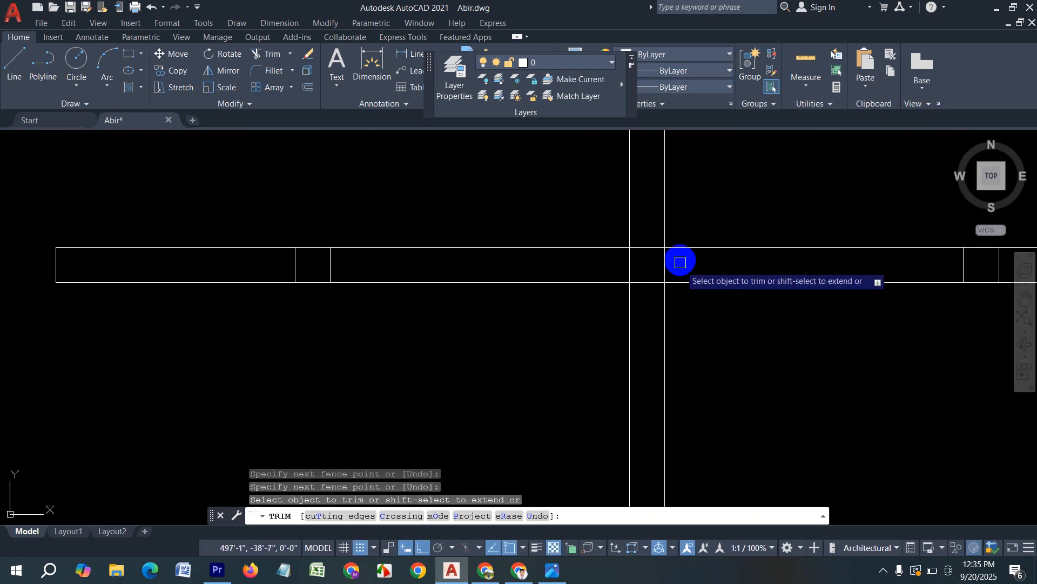
pyautogui.scroll(6, 692, 271)
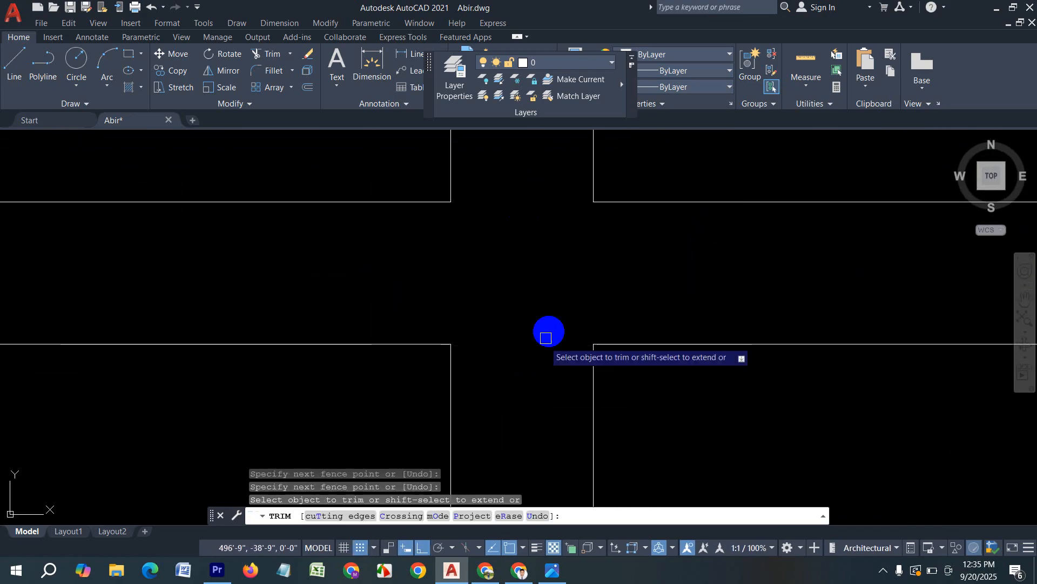
pyautogui.scroll(-7, 546, 338)
pyautogui.scroll(2, 301, 319)
pyautogui.click(304, 321)
pyautogui.moveTo(466, 322); pyautogui.dragTo(470, 322)
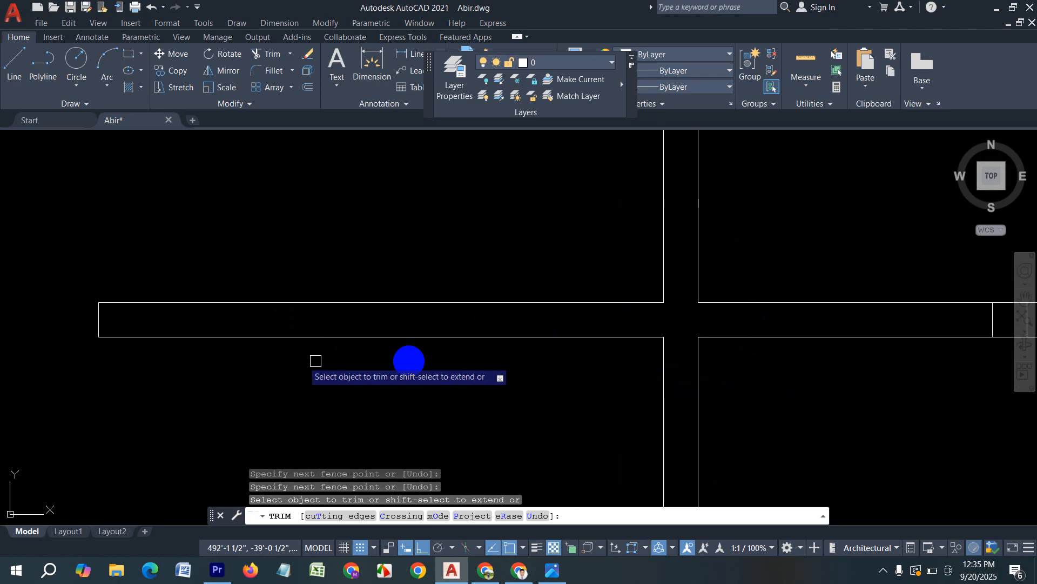
# Trim the T-junction and stray cross lines of the short wall below the stairs and the central wall's remaining cross lines.
pyautogui.scroll(-6, 598, 342)
pyautogui.scroll(9, 752, 335)
pyautogui.moveTo(589, 336)
pyautogui.mouseDown()
pyautogui.moveTo(546, 338)
pyautogui.moveTo(667, 336)
pyautogui.moveTo(617, 367)
pyautogui.mouseUp()
pyautogui.scroll(-5, 614, 266)
pyautogui.scroll(6, 628, 338)
pyautogui.moveTo(901, 331); pyautogui.dragTo(924, 330)
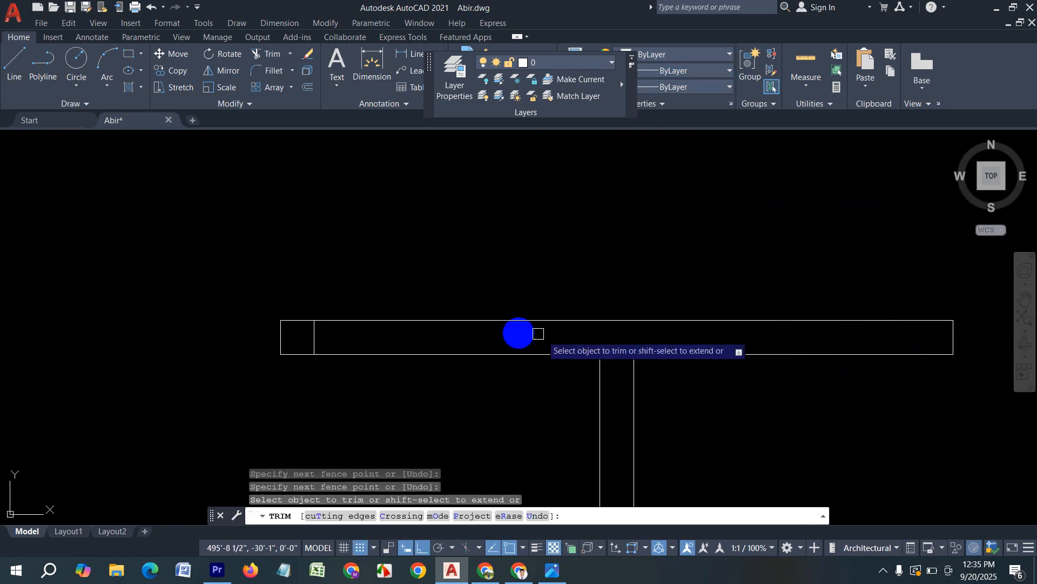
pyautogui.moveTo(314, 333); pyautogui.dragTo(368, 338)
pyautogui.scroll(-6, 445, 302)
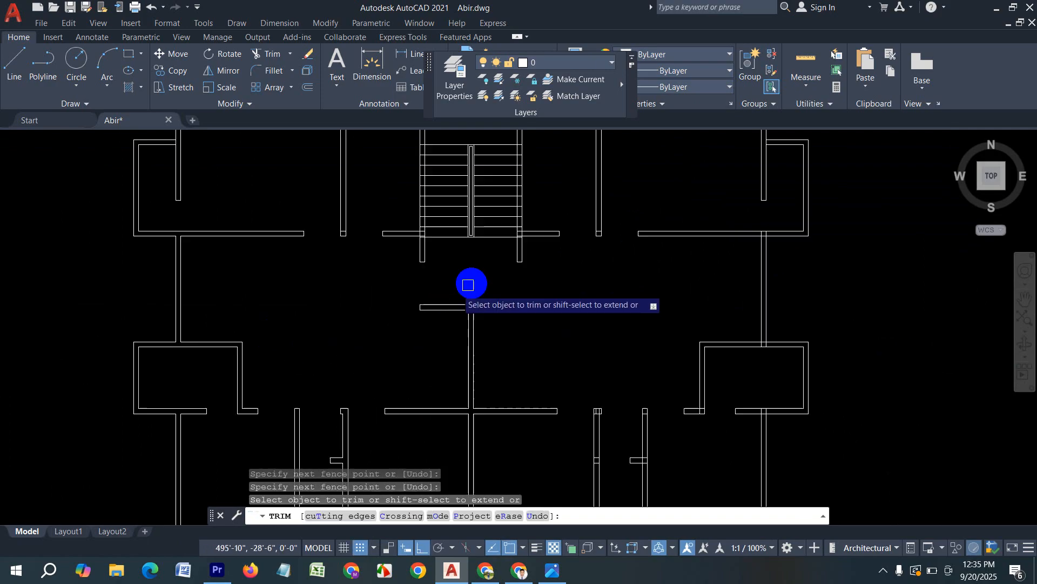
# Clear the stray cross lines from the bottom outer wall between the central partition and the right partitions.
pyautogui.moveTo(768, 395); pyautogui.dragTo(764, 231, button='middle')
pyautogui.scroll(6, 514, 346)
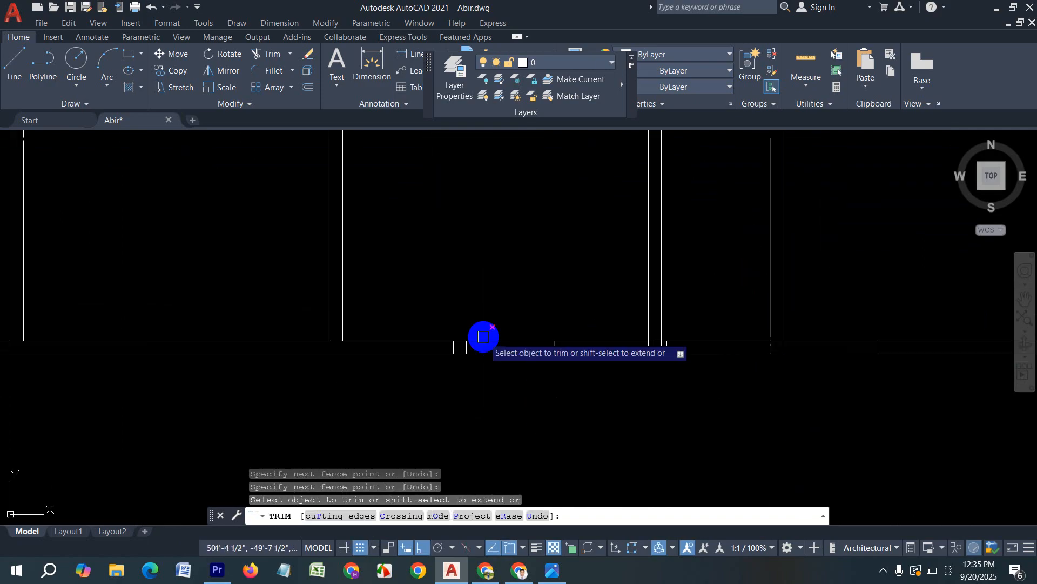
pyautogui.moveTo(348, 367); pyautogui.dragTo(870, 370)
pyautogui.scroll(-6, 527, 370)
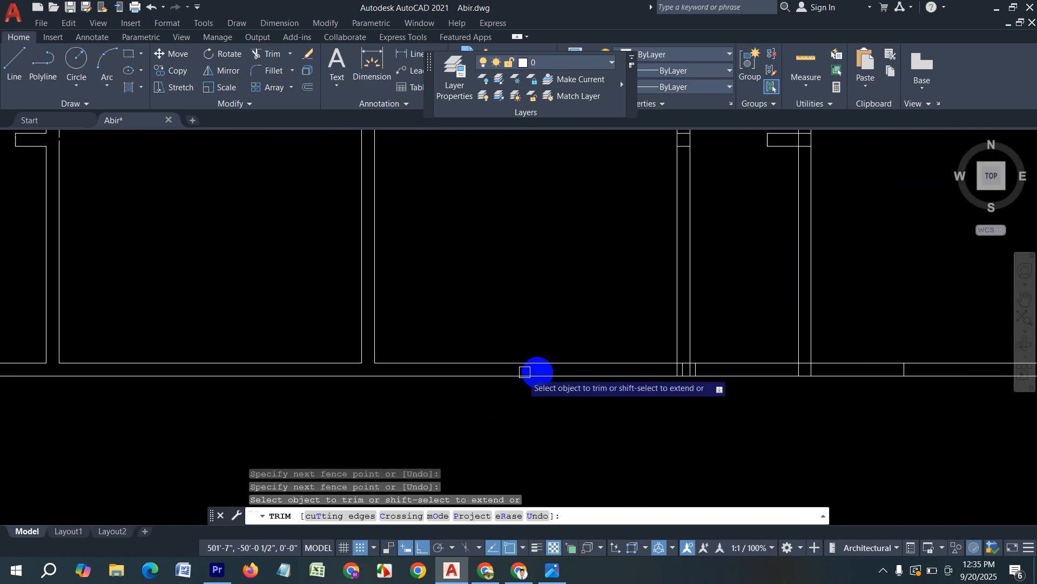
# Trim the overlapping lines where the two lower right partitions meet the bottom outer wall.
pyautogui.scroll(4, 730, 365)
pyautogui.moveTo(688, 371)
pyautogui.mouseDown()
pyautogui.moveTo(591, 370)
pyautogui.moveTo(613, 373)
pyautogui.mouseUp()
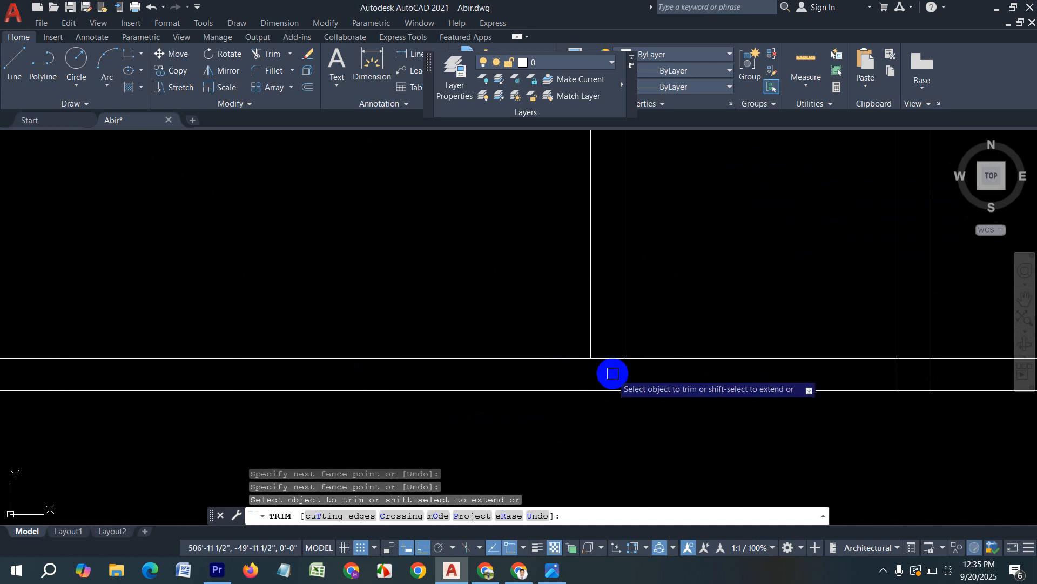
pyautogui.scroll(2, 880, 377)
pyautogui.moveTo(862, 371)
pyautogui.mouseDown()
pyautogui.moveTo(963, 370)
pyautogui.moveTo(943, 372)
pyautogui.moveTo(930, 319)
pyautogui.moveTo(917, 319)
pyautogui.mouseUp()
pyautogui.scroll(-4, 462, 371)
pyautogui.scroll(3, 638, 398)
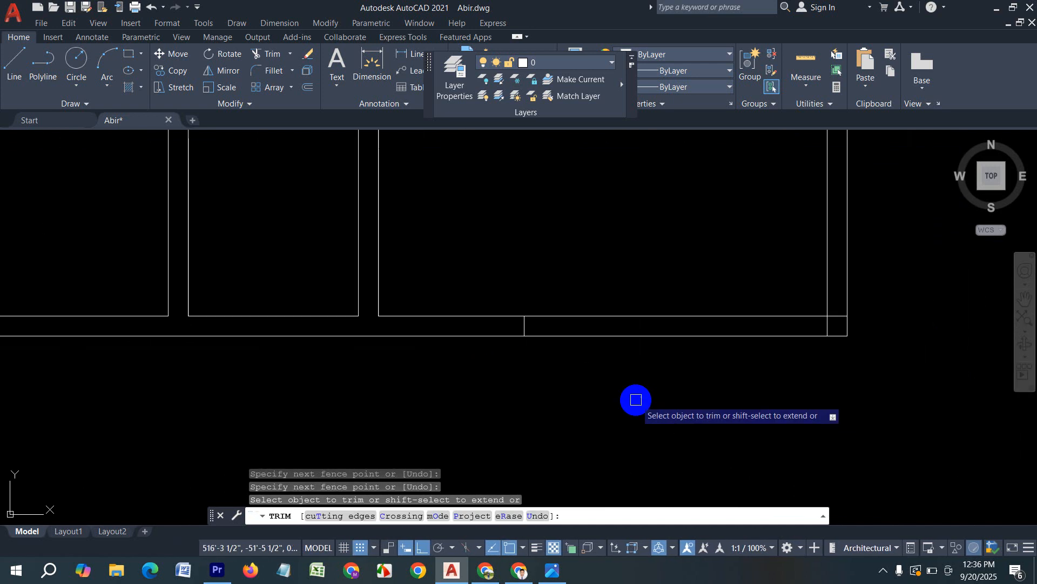
# Clear the last stray line in the bottom outer wall and trim the building's lower-right corner clean.
pyautogui.moveTo(486, 286); pyautogui.dragTo(414, 276)
pyautogui.scroll(-3, 672, 394)
pyautogui.scroll(3, 685, 375)
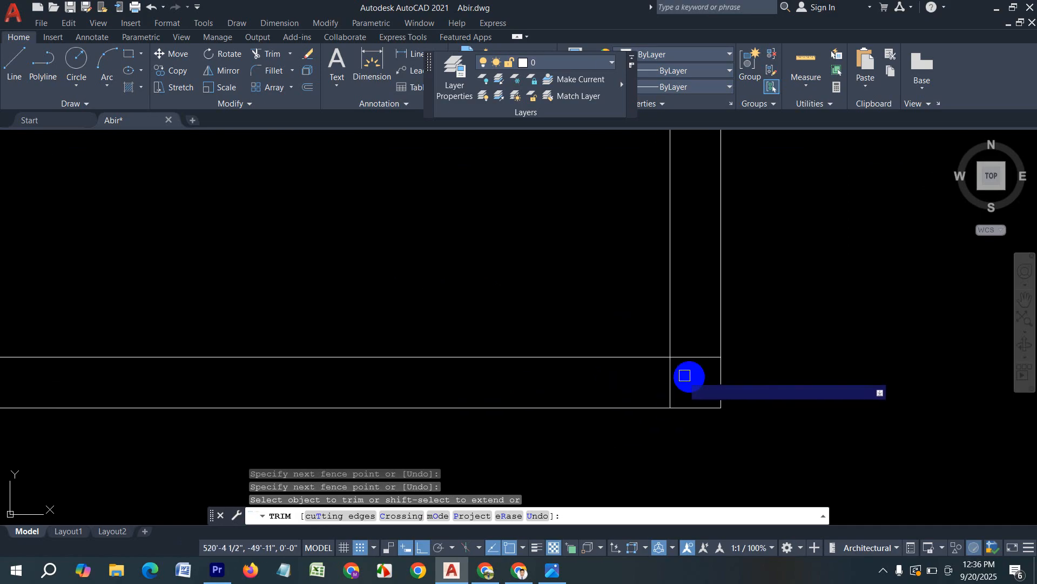
pyautogui.moveTo(692, 345); pyautogui.dragTo(636, 384)
pyautogui.scroll(-4, 702, 465)
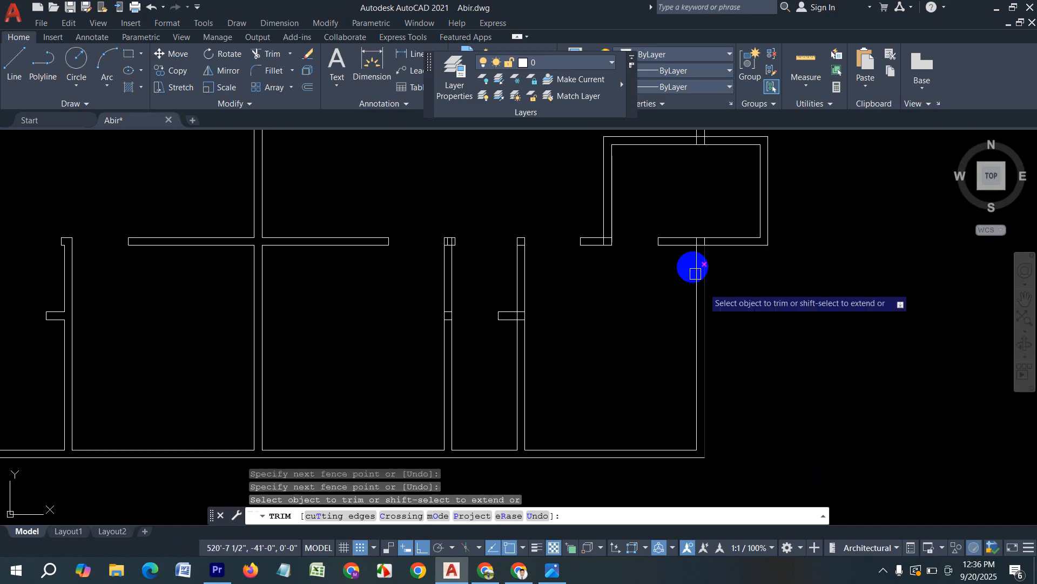
# Trim the overlapping lines where the right outer wall meets the lower right projecting room's lower wall.
pyautogui.scroll(5, 700, 253)
pyautogui.moveTo(643, 197); pyautogui.dragTo(831, 209)
pyautogui.moveTo(723, 203); pyautogui.dragTo(702, 303)
pyautogui.scroll(-4, 691, 377)
# Trim the right outer wall lines crossing the lower right projecting room's upper wall.
pyautogui.scroll(2, 697, 190)
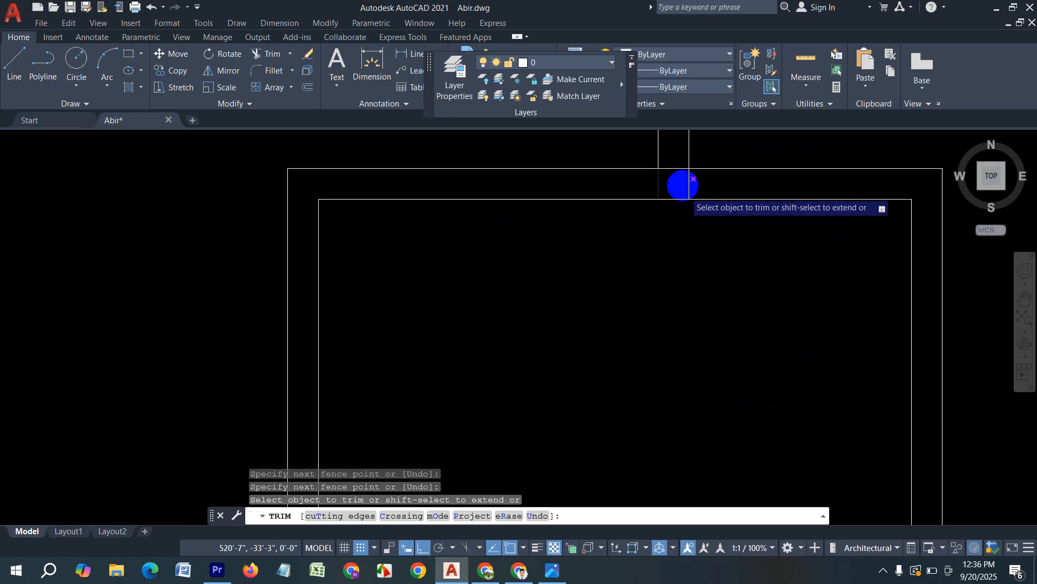
pyautogui.scroll(2, 686, 184)
pyautogui.moveTo(607, 181); pyautogui.dragTo(758, 186)
pyautogui.moveTo(730, 202); pyautogui.dragTo(743, 237, button='middle')
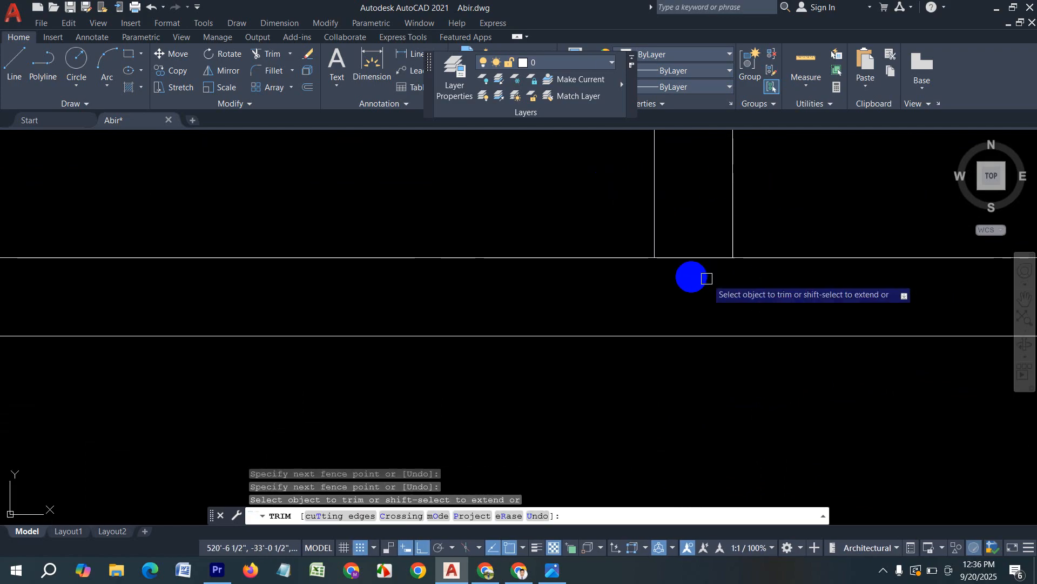
pyautogui.scroll(-4, 748, 255)
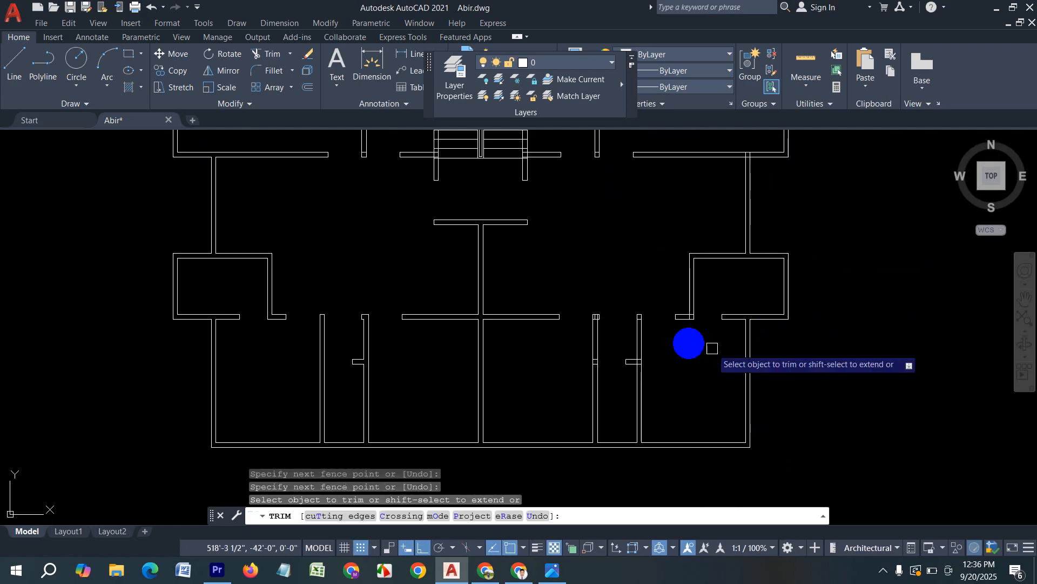
# Trim the overlapping lines at the lower right projecting room's inner lower corner.
pyautogui.scroll(6, 692, 327)
pyautogui.moveTo(686, 173)
pyautogui.mouseDown()
pyautogui.moveTo(644, 227)
pyautogui.moveTo(631, 227)
pyautogui.mouseUp()
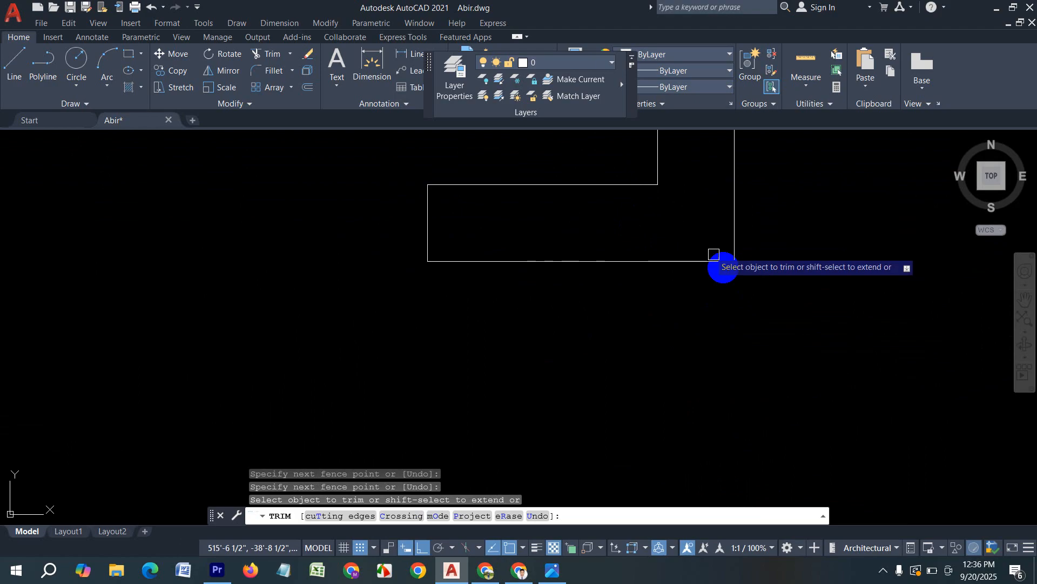
pyautogui.scroll(-4, 618, 327)
# Trim the stub wall junction on the outer lower right partition and clear the cross lines in the neighbouring partition.
pyautogui.scroll(6, 672, 272)
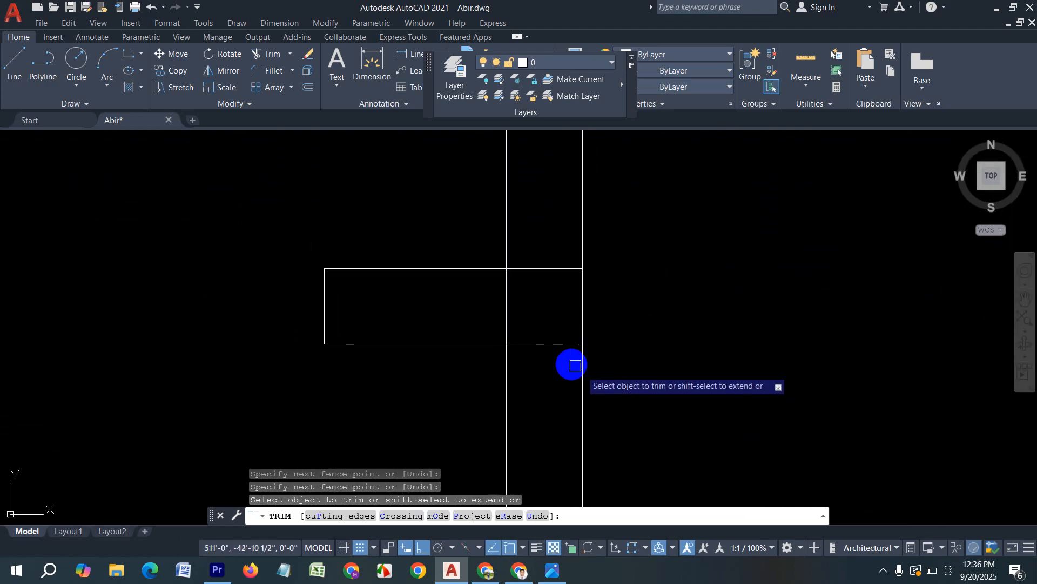
pyautogui.moveTo(564, 363); pyautogui.dragTo(541, 249)
pyautogui.moveTo(526, 294); pyautogui.dragTo(451, 296)
pyautogui.scroll(-5, 588, 310)
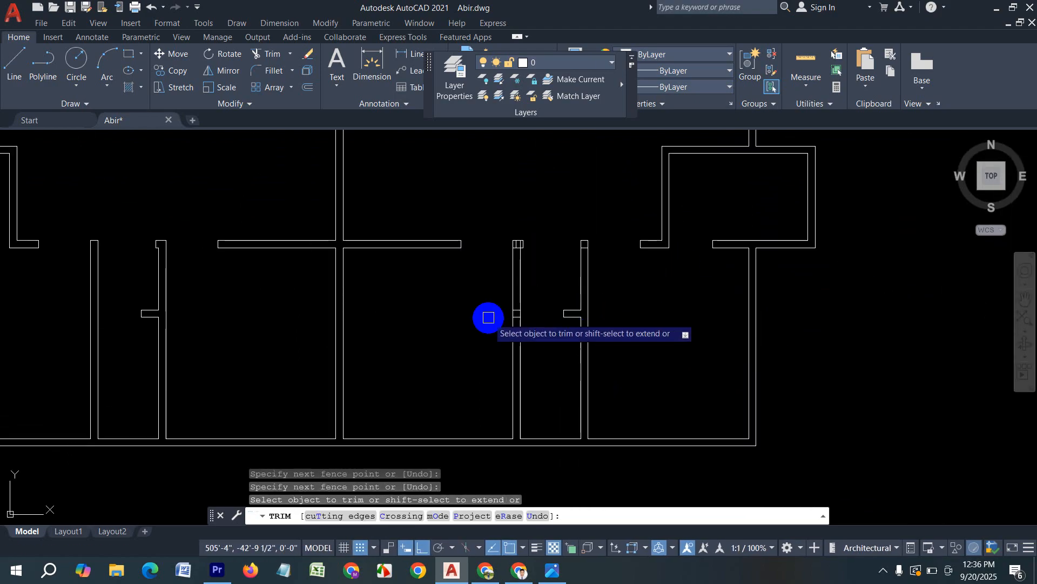
pyautogui.scroll(5, 513, 308)
pyautogui.moveTo(546, 289); pyautogui.dragTo(548, 359)
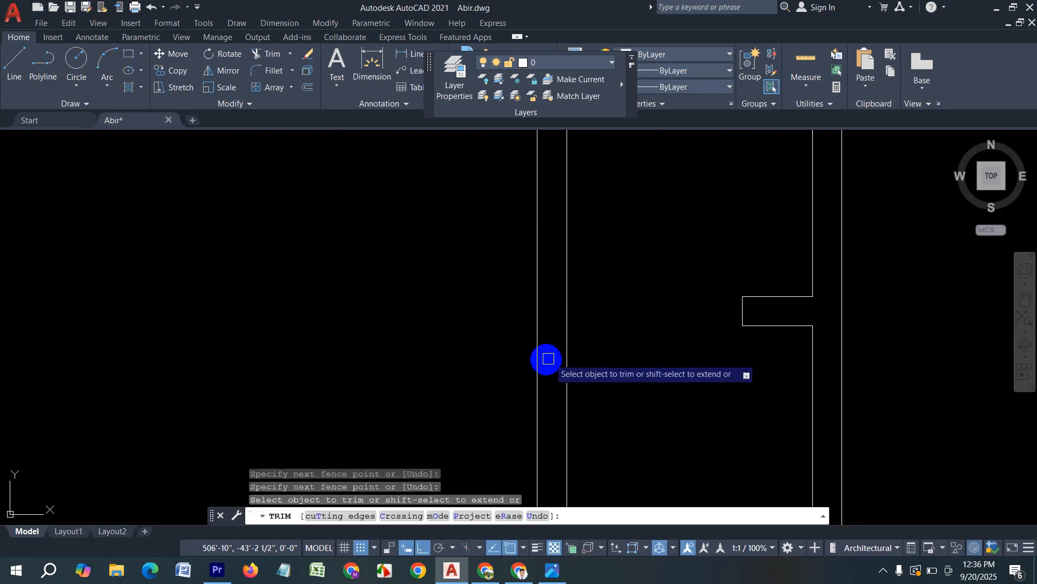
# Trim the crossing lines at the wall junctions and upper ends of the lower right partitions.
pyautogui.scroll(-5, 548, 346)
pyautogui.scroll(6, 549, 243)
pyautogui.moveTo(506, 202); pyautogui.dragTo(602, 211)
pyautogui.scroll(-5, 510, 254)
pyautogui.scroll(6, 653, 250)
pyautogui.moveTo(554, 278); pyautogui.dragTo(550, 342)
pyautogui.scroll(-5, 511, 326)
pyautogui.scroll(6, 490, 292)
pyautogui.scroll(-5, 428, 284)
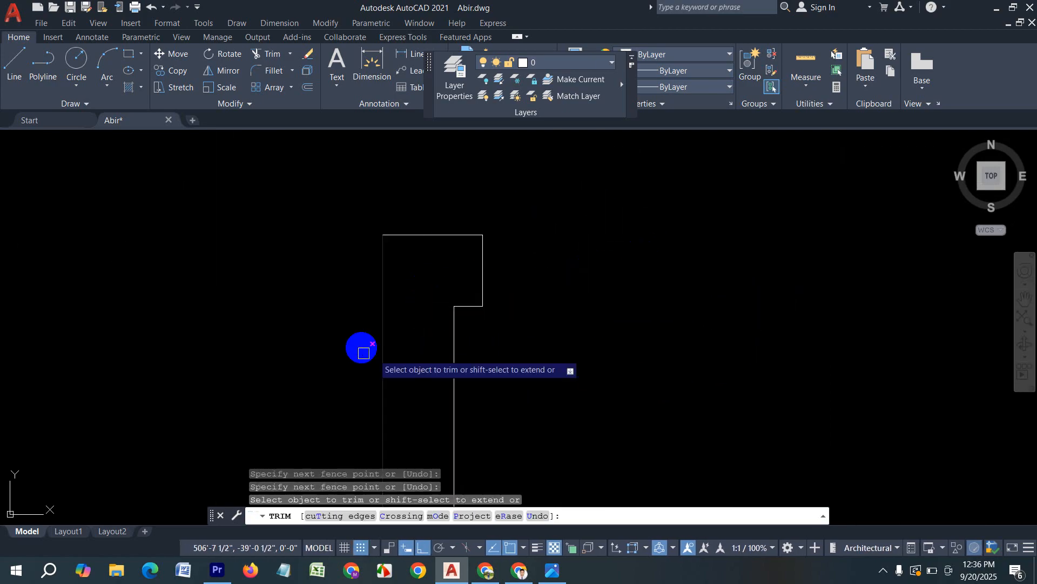
# Trim the overlapping lines where the right outer wall meets the upper right projecting room's lower wall.
pyautogui.moveTo(641, 341); pyautogui.dragTo(589, 401, button='middle')
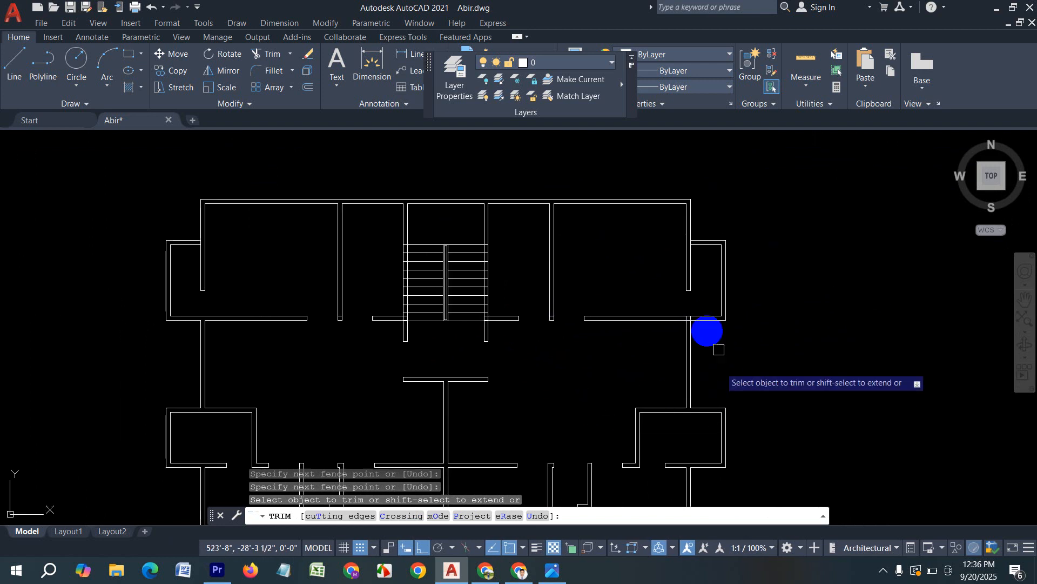
pyautogui.scroll(6, 714, 372)
pyautogui.moveTo(238, 505); pyautogui.dragTo(486, 385, button='middle')
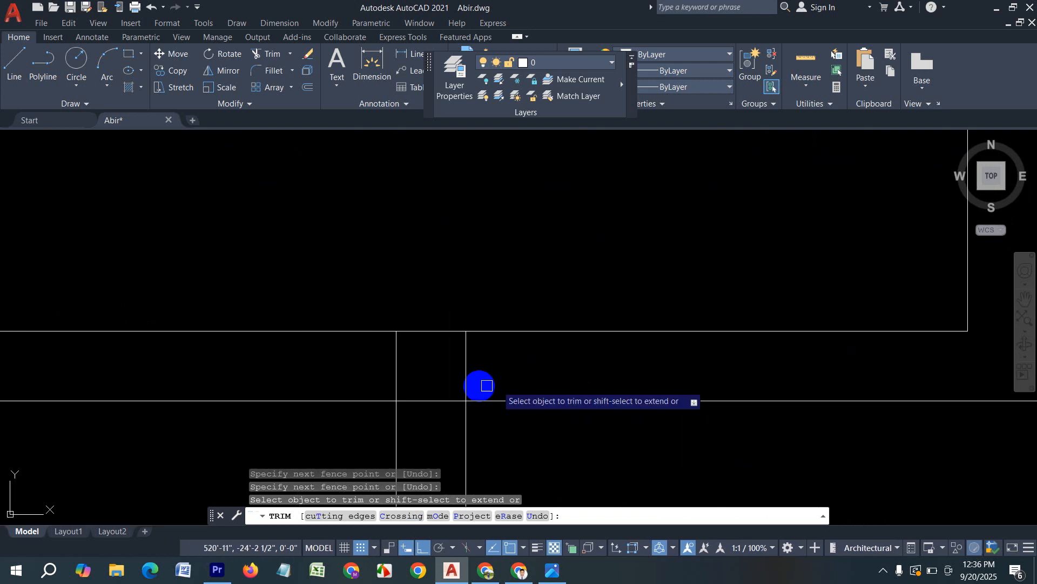
pyautogui.moveTo(375, 360)
pyautogui.mouseDown()
pyautogui.moveTo(478, 392)
pyautogui.moveTo(436, 417)
pyautogui.mouseUp()
pyautogui.scroll(-3, 602, 378)
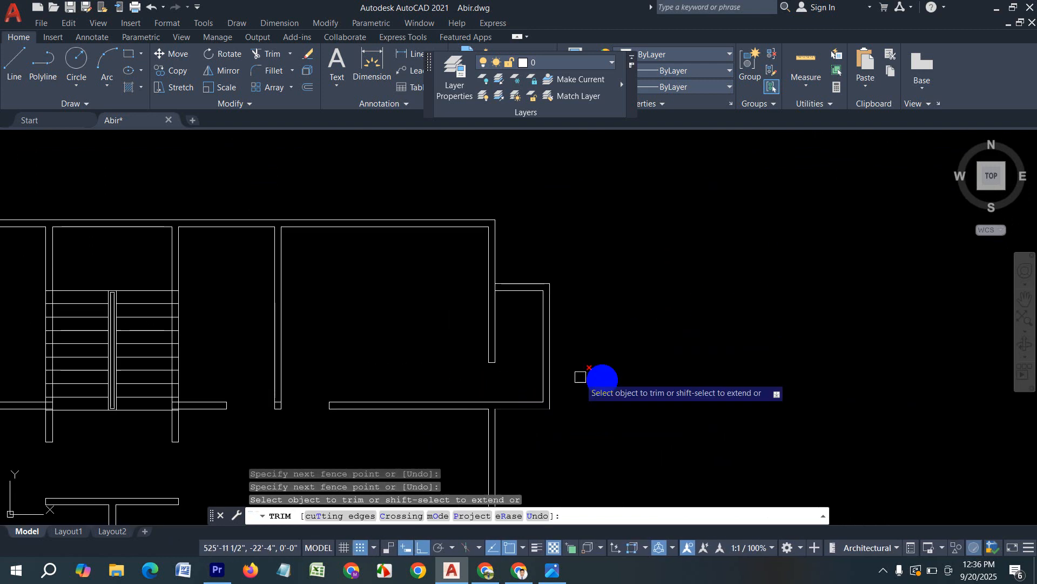
# Trim the line crossing the lower end of the upper partition to the right of the staircase.
pyautogui.moveTo(393, 356); pyautogui.dragTo(669, 249, button='middle')
pyautogui.scroll(5, 481, 328)
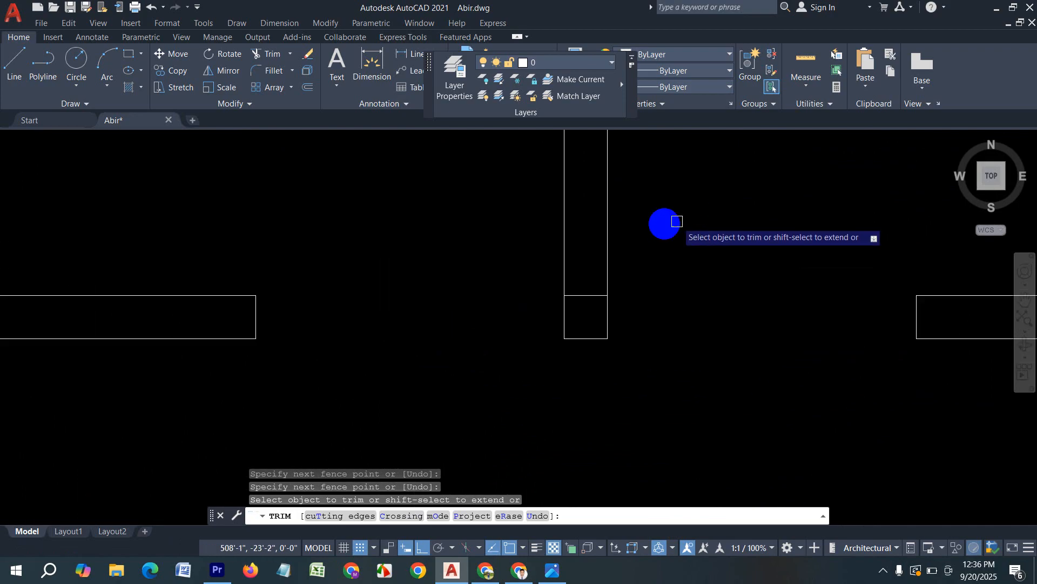
pyautogui.moveTo(542, 309); pyautogui.dragTo(535, 365)
pyautogui.scroll(-5, 700, 264)
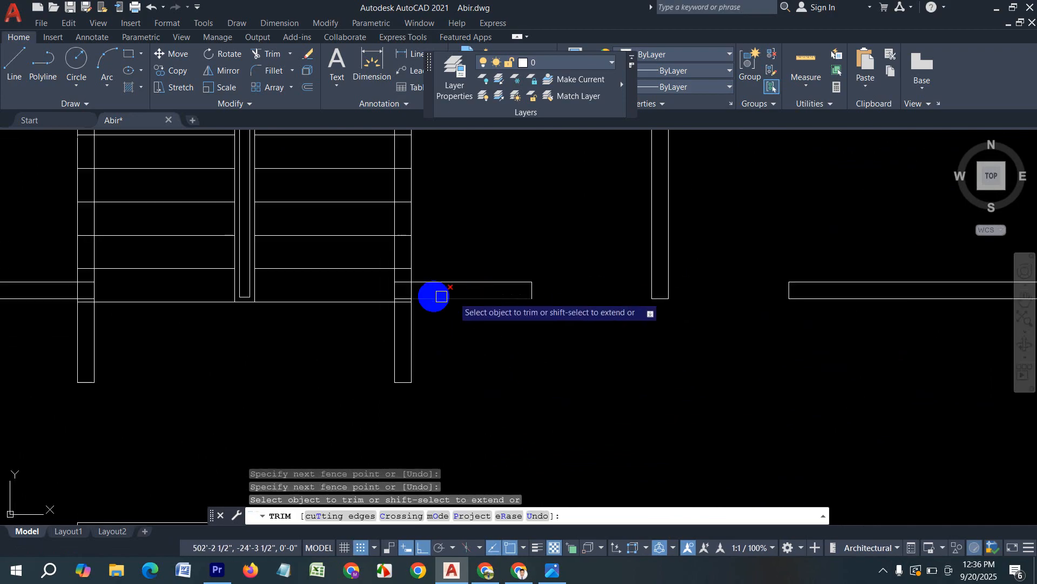
# Trim the corridor wall and tread lines crossing the lower part of the staircase's right wall.
pyautogui.scroll(3, 412, 294)
pyautogui.moveTo(397, 330); pyautogui.dragTo(405, 149)
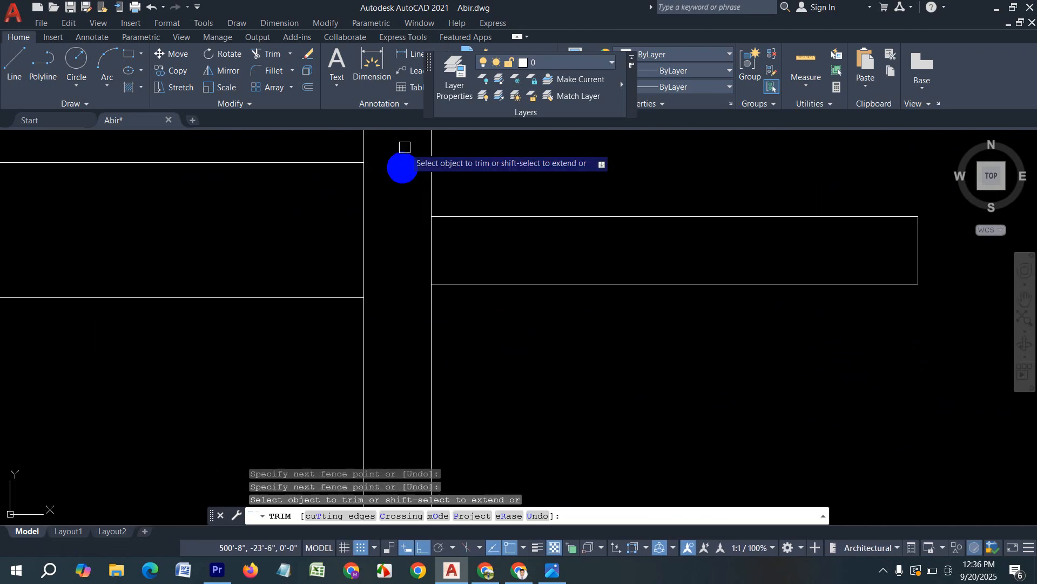
pyautogui.moveTo(400, 187); pyautogui.dragTo(413, 390, button='middle')
pyautogui.moveTo(429, 449); pyautogui.dragTo(467, 443)
pyautogui.scroll(-3, 476, 354)
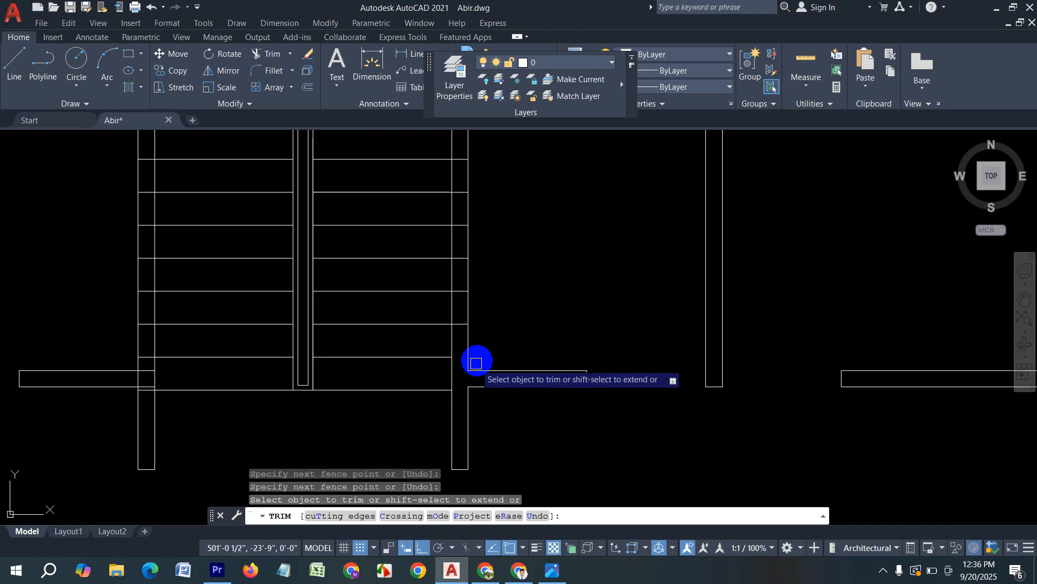
# Trim the remaining stair tread lines that run through the thickness of the staircase's right wall.
pyautogui.scroll(4, 470, 270)
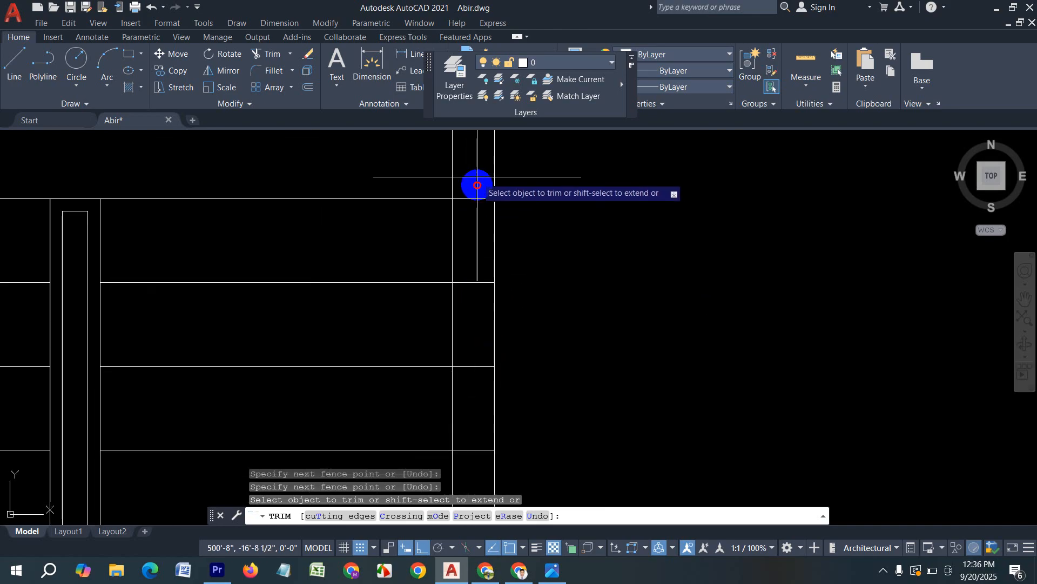
pyautogui.moveTo(477, 176); pyautogui.dragTo(471, 403)
pyautogui.moveTo(471, 372); pyautogui.dragTo(490, 181, button='middle')
pyautogui.moveTo(492, 180); pyautogui.dragTo(493, 302)
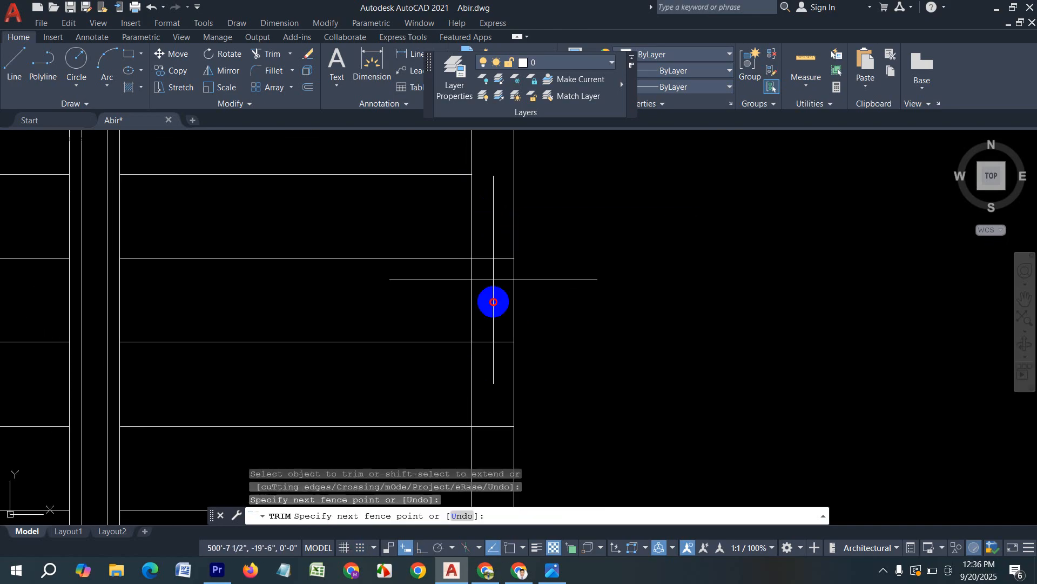
pyautogui.moveTo(492, 406); pyautogui.dragTo(492, 408)
pyautogui.moveTo(494, 387); pyautogui.dragTo(513, 231, button='middle')
pyautogui.moveTo(514, 232); pyautogui.dragTo(514, 414)
pyautogui.moveTo(516, 395); pyautogui.dragTo(535, 220, button='middle')
pyautogui.moveTo(535, 227); pyautogui.dragTo(548, 412)
pyautogui.scroll(-4, 637, 259)
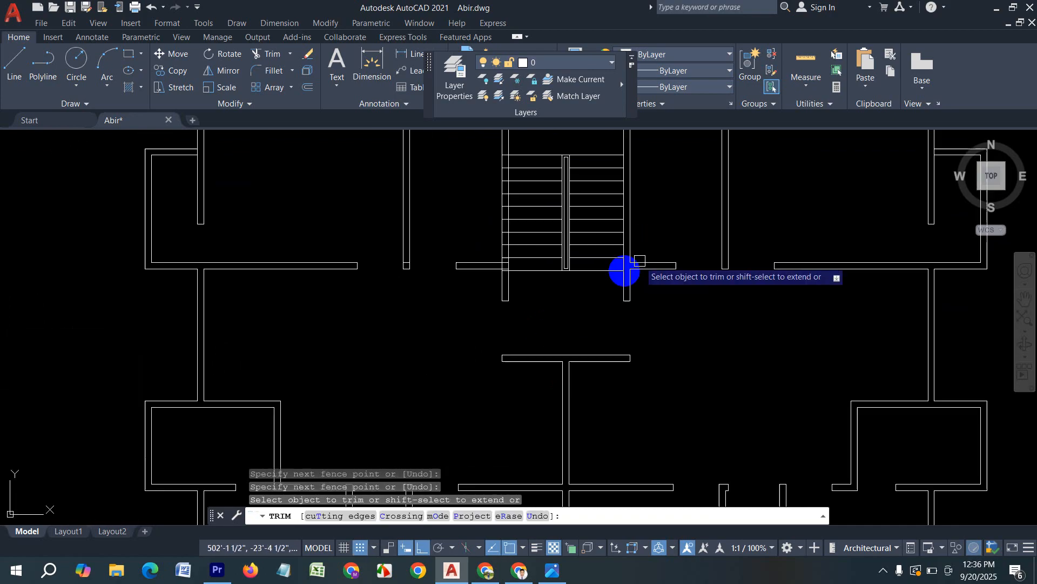
# Try another trim near the foot of the staircase and undo it.
pyautogui.scroll(2, 514, 257)
pyautogui.scroll(4, 513, 260)
pyautogui.moveTo(457, 339)
pyautogui.mouseDown()
pyautogui.moveTo(473, 197)
pyautogui.moveTo(477, 232)
pyautogui.mouseUp()
pyautogui.hotkey('ctrl', 'z')
pyautogui.scroll(-5, 465, 259)
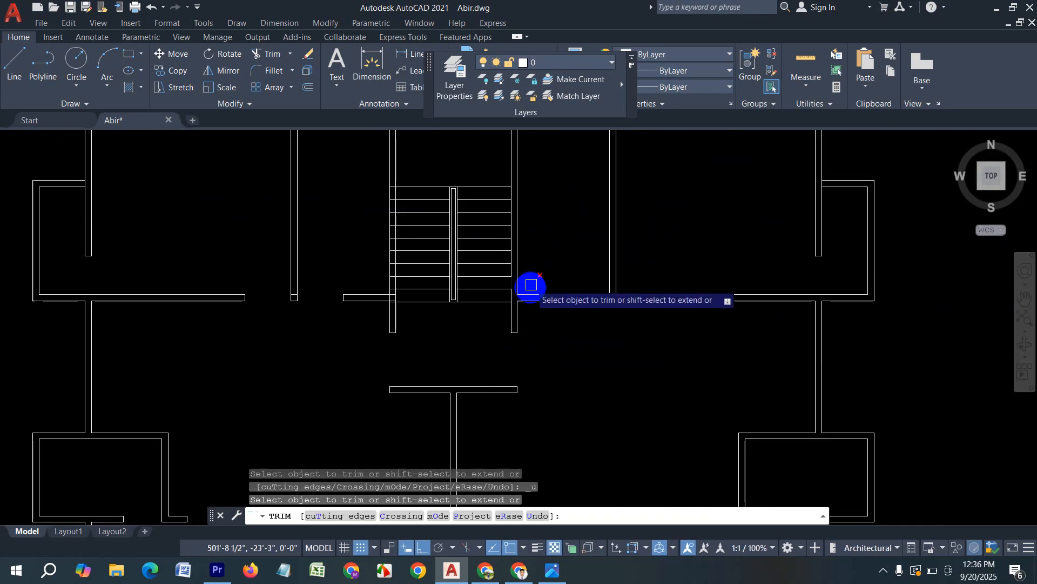
# Trim the corridor wall lines and lowest tread lines crossing the staircase's left wall.
pyautogui.scroll(6, 377, 297)
pyautogui.scroll(2, 374, 306)
pyautogui.moveTo(382, 329)
pyautogui.mouseDown()
pyautogui.moveTo(399, 178)
pyautogui.moveTo(275, 216)
pyautogui.moveTo(286, 215)
pyautogui.mouseUp()
pyautogui.moveTo(374, 215); pyautogui.dragTo(413, 433, button='middle')
pyautogui.moveTo(419, 384); pyautogui.dragTo(428, 204)
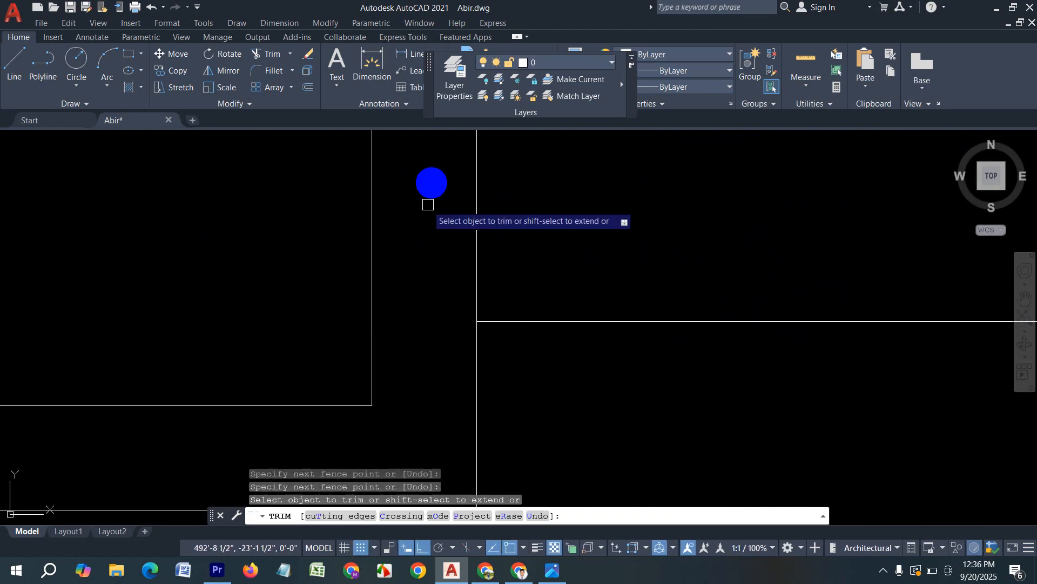
pyautogui.moveTo(431, 184); pyautogui.dragTo(434, 430, button='middle')
pyautogui.moveTo(438, 404); pyautogui.dragTo(432, 360)
pyautogui.moveTo(434, 139); pyautogui.dragTo(440, 153)
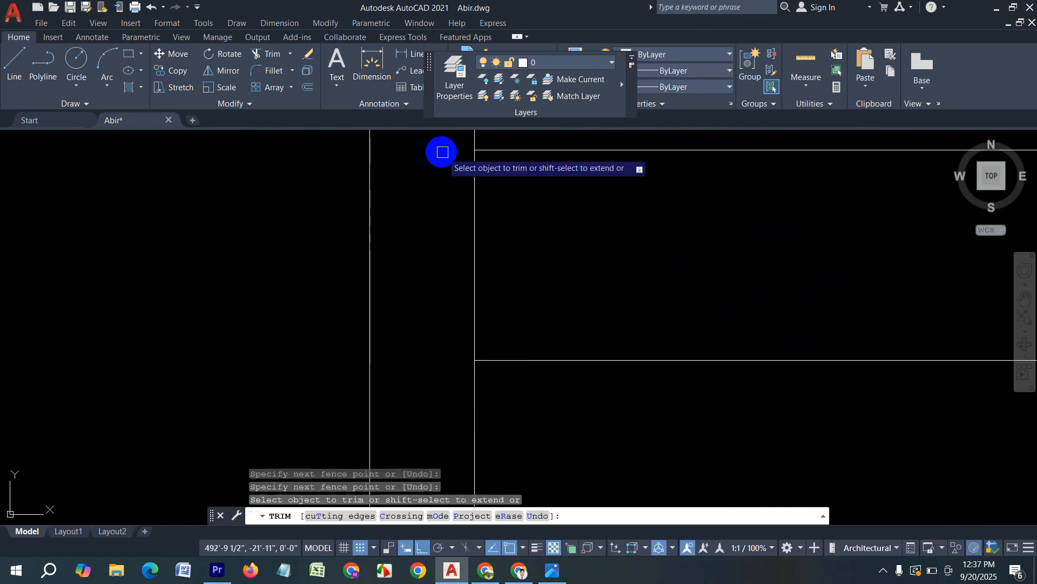
# Trim the remaining stair tread lines inside the staircase's left wall and finish trimming.
pyautogui.scroll(-3, 430, 185)
pyautogui.moveTo(431, 185); pyautogui.dragTo(419, 365, button='middle')
pyautogui.scroll(5, 429, 362)
pyautogui.moveTo(429, 362); pyautogui.dragTo(435, 342)
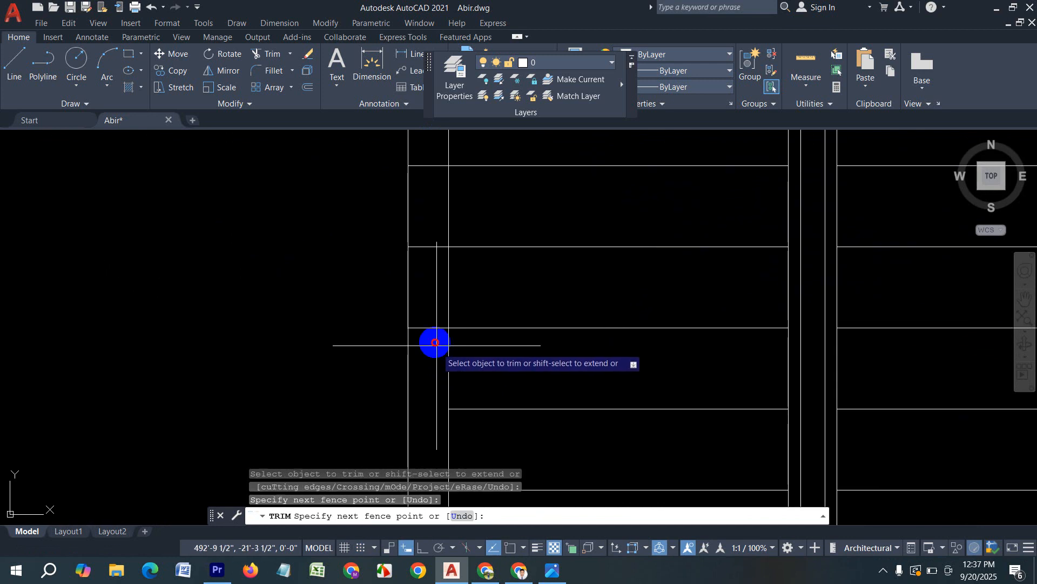
pyautogui.moveTo(432, 220); pyautogui.dragTo(421, 198)
pyautogui.moveTo(420, 197); pyautogui.dragTo(411, 365, button='middle')
pyautogui.moveTo(422, 364); pyautogui.dragTo(421, 198)
pyautogui.scroll(2, 421, 198)
pyautogui.moveTo(425, 335); pyautogui.dragTo(425, 227)
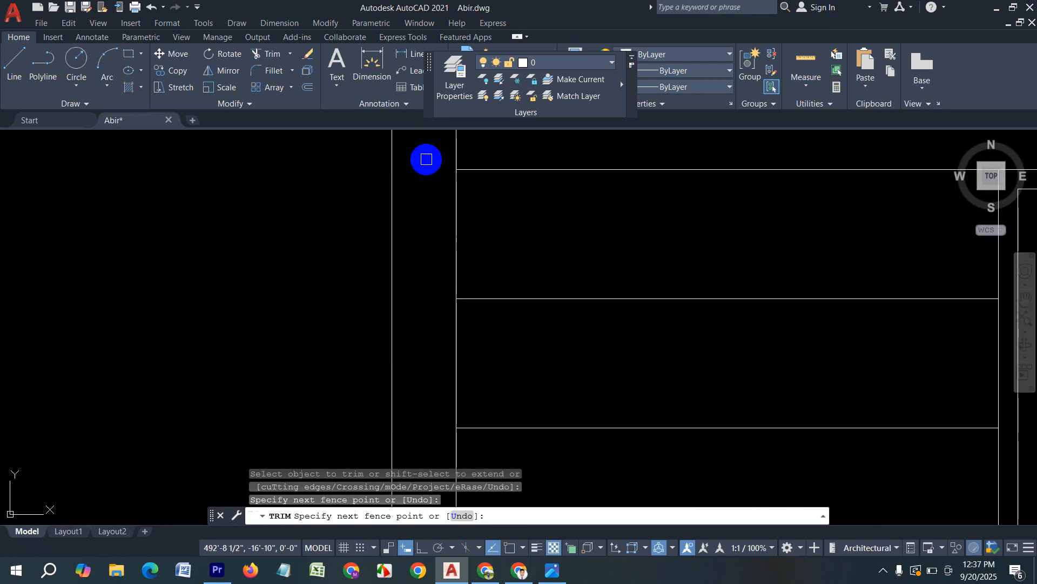
pyautogui.moveTo(426, 158); pyautogui.dragTo(426, 157)
pyautogui.moveTo(441, 178); pyautogui.dragTo(430, 416, button='middle')
pyautogui.scroll(-6, 443, 258)
pyautogui.press('Escape')
# Examine the whole floor plan, checking the walls, door openings and lower partitions.
pyautogui.moveTo(610, 372); pyautogui.dragTo(678, 258, button='middle')
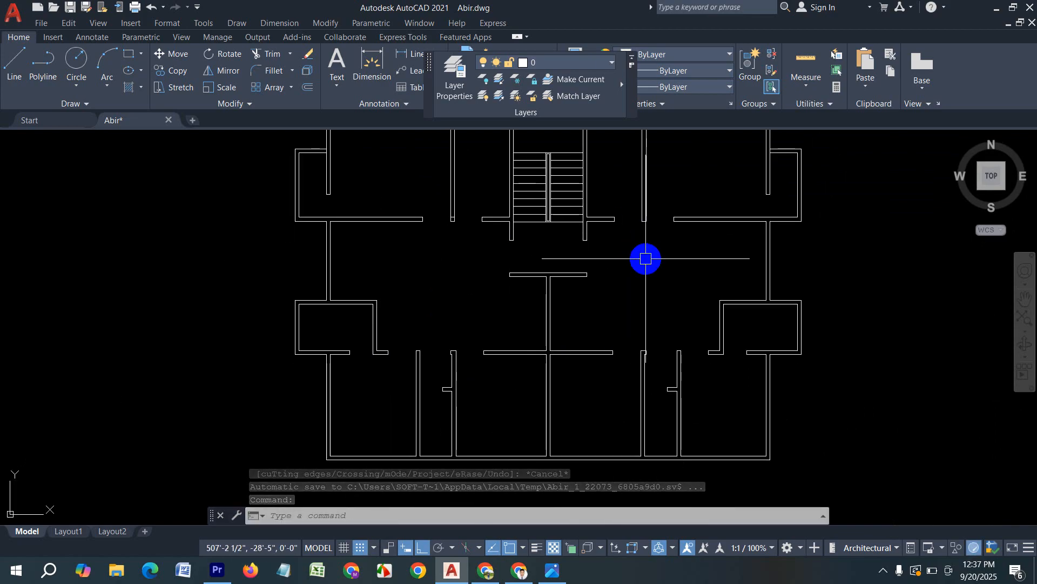
pyautogui.moveTo(657, 260)
pyautogui.mouseDown(button='middle')
pyautogui.moveTo(769, 387)
pyautogui.moveTo(726, 390)
pyautogui.mouseUp(button='middle')
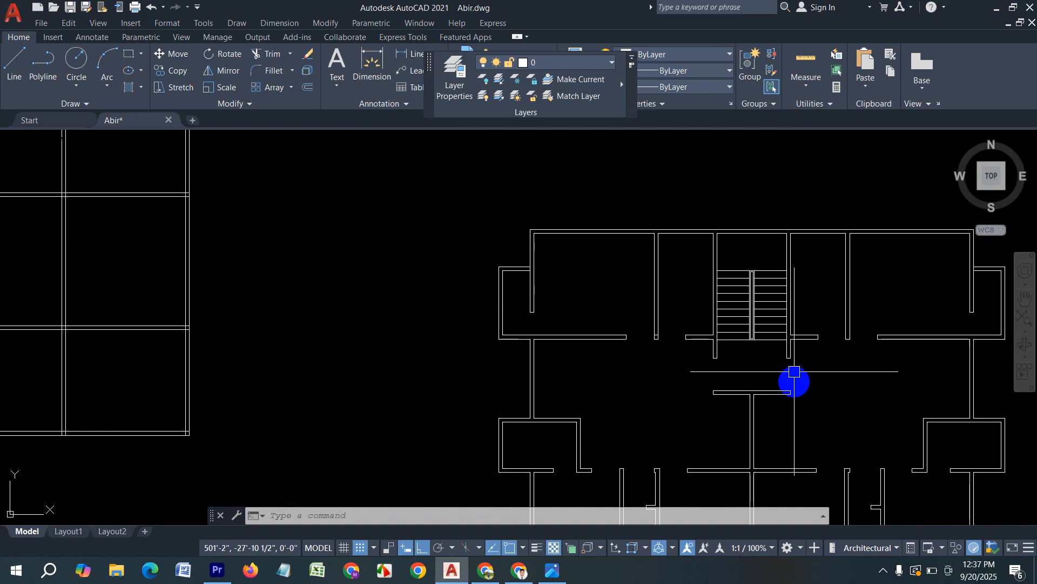
pyautogui.moveTo(795, 372)
pyautogui.mouseDown(button='middle')
pyautogui.moveTo(760, 325)
pyautogui.moveTo(707, 314)
pyautogui.mouseUp(button='middle')
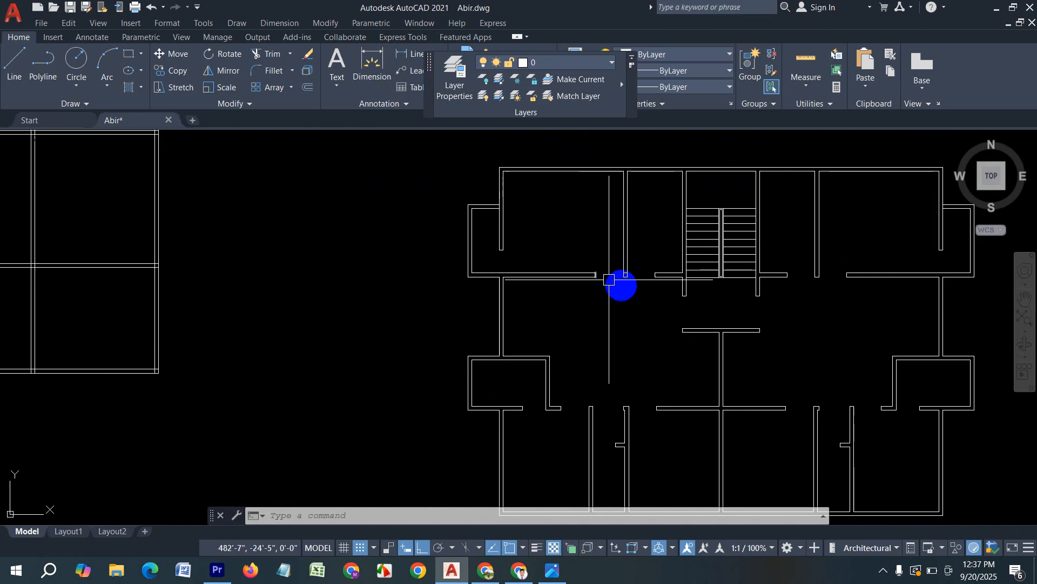
pyautogui.moveTo(634, 345); pyautogui.dragTo(634, 148, button='middle')
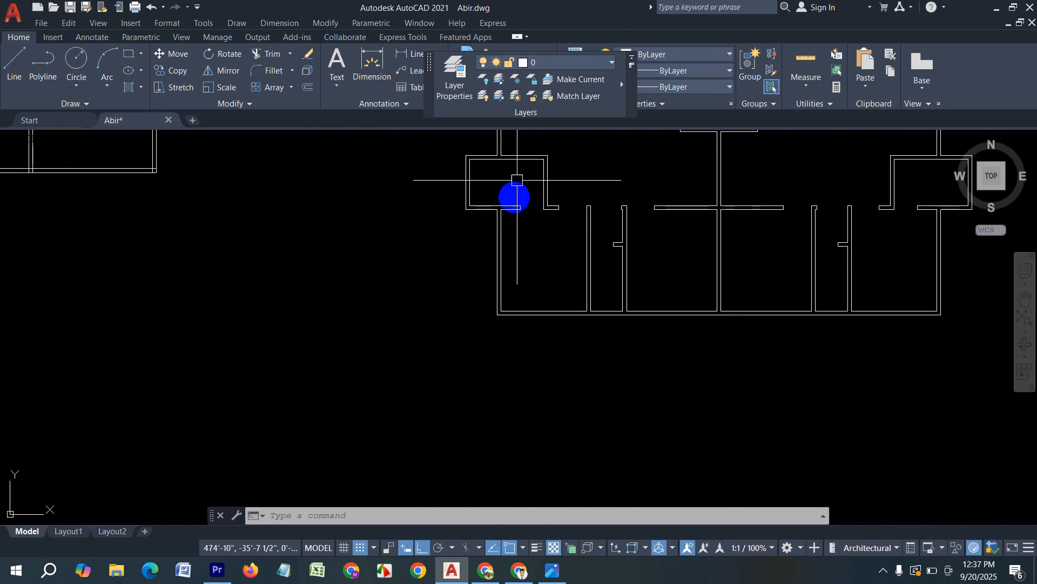
pyautogui.scroll(2, 630, 287)
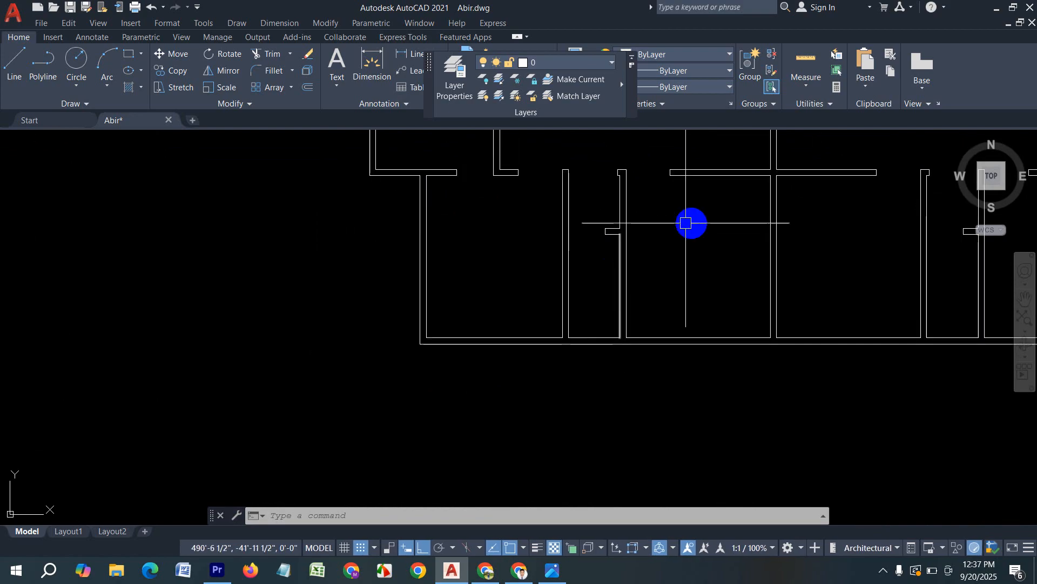
pyautogui.moveTo(687, 222); pyautogui.dragTo(666, 316, button='middle')
pyautogui.scroll(-5, 666, 307)
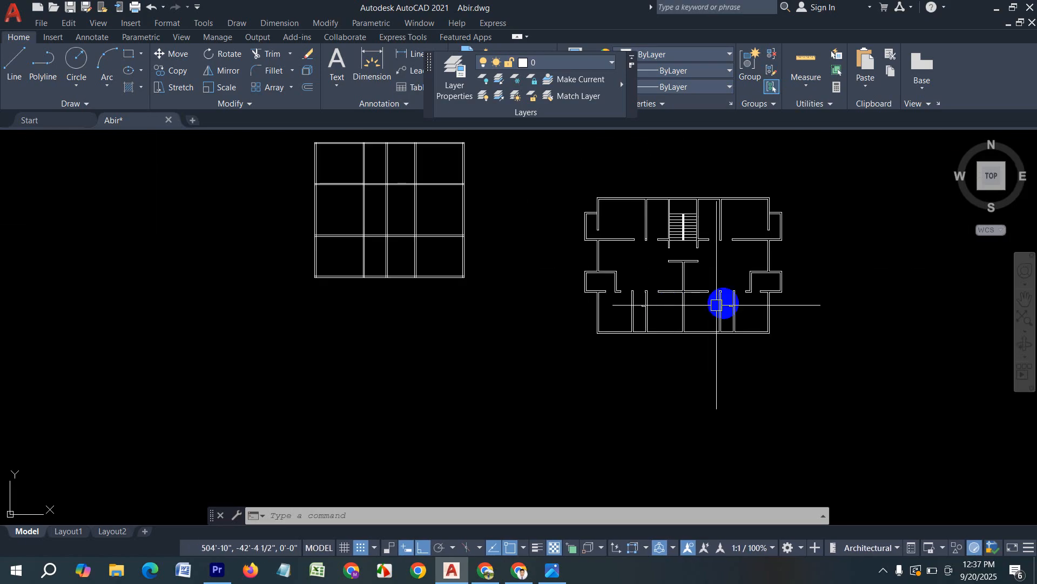
pyautogui.scroll(4, 722, 301)
pyautogui.moveTo(740, 212); pyautogui.dragTo(783, 331, button='middle')
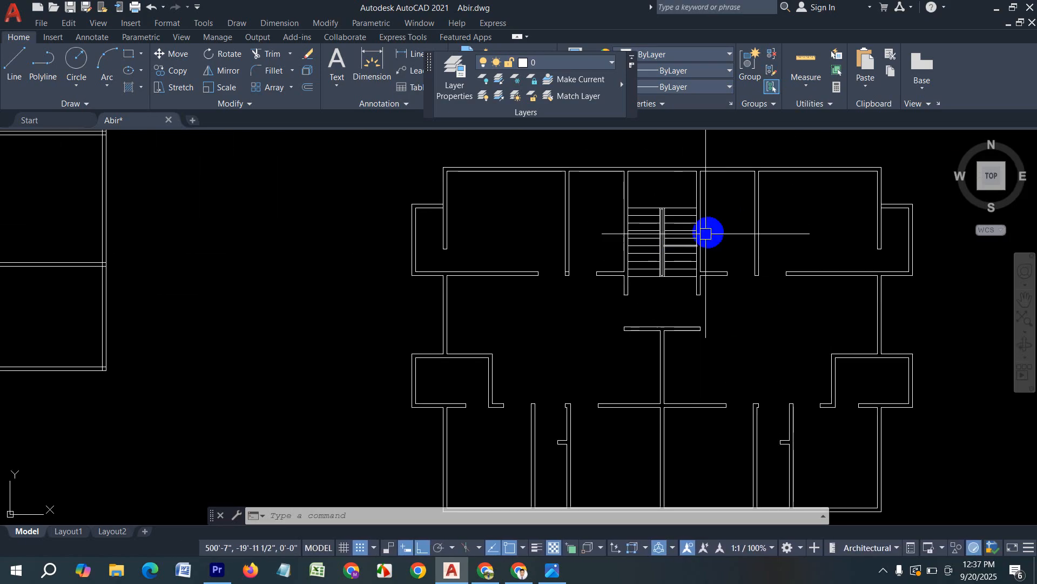
# Set the current object colour to Blue and draw a 5' by 5" rectangle in the empty area above the plan.
pyautogui.moveTo(705, 233); pyautogui.dragTo(401, 401, button='middle')
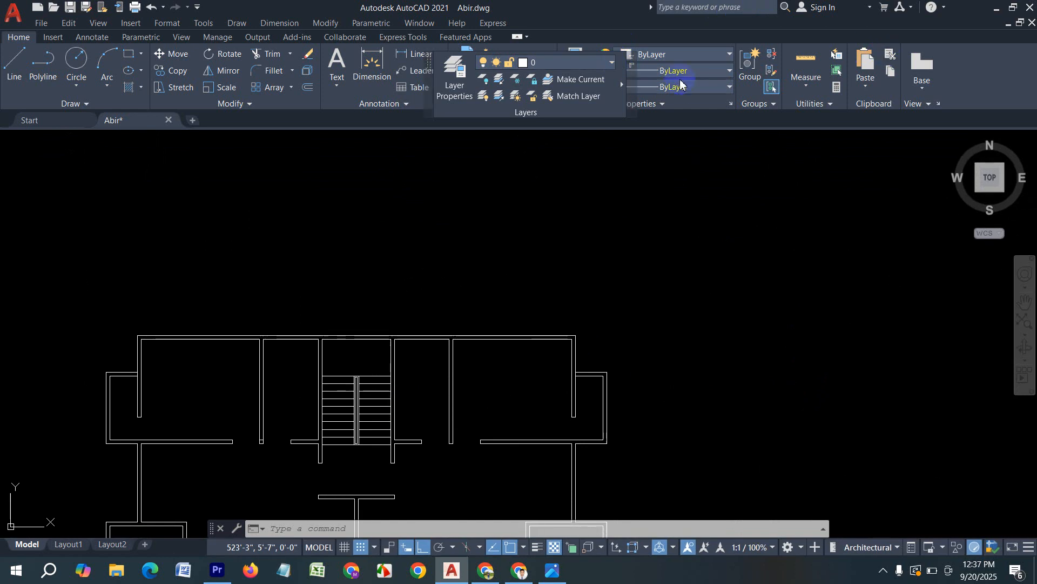
pyautogui.click(682, 52)
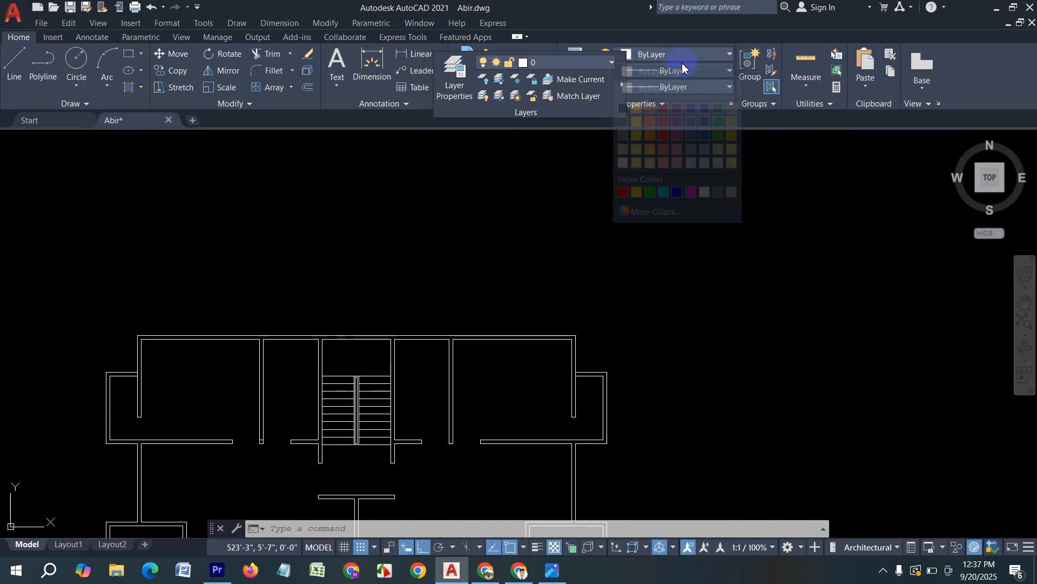
pyautogui.click(678, 192)
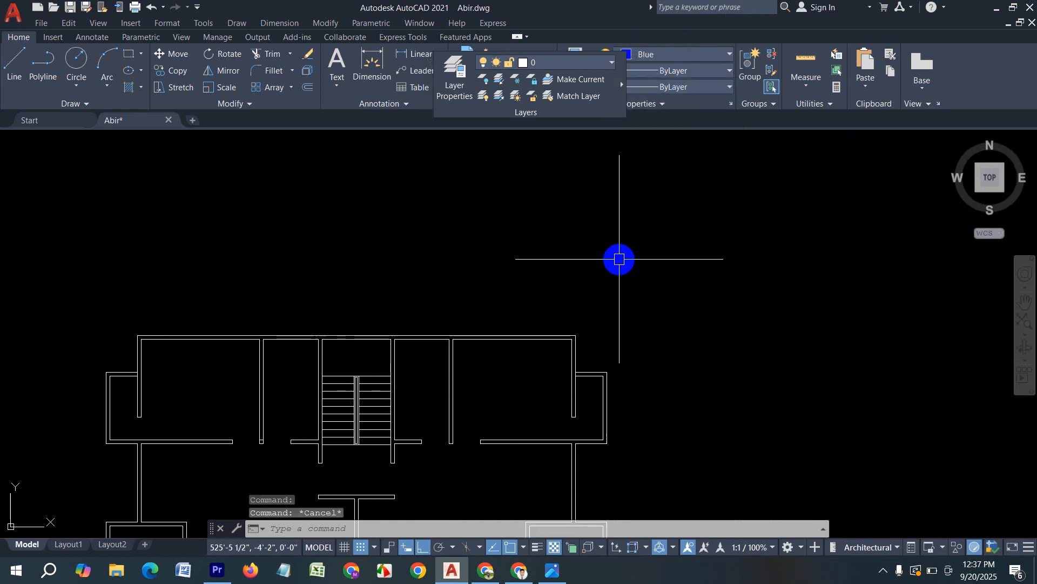
pyautogui.write('rec')
pyautogui.press('Return')
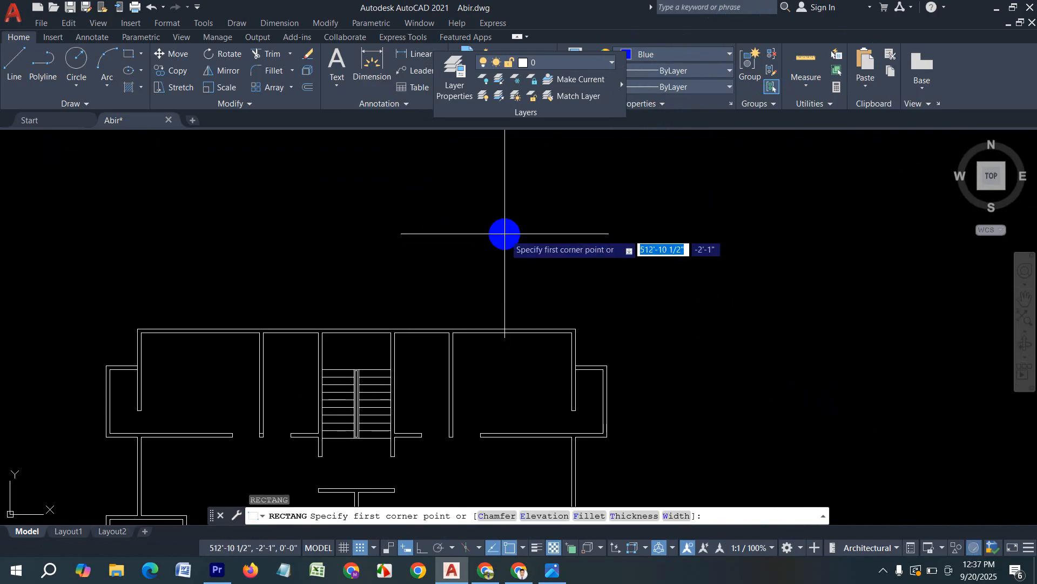
pyautogui.click(505, 233)
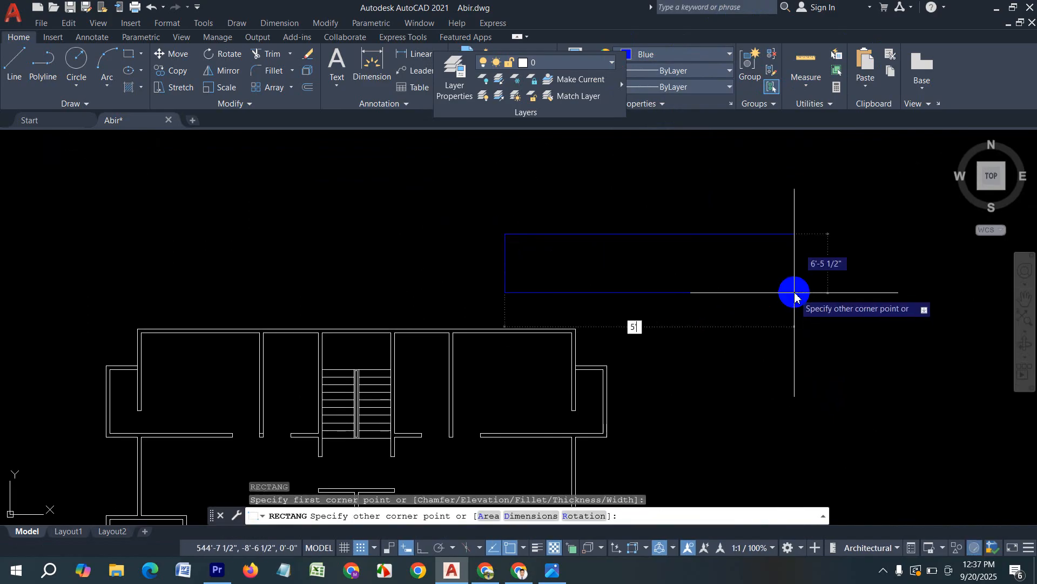
pyautogui.write('5')
pyautogui.press('Return')
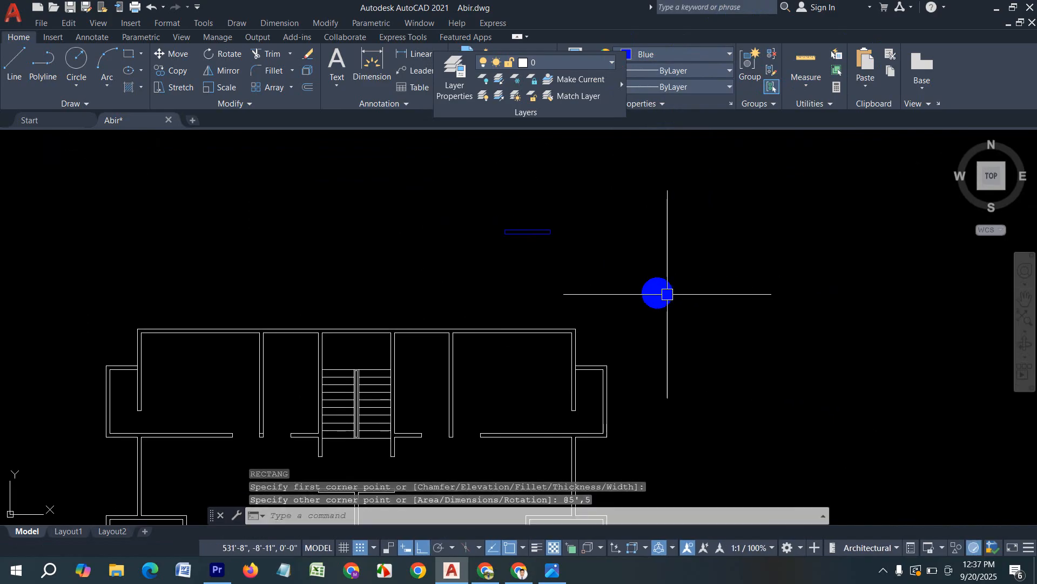
# Draw a 3' by 5" rectangle to the lower right of the 5' one.
pyautogui.press('Return')
pyautogui.click(587, 262)
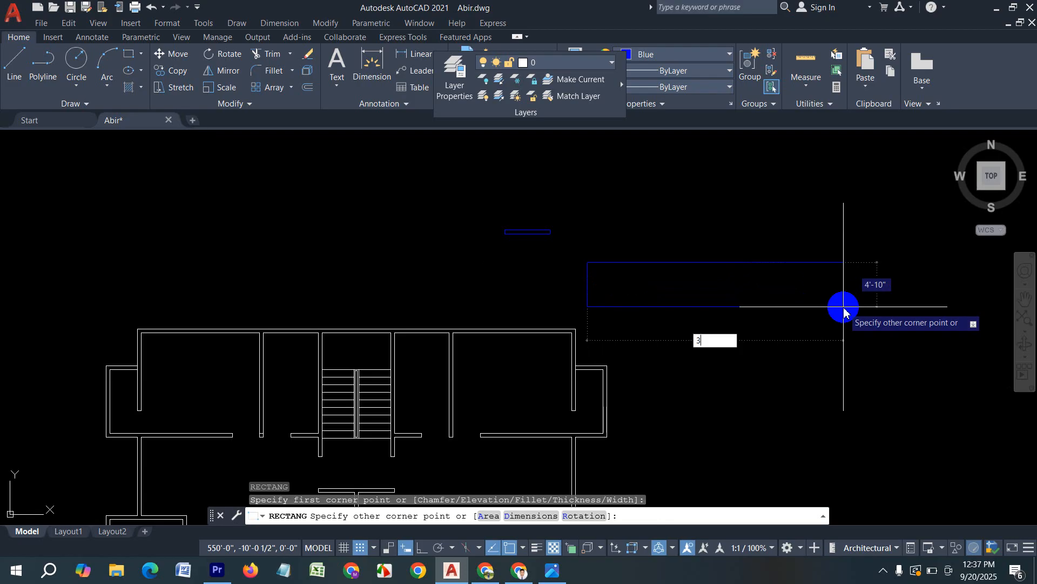
pyautogui.press('Tab')
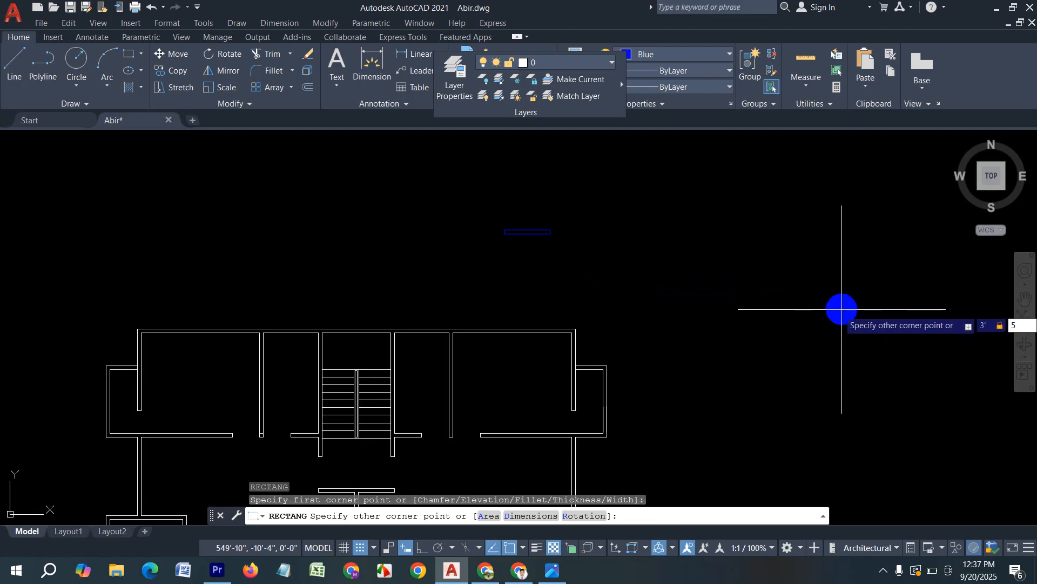
pyautogui.press('Return')
# Draw a 2' by 5" rectangle to the lower right of the 3' one.
pyautogui.press('Return')
pyautogui.click(660, 297)
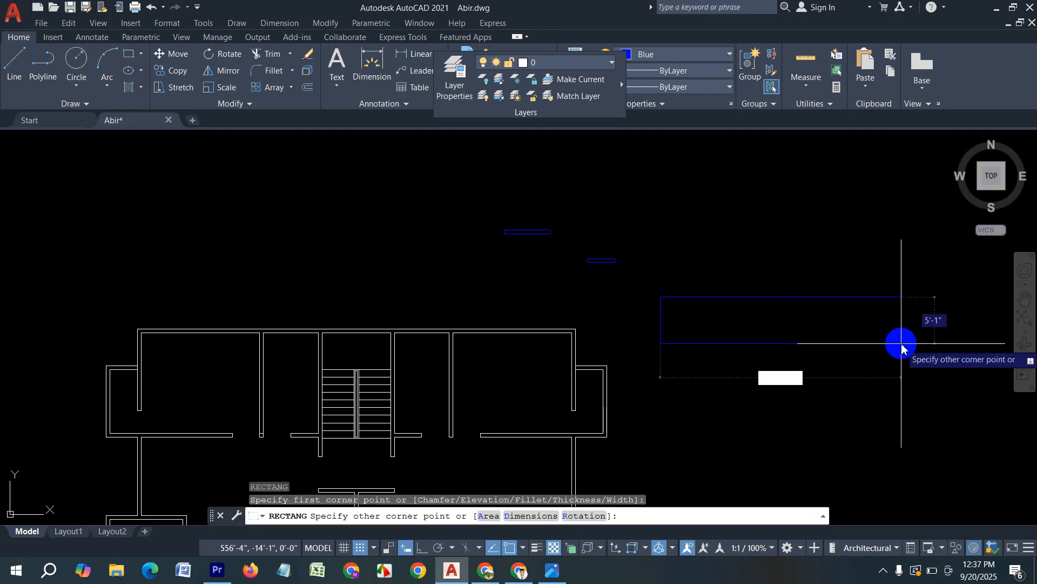
pyautogui.write("2',5")
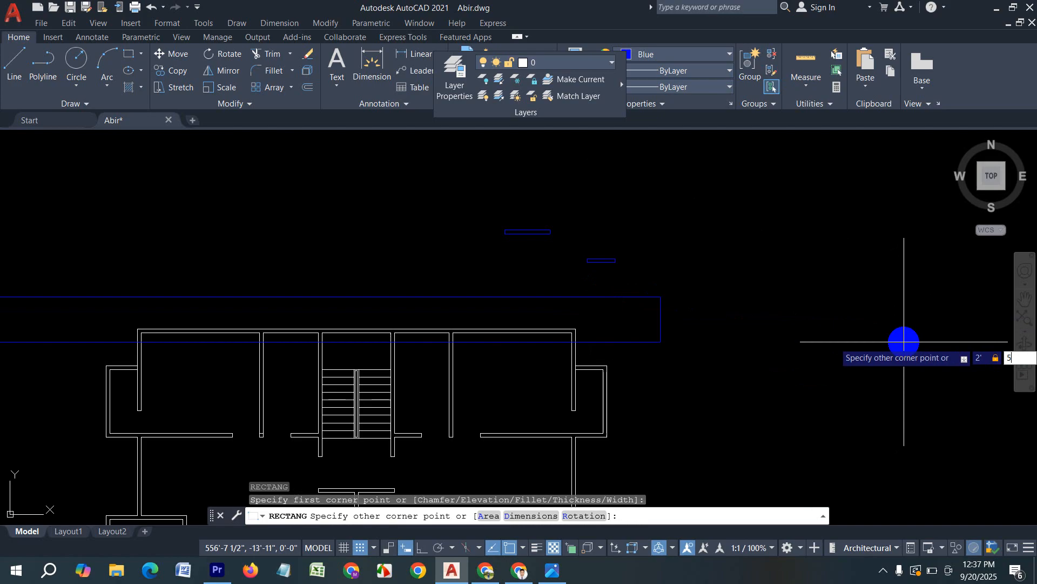
pyautogui.press('Return')
# Offset the 2' by 5" blue rectangle by 2", once to its outside and once to its inside.
pyautogui.write('o')
pyautogui.press('Return')
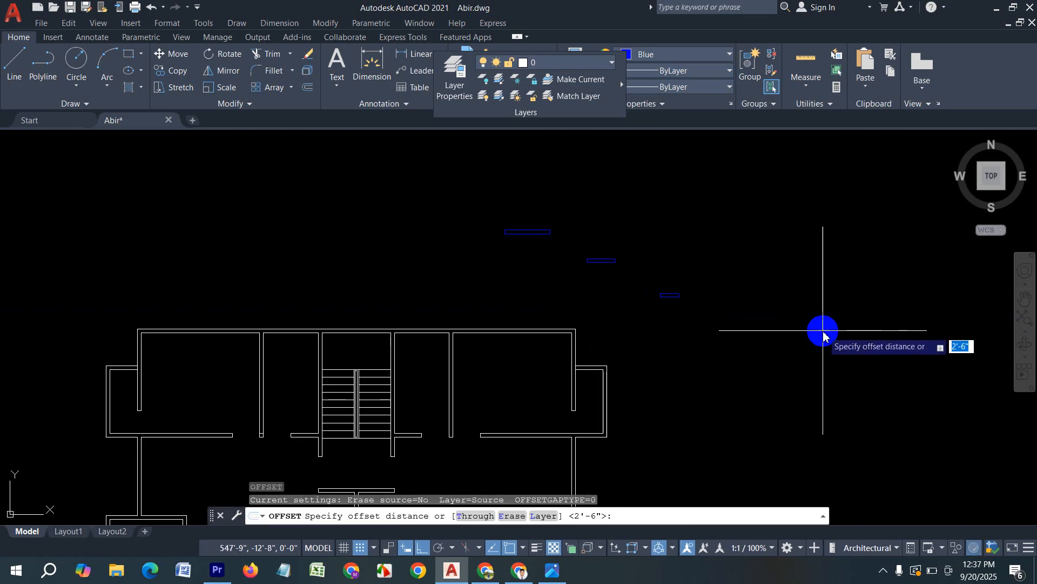
pyautogui.write('2')
pyautogui.press('Return')
pyautogui.scroll(5, 686, 332)
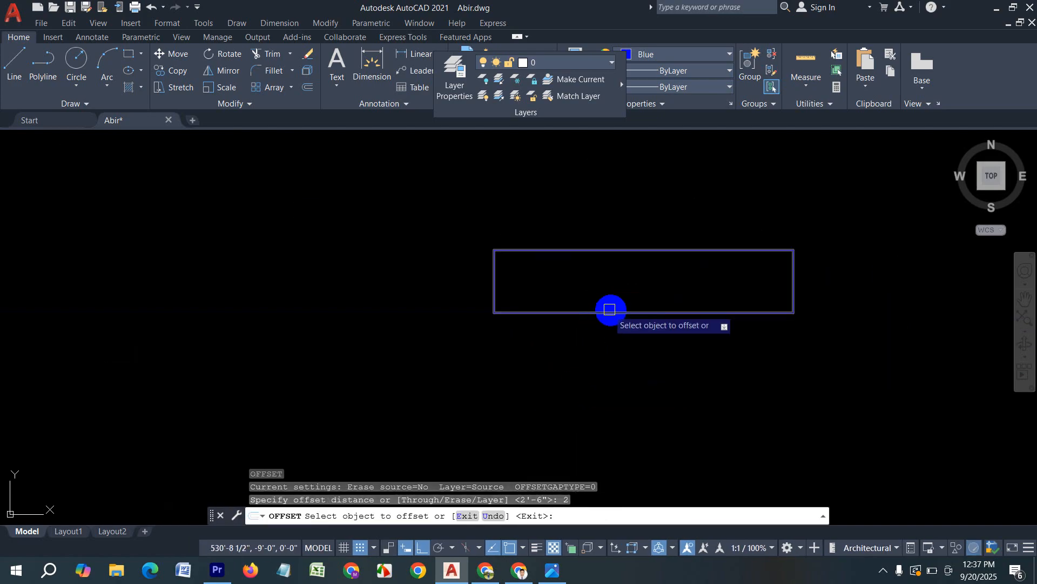
pyautogui.click(609, 310)
pyautogui.click(682, 324)
pyautogui.scroll(-5, 683, 324)
pyautogui.scroll(5, 672, 319)
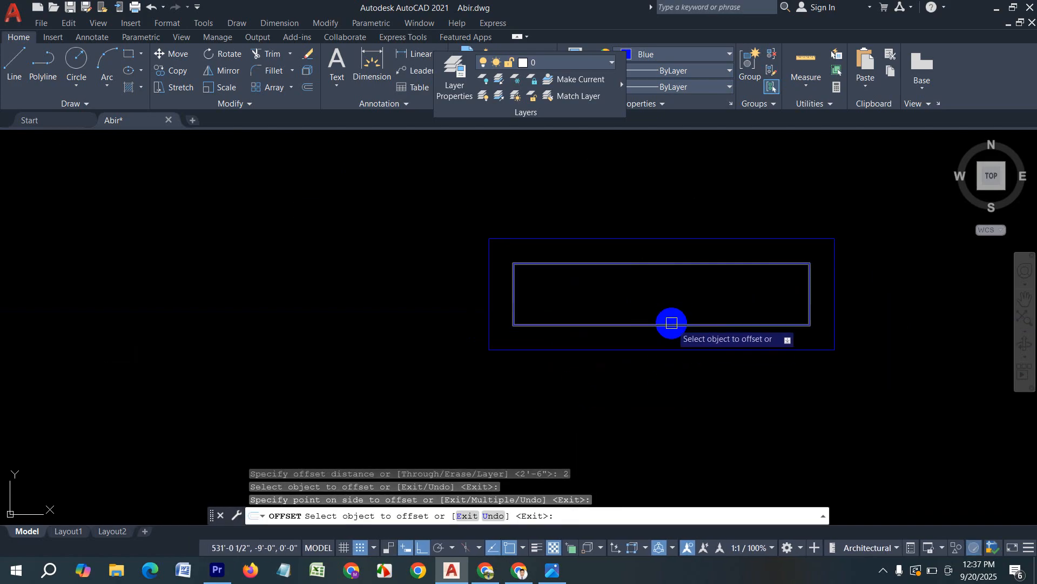
pyautogui.click(670, 324)
pyautogui.click(662, 293)
# Offset the 3' and the 5' blue rectangles 2" to their inside.
pyautogui.scroll(-5, 701, 342)
pyautogui.scroll(5, 528, 220)
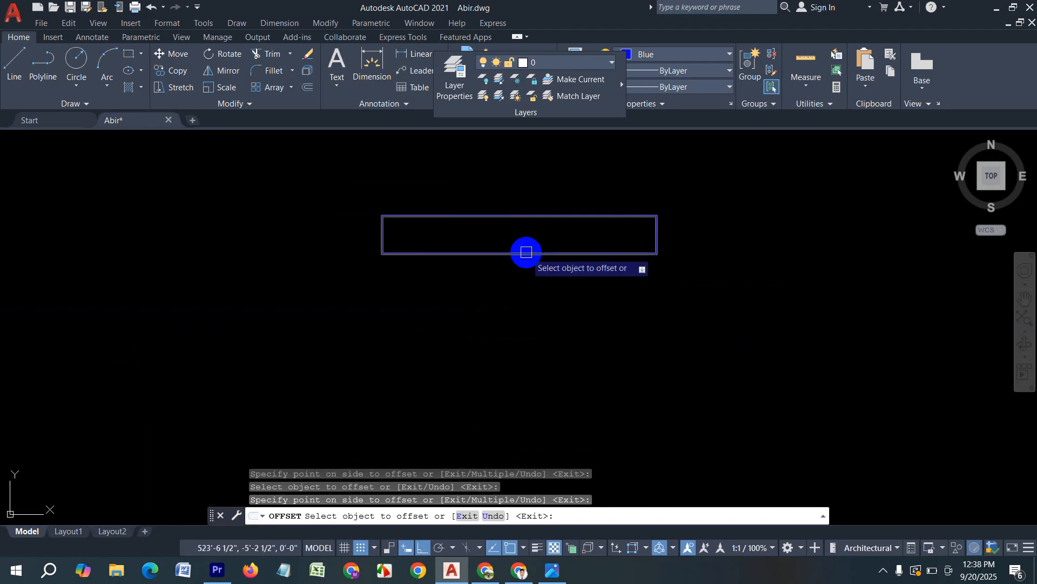
pyautogui.click(526, 217)
pyautogui.click(528, 236)
pyautogui.scroll(-5, 554, 291)
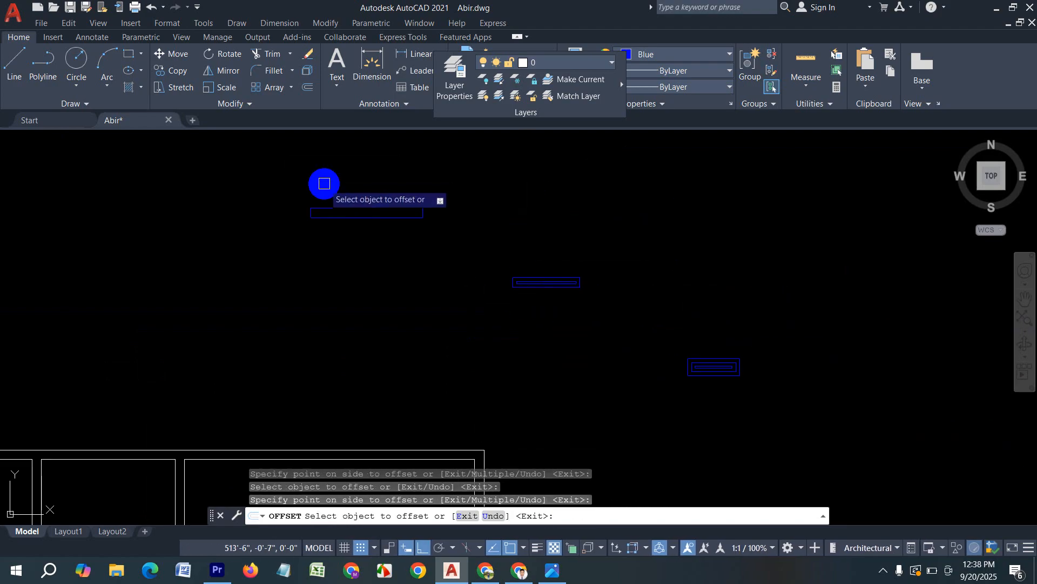
pyautogui.scroll(5, 697, 368)
pyautogui.scroll(-5, 408, 270)
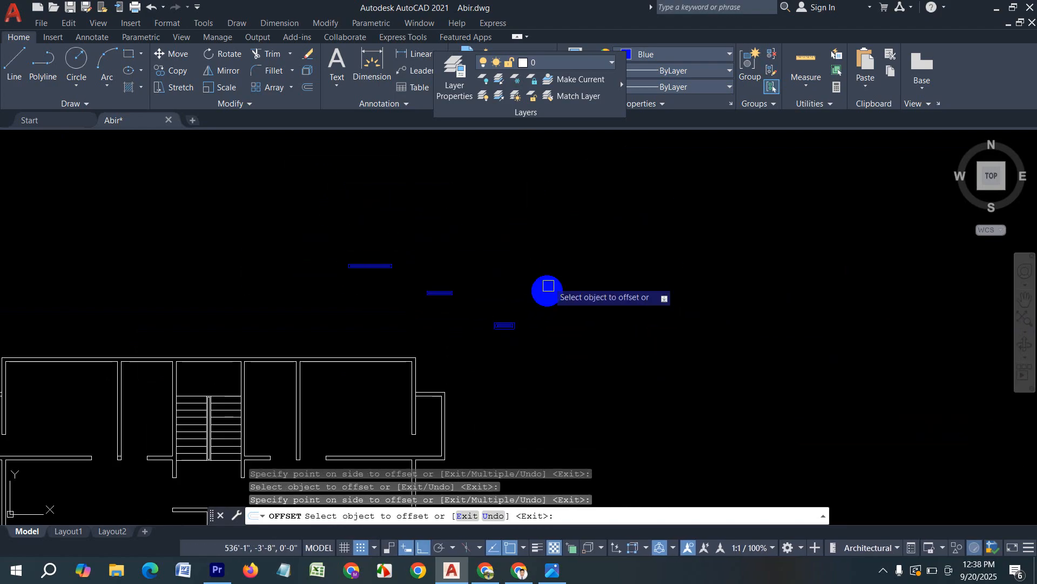
pyautogui.press('Escape')
# Delete the oversized outer rectangle around the 2' window symbol.
pyautogui.scroll(5, 512, 344)
pyautogui.click(514, 334)
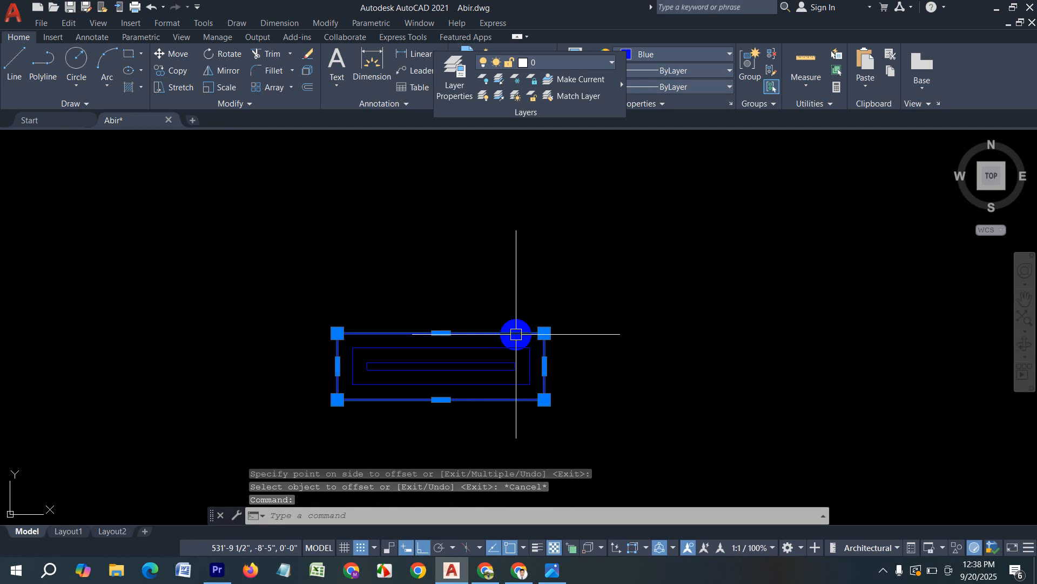
pyautogui.press('Delete')
pyautogui.scroll(-3, 604, 329)
pyautogui.scroll(2, 641, 354)
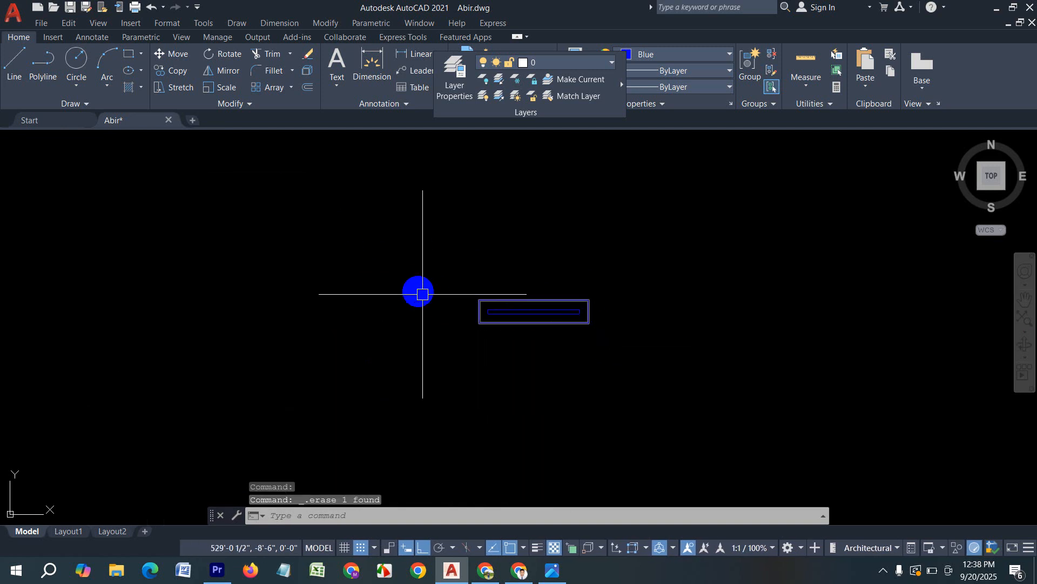
# Copy the 5' window symbol from its bottom midpoint onto the plan's top wall in the rightmost and leftmost rooms.
pyautogui.moveTo(423, 293); pyautogui.dragTo(832, 434, button='middle')
pyautogui.scroll(-5, 731, 364)
pyautogui.click(579, 286)
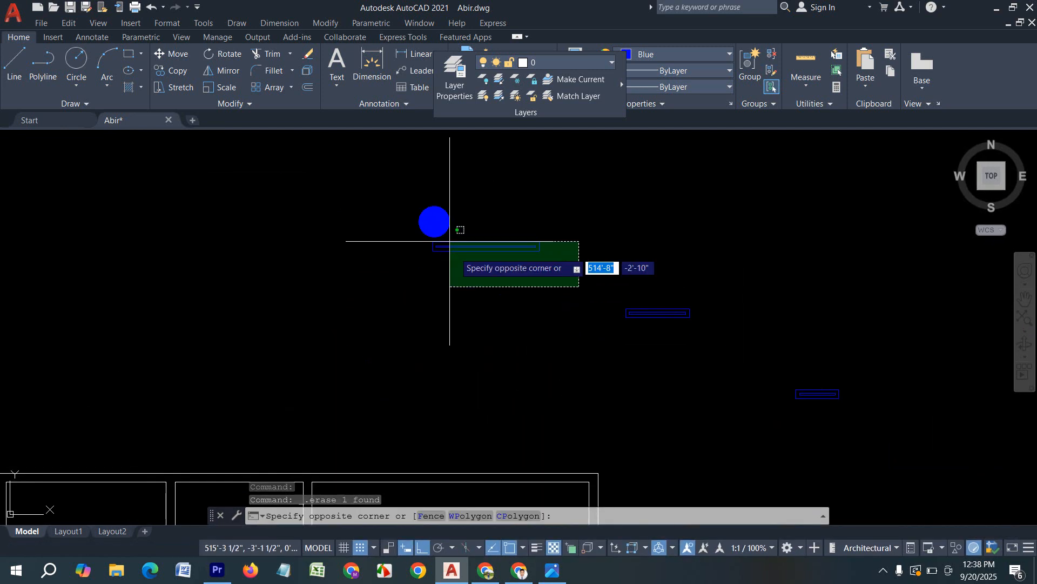
pyautogui.click(449, 241)
pyautogui.write('cp')
pyautogui.press('Return')
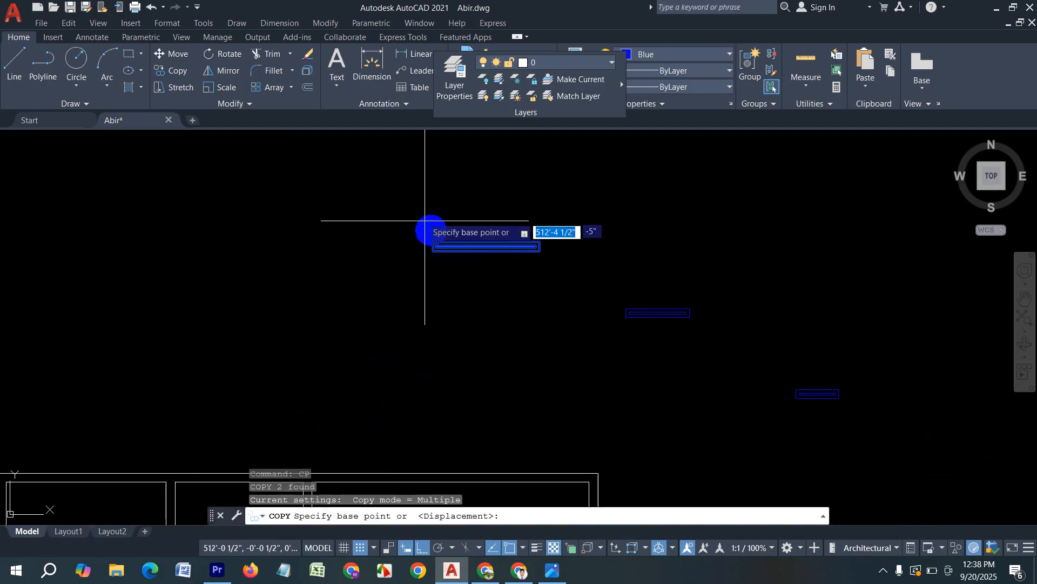
pyautogui.scroll(4, 499, 270)
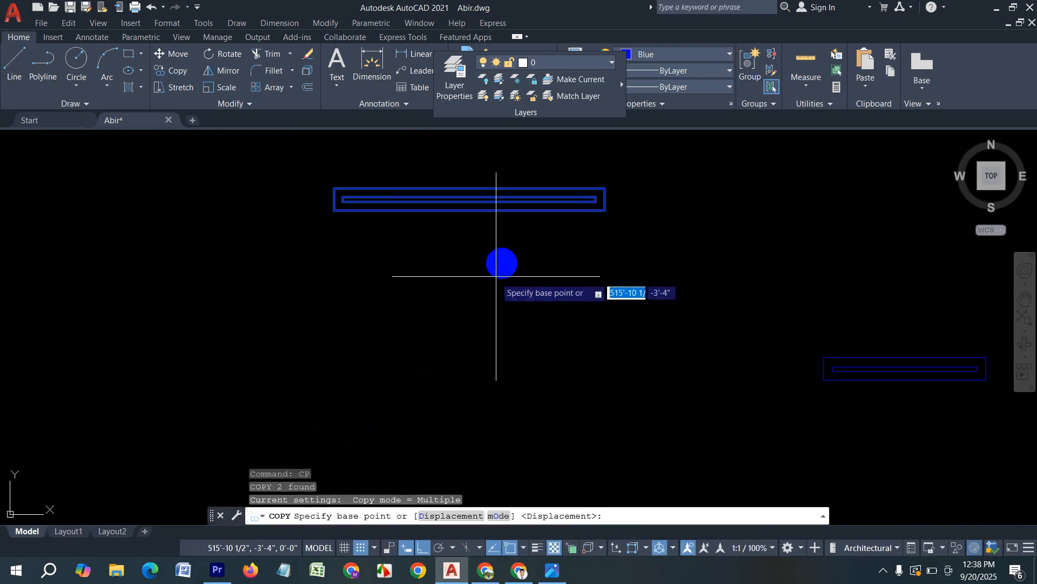
pyautogui.click(467, 210)
pyautogui.scroll(-4, 513, 227)
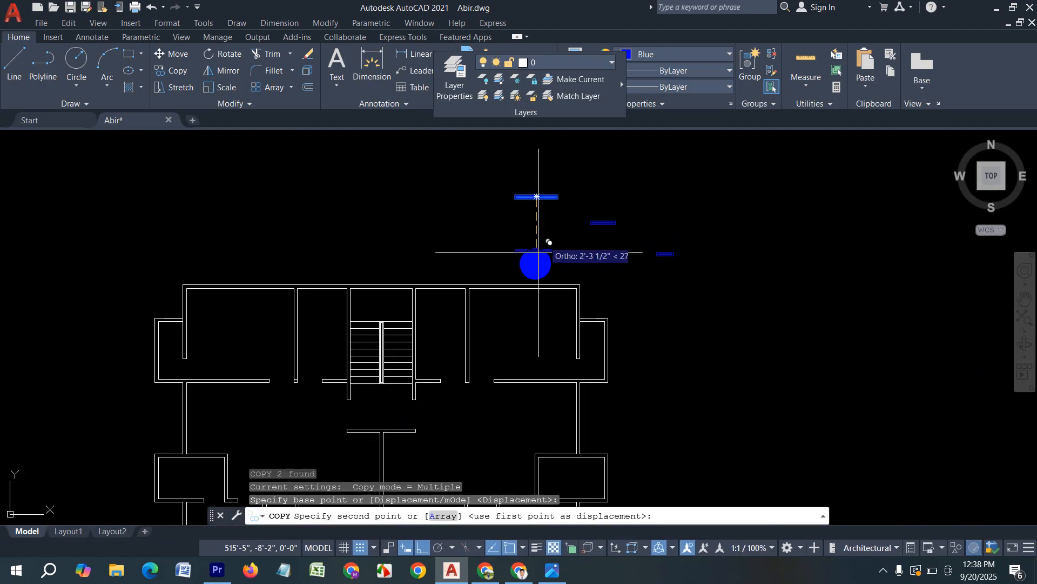
pyautogui.click(520, 288)
pyautogui.moveTo(125, 347); pyautogui.dragTo(474, 363, button='middle')
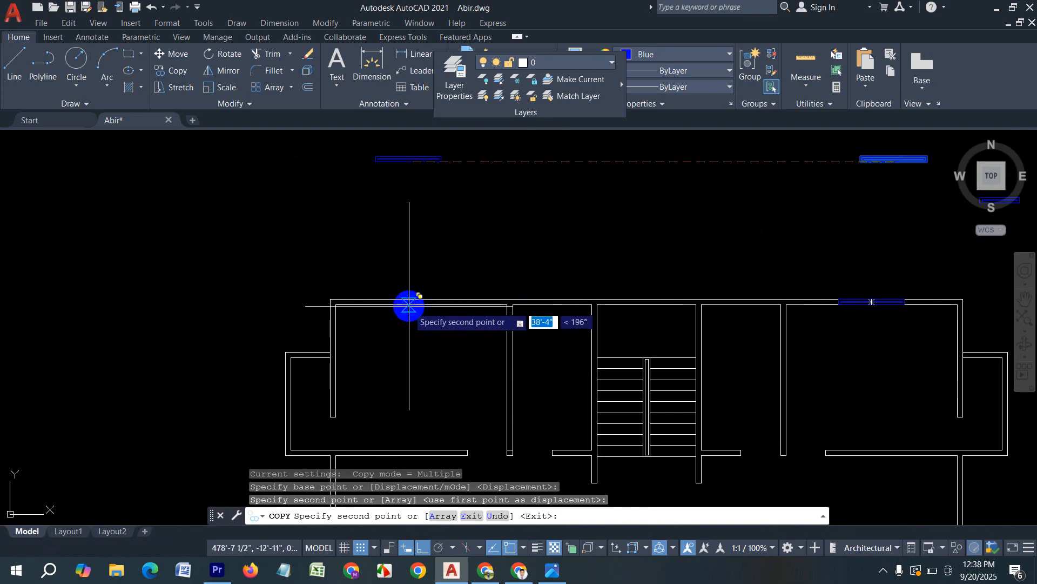
pyautogui.click(425, 306)
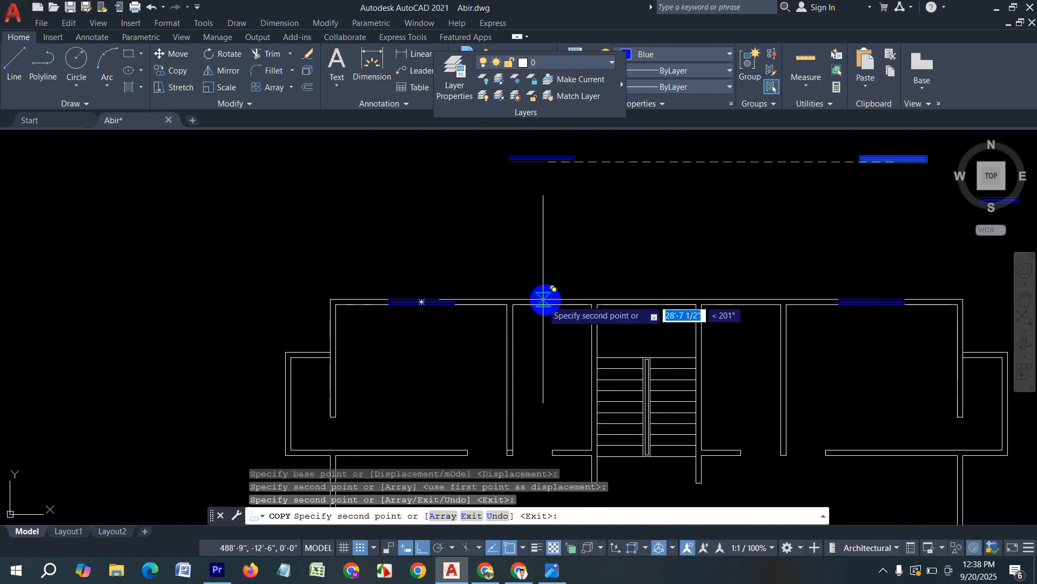
# Try a 5' window symbol on the top wall of the narrow room left of the stairs, and undo that copy.
pyautogui.scroll(3, 551, 302)
pyautogui.click(555, 311)
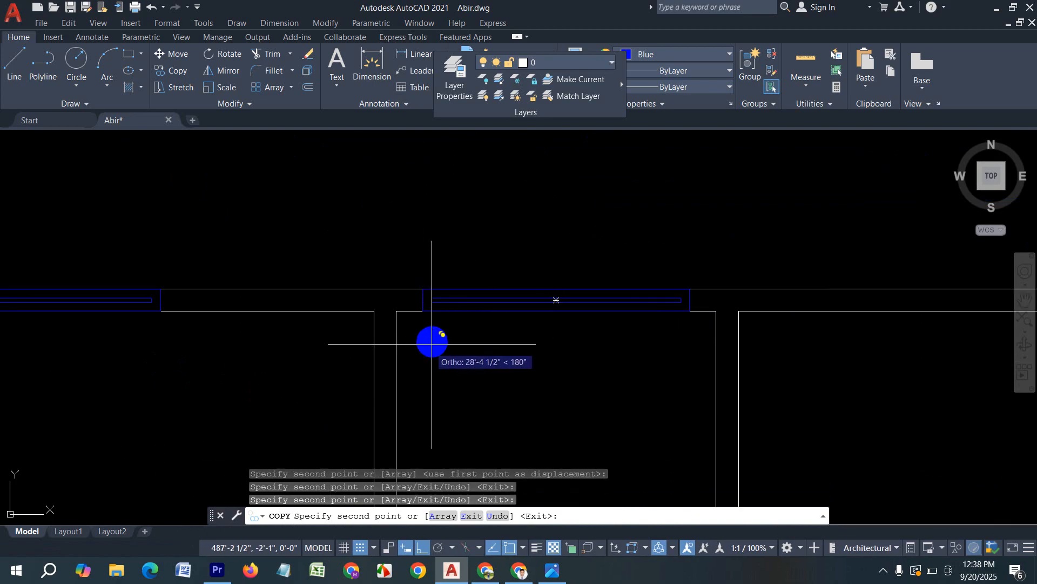
pyautogui.hotkey('ctrl', 'z')
pyautogui.scroll(-4, 405, 291)
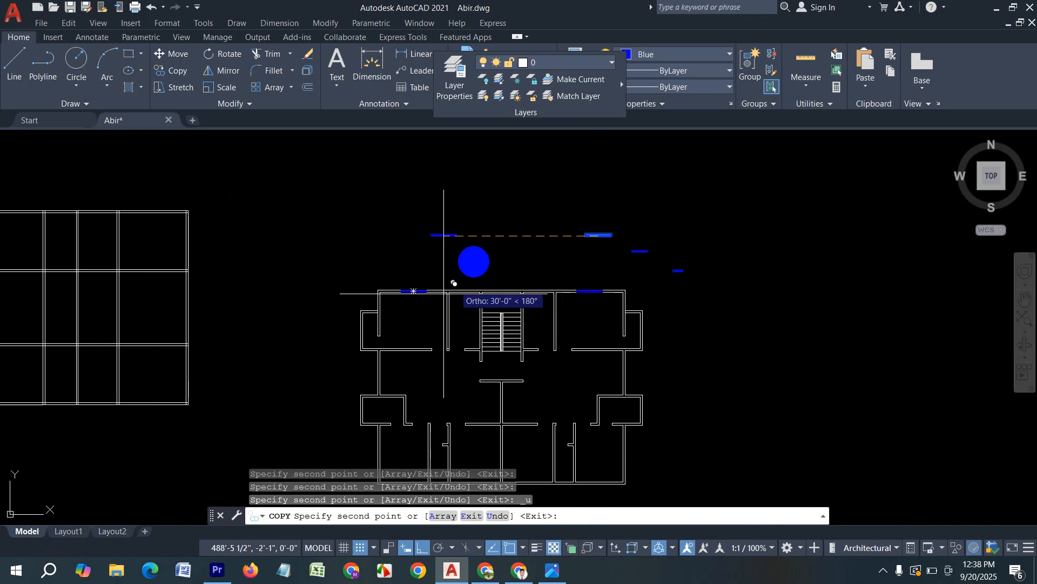
pyautogui.press('Escape')
# Copy the 3' window symbol onto the top wall of the stairwell and of the narrow rooms on both sides of it.
pyautogui.scroll(4, 625, 247)
pyautogui.click(727, 282)
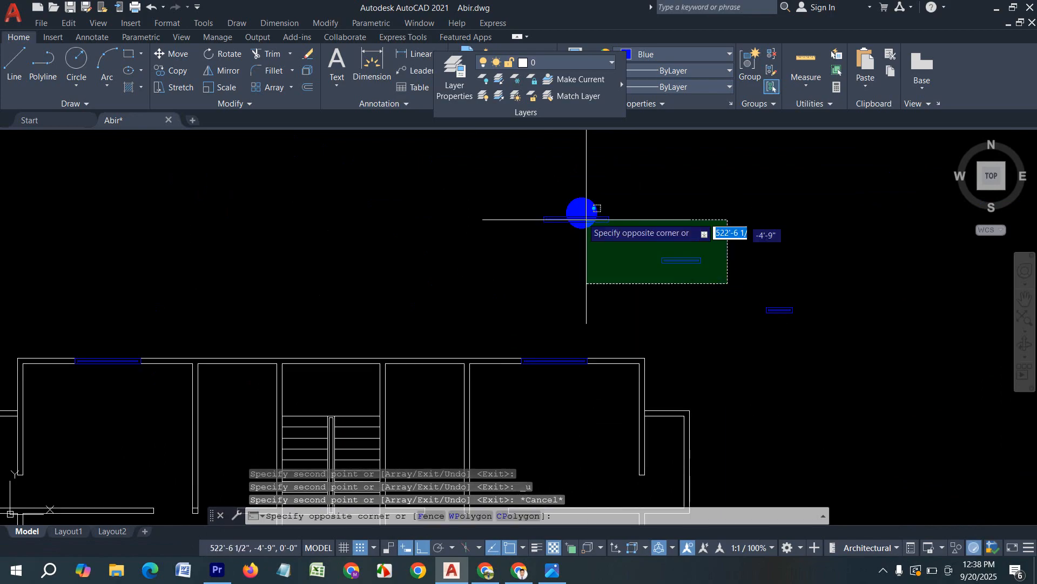
pyautogui.click(628, 235)
pyautogui.write('cp')
pyautogui.press('Return')
pyautogui.scroll(3, 633, 246)
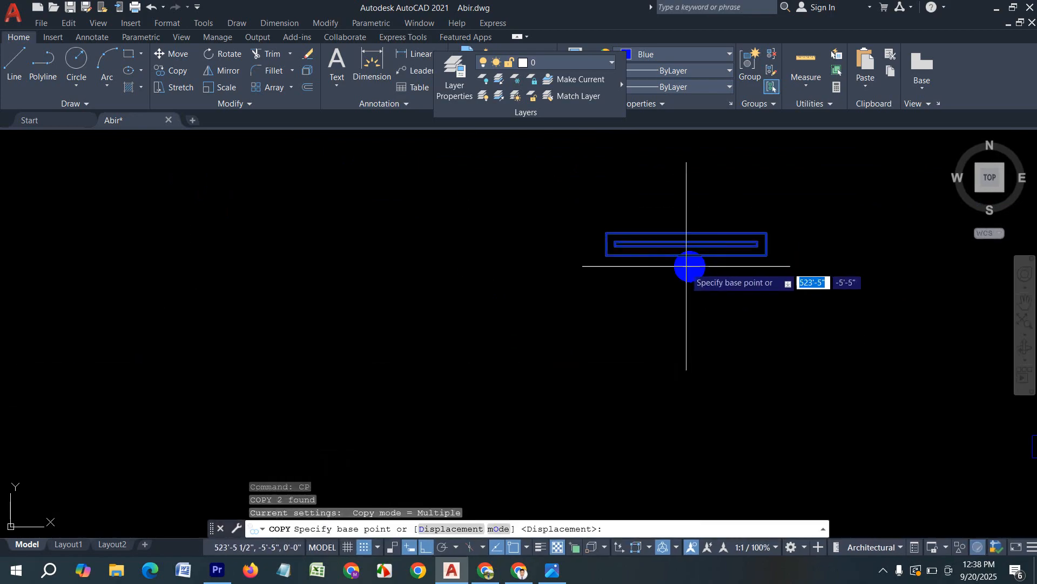
pyautogui.click(687, 257)
pyautogui.scroll(-4, 687, 258)
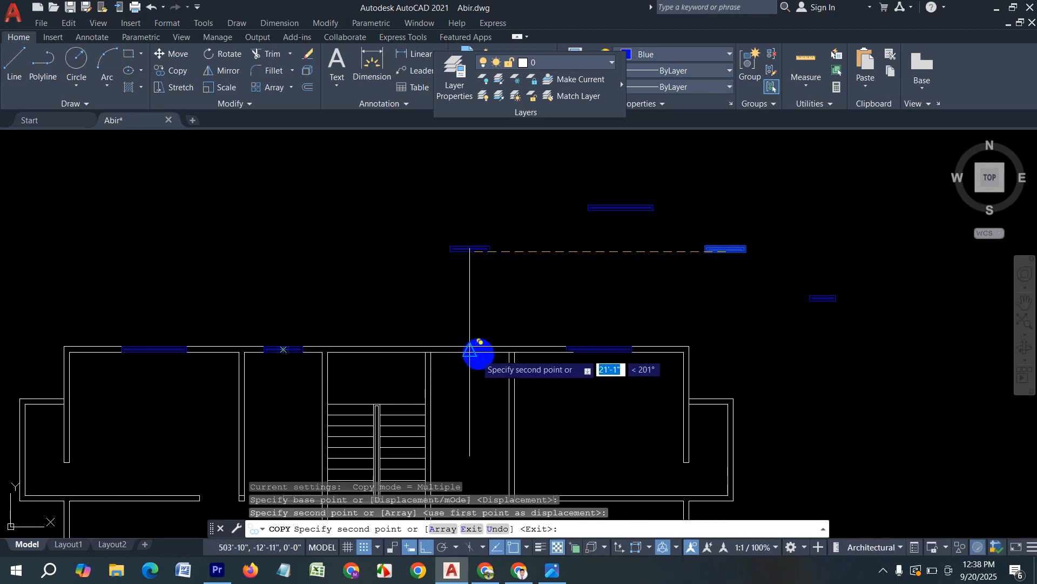
pyautogui.click(478, 350)
pyautogui.scroll(4, 378, 393)
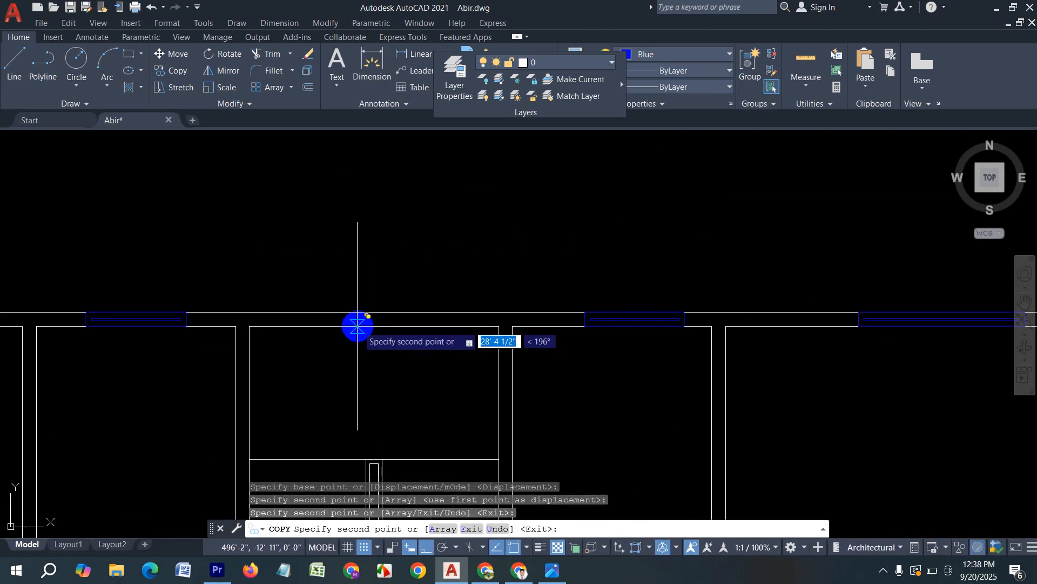
pyautogui.scroll(-4, 262, 387)
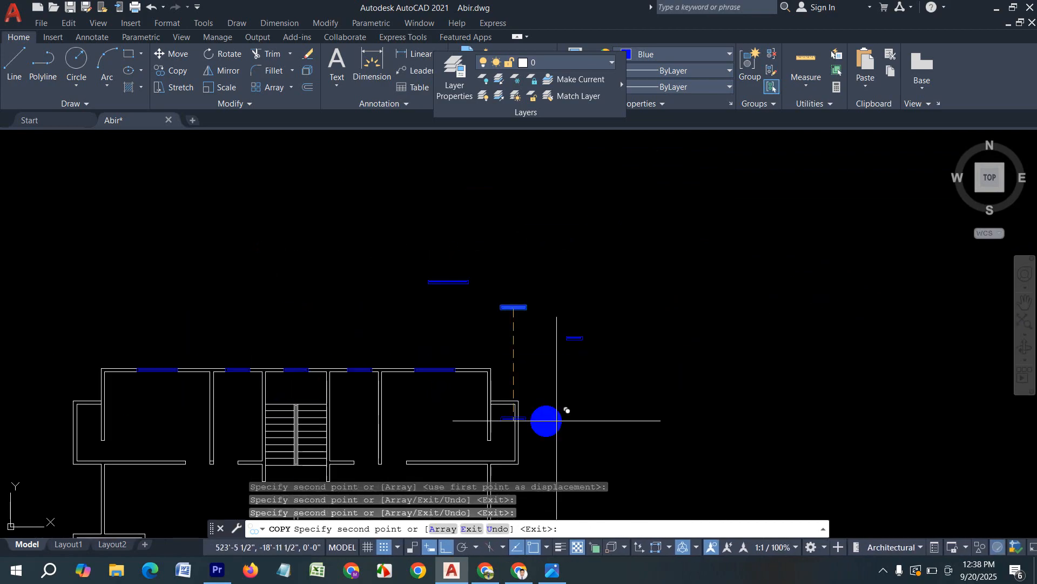
pyautogui.press('Escape')
# Copy the 5' window symbol straight down onto the bottom wall of the lower-right corner room.
pyautogui.moveTo(473, 403); pyautogui.dragTo(630, 189, button='middle')
pyautogui.moveTo(609, 232); pyautogui.dragTo(606, 254, button='middle')
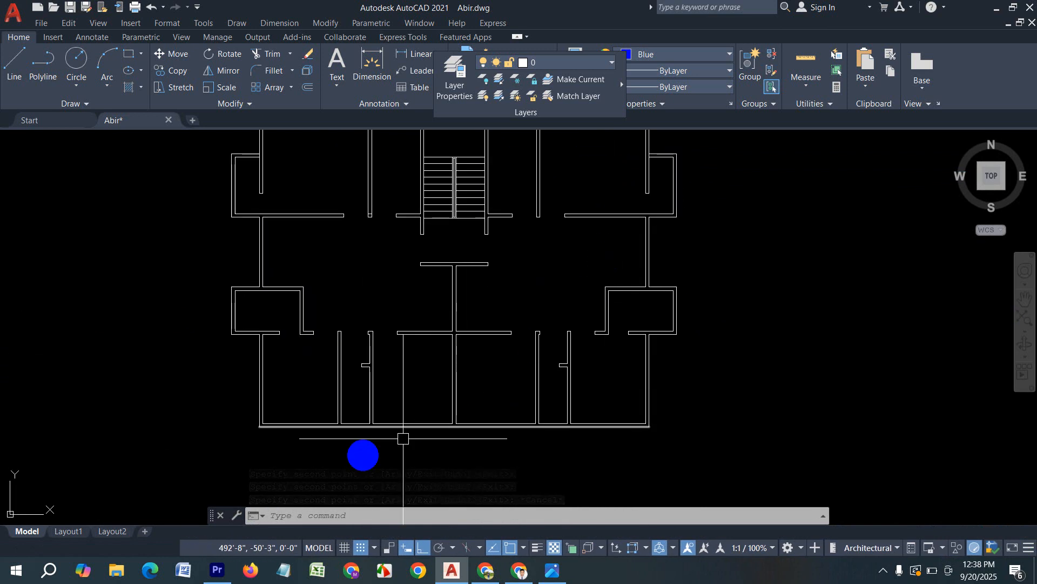
pyautogui.scroll(-2, 345, 439)
pyautogui.scroll(5, 528, 210)
pyautogui.click(538, 200)
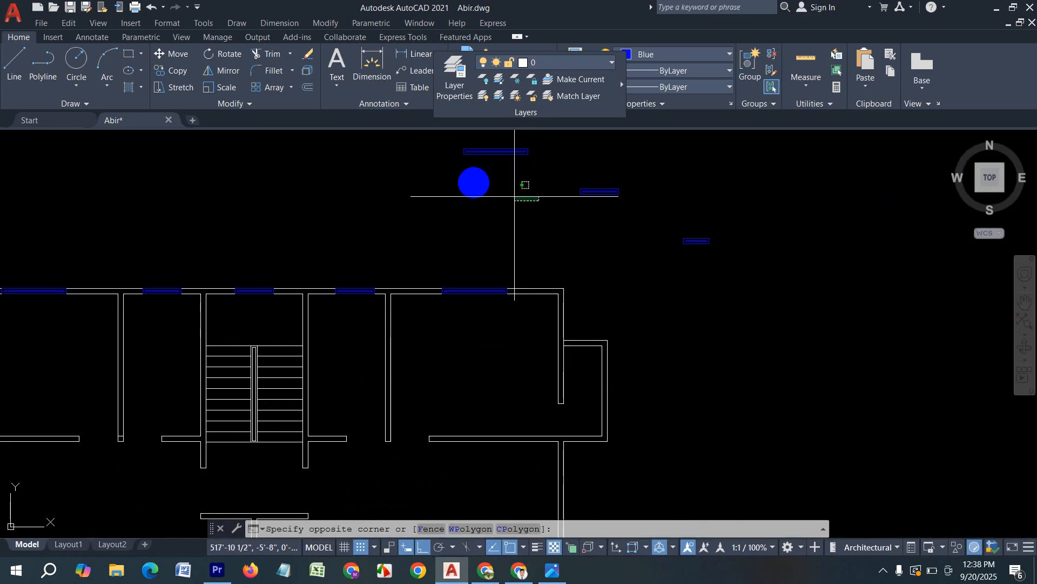
pyautogui.click(435, 133)
pyautogui.scroll(-3, 527, 189)
pyautogui.scroll(3, 500, 309)
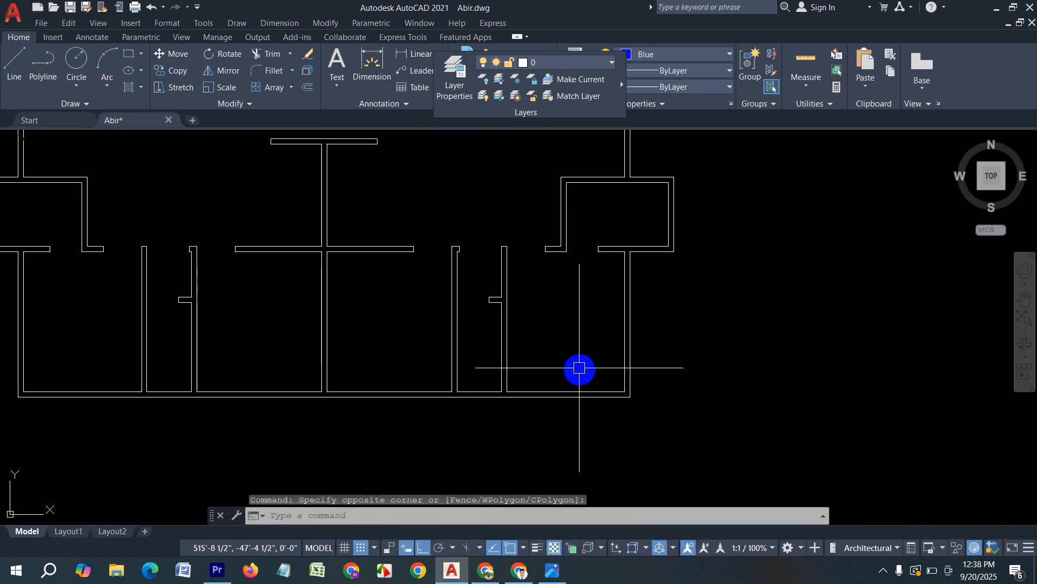
pyautogui.scroll(-3, 527, 435)
pyautogui.scroll(5, 535, 265)
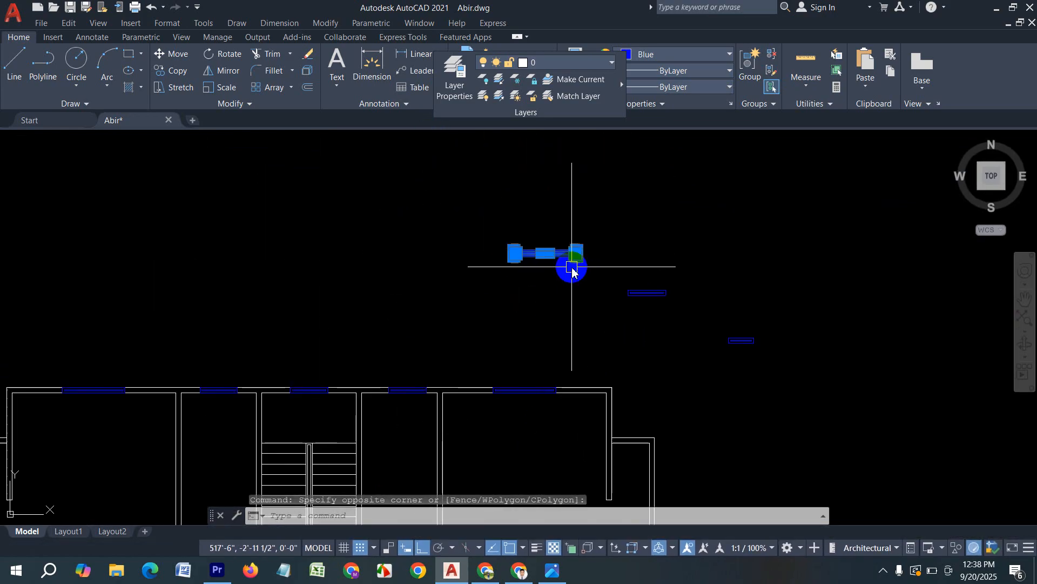
pyautogui.write('cp')
pyautogui.press('Return')
pyautogui.scroll(5, 526, 239)
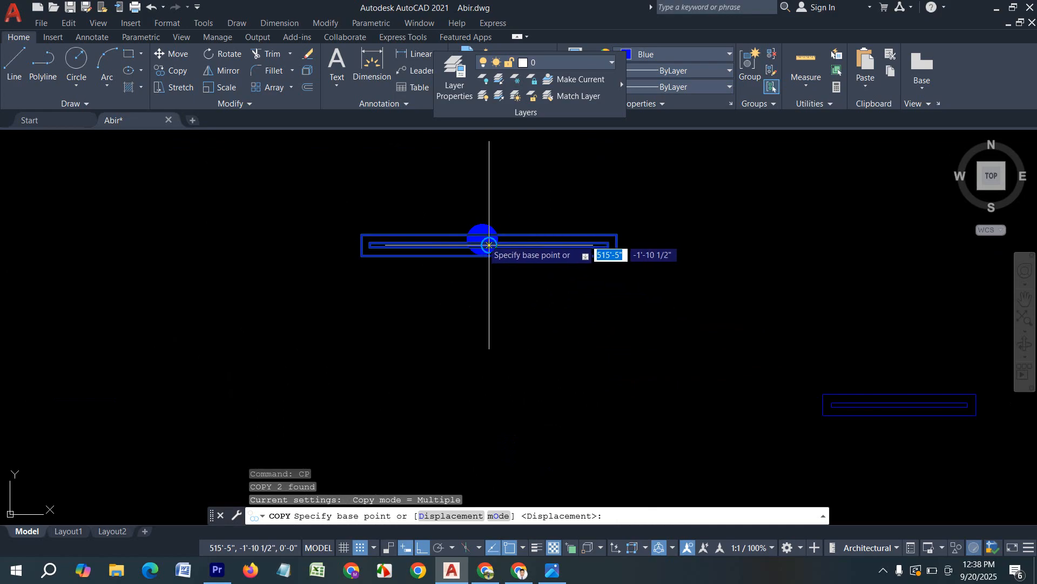
pyautogui.click(488, 244)
pyautogui.scroll(-8, 527, 213)
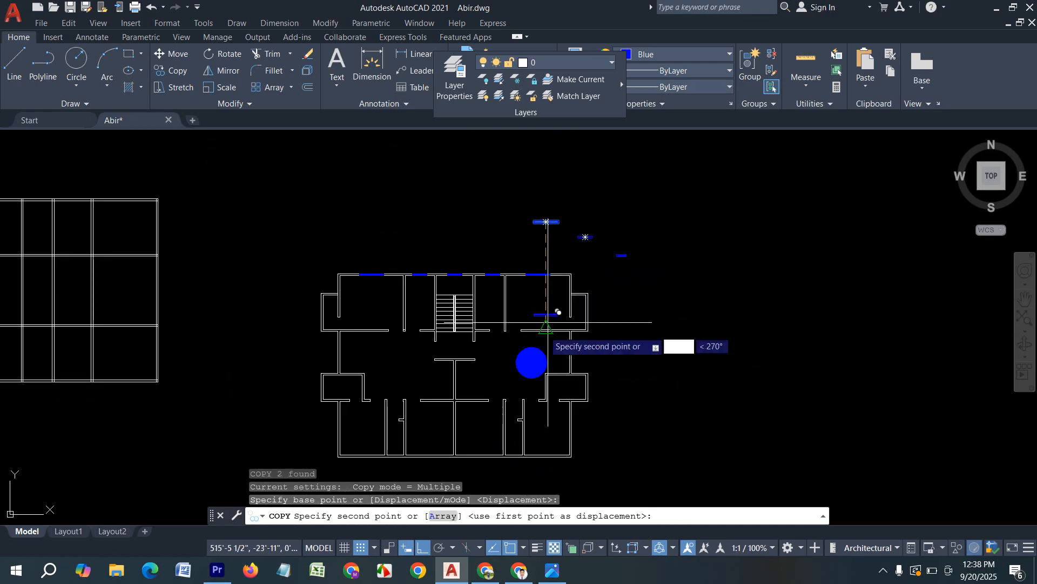
pyautogui.scroll(4, 551, 283)
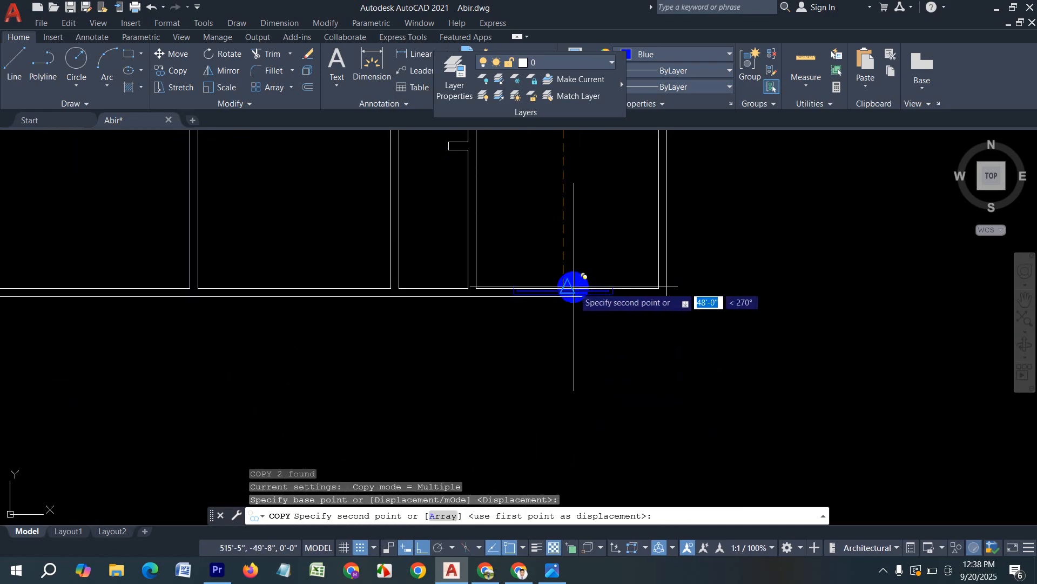
pyautogui.click(567, 286)
# Place further copies of the 5' window symbol on the bottom wall of the two central rooms and the lower-left corner room.
pyautogui.scroll(-4, 594, 284)
pyautogui.scroll(4, 537, 280)
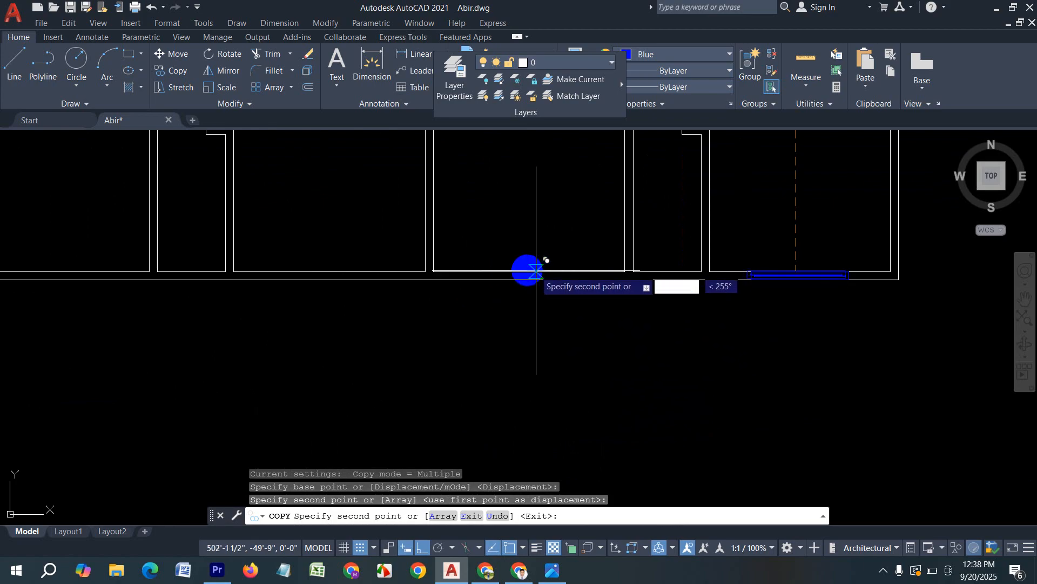
pyautogui.click(529, 271)
pyautogui.scroll(-4, 537, 272)
pyautogui.scroll(4, 461, 273)
pyautogui.click(460, 273)
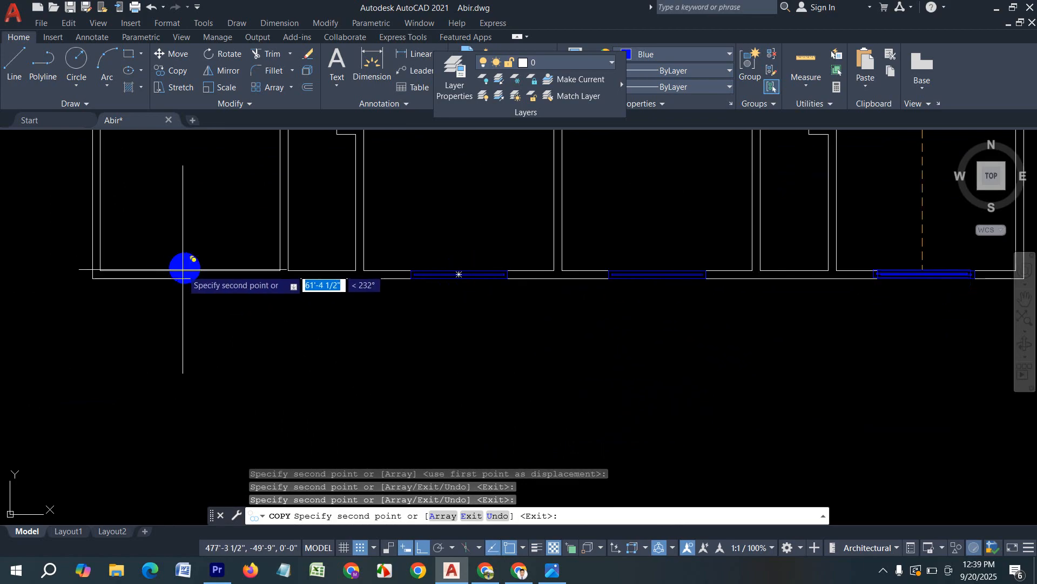
pyautogui.scroll(-5, 191, 270)
pyautogui.press('Escape')
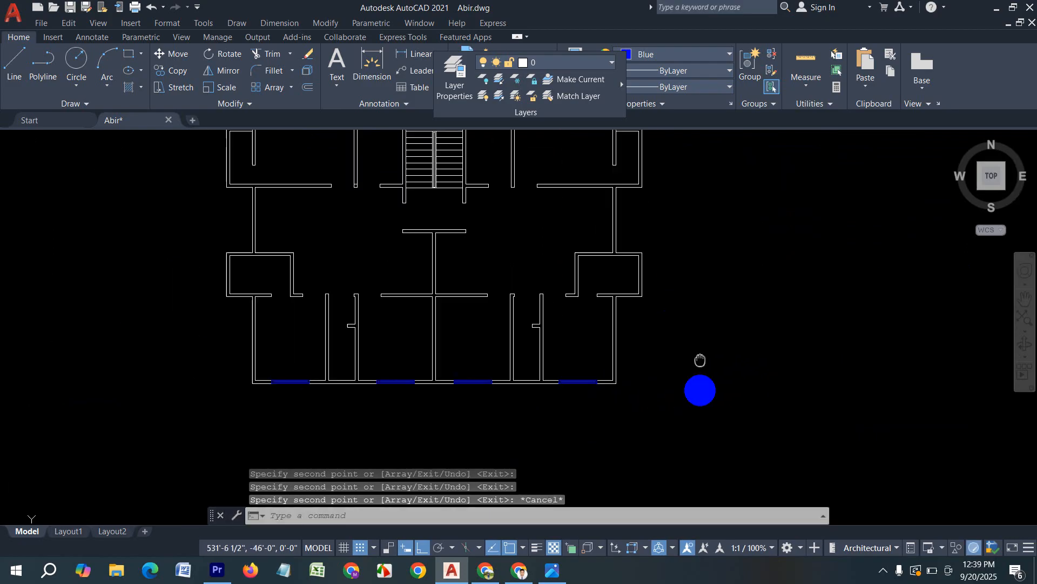
pyautogui.scroll(1, 657, 317)
pyautogui.scroll(5, 676, 308)
pyautogui.click(670, 268)
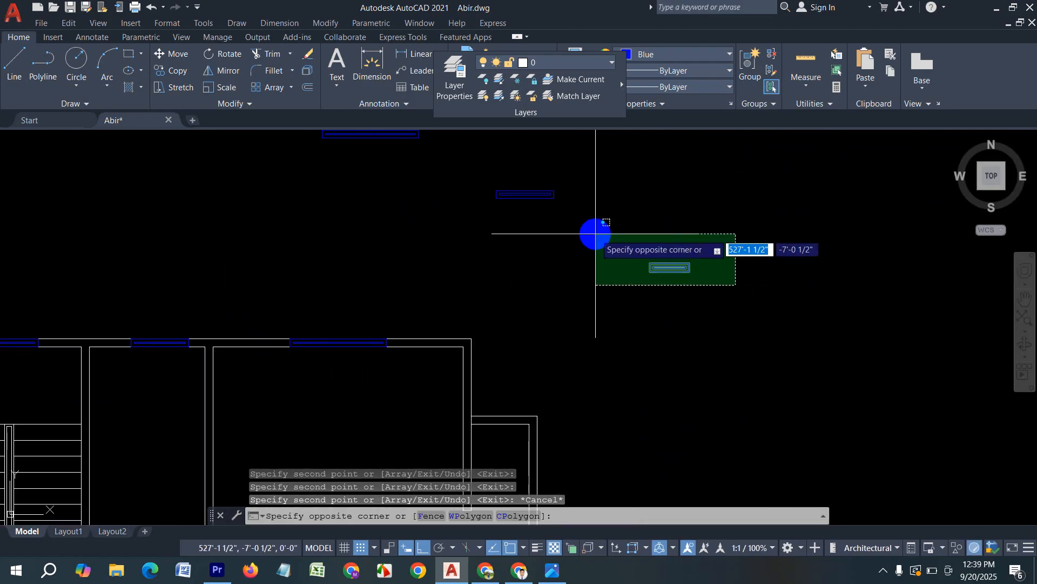
pyautogui.click(670, 268)
pyautogui.press('Return')
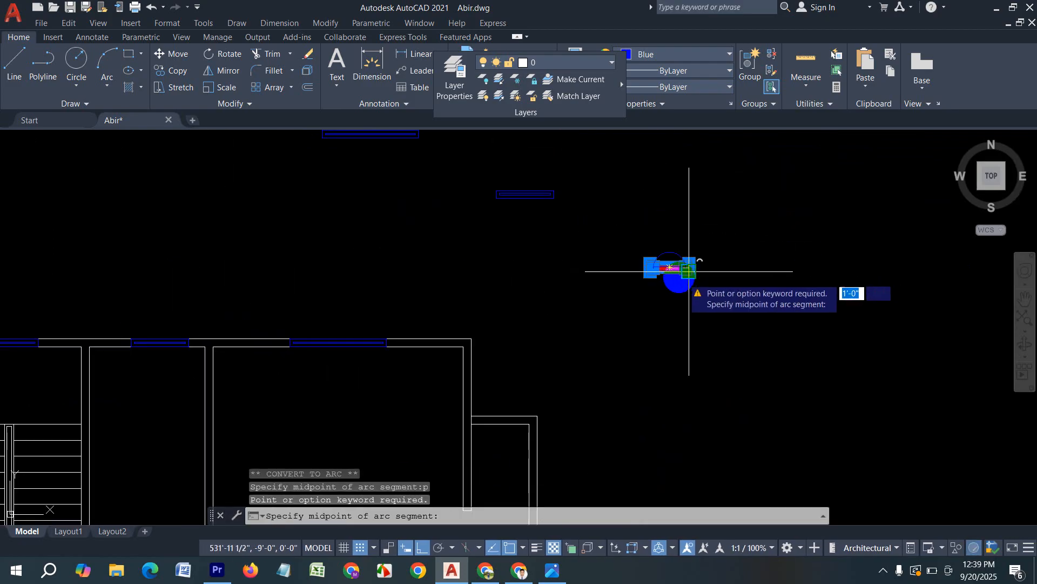
pyautogui.press('Escape')
pyautogui.press('Escape')
# Copy the 2' window symbol onto the bottom wall of the two narrow rooms in the lower half of the plan.
pyautogui.click(709, 291)
pyautogui.click(633, 249)
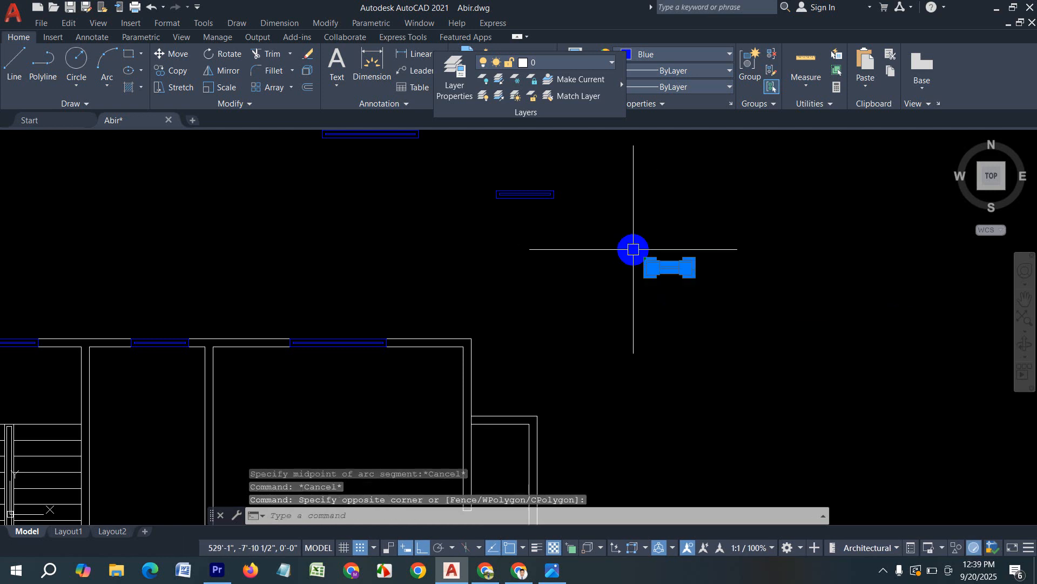
pyautogui.write('cp')
pyautogui.press('Return')
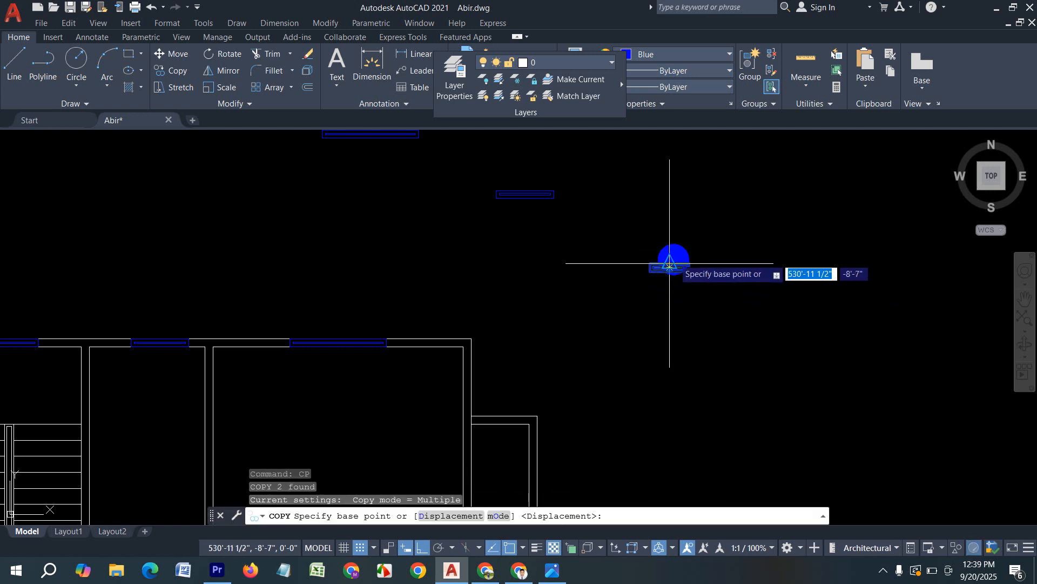
pyautogui.scroll(2, 667, 265)
pyautogui.click(658, 280)
pyautogui.scroll(-5, 719, 204)
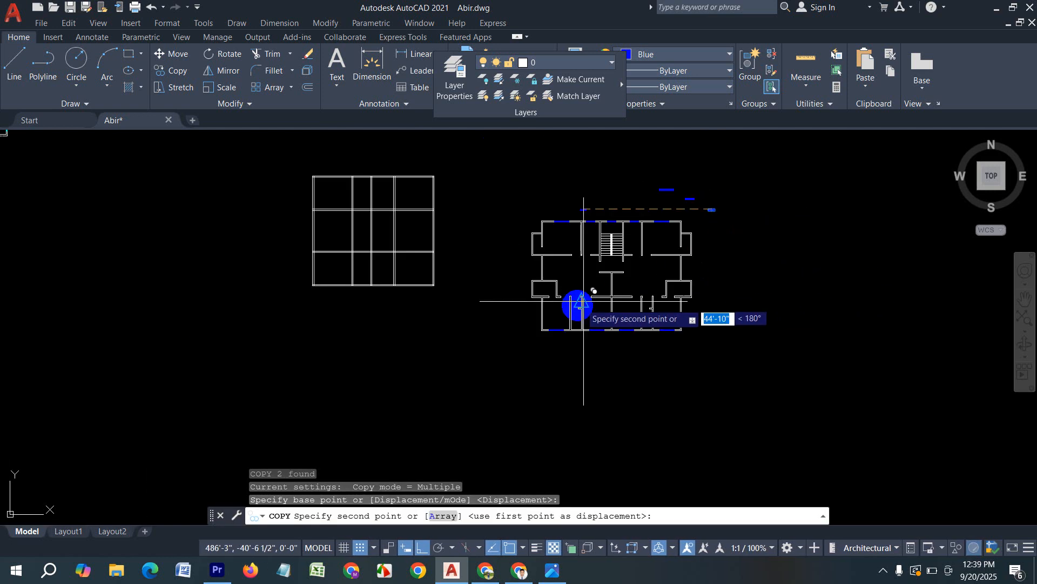
pyautogui.scroll(6, 575, 304)
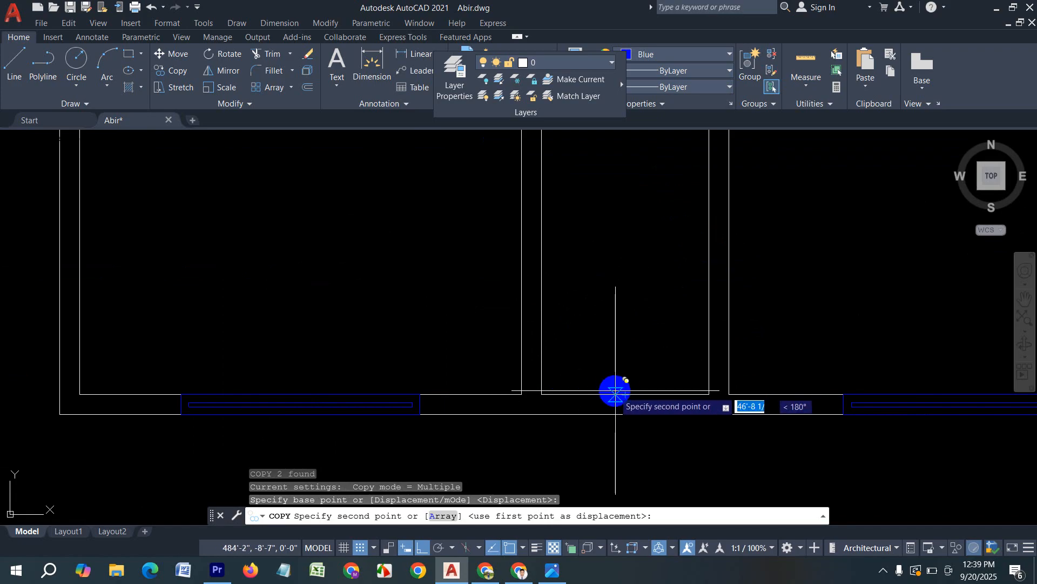
pyautogui.click(621, 390)
pyautogui.scroll(-3, 432, 398)
pyautogui.scroll(2, 664, 396)
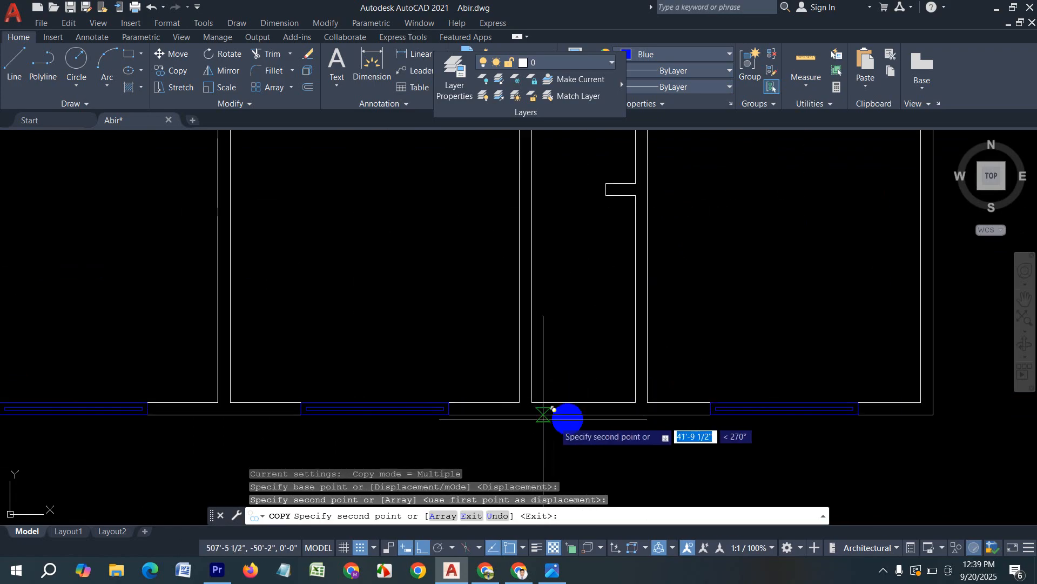
pyautogui.scroll(-4, 584, 409)
pyautogui.press('Escape')
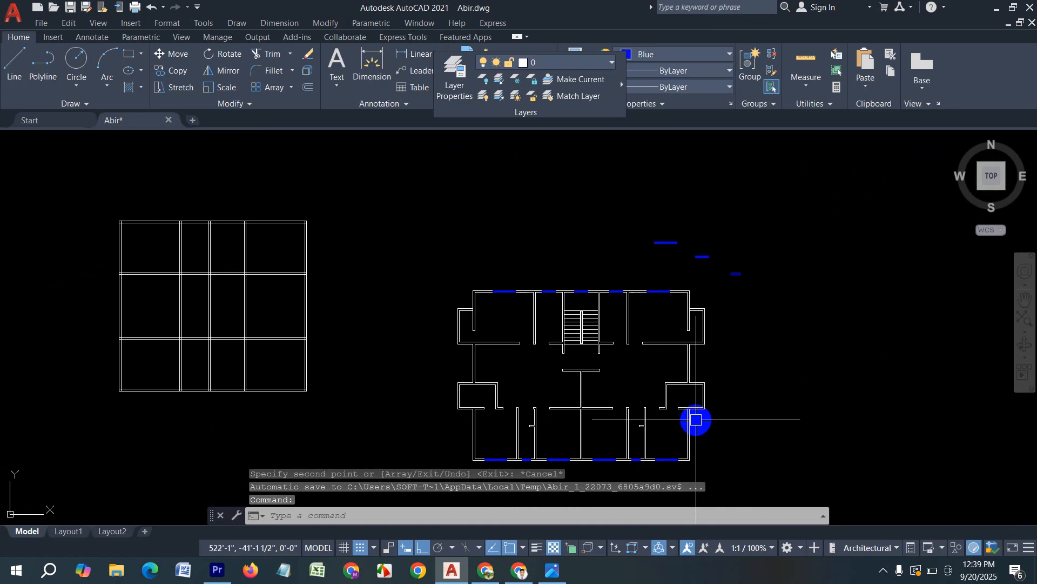
# Measure the inside width of the upper-left corner room along its top wall with a temporary linear dimension.
pyautogui.scroll(5, 537, 313)
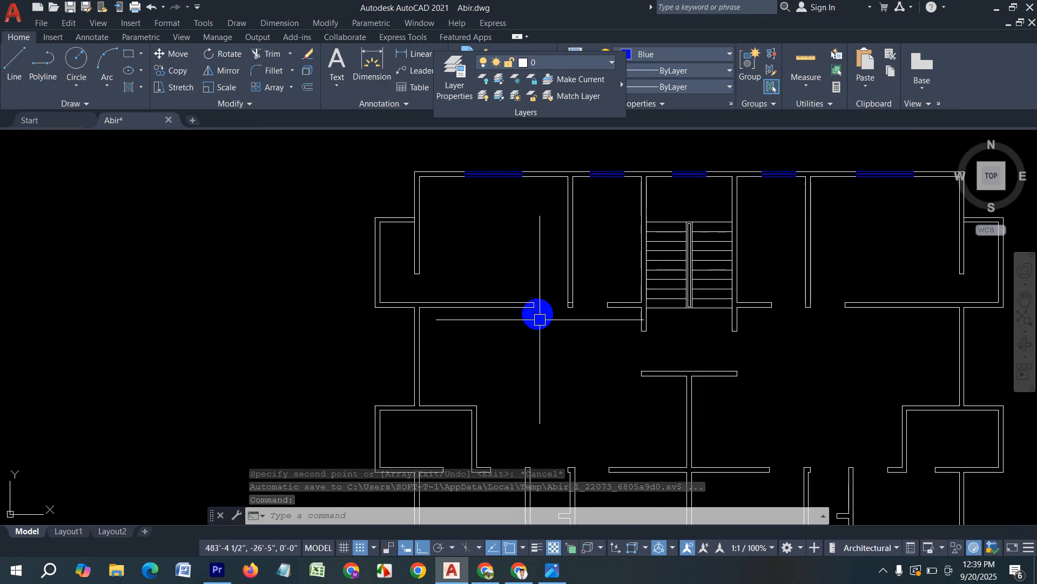
pyautogui.scroll(-3, 461, 336)
pyautogui.scroll(2, 574, 390)
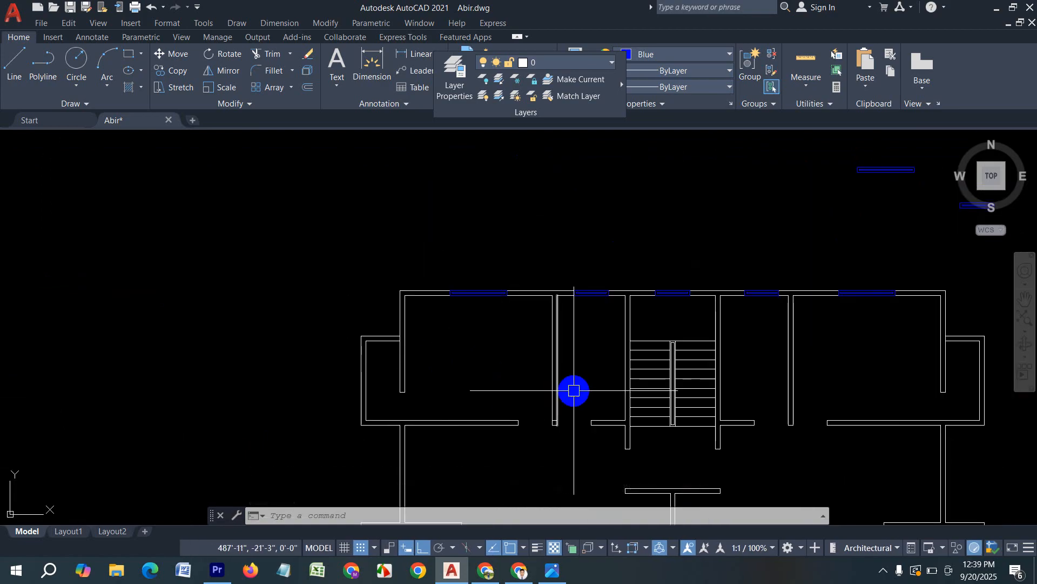
pyautogui.write('li')
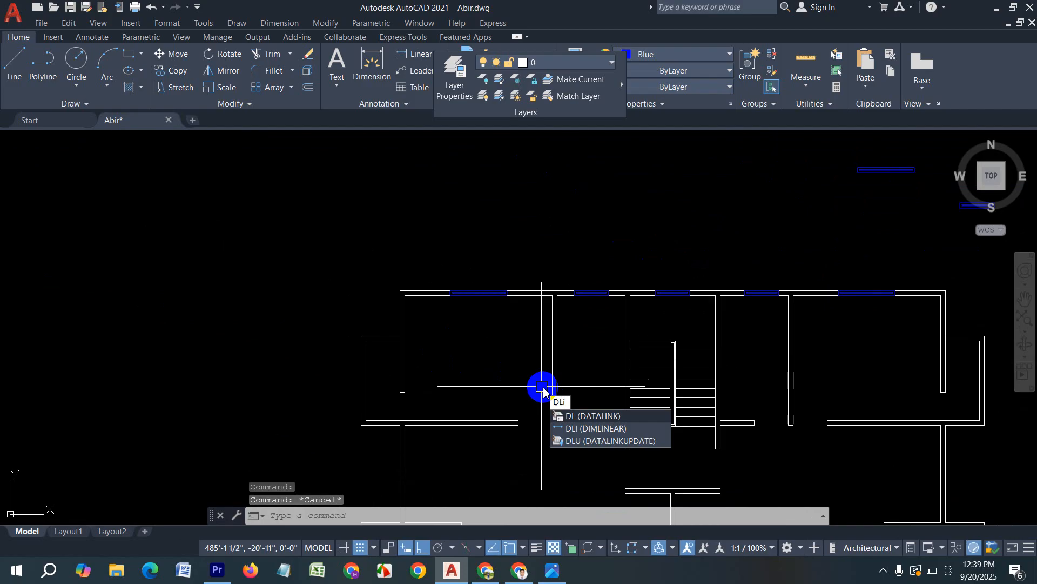
pyautogui.press('Return')
pyautogui.scroll(3, 421, 303)
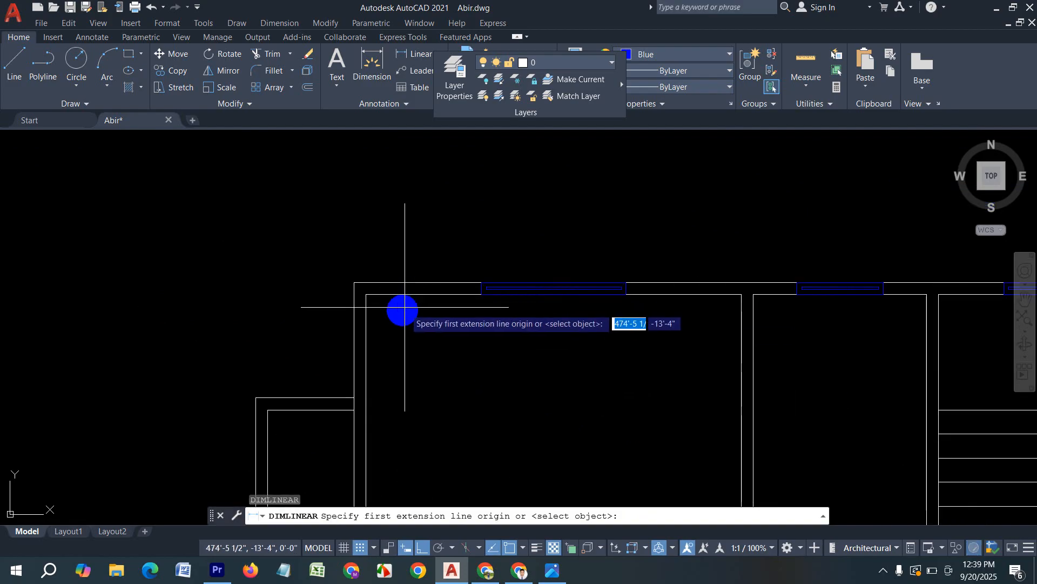
pyautogui.click(365, 295)
pyautogui.click(742, 295)
pyautogui.press('Escape')
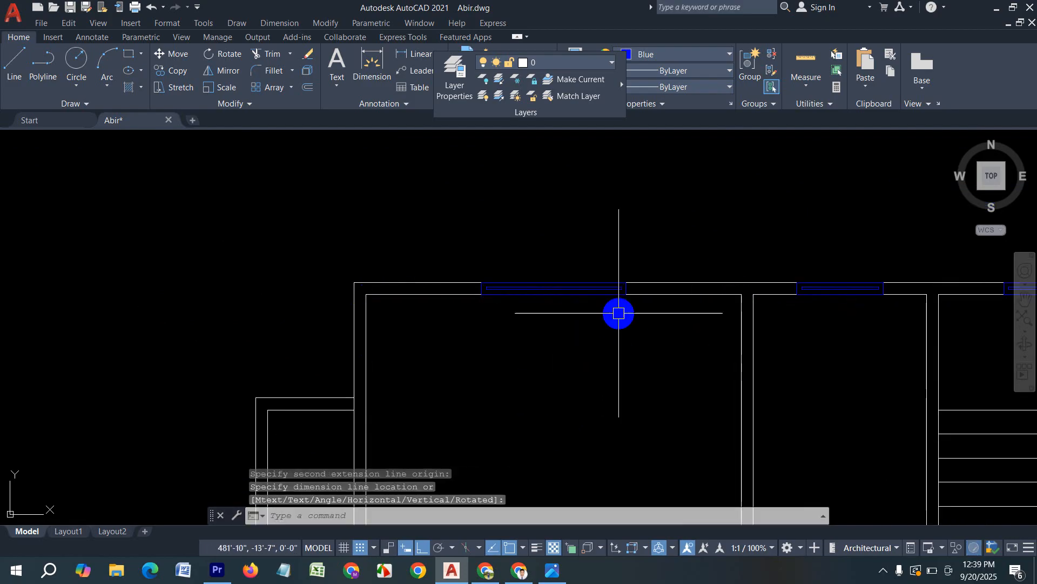
# Measure the inside depth of the upper-left corner room, from its bottom wall to its top wall, with temporary linear dimensions.
pyautogui.scroll(-2, 619, 313)
pyautogui.scroll(1, 664, 402)
pyautogui.press('Return')
pyautogui.click(613, 448)
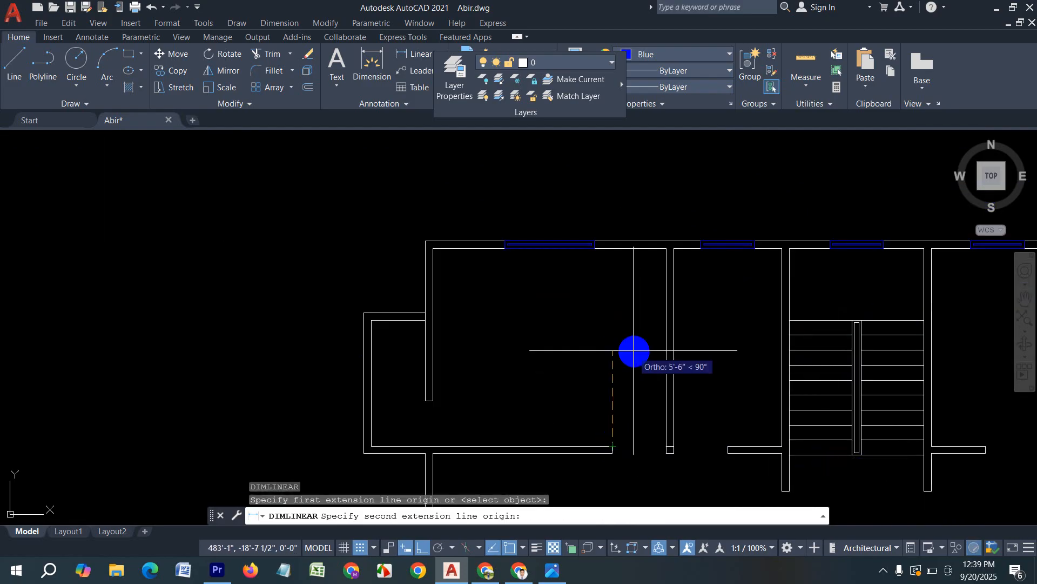
pyautogui.click(612, 249)
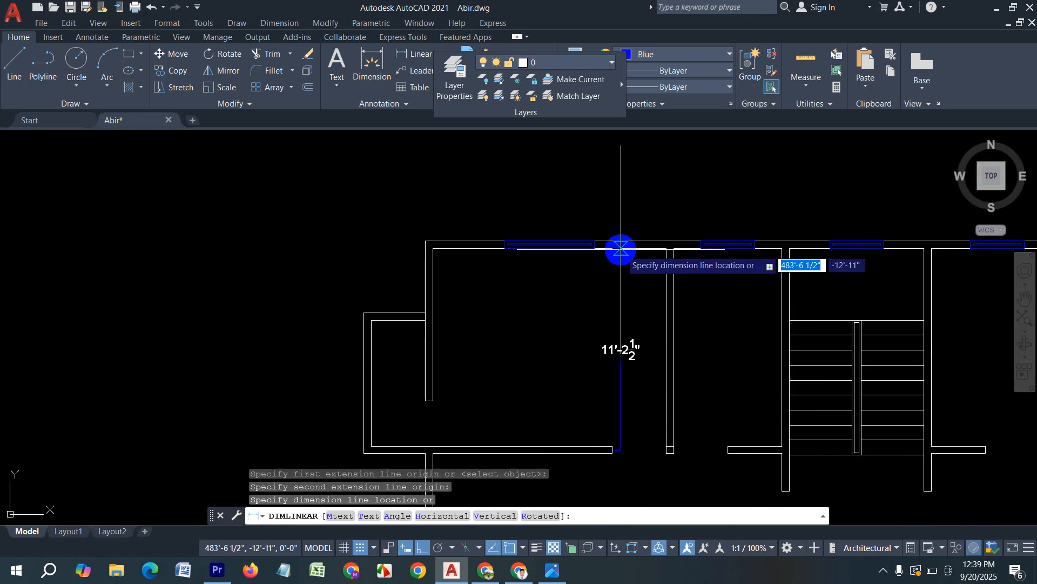
pyautogui.scroll(1, 613, 252)
pyautogui.press('Escape')
pyautogui.moveTo(630, 396); pyautogui.dragTo(637, 232, button='middle')
pyautogui.press('Return')
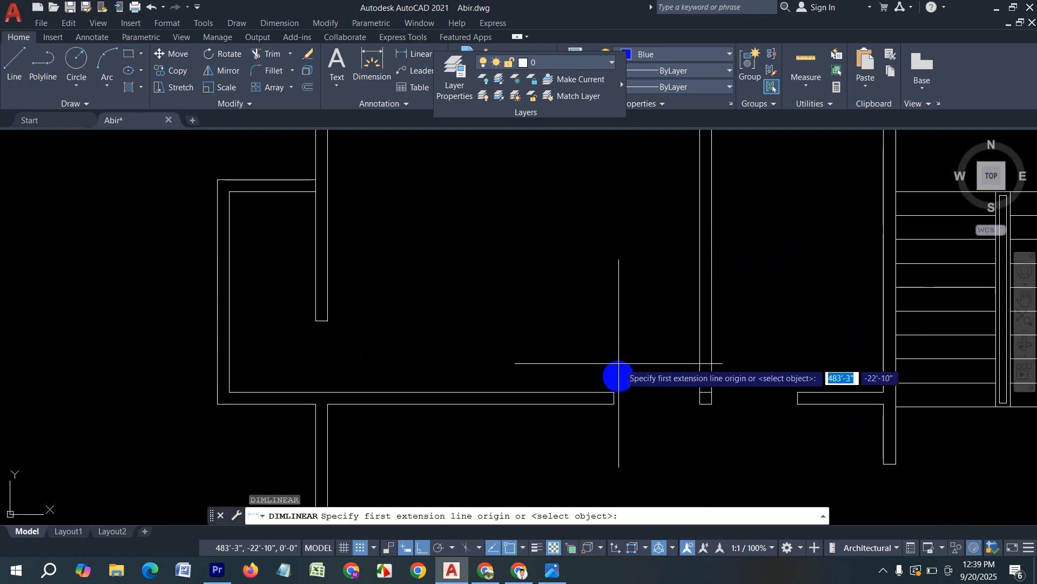
pyautogui.click(623, 363)
pyautogui.moveTo(624, 277); pyautogui.dragTo(625, 460, button='middle')
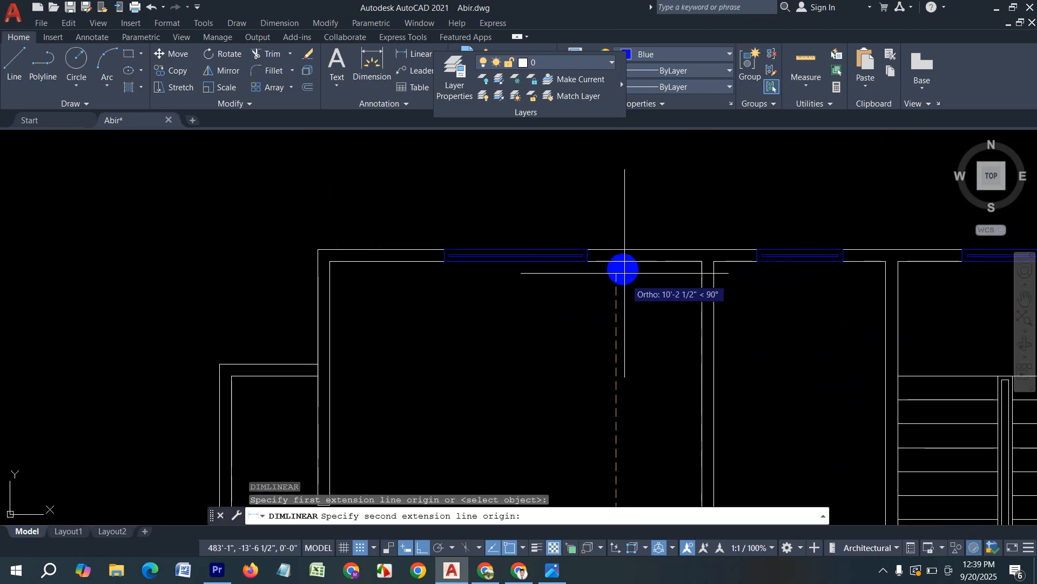
pyautogui.click(618, 262)
pyautogui.press('Escape')
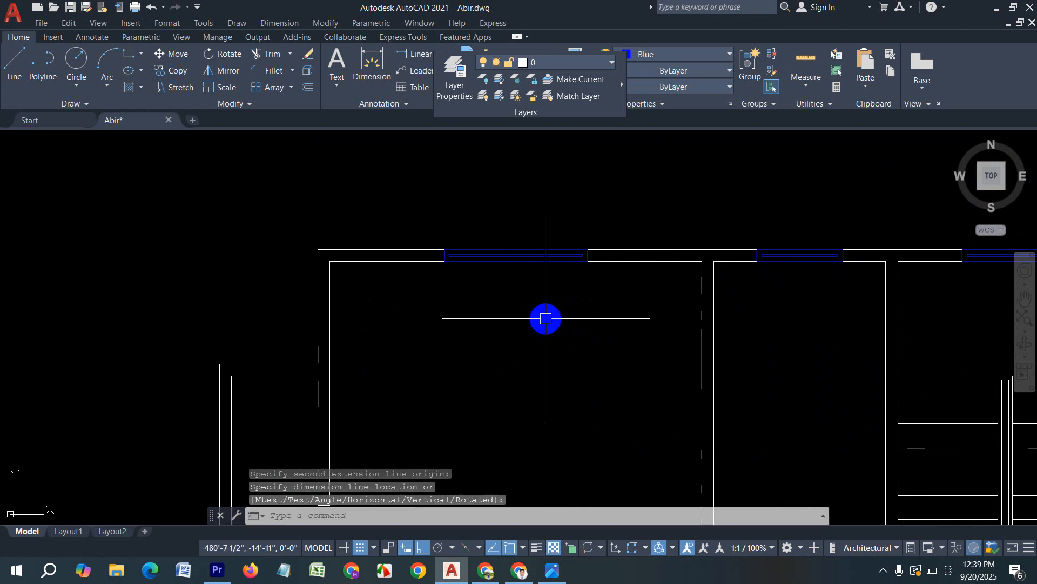
# Start a multiline text and draw its text box inside the upper-left corner room.
pyautogui.scroll(-1, 546, 319)
pyautogui.write('t')
pyautogui.press('Return')
pyautogui.scroll(-1, 487, 338)
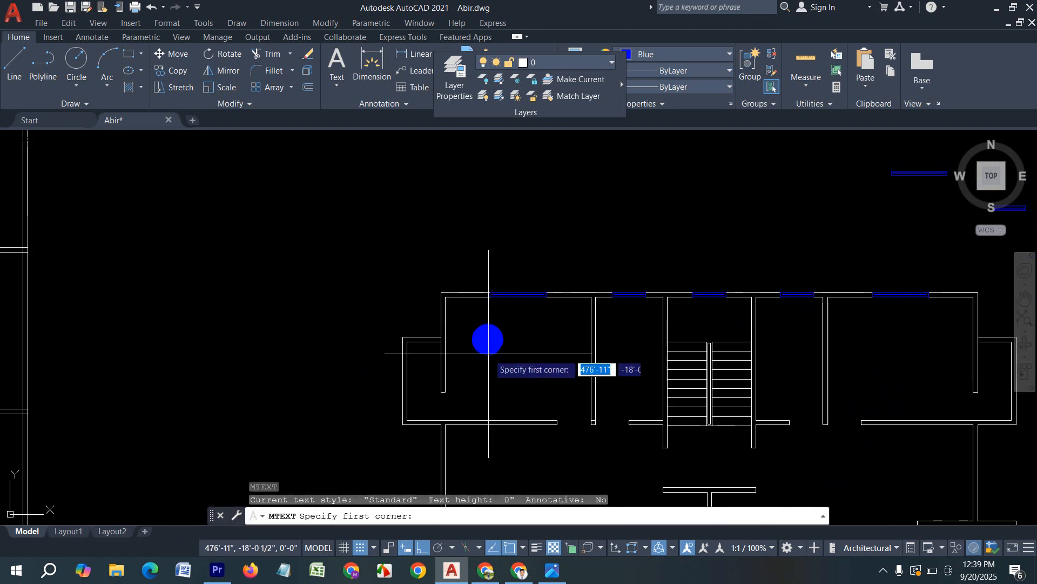
pyautogui.scroll(1, 480, 325)
pyautogui.click(474, 321)
pyautogui.click(621, 428)
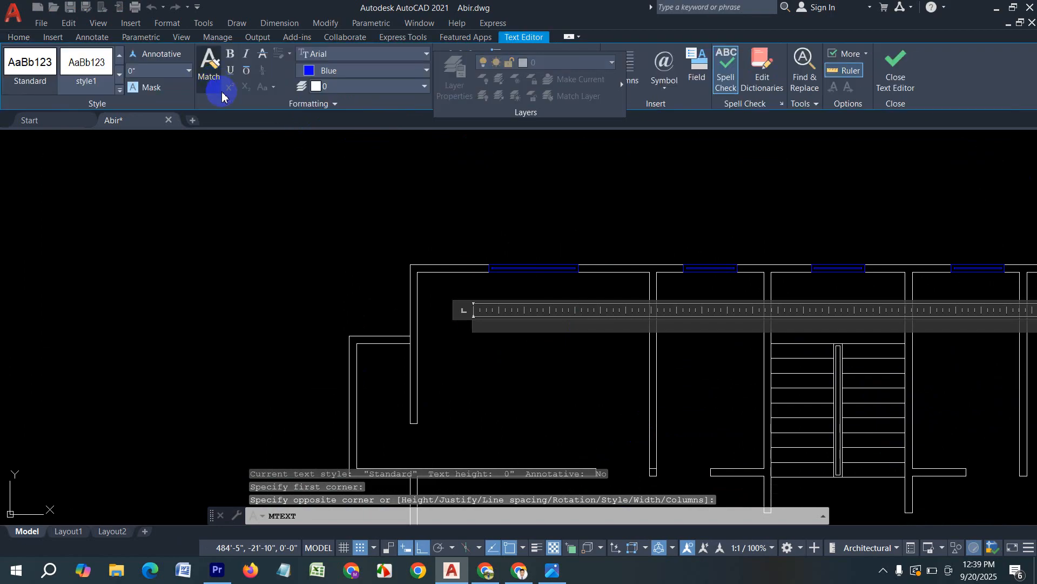
# Set the text height to 10" and the text colour to white (255,255,255).
pyautogui.click(172, 73)
pyautogui.write('1')
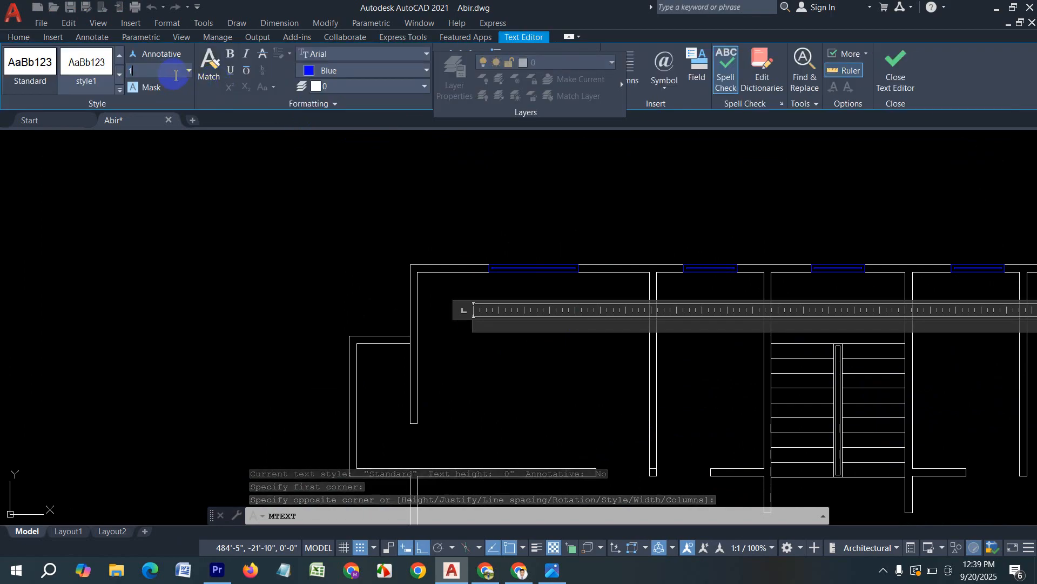
pyautogui.write('0')
pyautogui.press('Return')
pyautogui.click(351, 70)
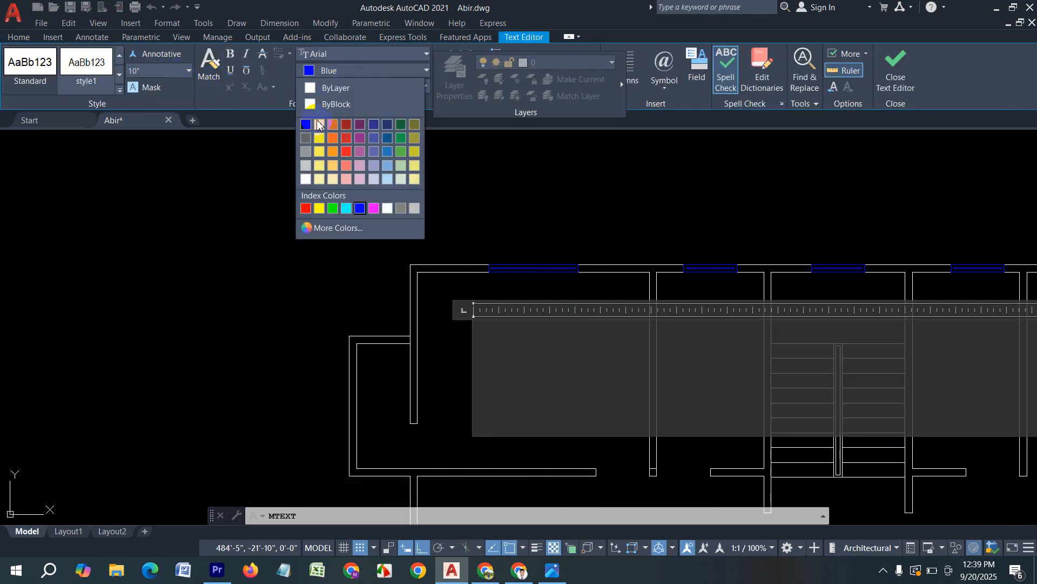
pyautogui.click(304, 181)
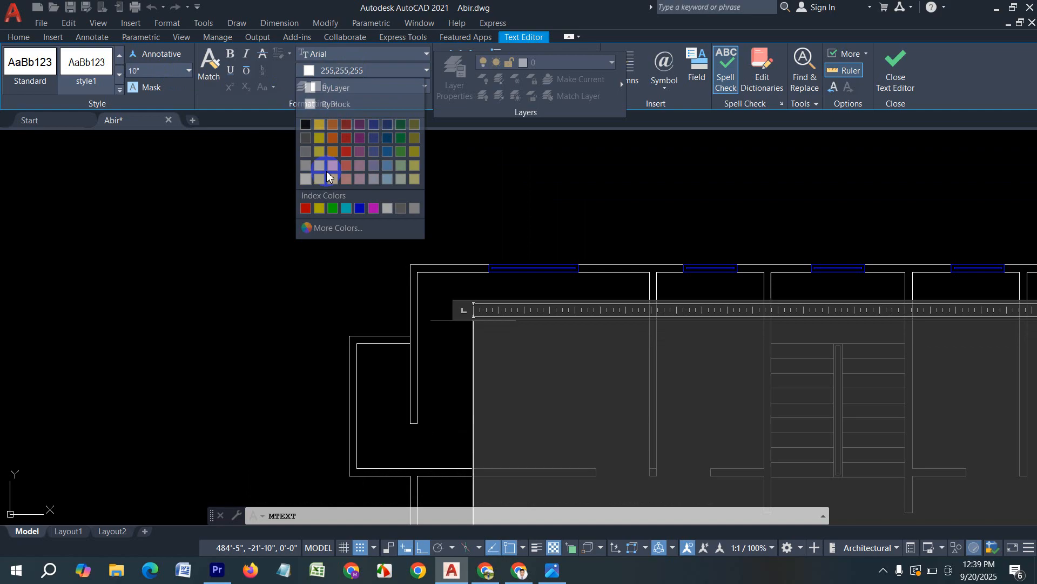
pyautogui.click(362, 60)
# Enter the two-line label "Bed Room" and "13'-0"x11'-0"", make it italic, and finish the text.
pyautogui.click(510, 340)
pyautogui.scroll(-5, 435, 301)
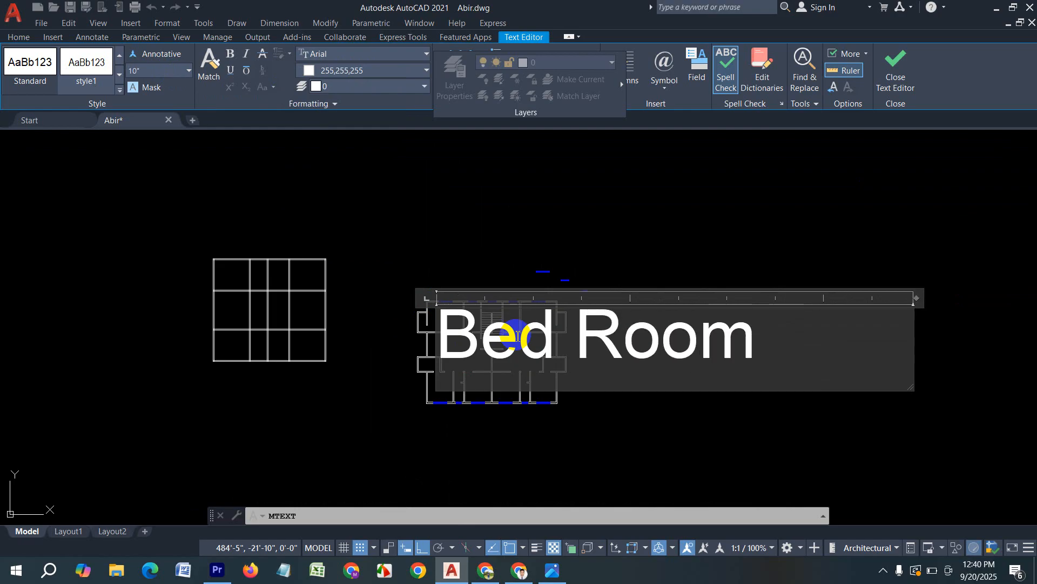
pyautogui.press('Return')
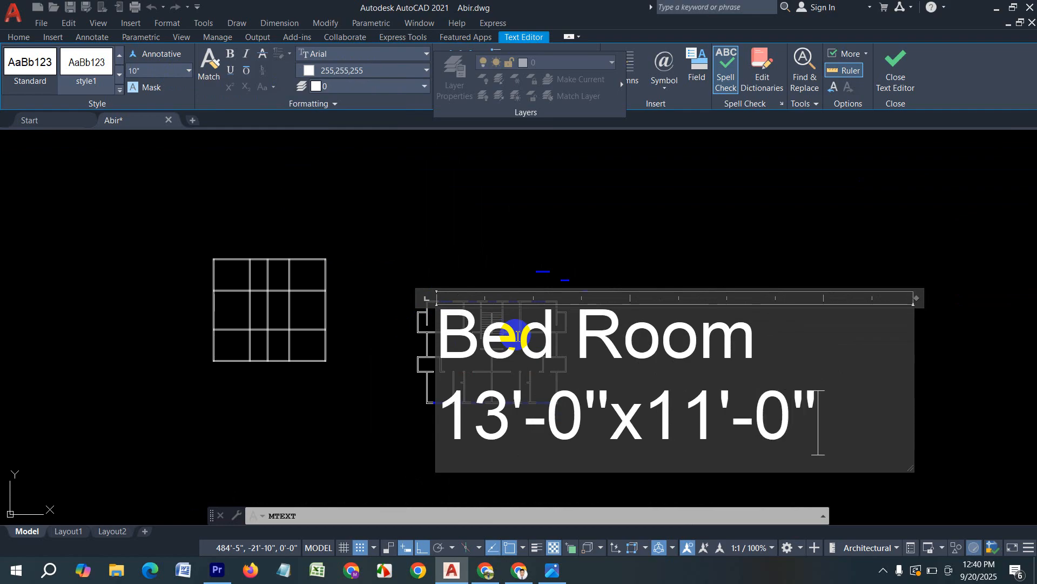
pyautogui.hotkey('ctrl', 'a')
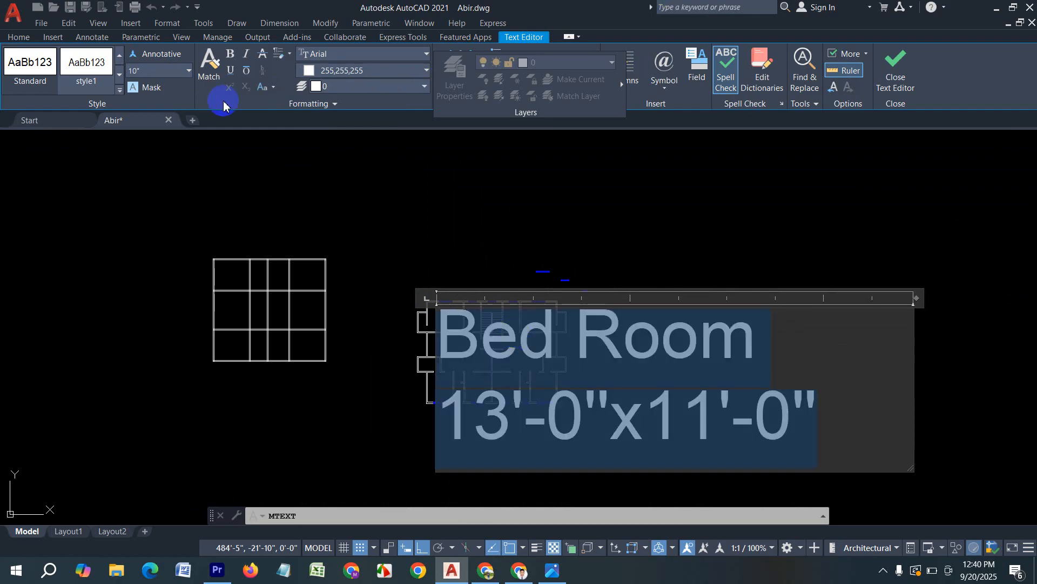
pyautogui.click(247, 55)
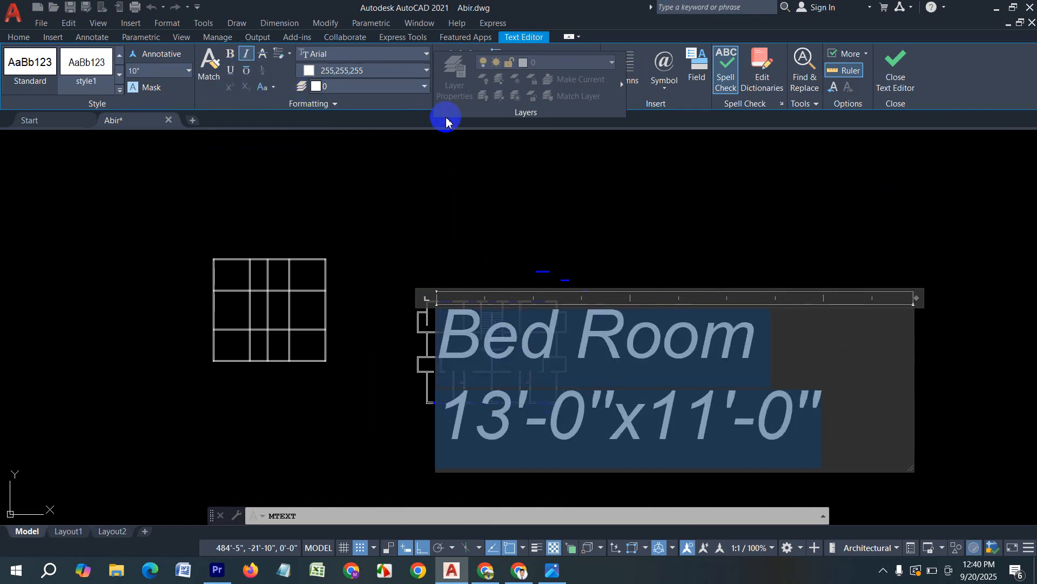
pyautogui.click(743, 232)
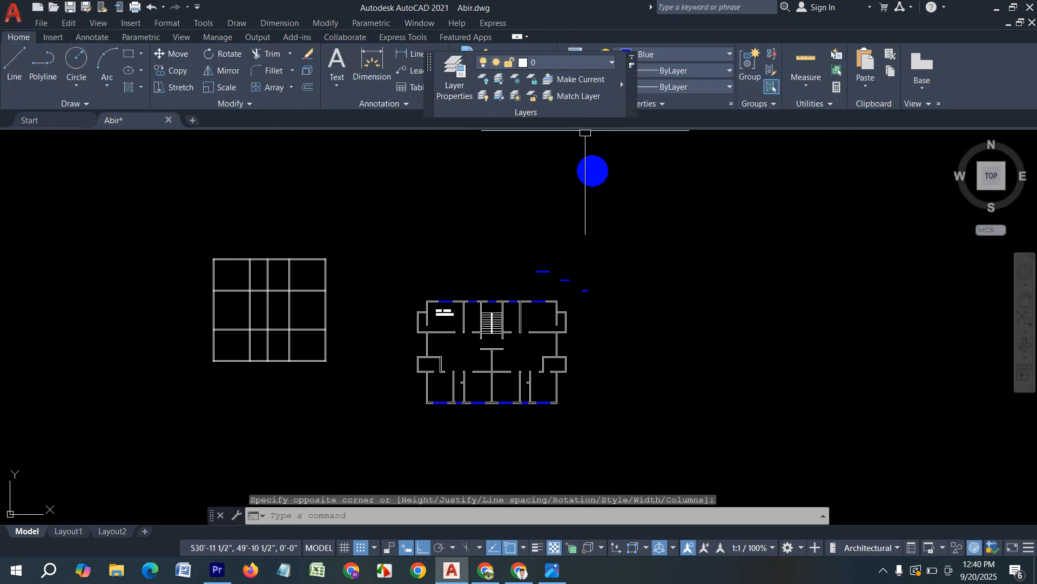
# Copy the Bed Room label horizontally into the upper-right corner room.
pyautogui.scroll(5, 450, 307)
pyautogui.click(395, 272)
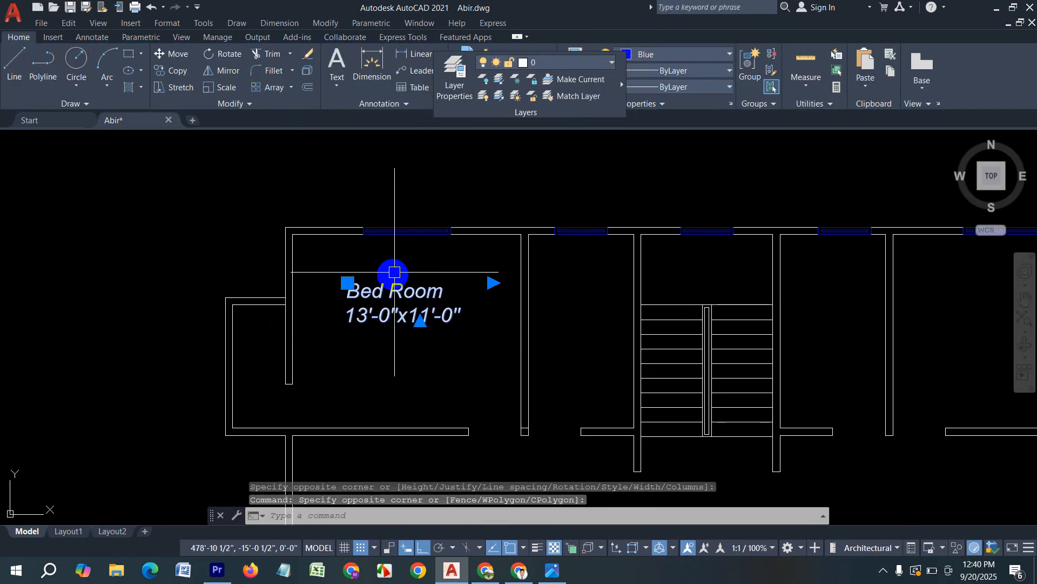
pyautogui.write('cp')
pyautogui.press('Return')
pyautogui.click(394, 306)
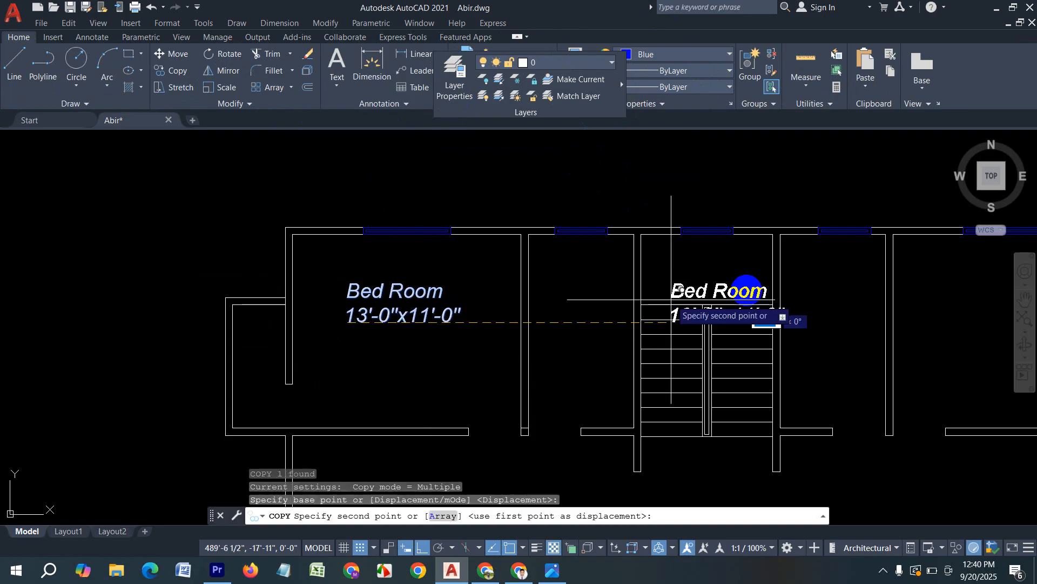
pyautogui.moveTo(940, 347); pyautogui.dragTo(599, 342, button='middle')
pyautogui.click(611, 306)
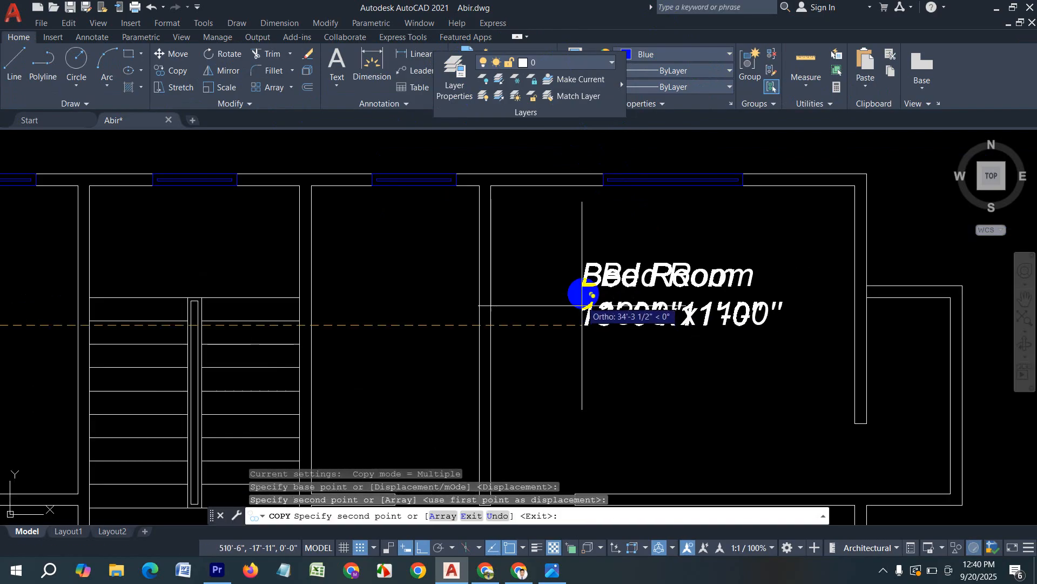
pyautogui.press('Escape')
# Look over the unlabelled rooms around the stairs and in the lower half of the floor plan.
pyautogui.scroll(-3, 570, 314)
pyautogui.moveTo(565, 362); pyautogui.dragTo(568, 291, button='middle')
pyautogui.scroll(2, 382, 373)
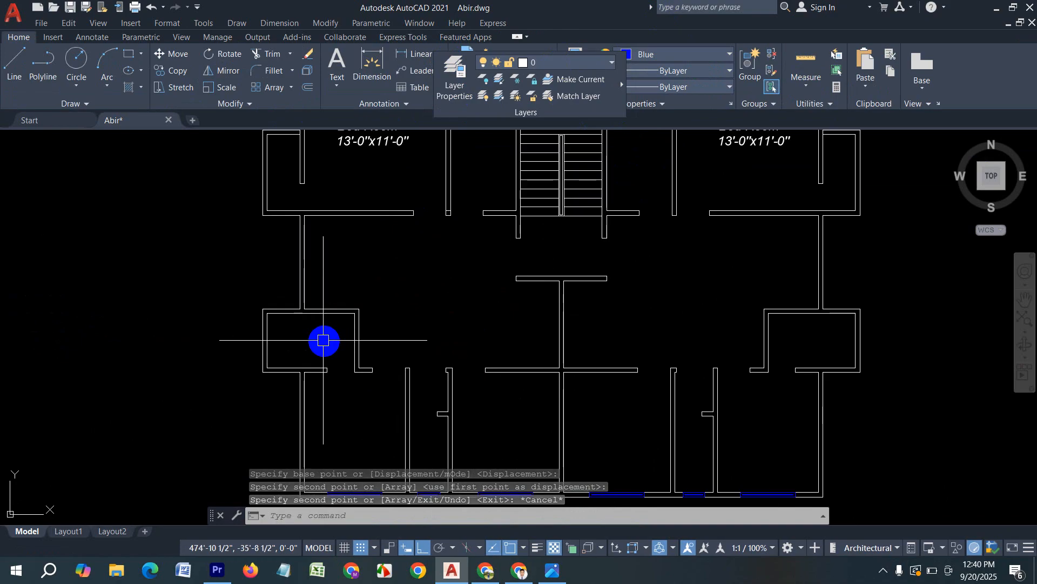
pyautogui.scroll(-4, 411, 341)
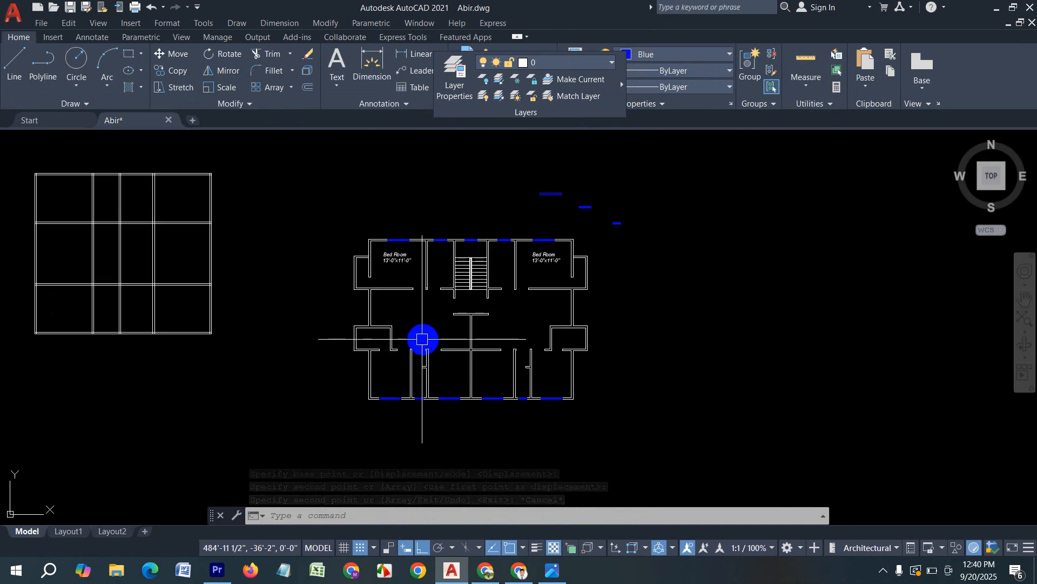
pyautogui.scroll(4, 443, 335)
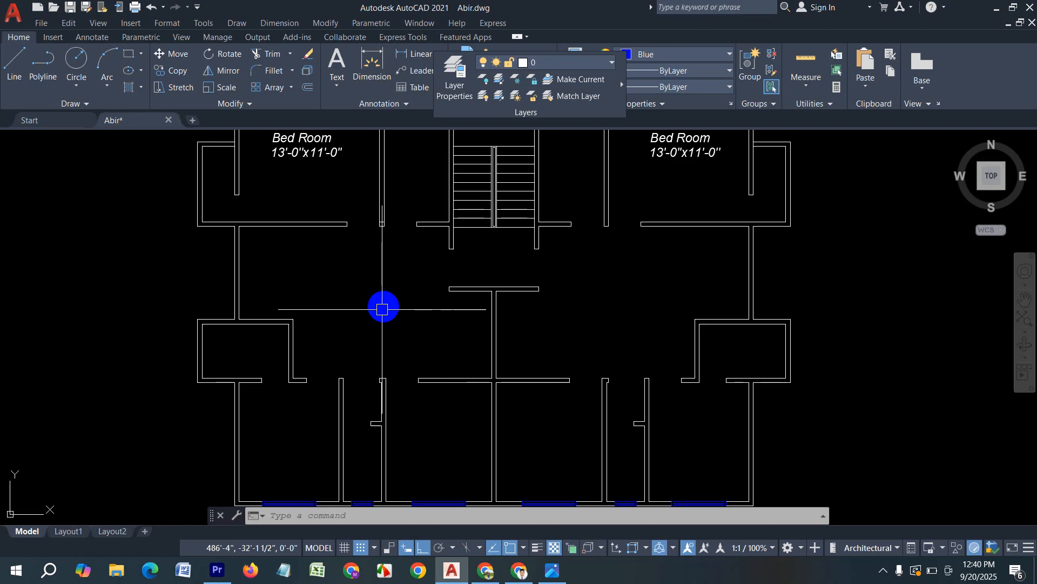
pyautogui.scroll(-2, 385, 299)
pyautogui.scroll(2, 357, 260)
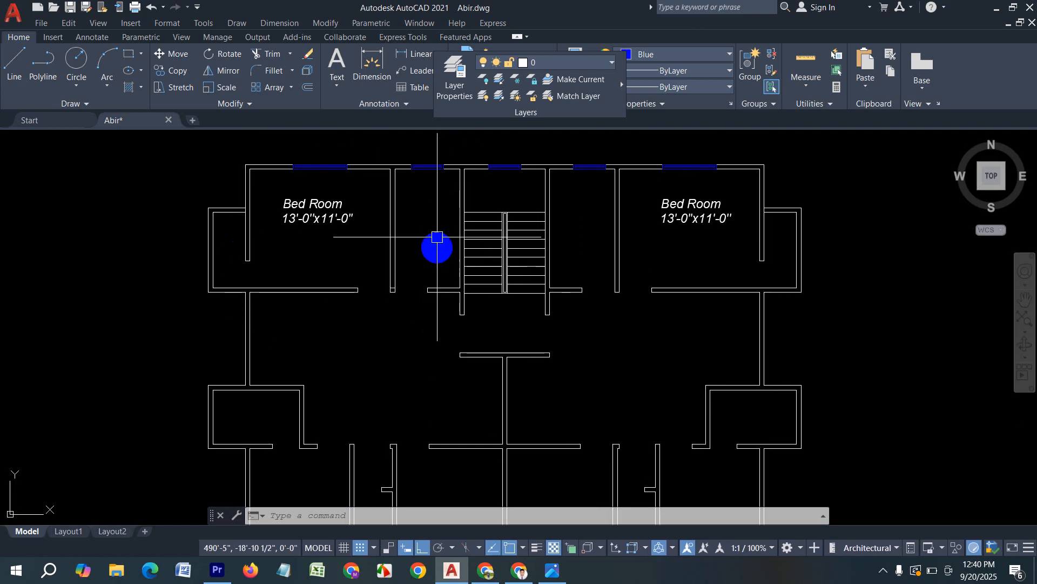
pyautogui.moveTo(412, 353); pyautogui.dragTo(437, 199, button='middle')
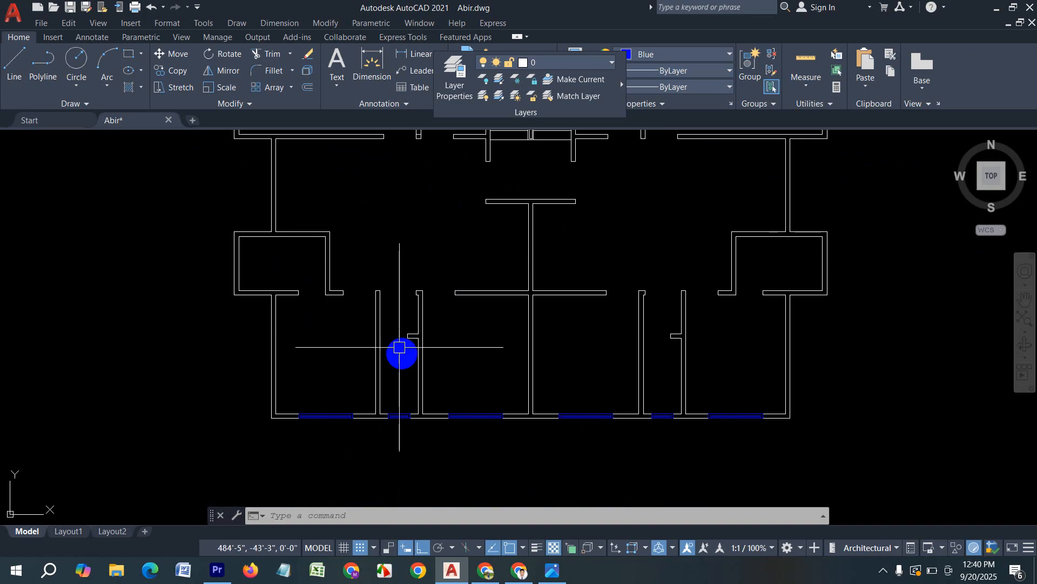
pyautogui.scroll(-2, 478, 342)
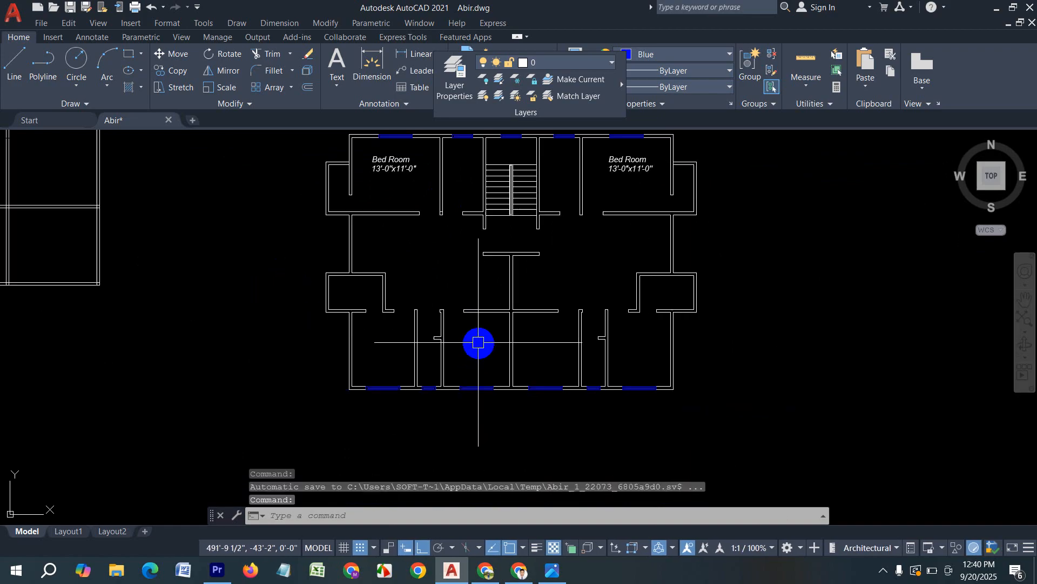
pyautogui.scroll(-2, 479, 342)
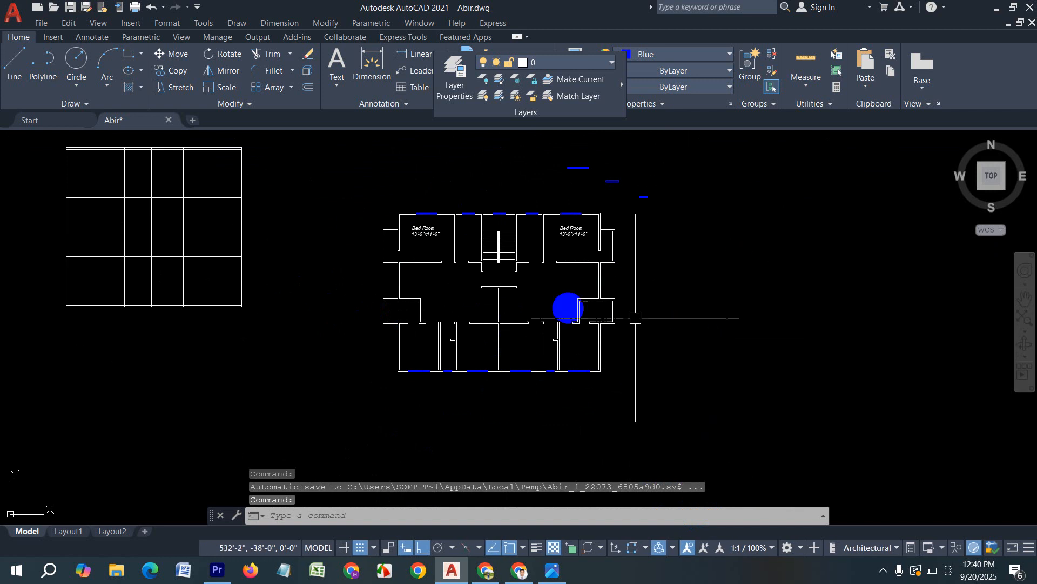
pyautogui.scroll(2, 506, 339)
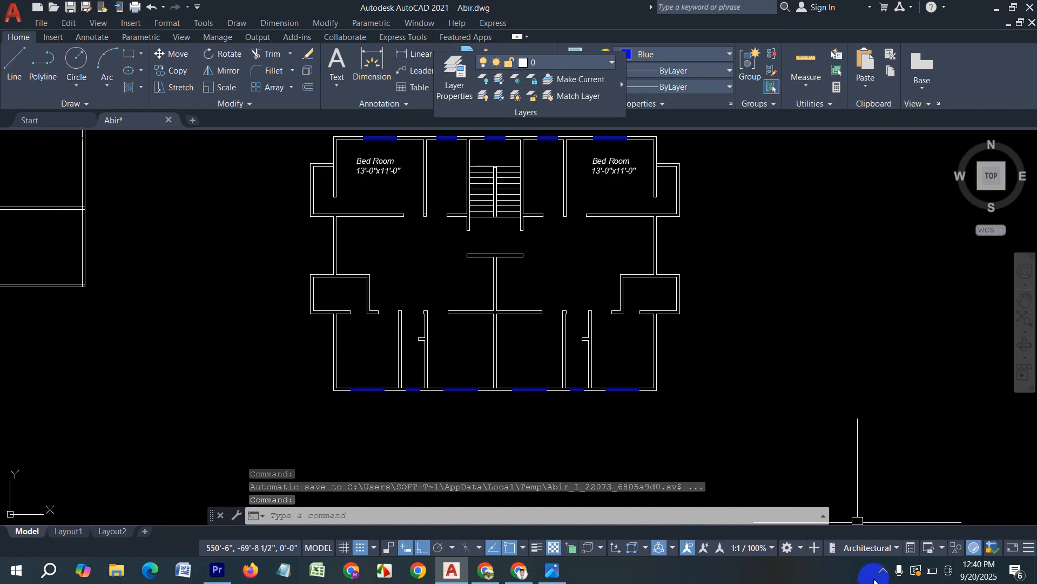